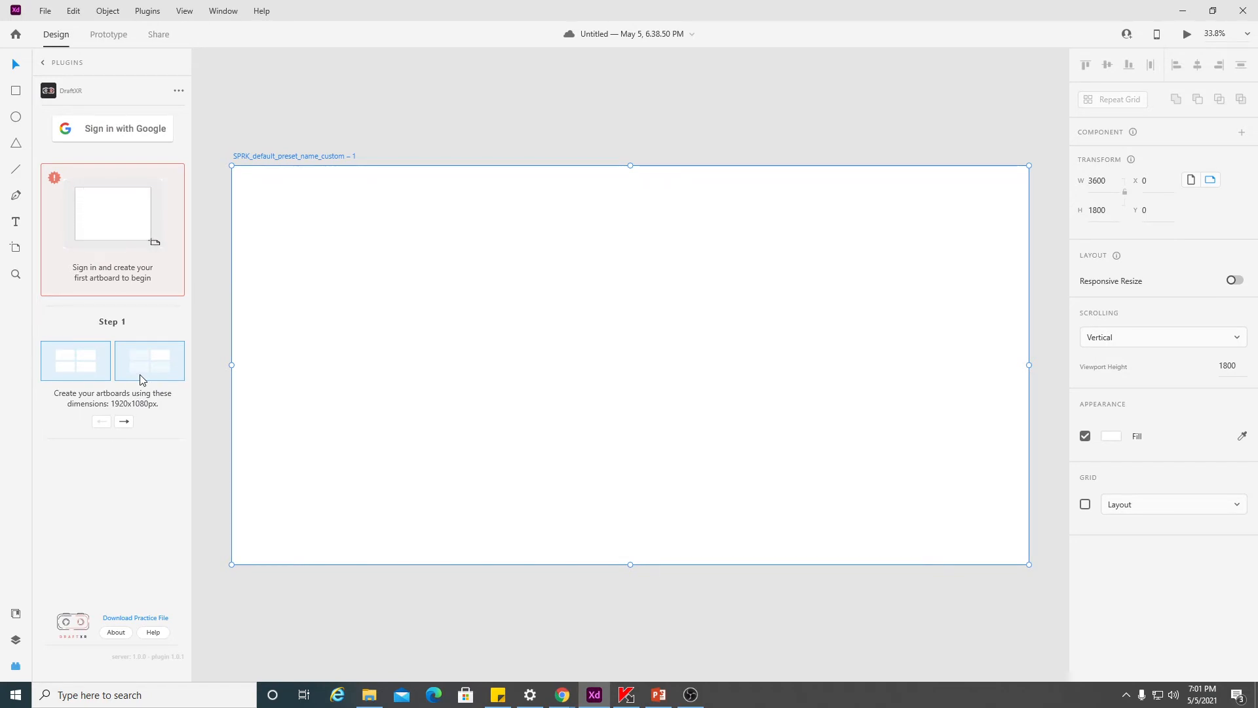
# - Sign in to the DraftXR plugin with the first listed Google account and copy the API key it issues
pyautogui.click(124, 135)
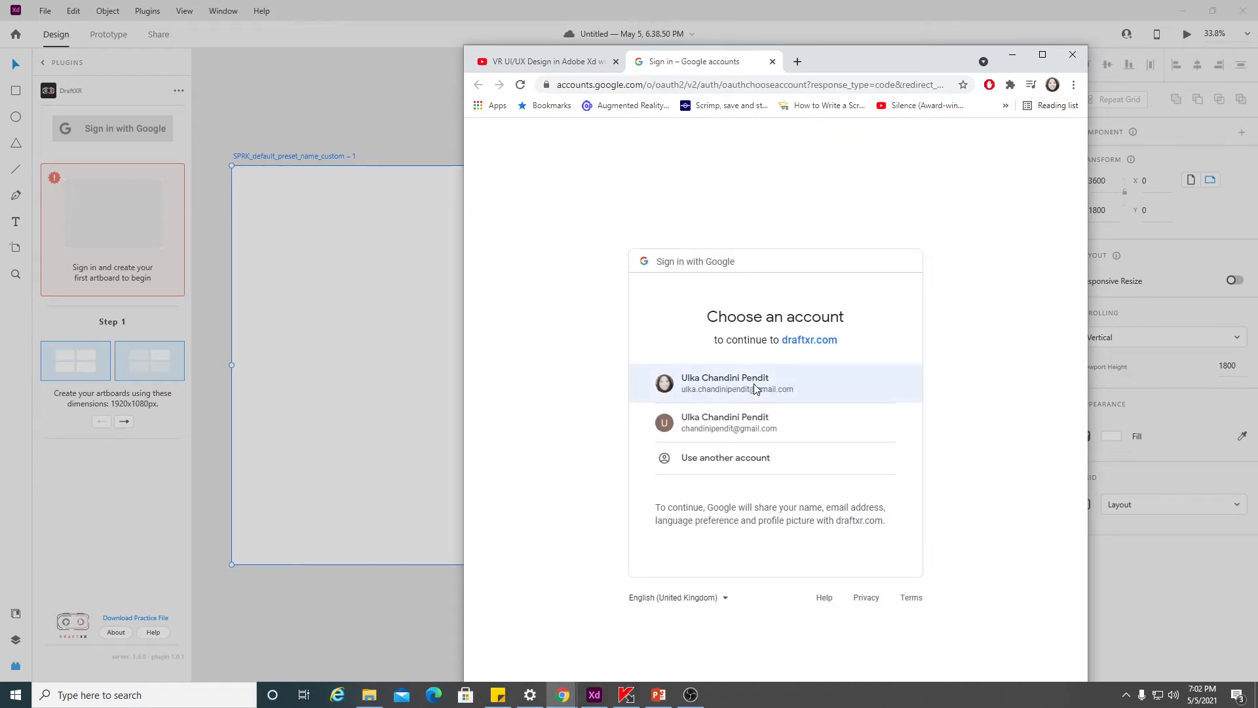
pyautogui.click(754, 386)
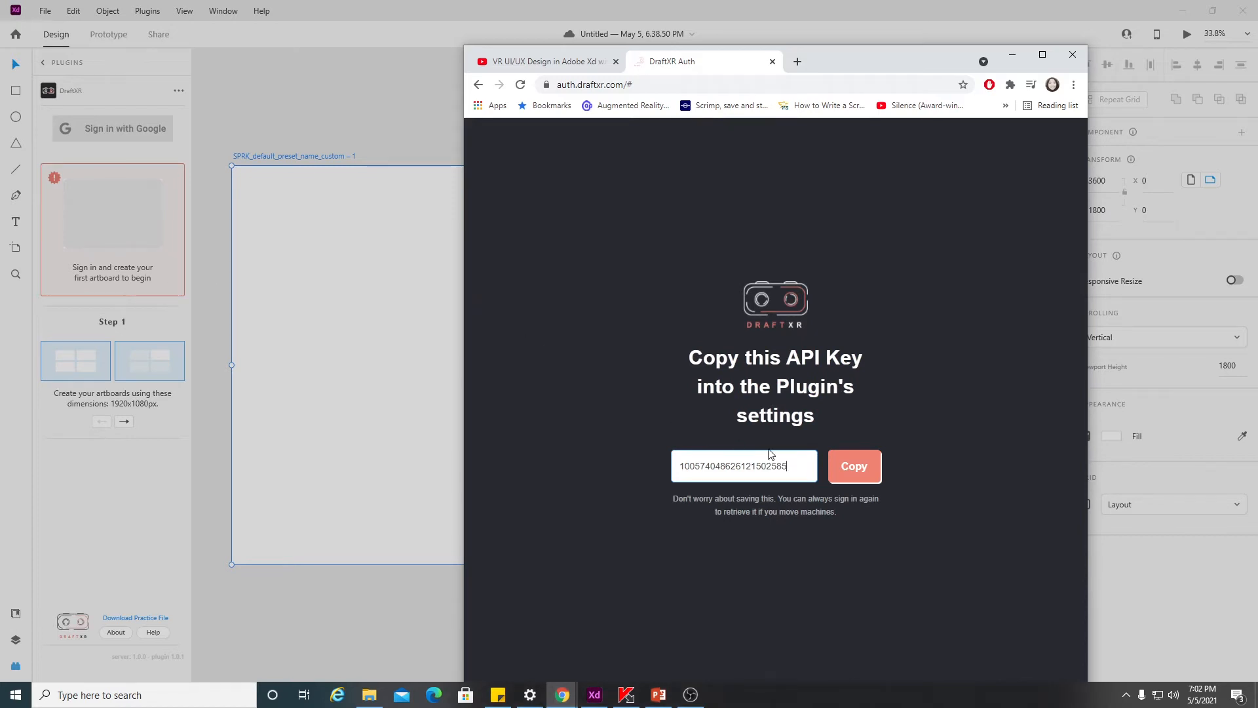
pyautogui.click(854, 466)
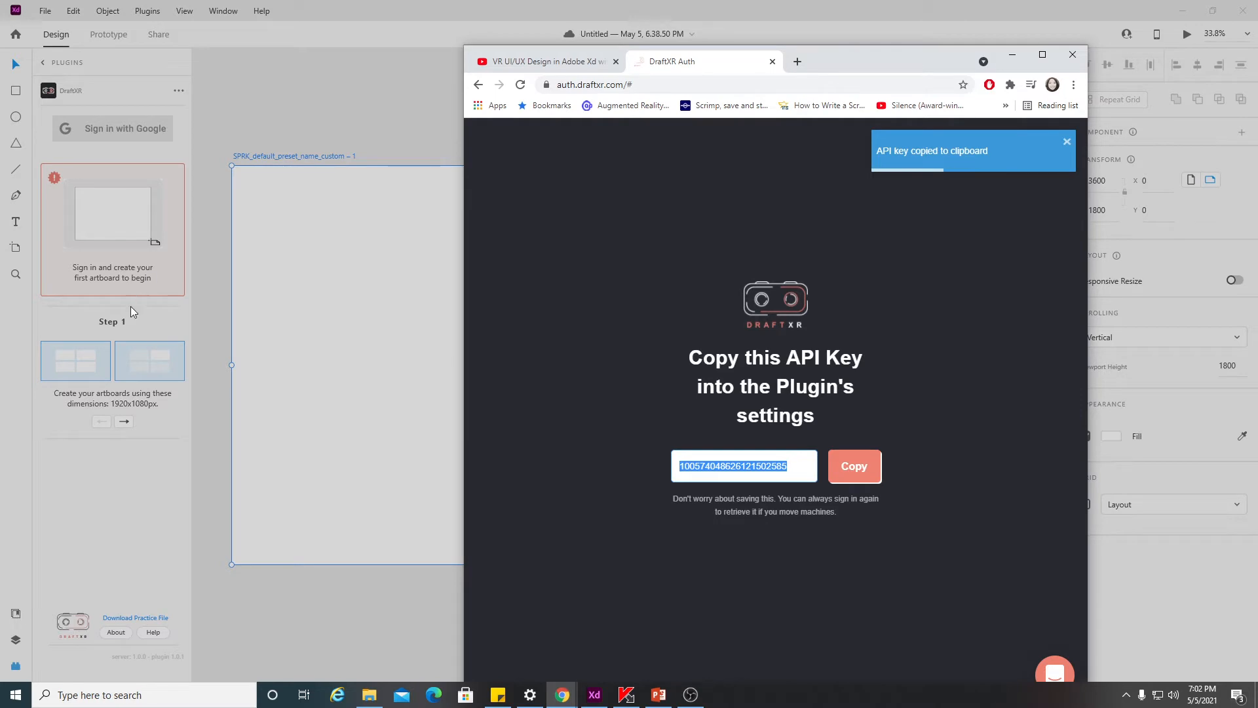
# - Register the DraftXR plugin in Adobe XD by pasting the API key, and close the registration message
pyautogui.click(117, 434)
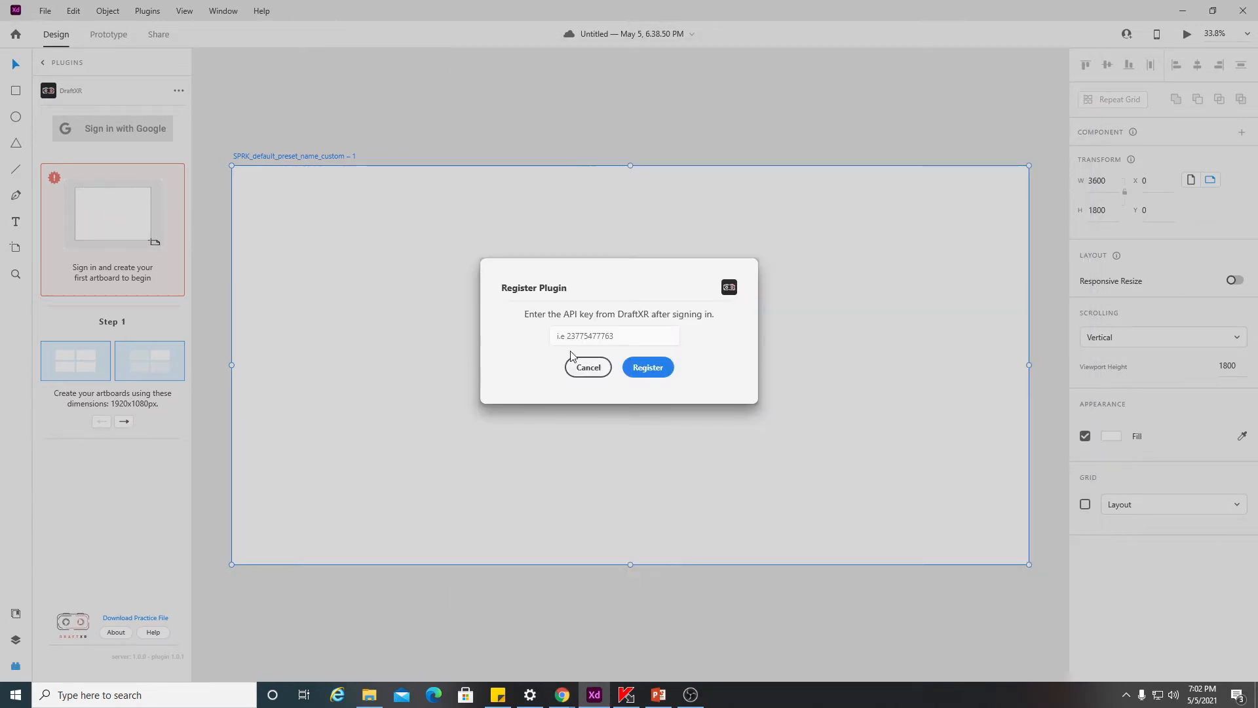
pyautogui.click(656, 335)
pyautogui.hotkey('ctrl', 'v')
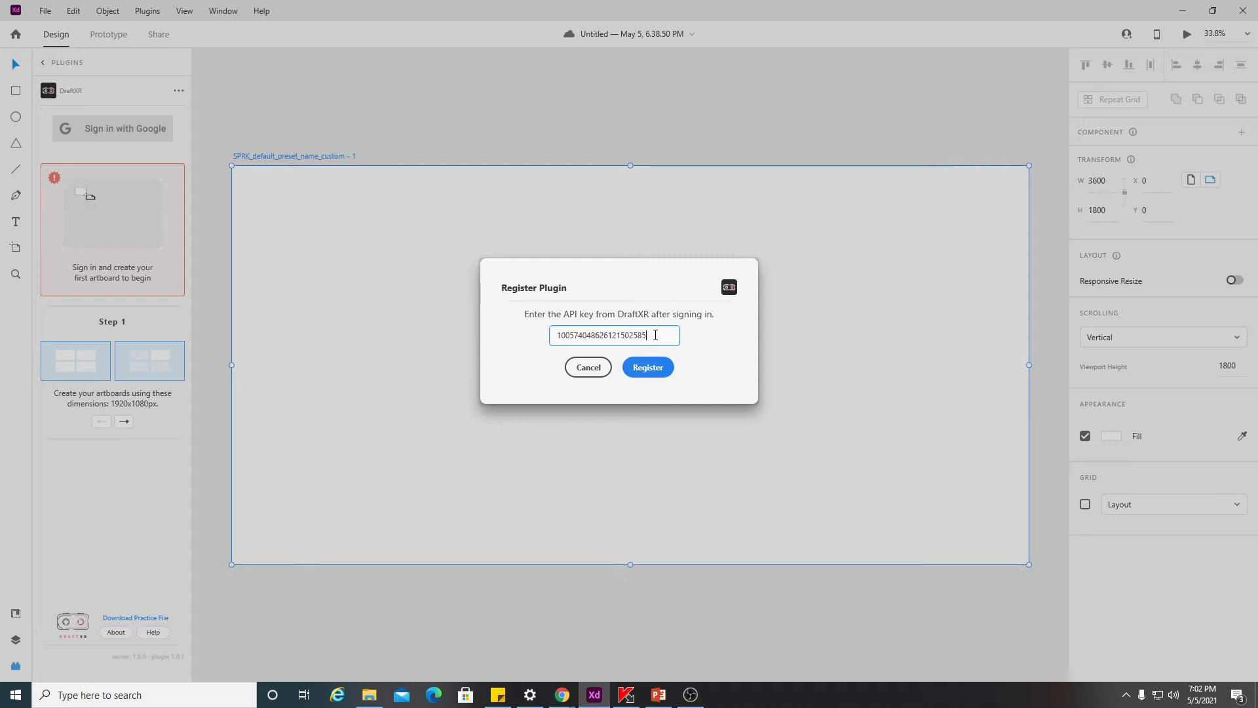
pyautogui.click(636, 372)
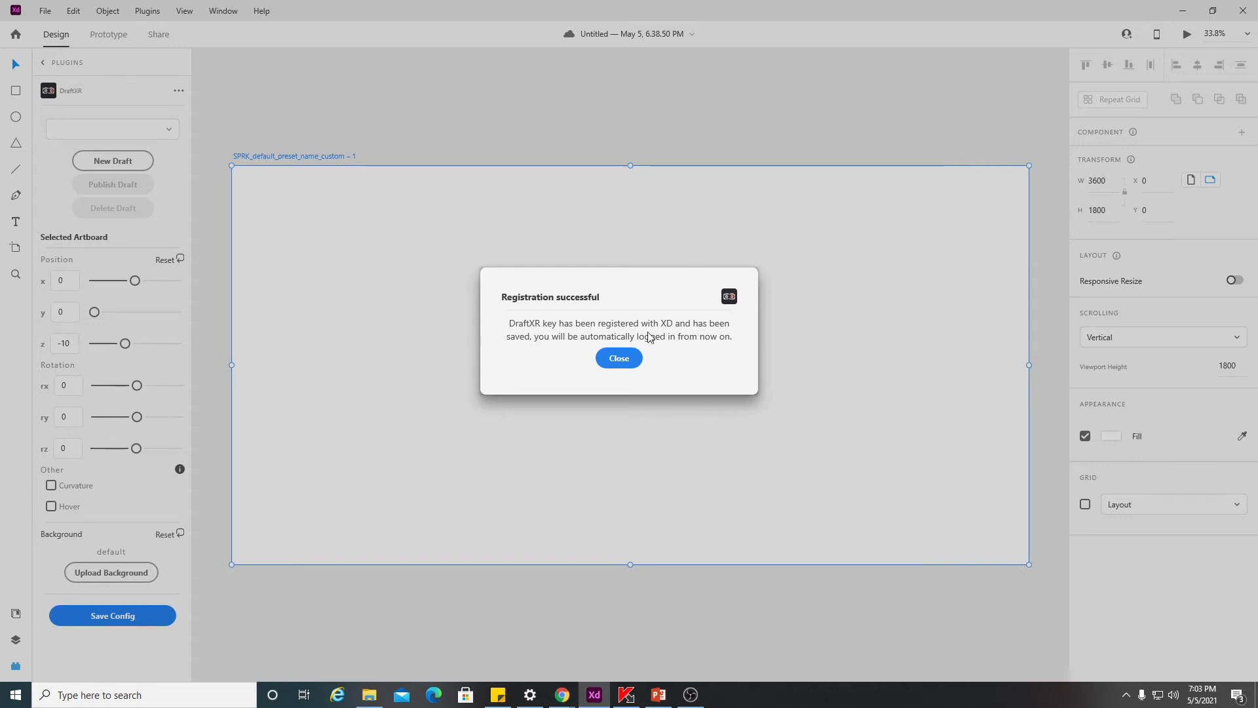
pyautogui.click(623, 359)
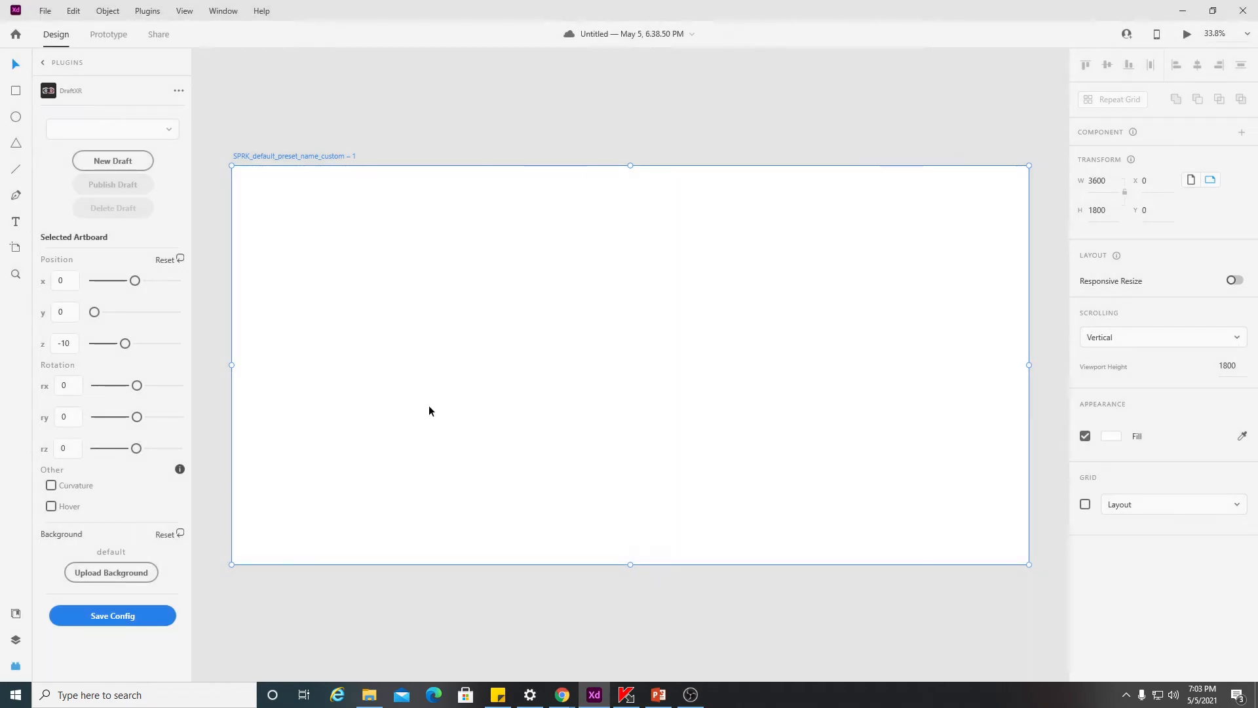
# - Save the DraftXR configuration and cancel launching a second OBS instance
pyautogui.click(119, 618)
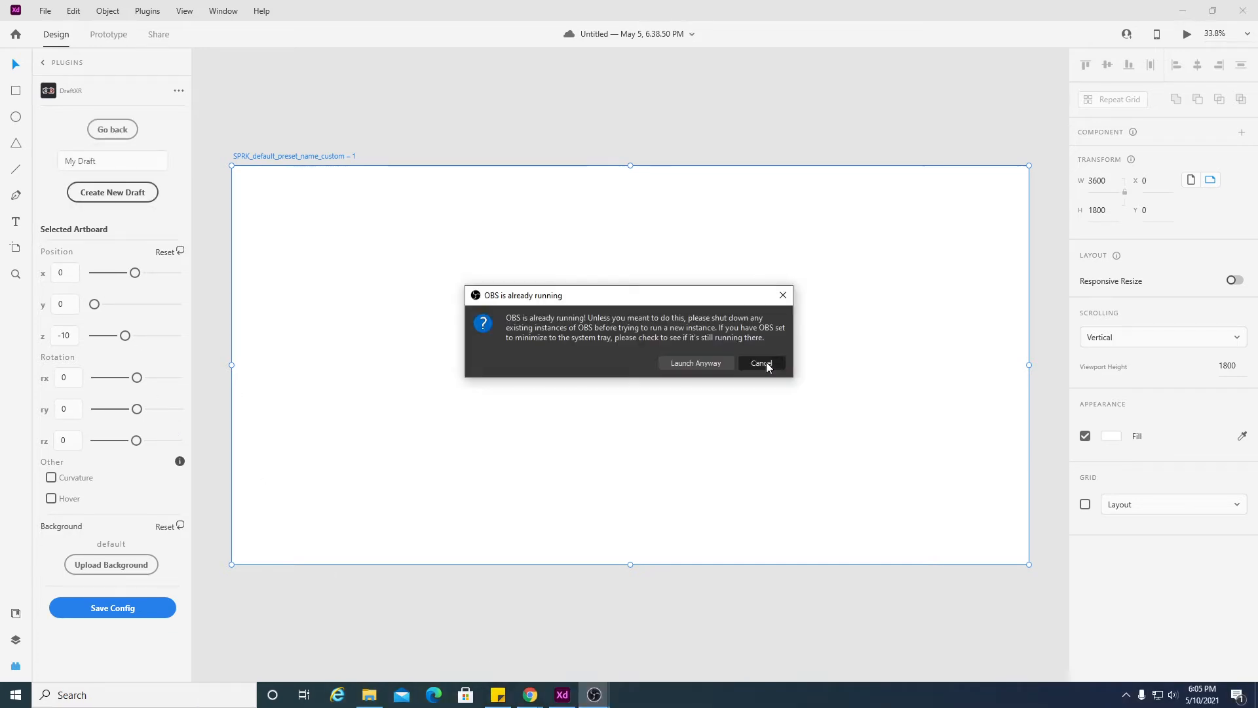
pyautogui.click(762, 363)
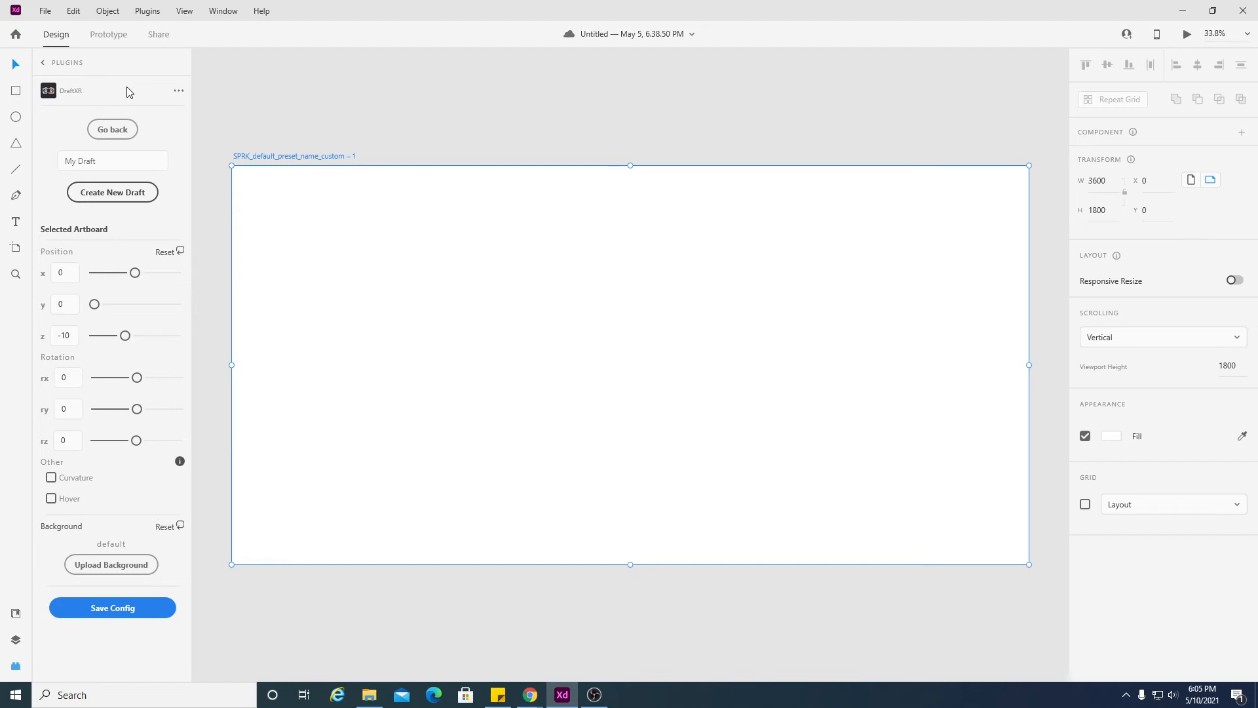
pyautogui.click(178, 93)
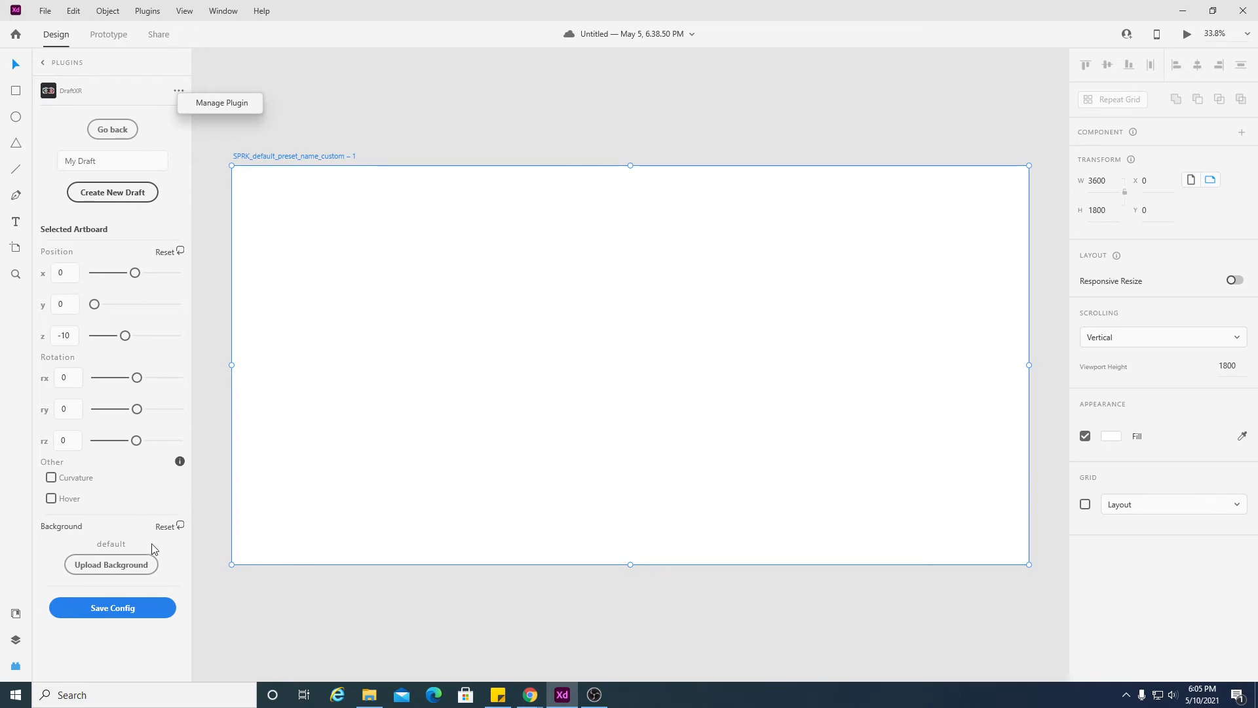
pyautogui.click(183, 573)
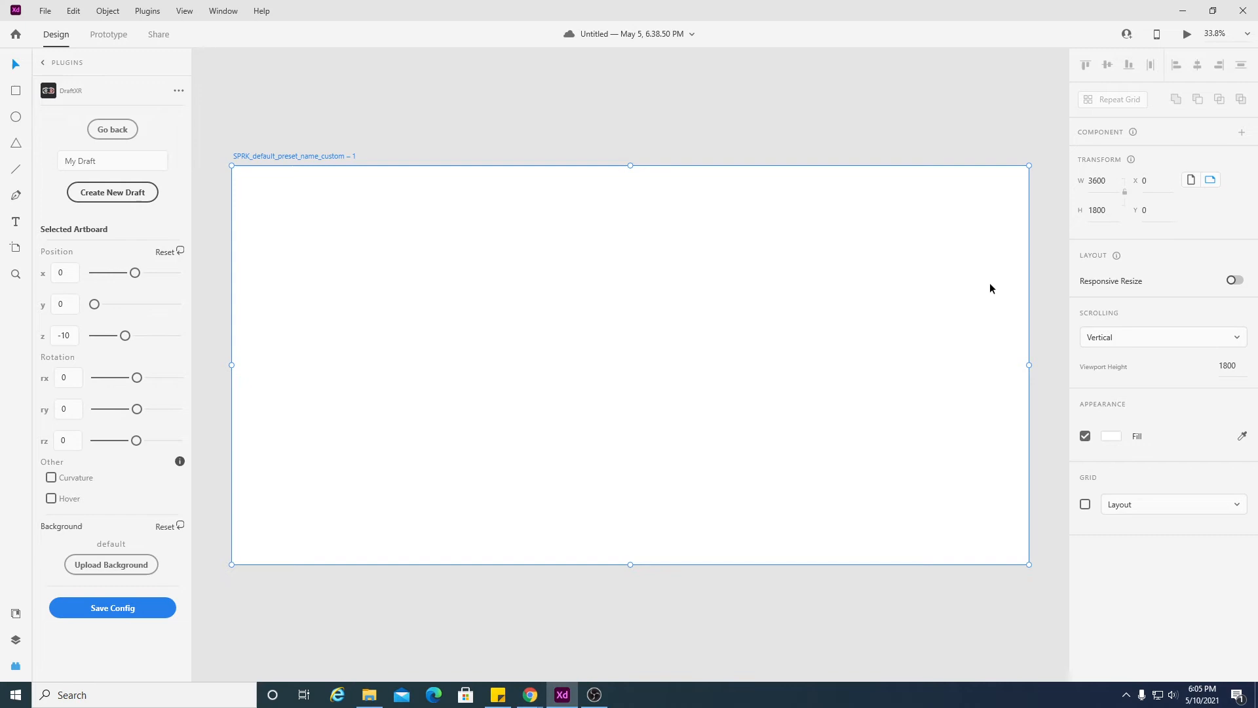
# - Resize the artboard to a width of 1920 and a height of 1080
pyautogui.moveTo(1111, 182); pyautogui.dragTo(1087, 182)
pyautogui.write('1920')
pyautogui.click(1203, 214)
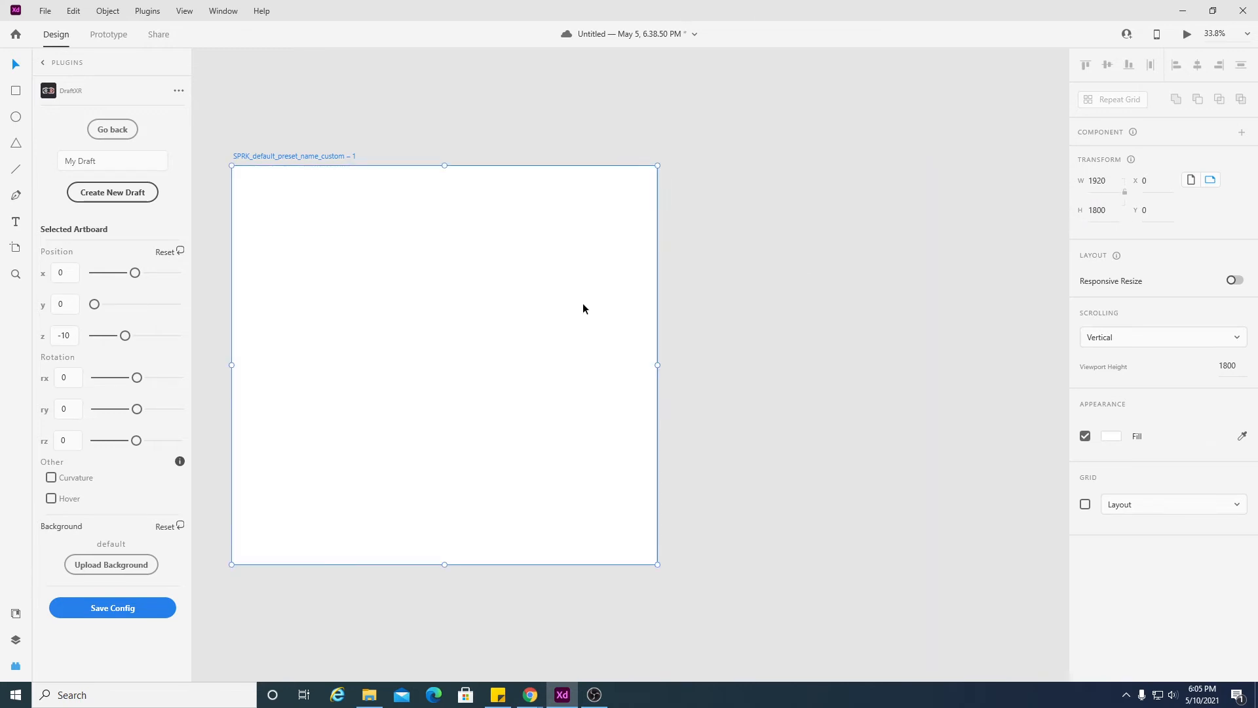
pyautogui.click(1099, 209)
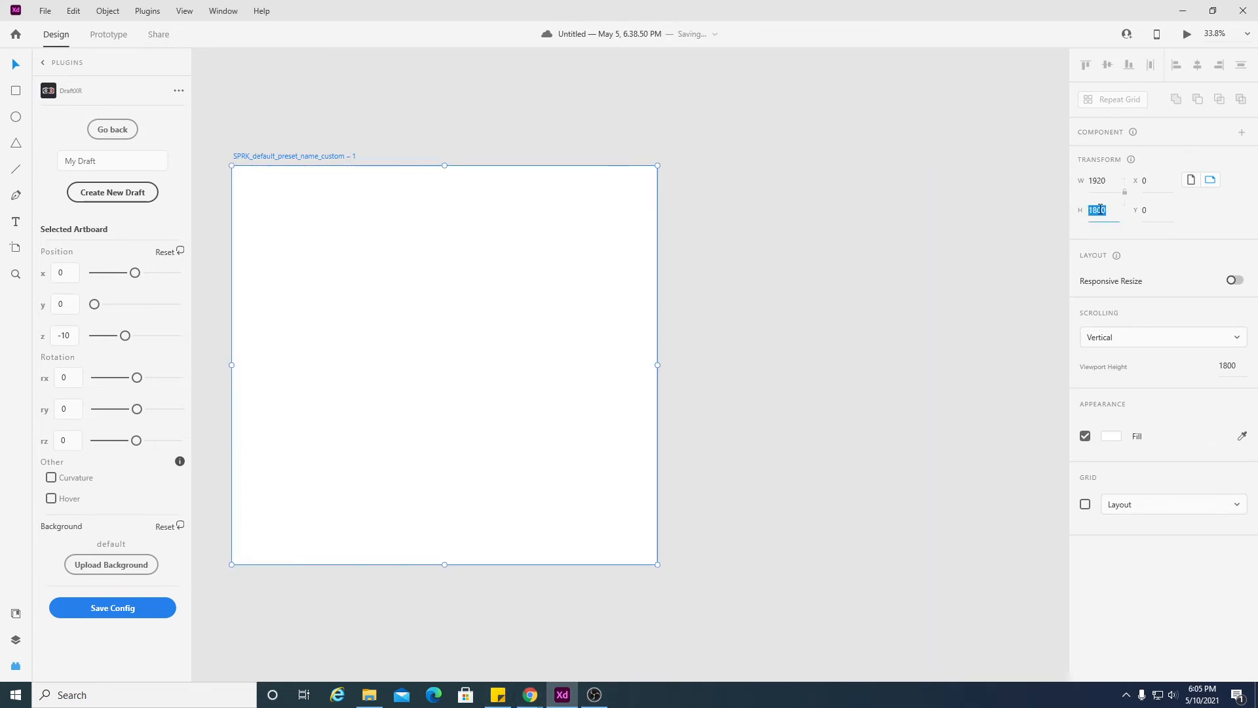
pyautogui.write('108')
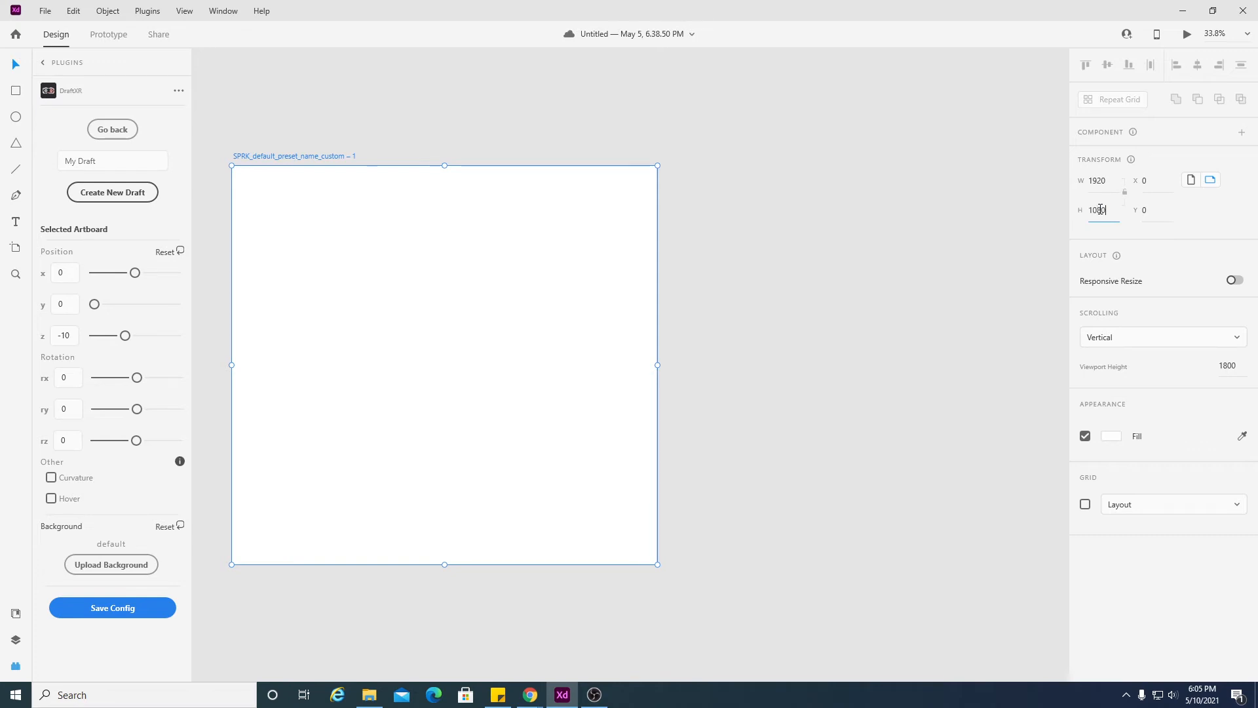
pyautogui.write('0')
pyautogui.press('Return')
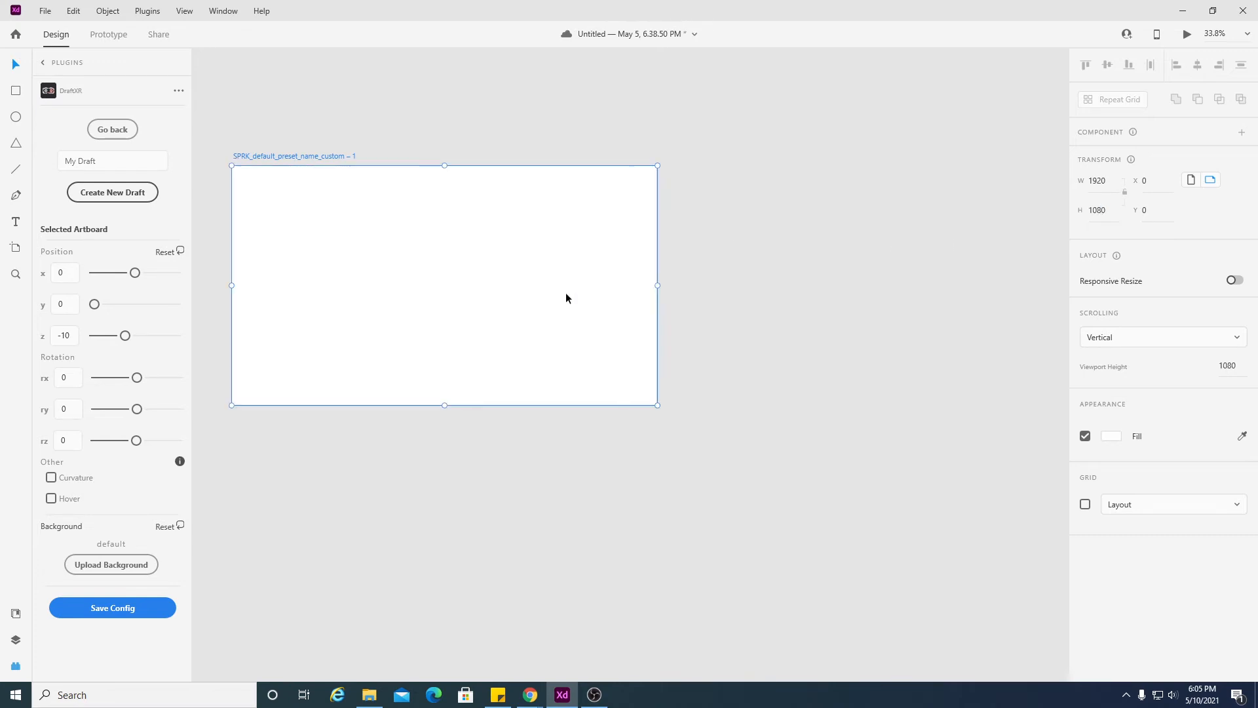
# - Try enlarging the artboard from its lower-right corner to about 2928 × 1323, and undo the resize
pyautogui.scroll(2, 566, 288)
pyautogui.scroll(2, 584, 321)
pyautogui.scroll(-3, 583, 321)
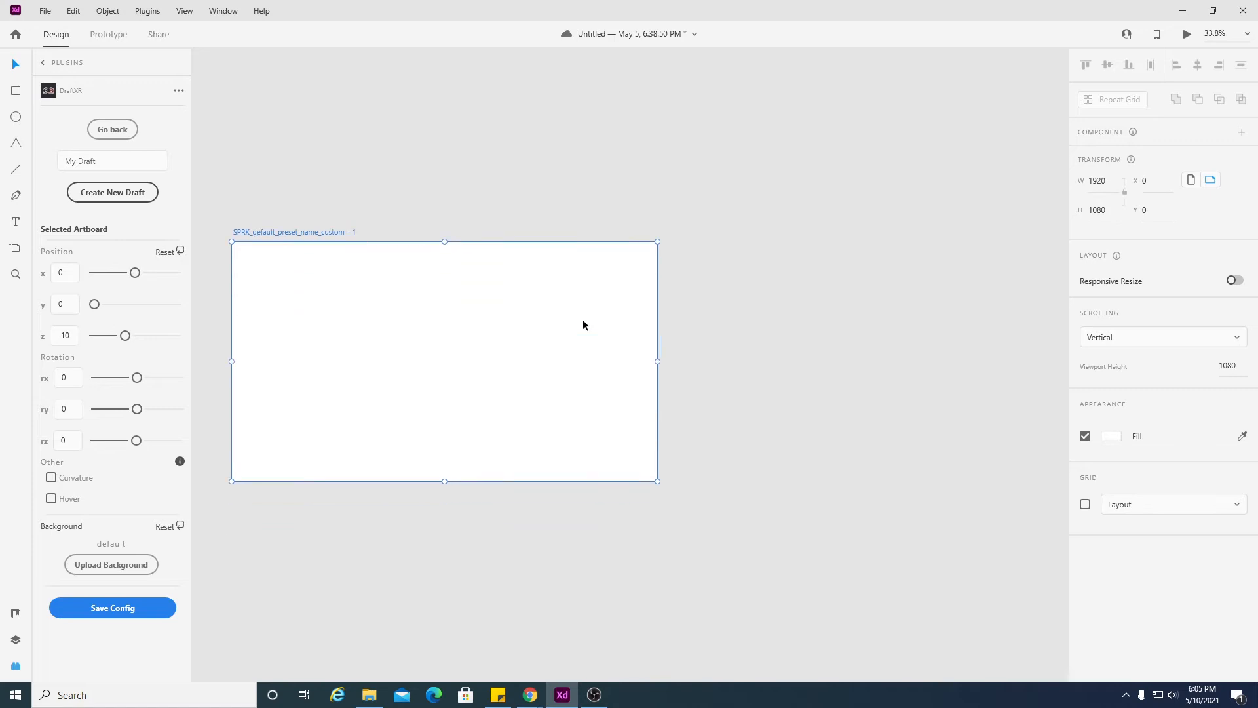
pyautogui.moveTo(657, 482); pyautogui.dragTo(880, 535)
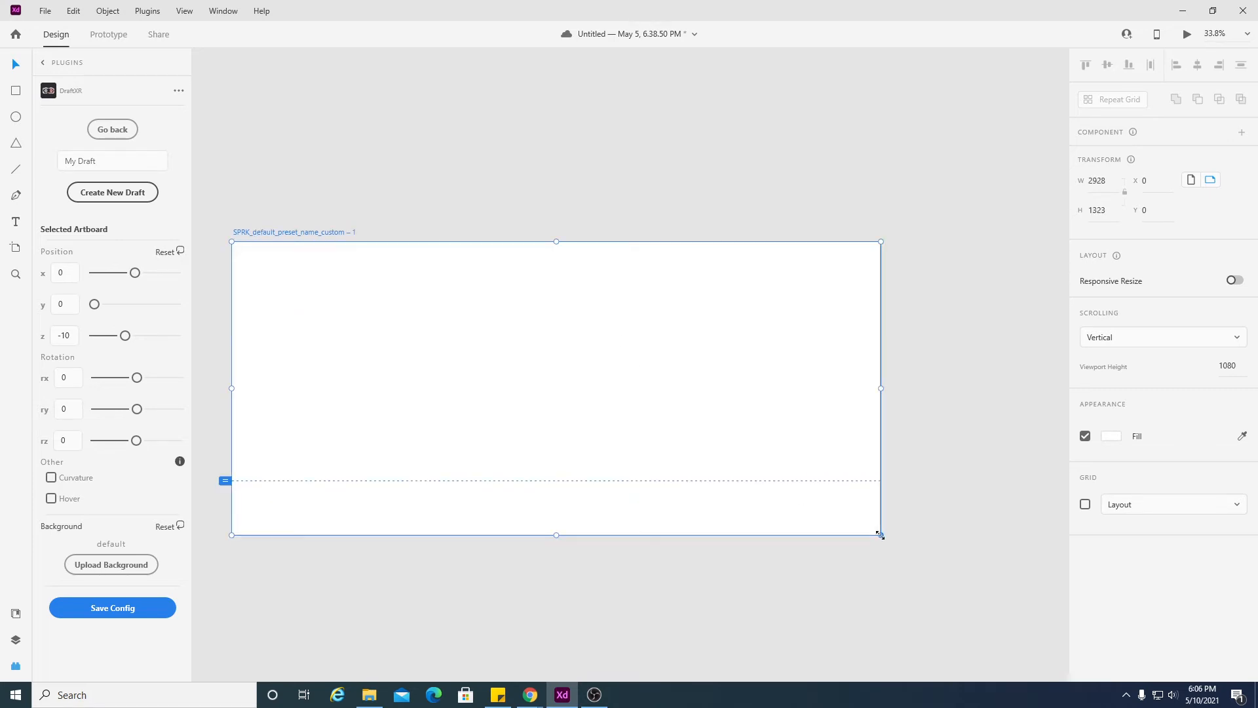
pyautogui.hotkey('ctrl', 'z')
# - Zoom in to 50% and move the artboard to about X 600, Y 14
pyautogui.click(18, 278)
pyautogui.click(455, 332)
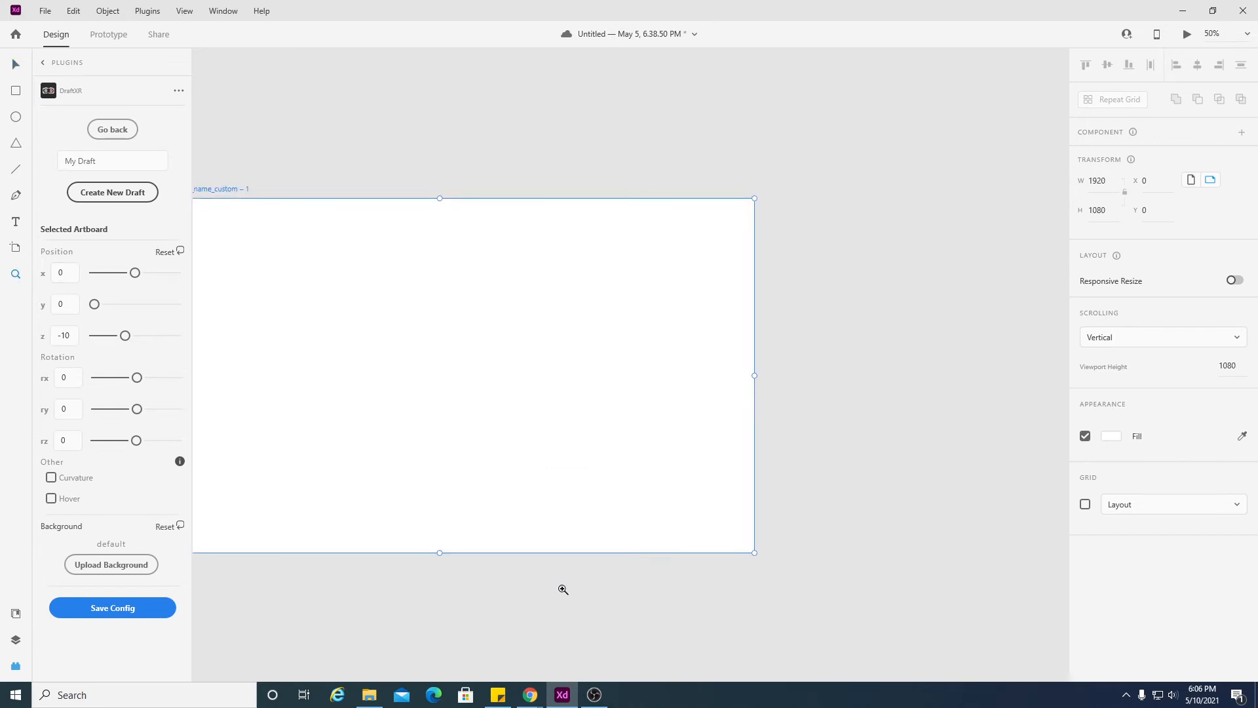
pyautogui.click(16, 65)
pyautogui.moveTo(309, 324); pyautogui.dragTo(505, 329)
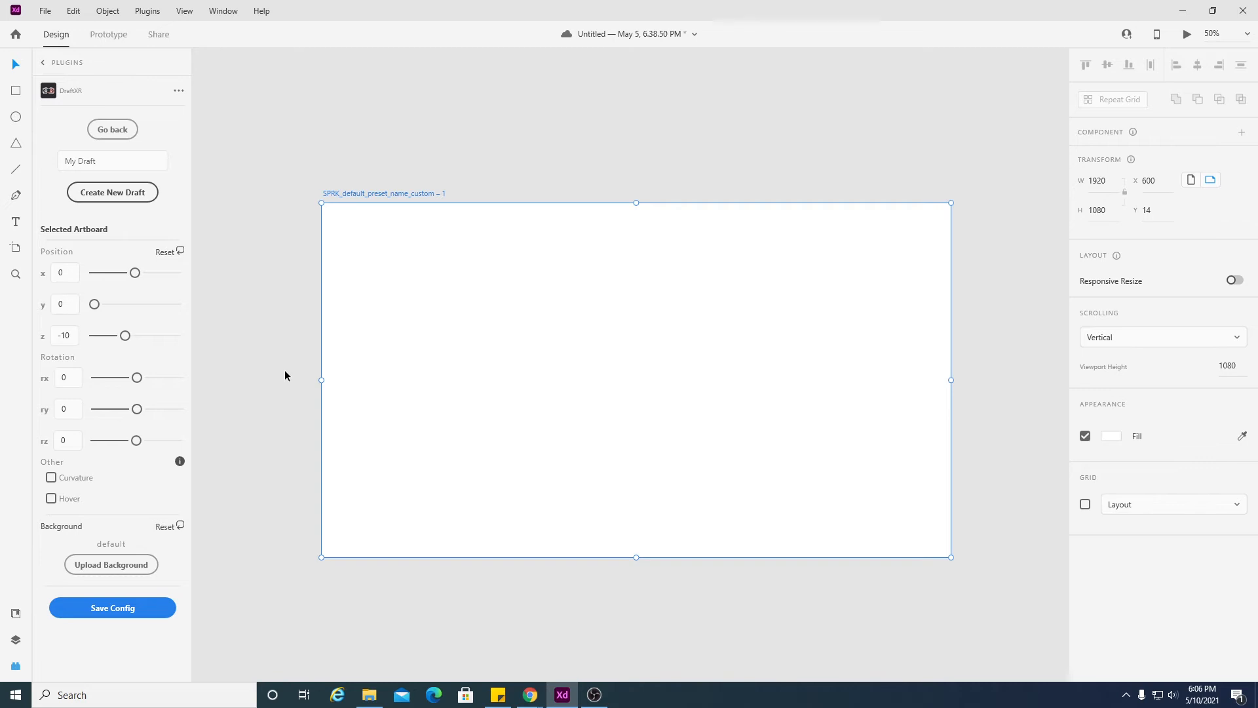
pyautogui.click(45, 13)
pyautogui.click(129, 292)
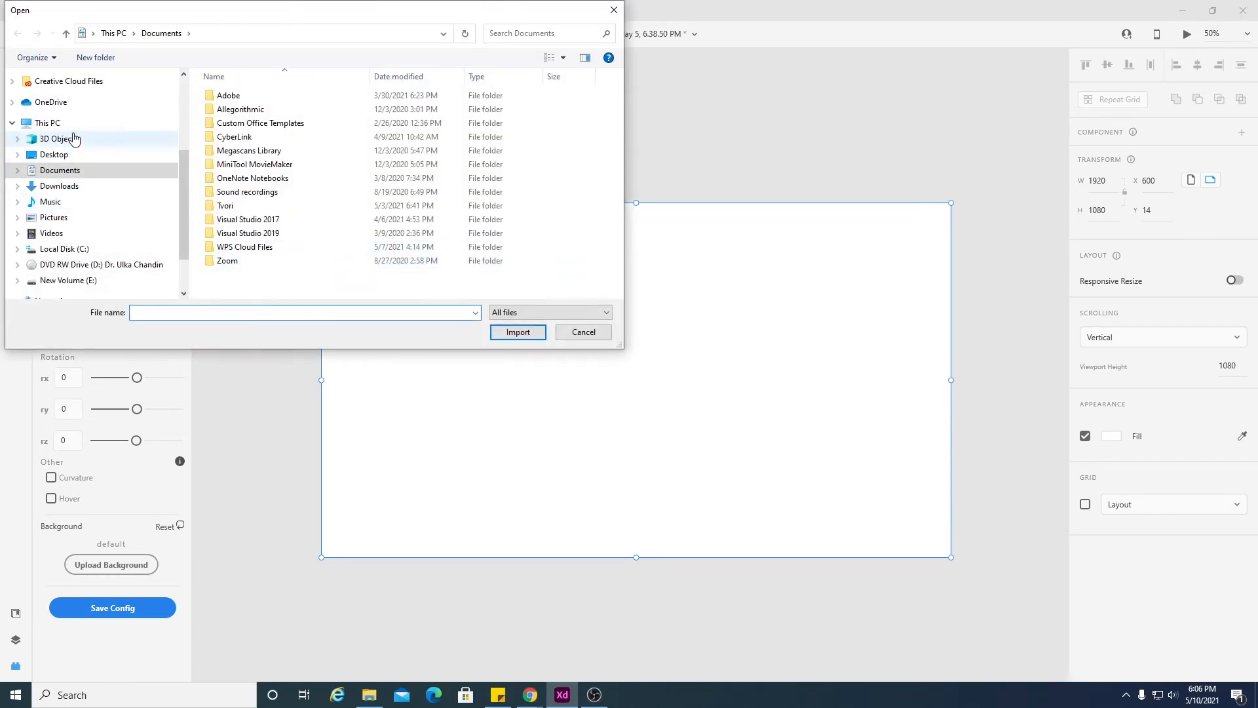
pyautogui.scroll(1, 86, 115)
pyautogui.click(80, 76)
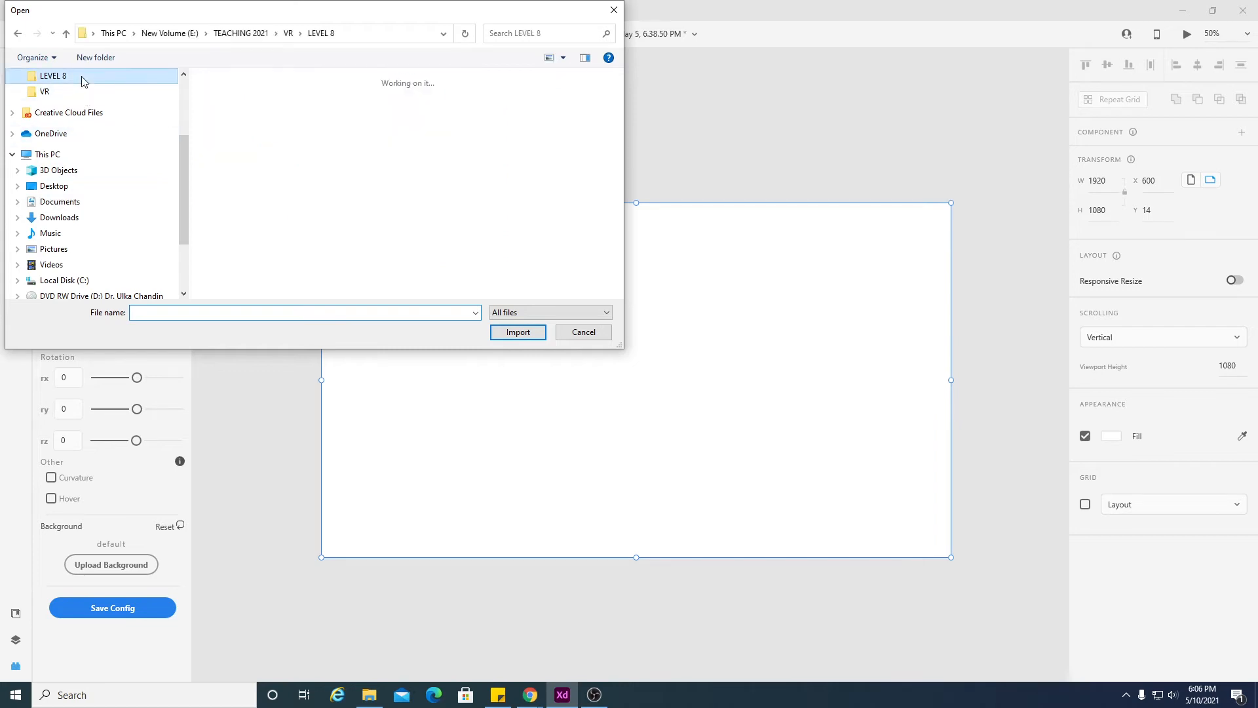
pyautogui.scroll(-2, 543, 248)
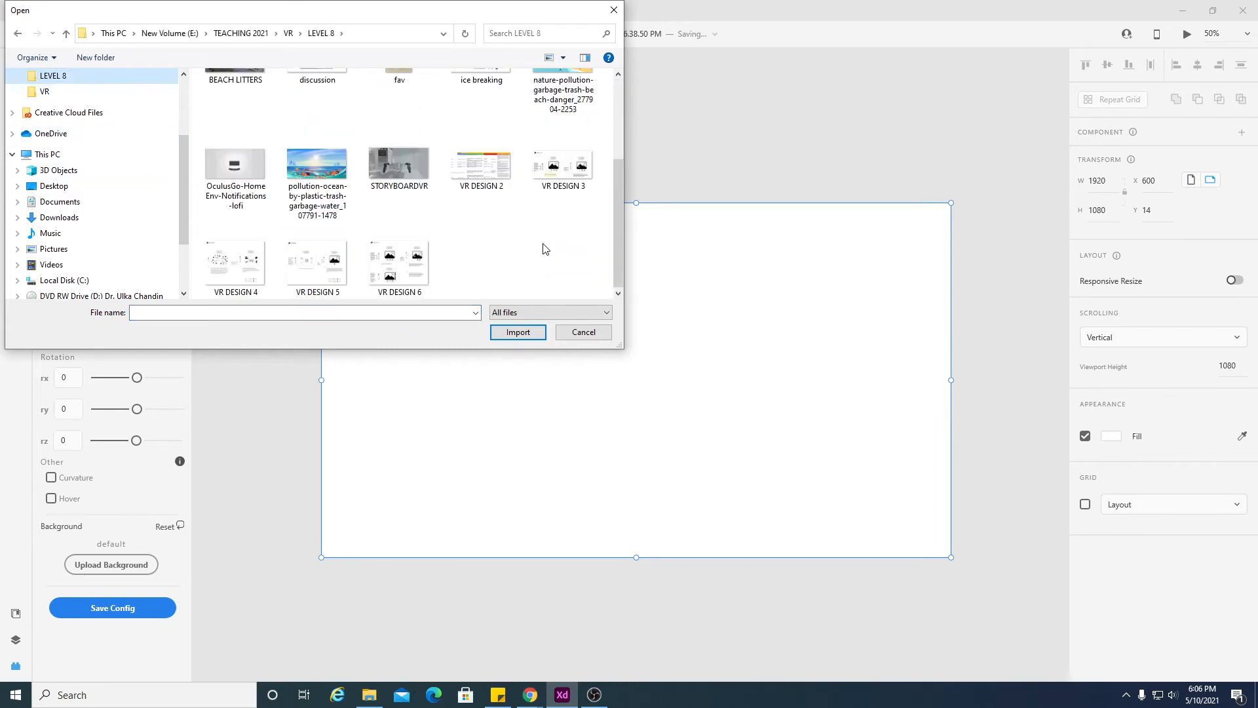
pyautogui.scroll(1, 543, 248)
pyautogui.click(559, 143)
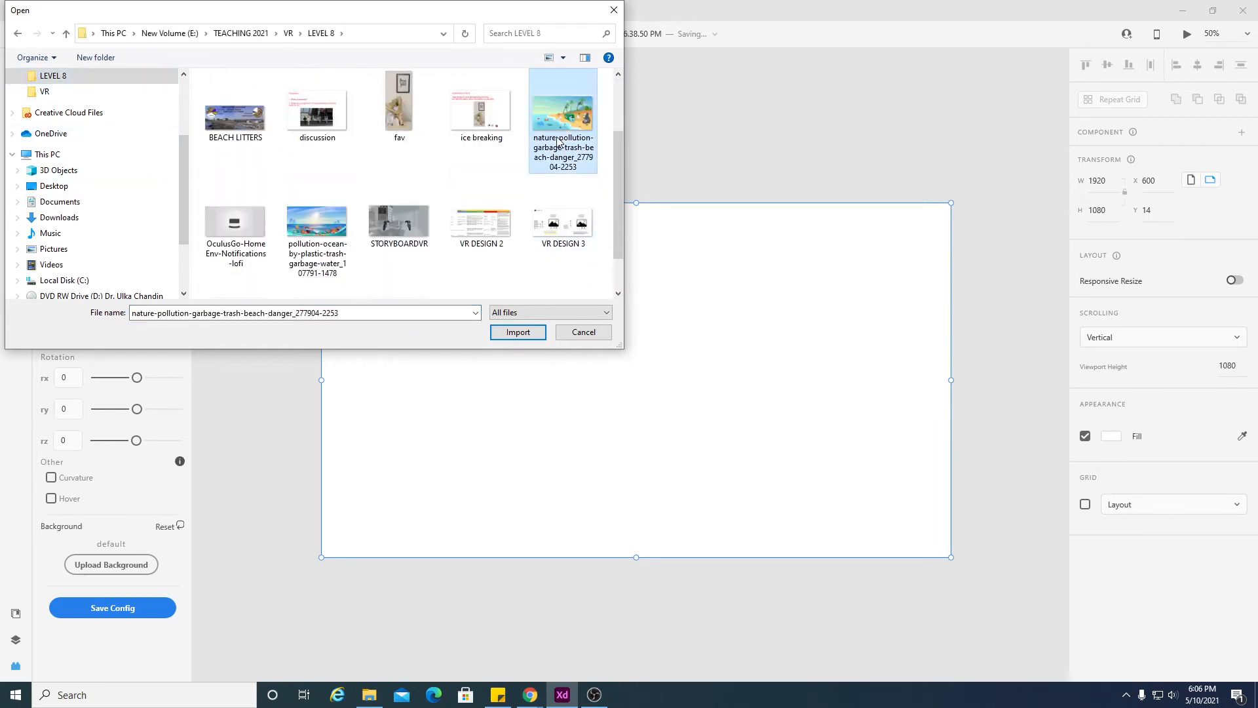
pyautogui.scroll(-1, 554, 196)
pyautogui.scroll(3, 550, 221)
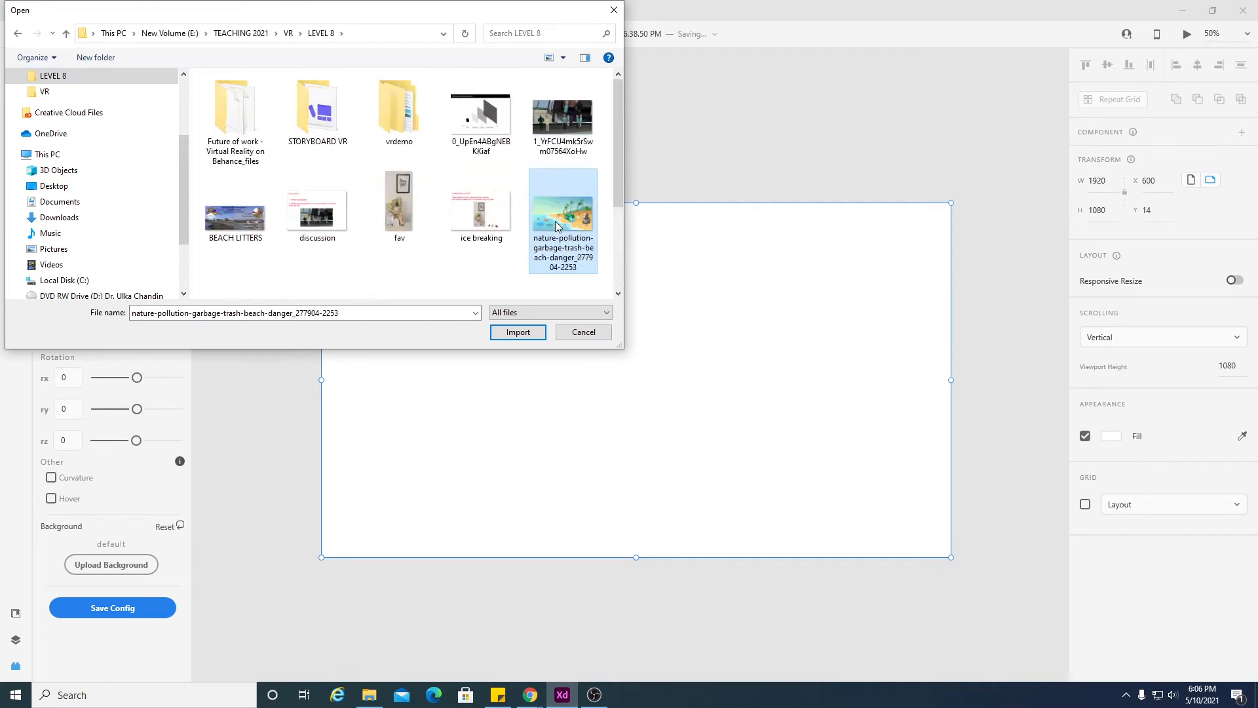
pyautogui.doubleClick(555, 222)
pyautogui.moveTo(638, 386); pyautogui.dragTo(405, 134)
pyautogui.moveTo(407, 133)
pyautogui.mouseDown()
pyautogui.moveTo(485, 290)
pyautogui.moveTo(400, 124)
pyautogui.moveTo(387, 128)
pyautogui.mouseUp()
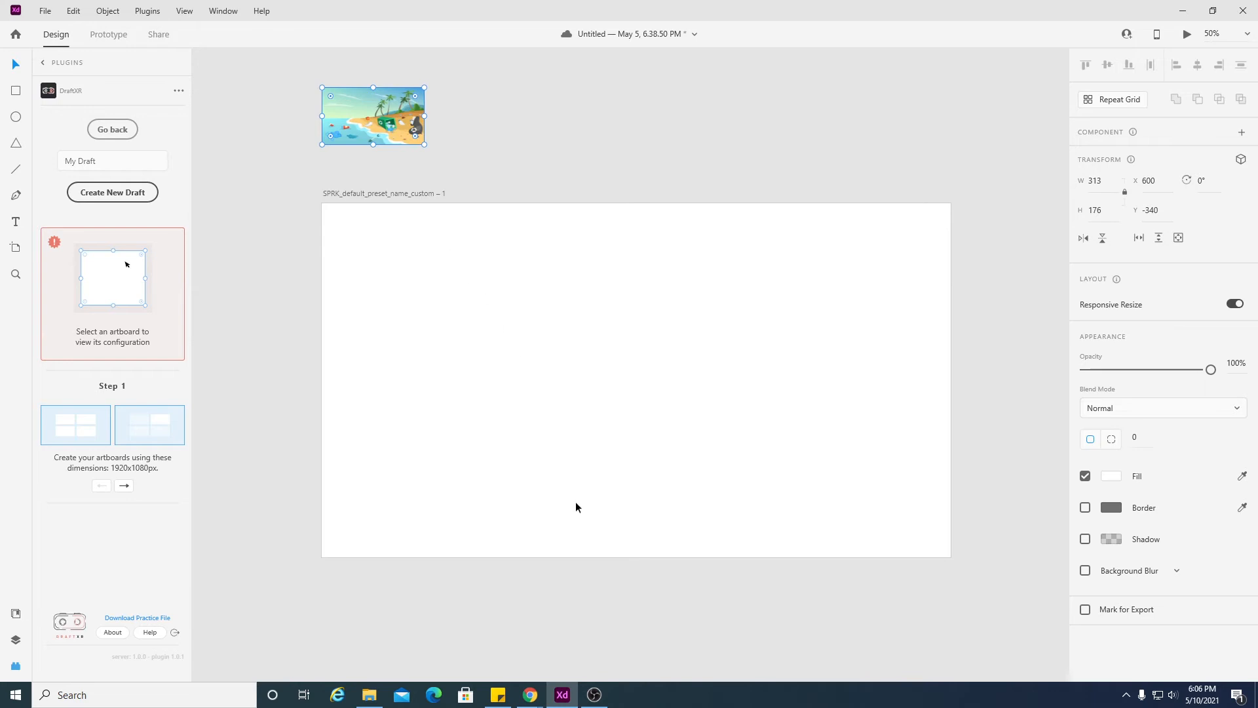
# - Import the beach and sunny-beach-summer-landscape_177160-14 images together from the LEVEL 8 folder
pyautogui.click(45, 11)
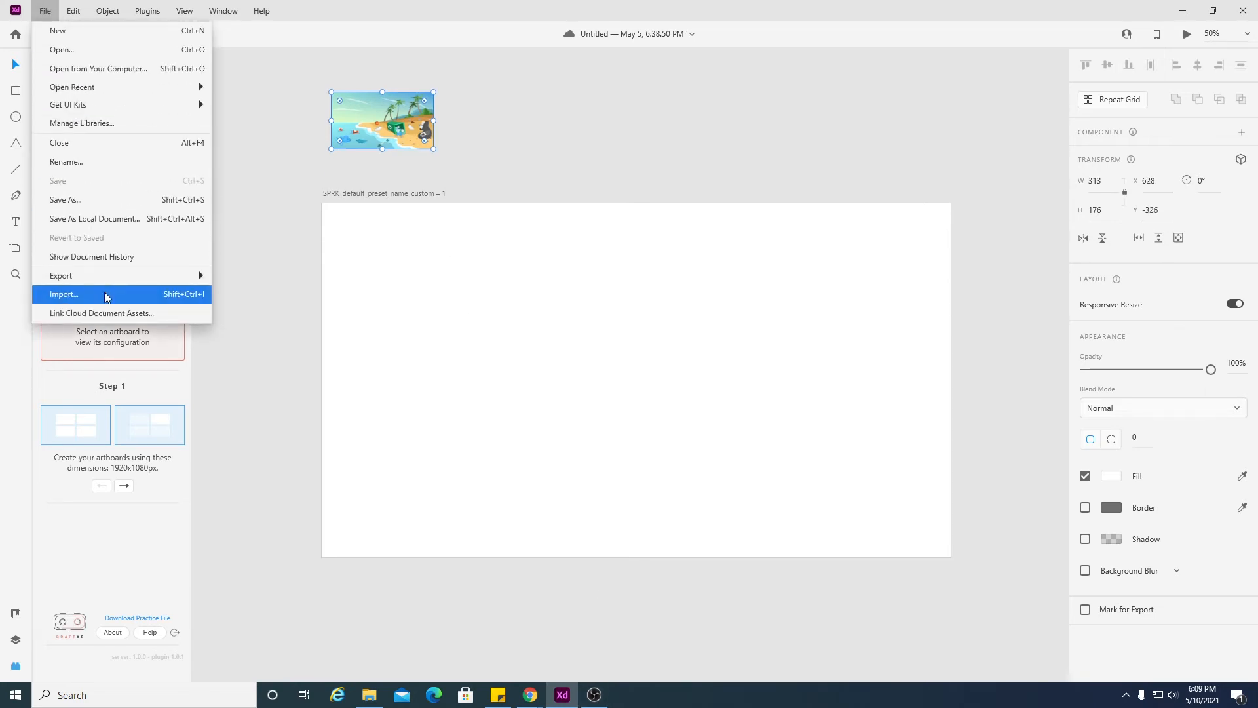
pyautogui.click(105, 294)
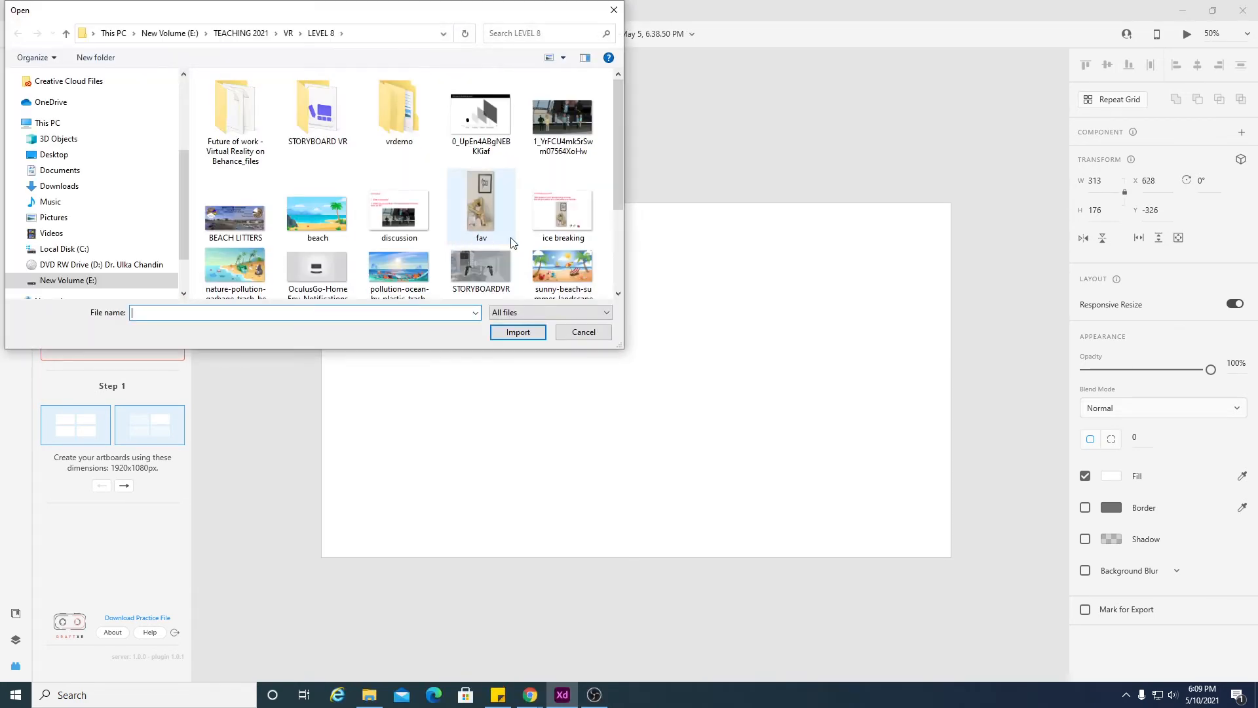
pyautogui.click(580, 277)
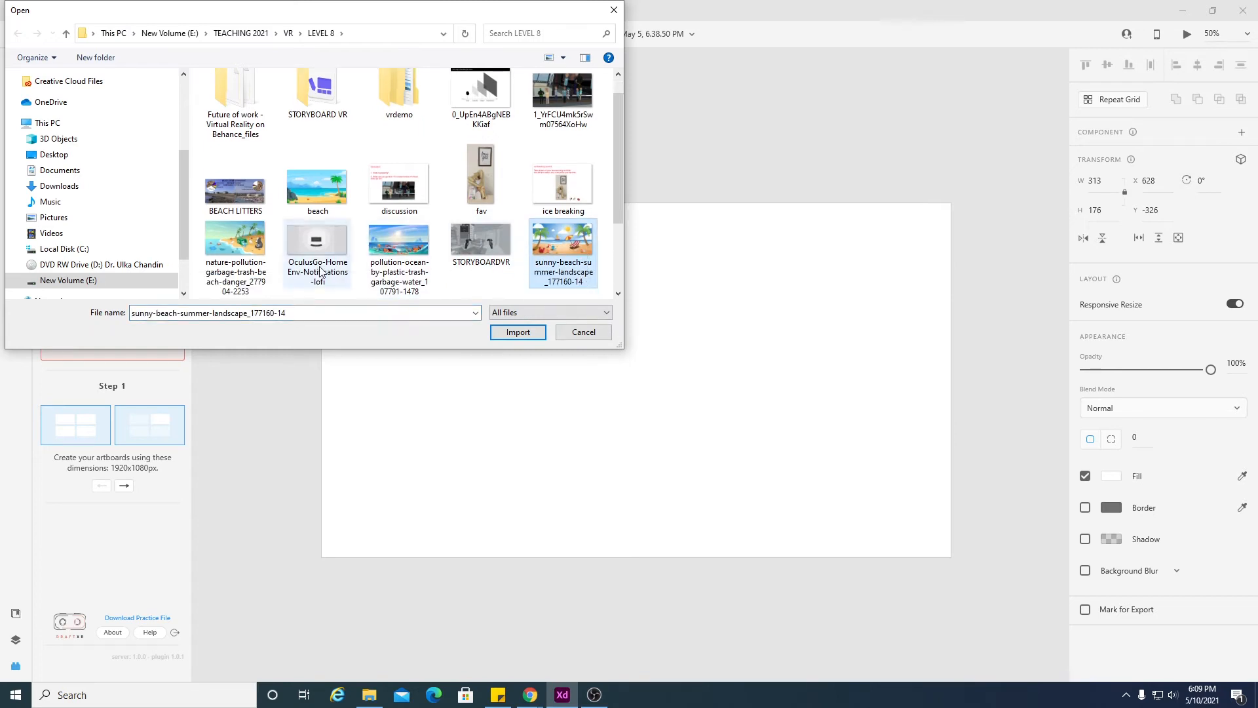
pyautogui.keyDown('ctrl'); pyautogui.click(317, 188); pyautogui.keyUp('ctrl')
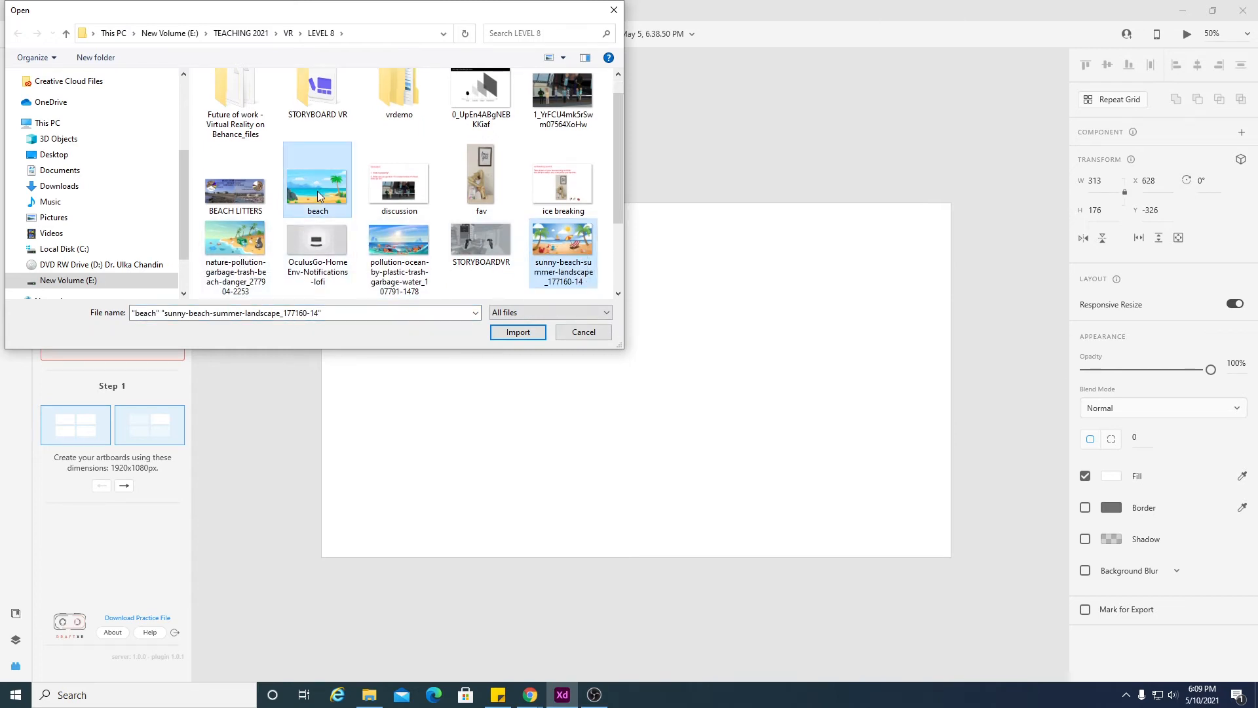
pyautogui.click(517, 332)
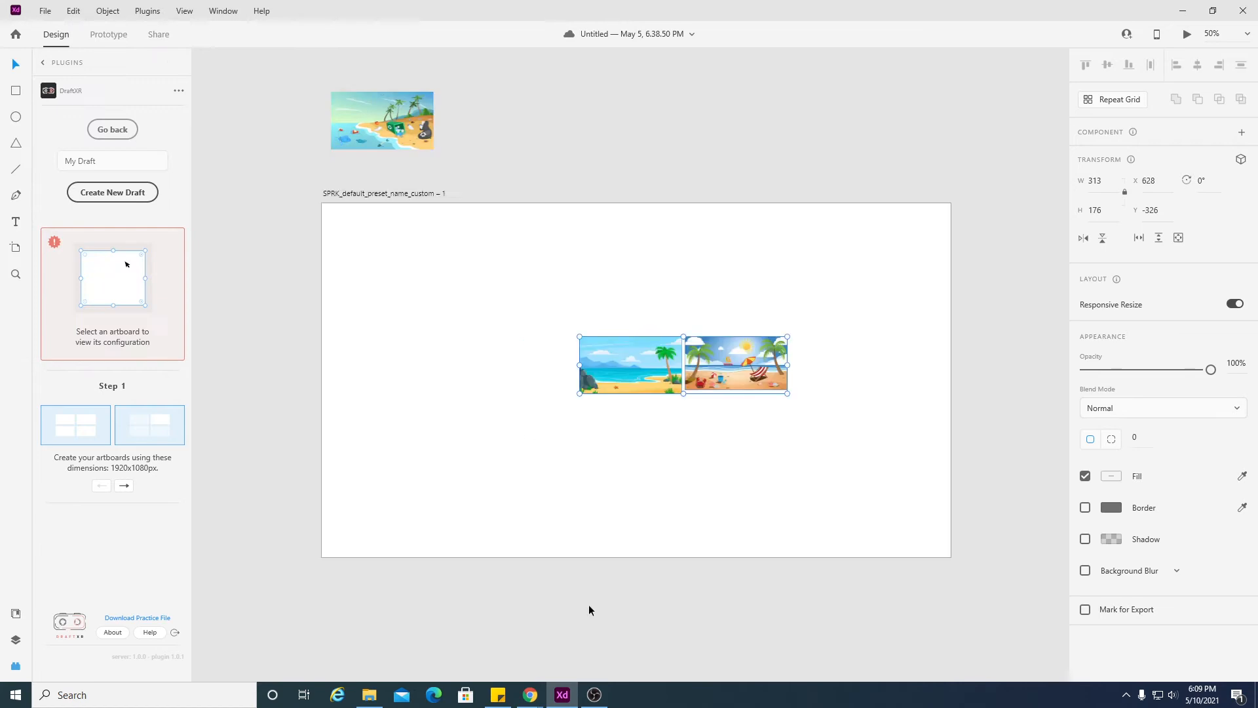
# - Arrange the two new images in a row above the artboard, beach at about X 996, Y -326 and sunny beach at about X 1404, Y -296
pyautogui.moveTo(571, 225); pyautogui.dragTo(502, 111)
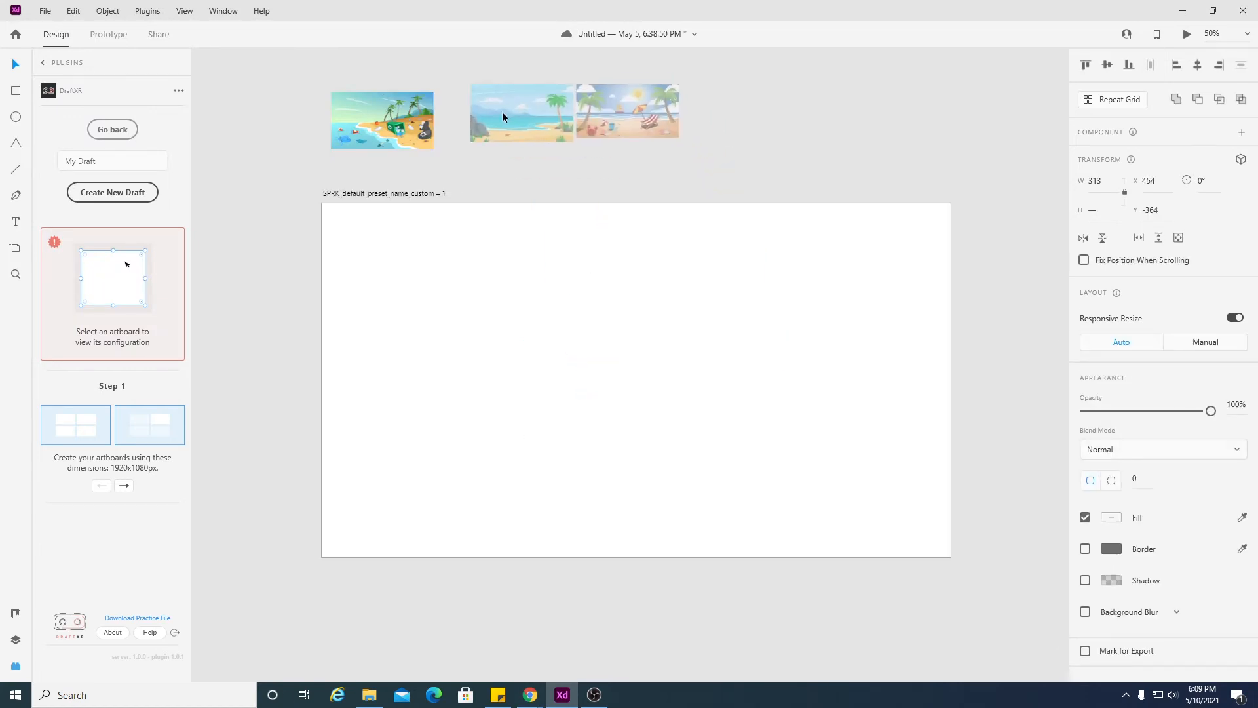
pyautogui.moveTo(635, 136)
pyautogui.mouseDown()
pyautogui.moveTo(601, 129)
pyautogui.moveTo(719, 135)
pyautogui.moveTo(633, 124)
pyautogui.mouseUp()
pyautogui.click(672, 115)
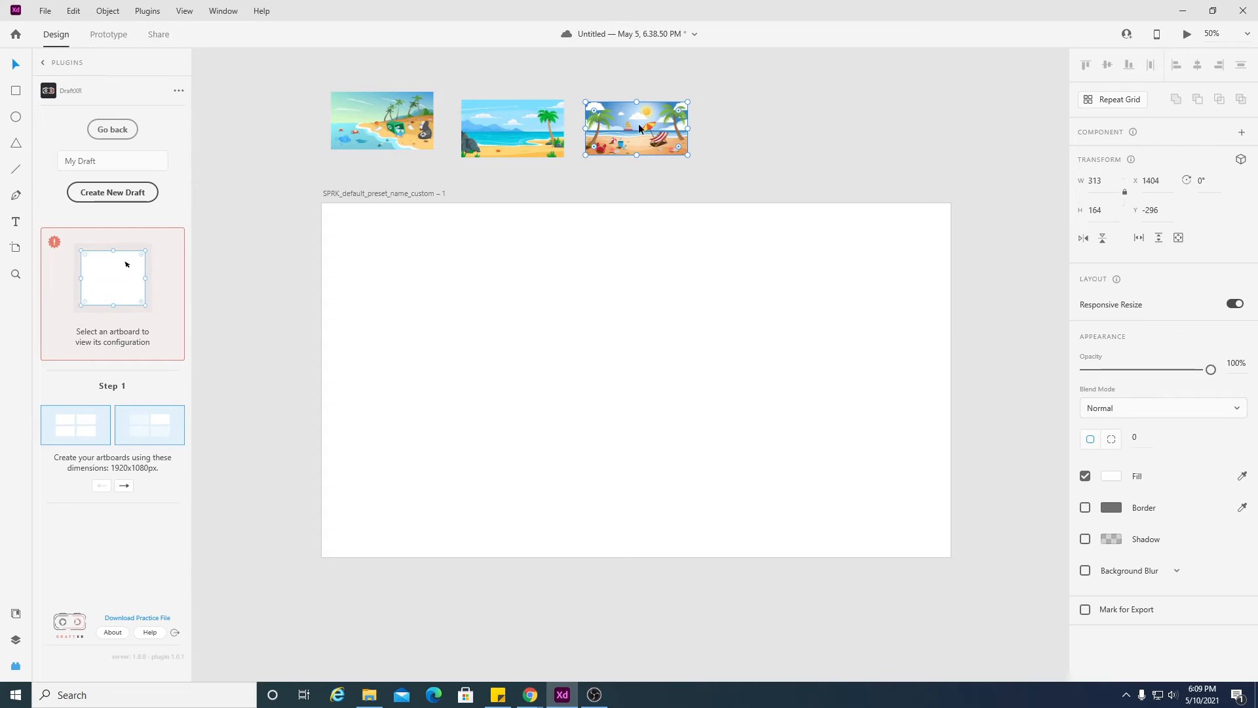
pyautogui.click(508, 131)
pyautogui.moveTo(508, 130)
pyautogui.mouseDown()
pyautogui.moveTo(502, 121)
pyautogui.moveTo(498, 132)
pyautogui.mouseUp()
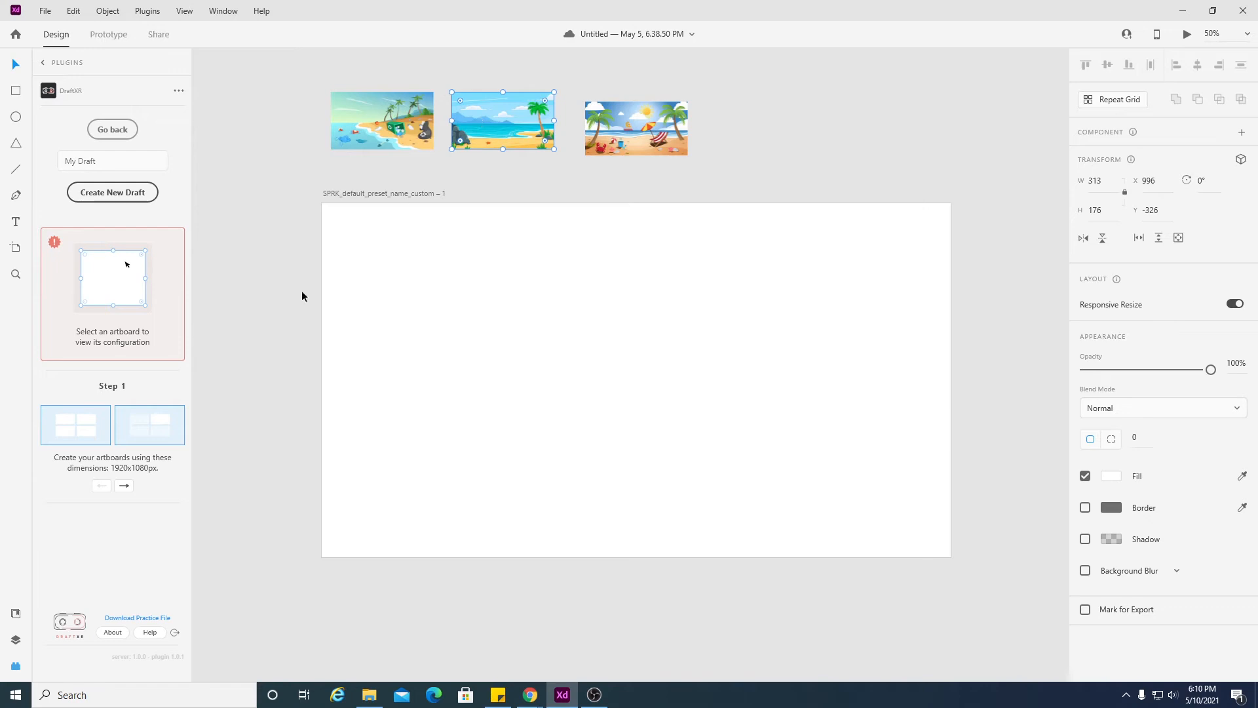
pyautogui.click(43, 9)
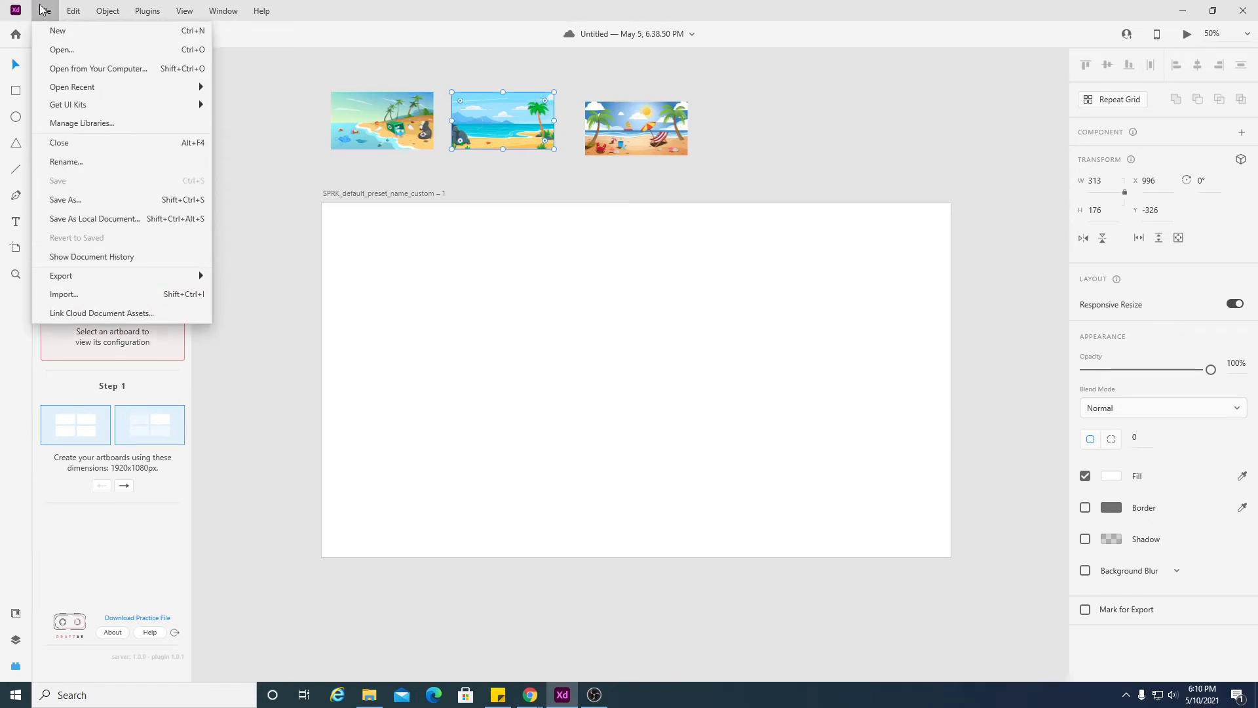
pyautogui.click(43, 9)
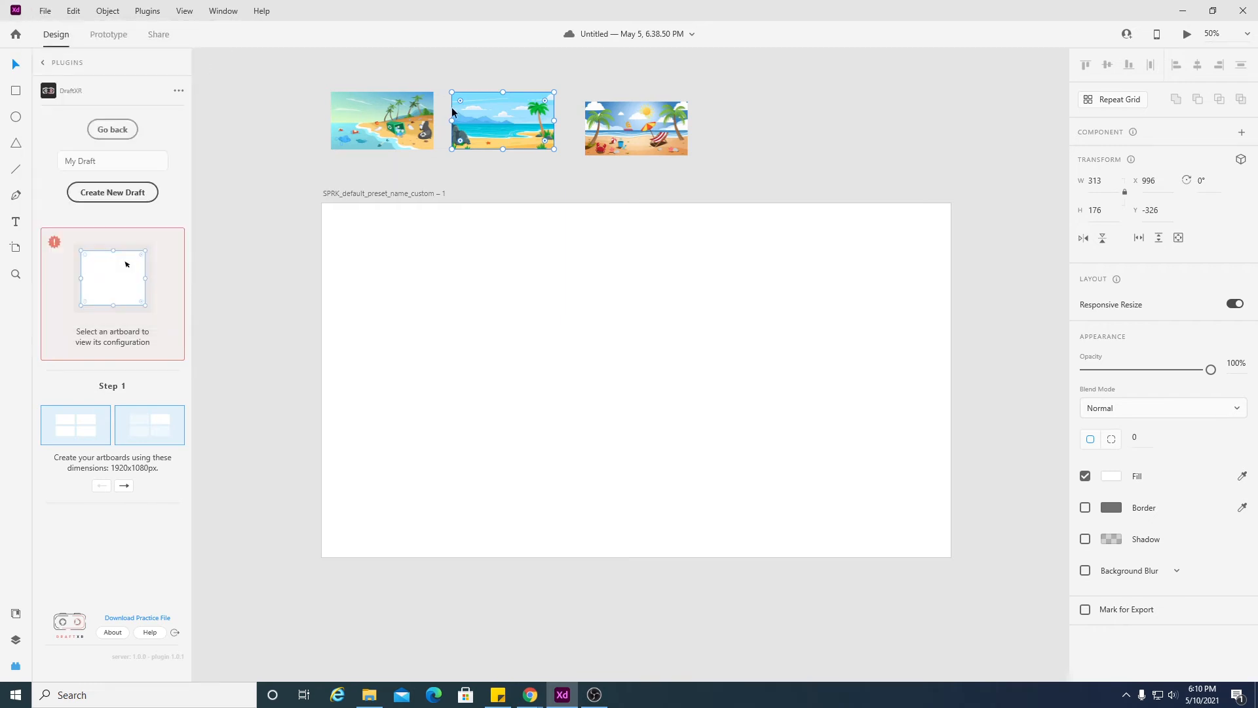
# - Move the sunny beach image onto the artboard and enlarge it to about 1796 × 941 at the artboard's upper-left corner
pyautogui.moveTo(675, 138); pyautogui.dragTo(860, 492)
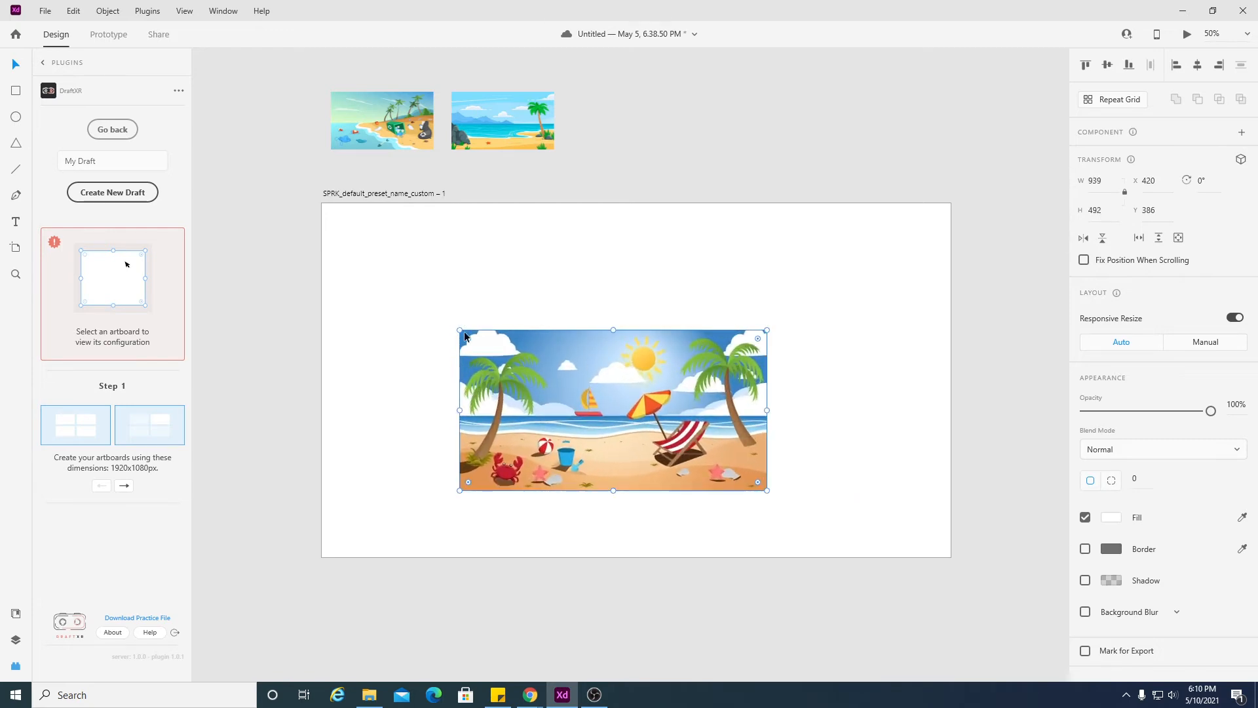
pyautogui.moveTo(458, 331); pyautogui.dragTo(329, 227)
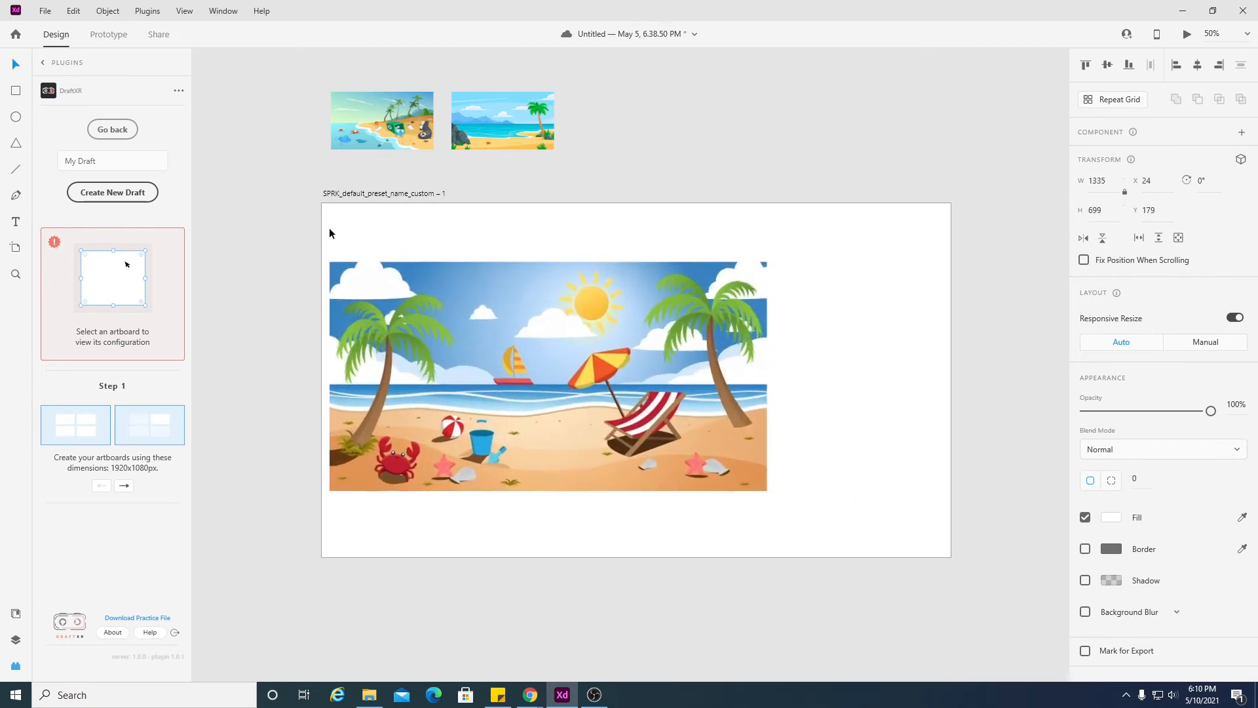
pyautogui.moveTo(620, 334); pyautogui.dragTo(690, 315)
pyautogui.moveTo(844, 473); pyautogui.dragTo(953, 564)
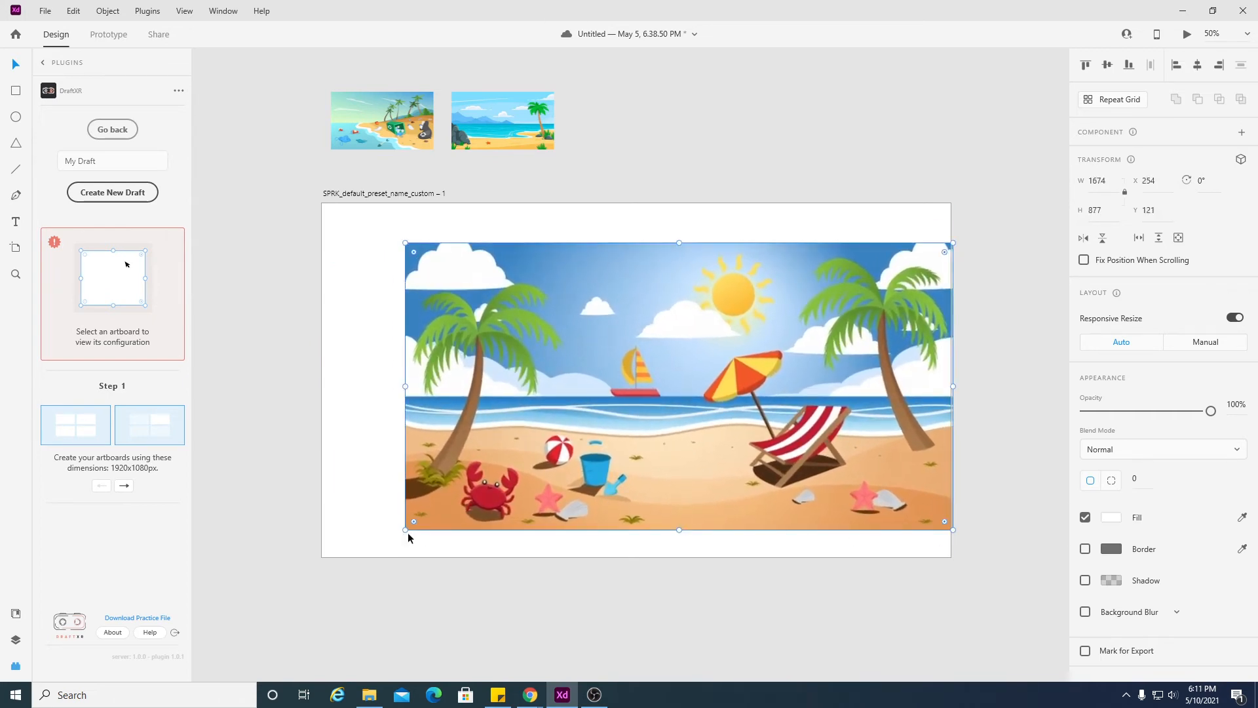
pyautogui.moveTo(405, 530); pyautogui.dragTo(326, 551)
pyautogui.moveTo(737, 438); pyautogui.dragTo(696, 394)
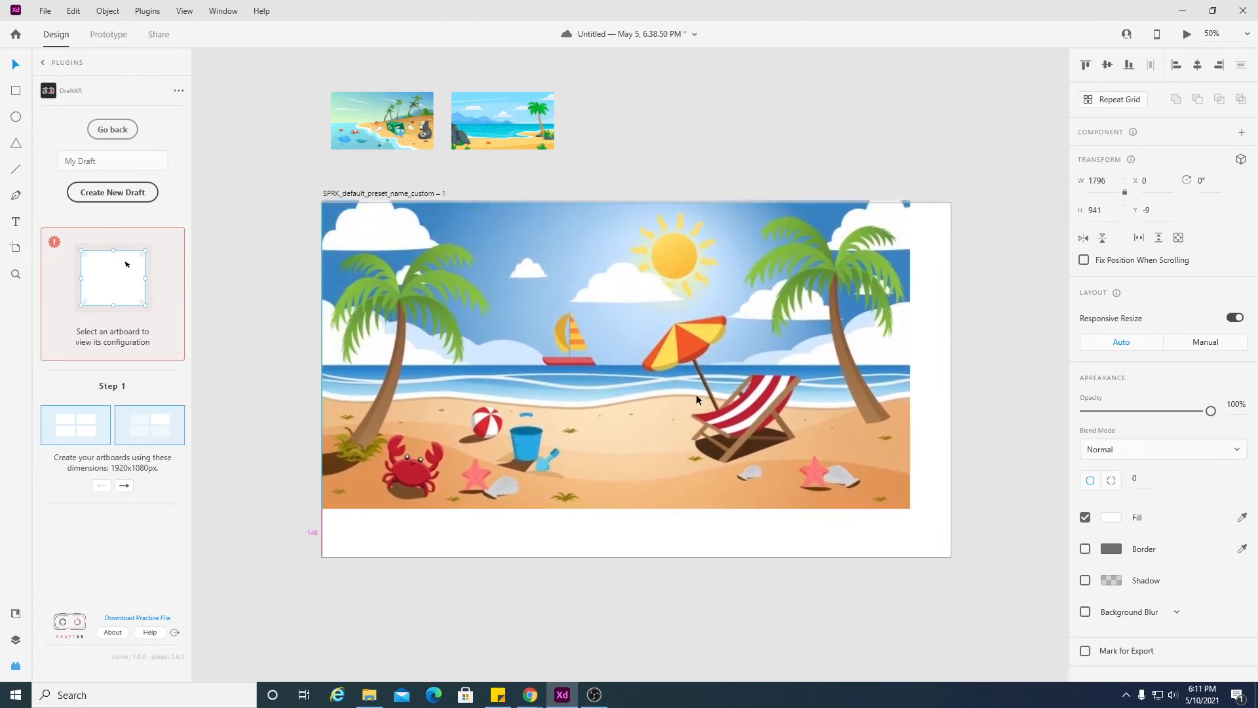
# - Scale the sunny beach image to about 2062 × 1080 and position it at about X -59, Y 0 to cover the artboard
pyautogui.moveTo(909, 508); pyautogui.dragTo(950, 553)
pyautogui.moveTo(636, 530); pyautogui.dragTo(640, 557)
pyautogui.moveTo(825, 367); pyautogui.dragTo(808, 367)
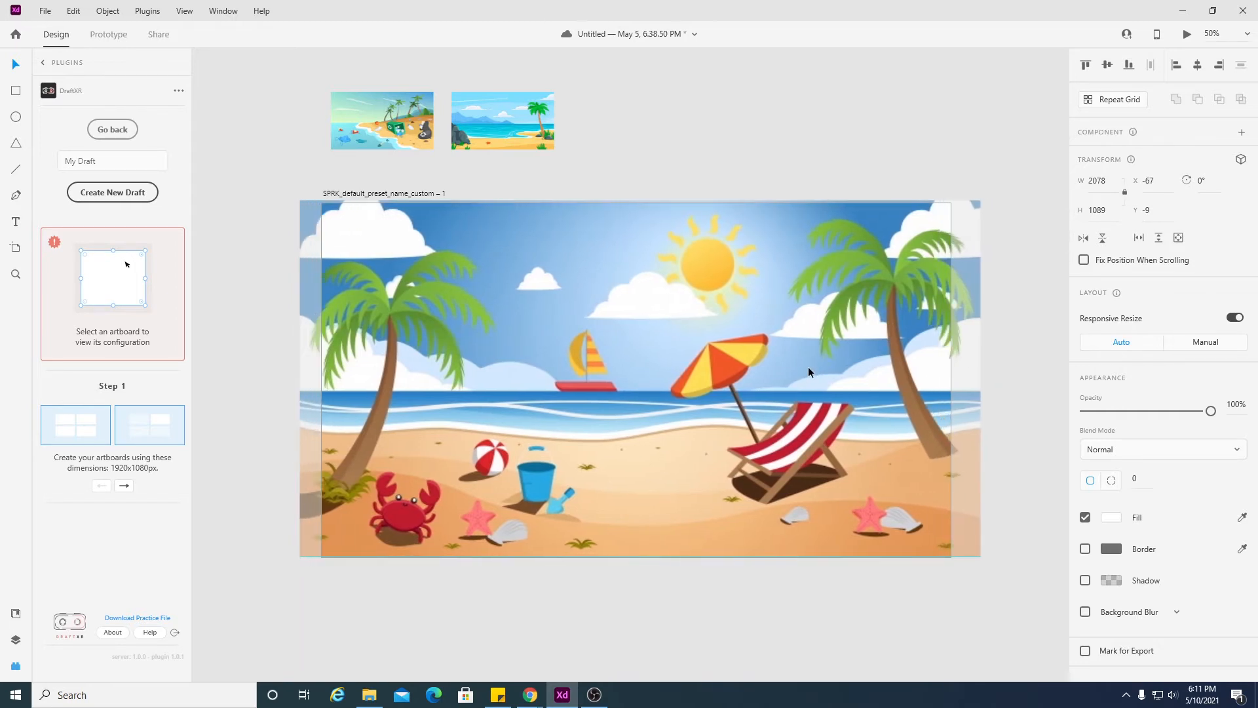
pyautogui.click(816, 152)
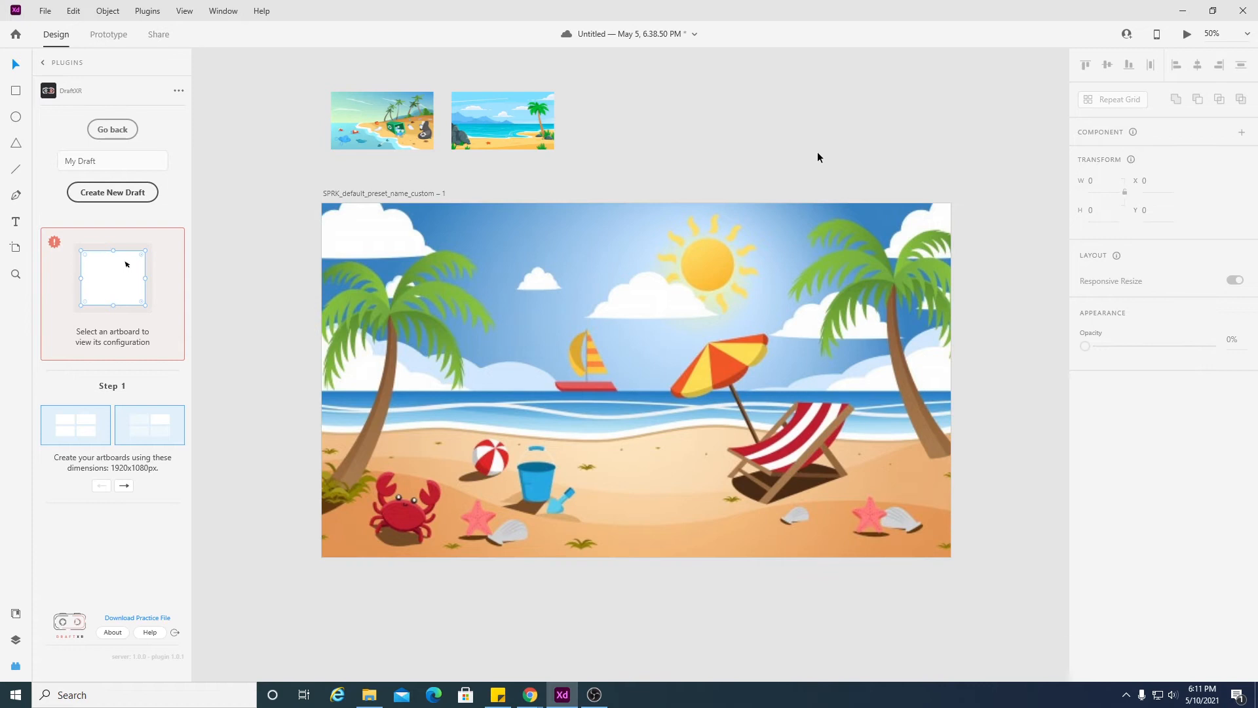
pyautogui.click(801, 242)
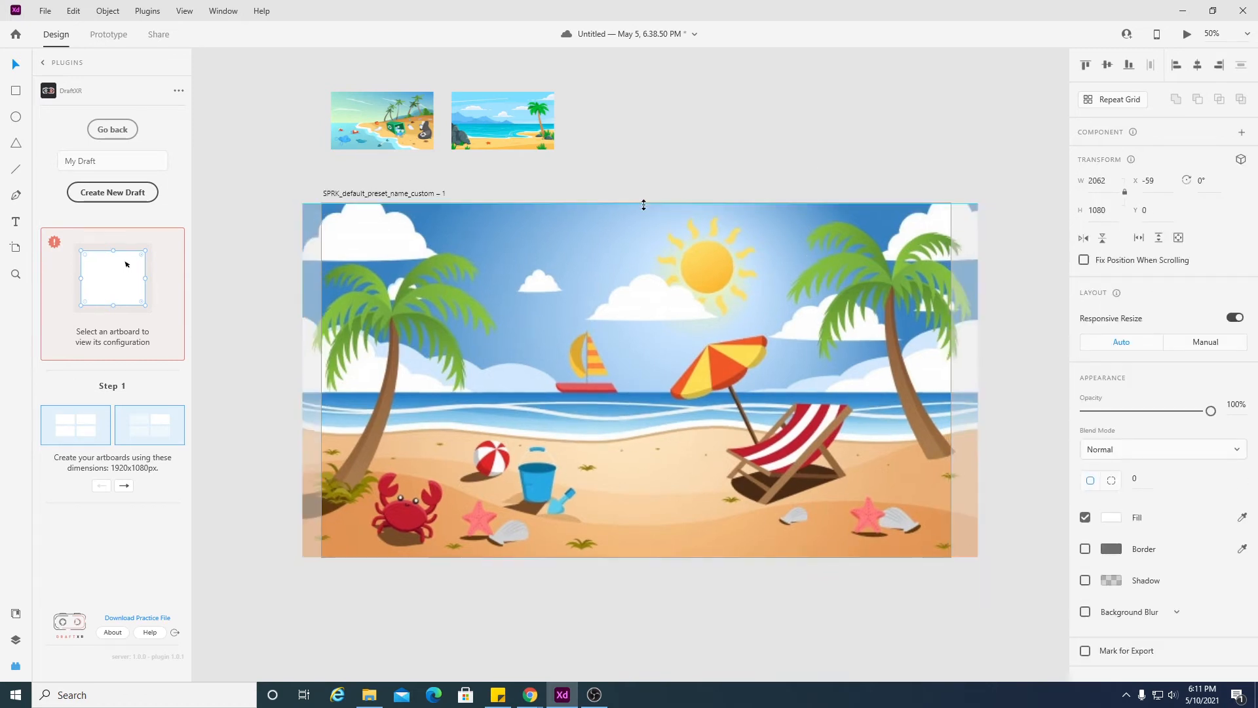
pyautogui.click(675, 155)
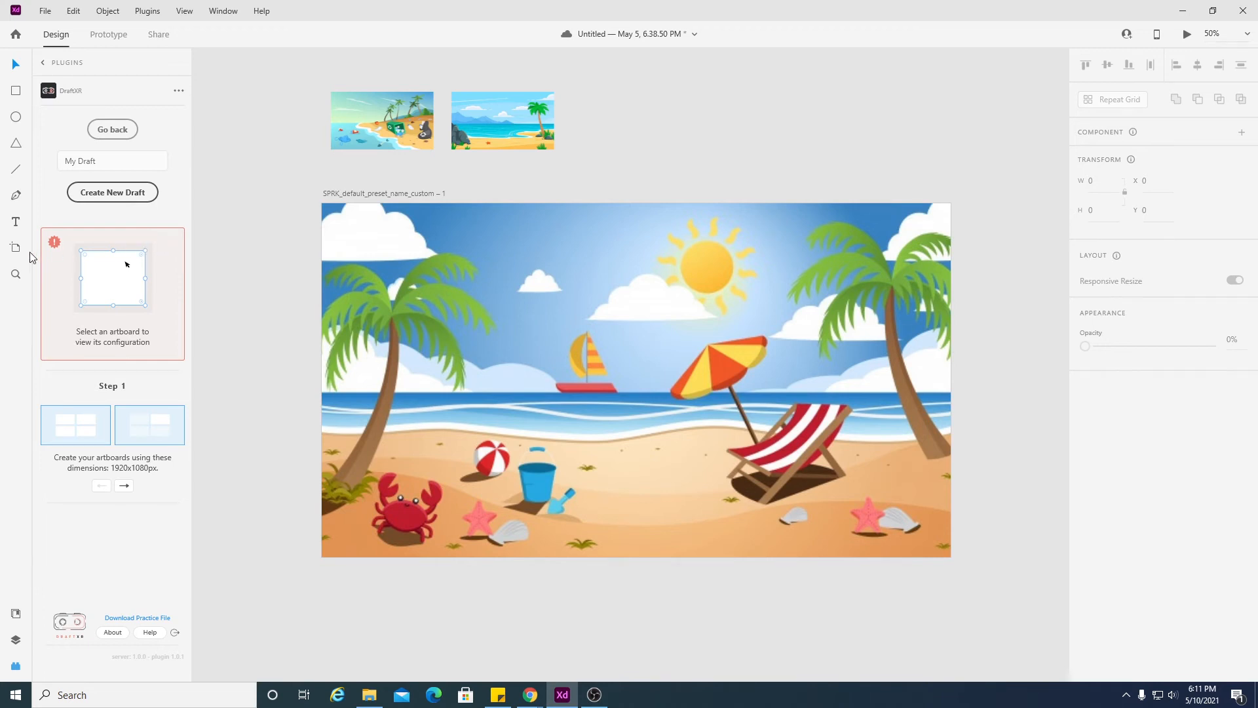
pyautogui.click(16, 118)
pyautogui.moveTo(526, 269)
pyautogui.mouseDown()
pyautogui.moveTo(584, 326)
pyautogui.moveTo(692, 333)
pyautogui.mouseUp()
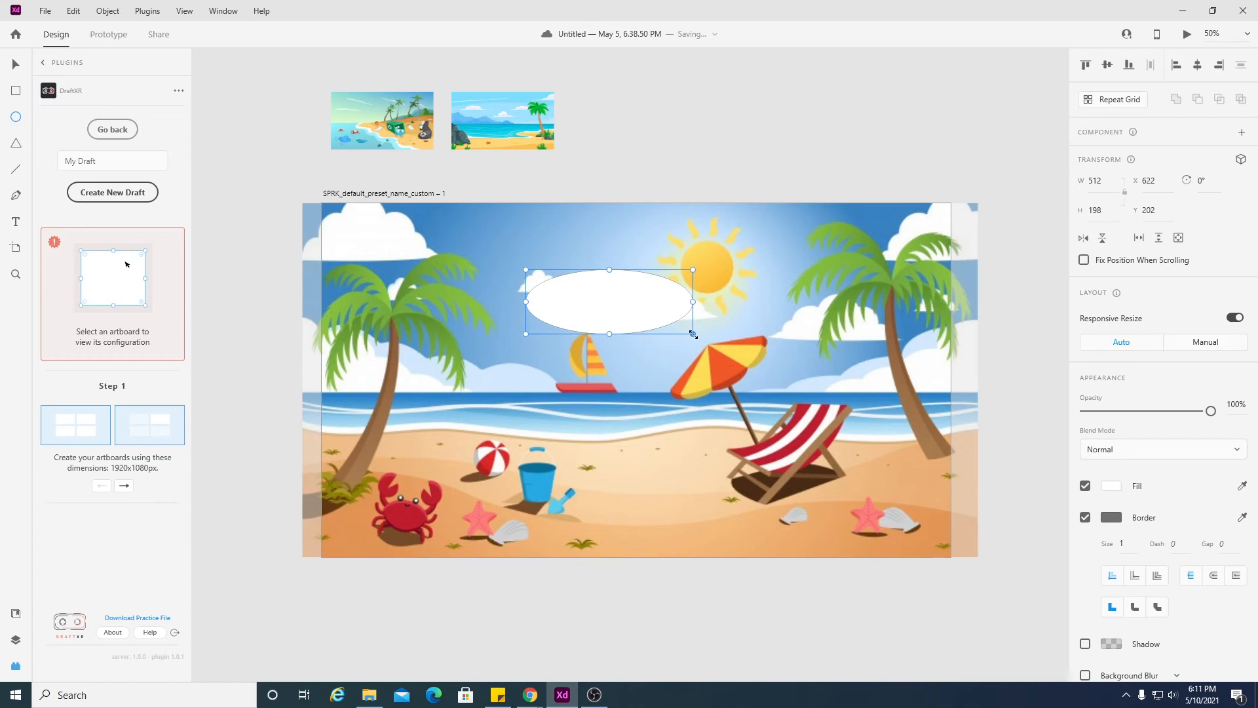
pyautogui.press('Delete')
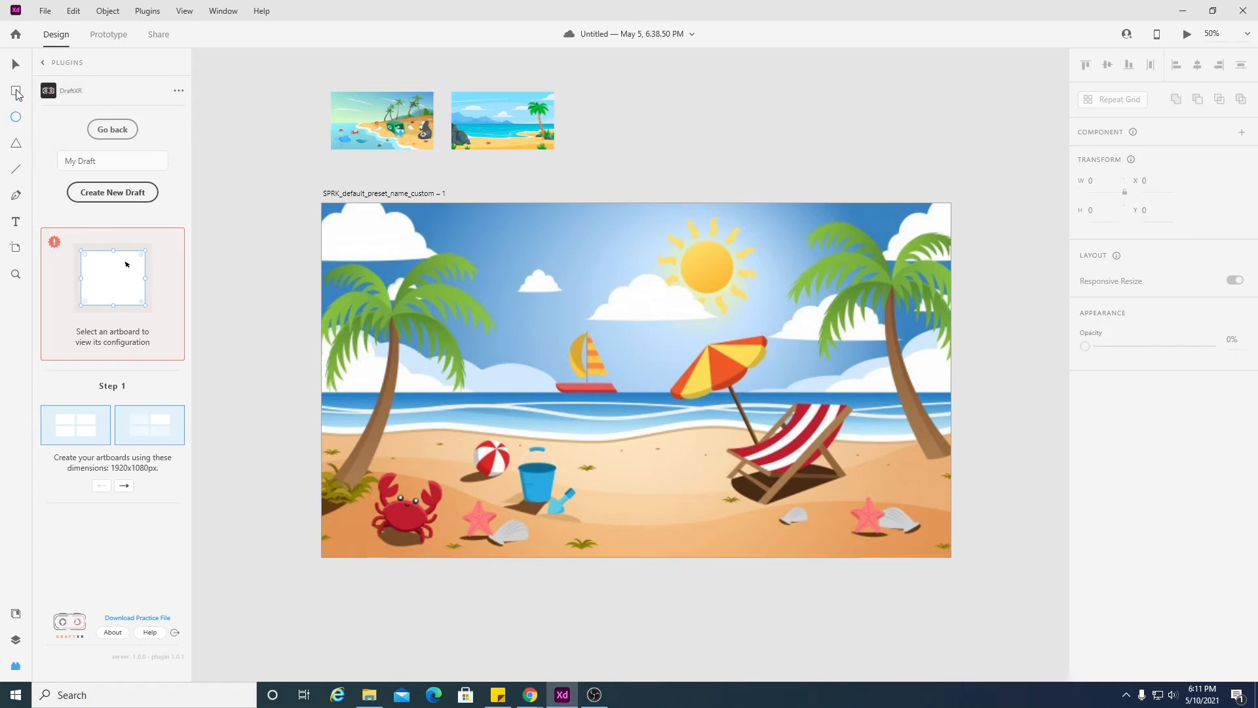
pyautogui.click(16, 222)
pyautogui.click(566, 271)
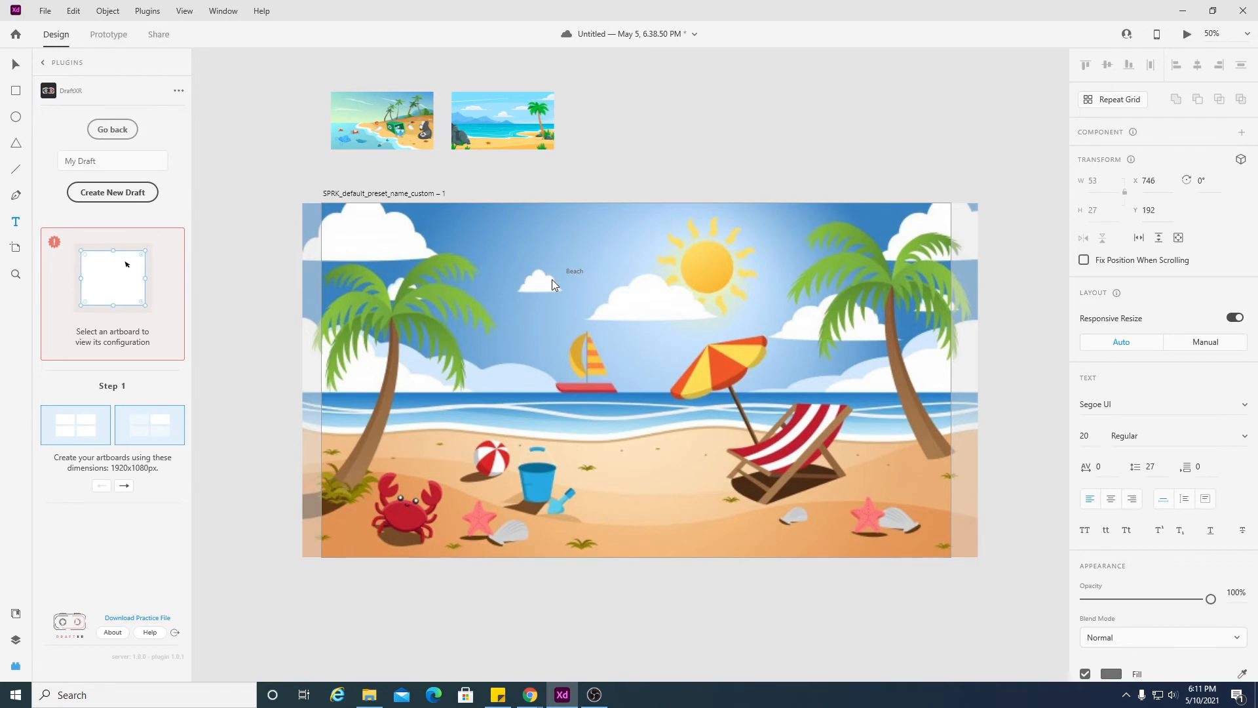
pyautogui.press('BackSpace')
pyautogui.press('BackSpace')
pyautogui.press('BackSpace')
pyautogui.press('BackSpace')
# - Draw a rectangle about 336 × 144 in the sky of the beach image and set its upper-left corner radius to 50
pyautogui.click(16, 90)
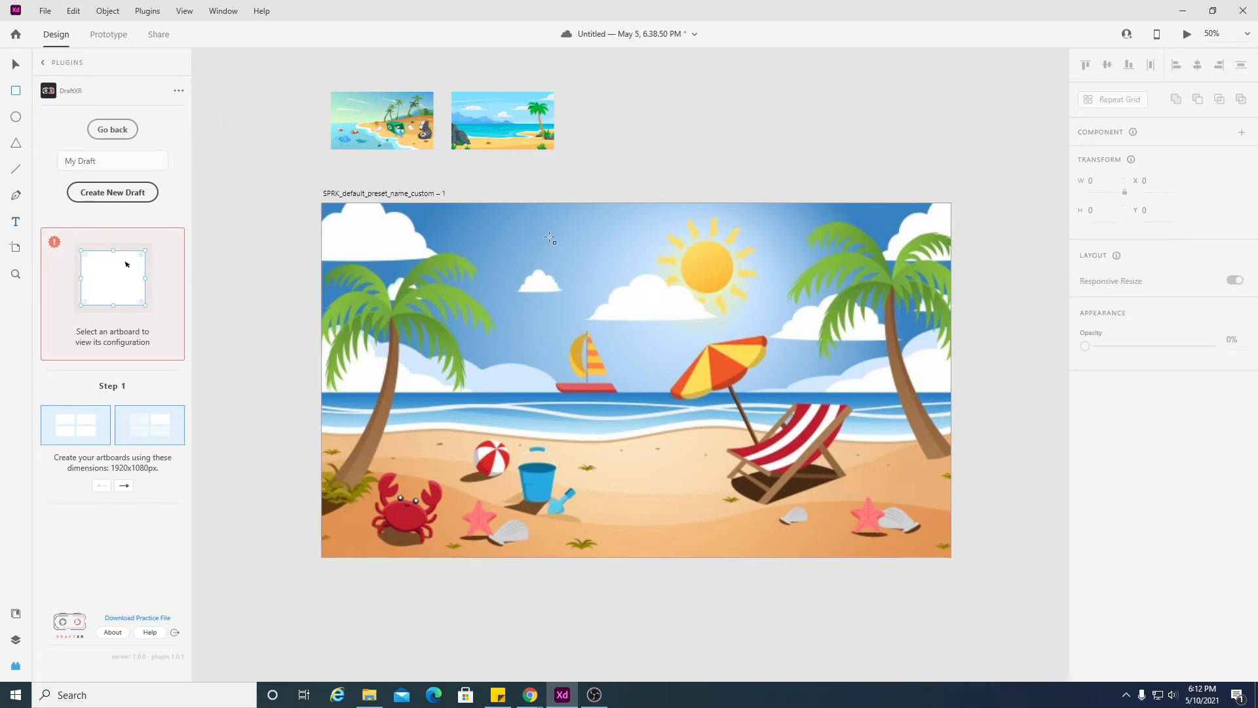
pyautogui.moveTo(550, 256); pyautogui.dragTo(661, 304)
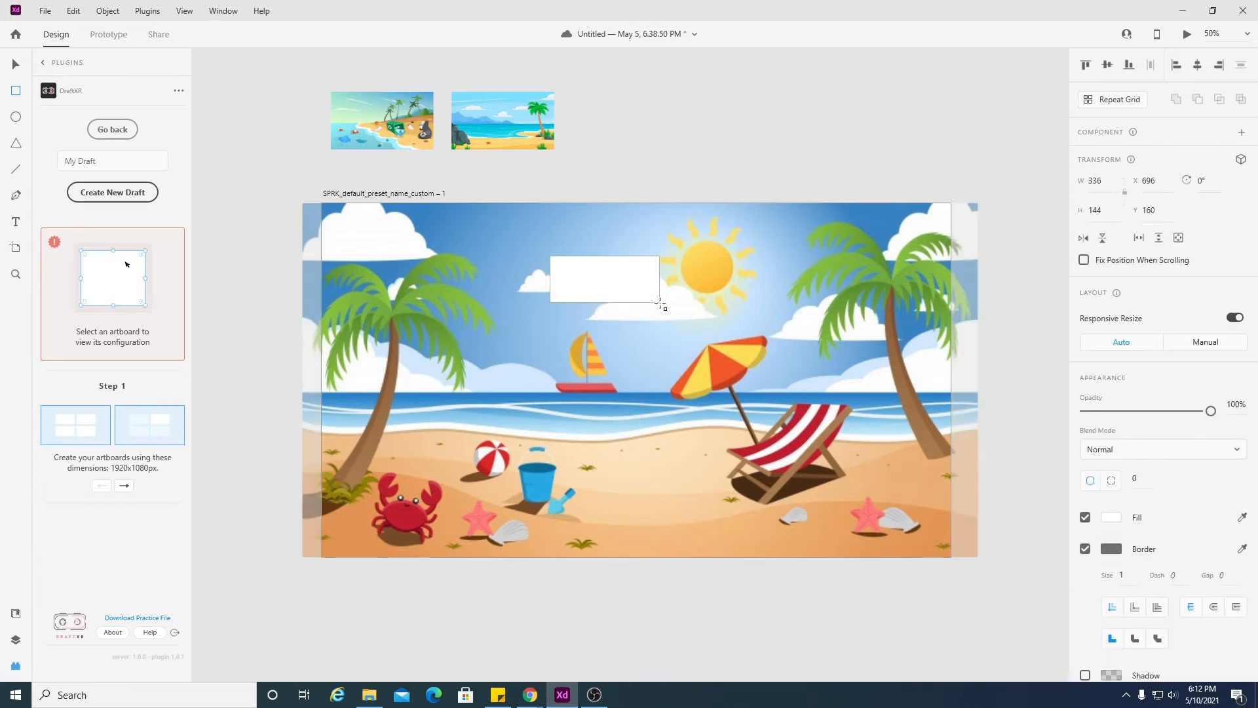
pyautogui.click(1112, 482)
pyautogui.write('50')
pyautogui.press('Return')
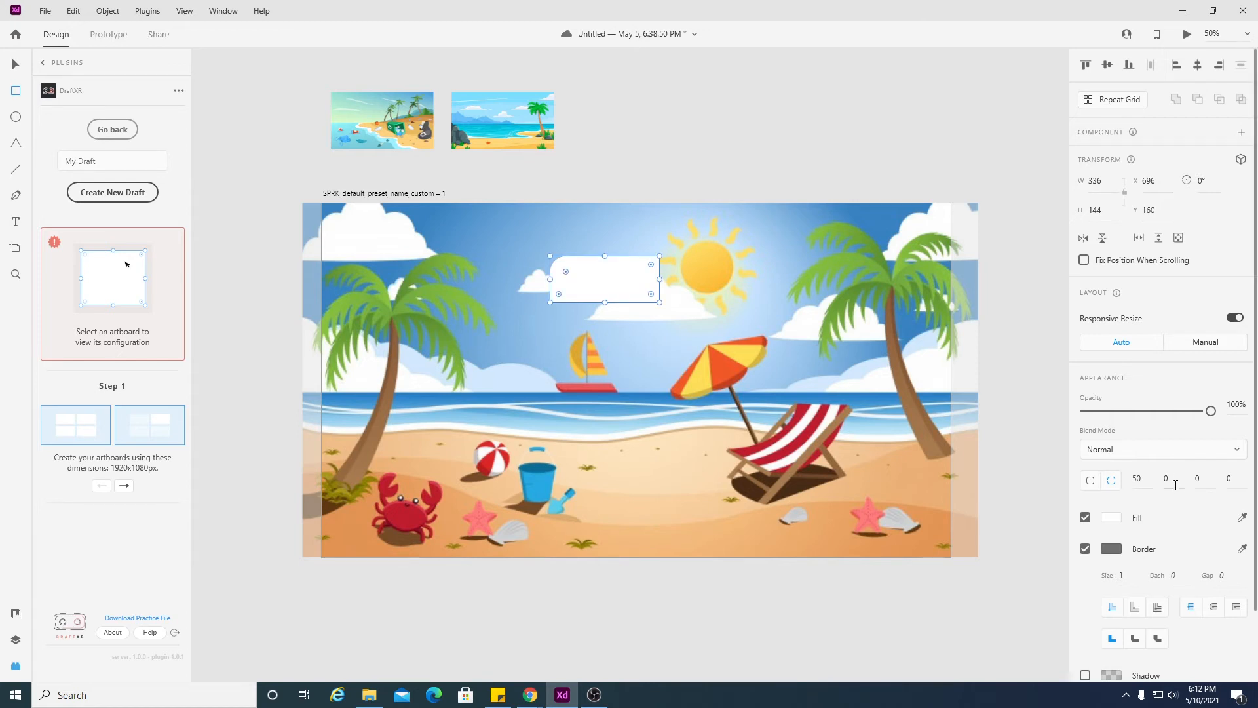
# - Set the rectangle's other three corner radii to 50, then resize it to about 366 × 158 at about X 690, Y 206
pyautogui.click(1179, 482)
pyautogui.click(1209, 485)
pyautogui.write('50')
pyautogui.click(1232, 478)
pyautogui.write('50')
pyautogui.press('Return')
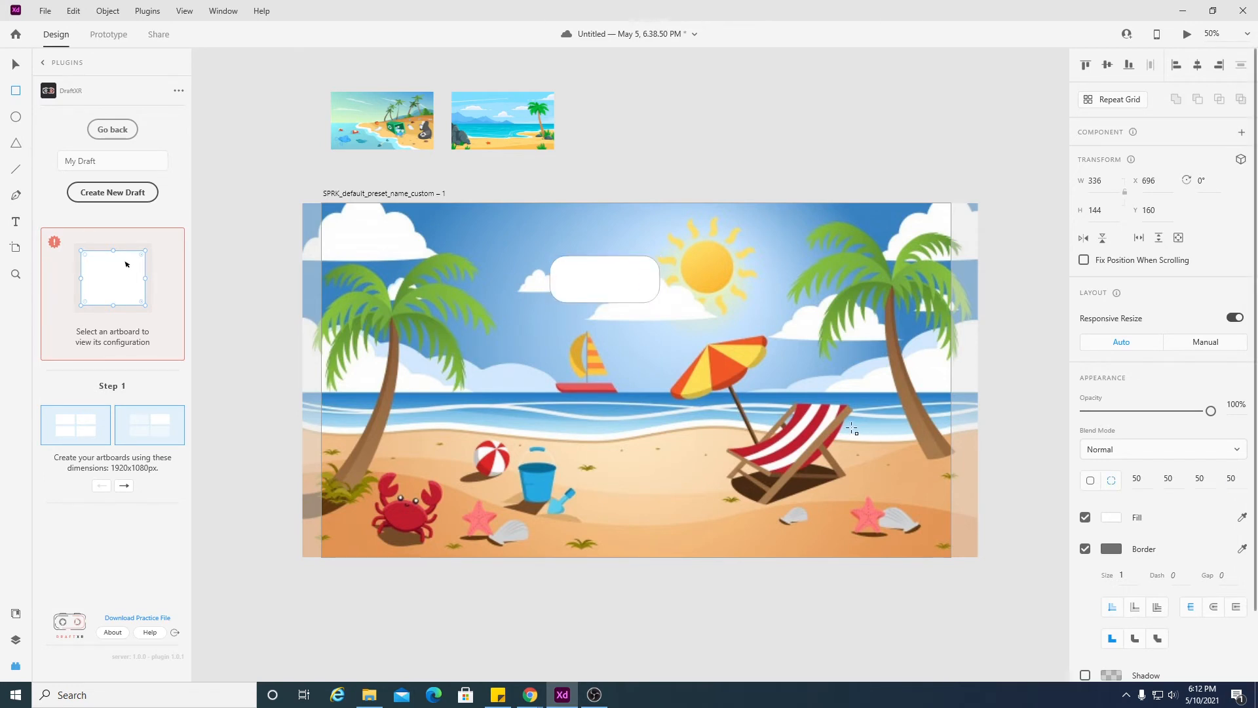
pyautogui.press('v')
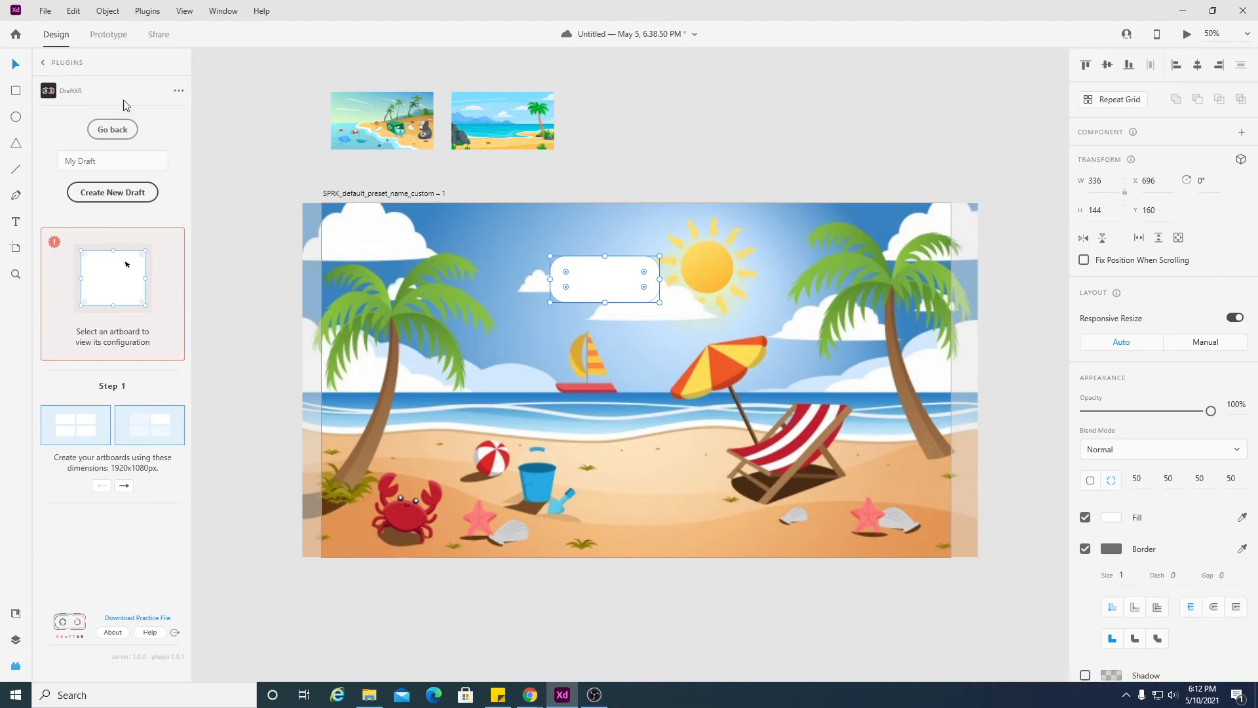
pyautogui.moveTo(611, 281); pyautogui.dragTo(668, 322)
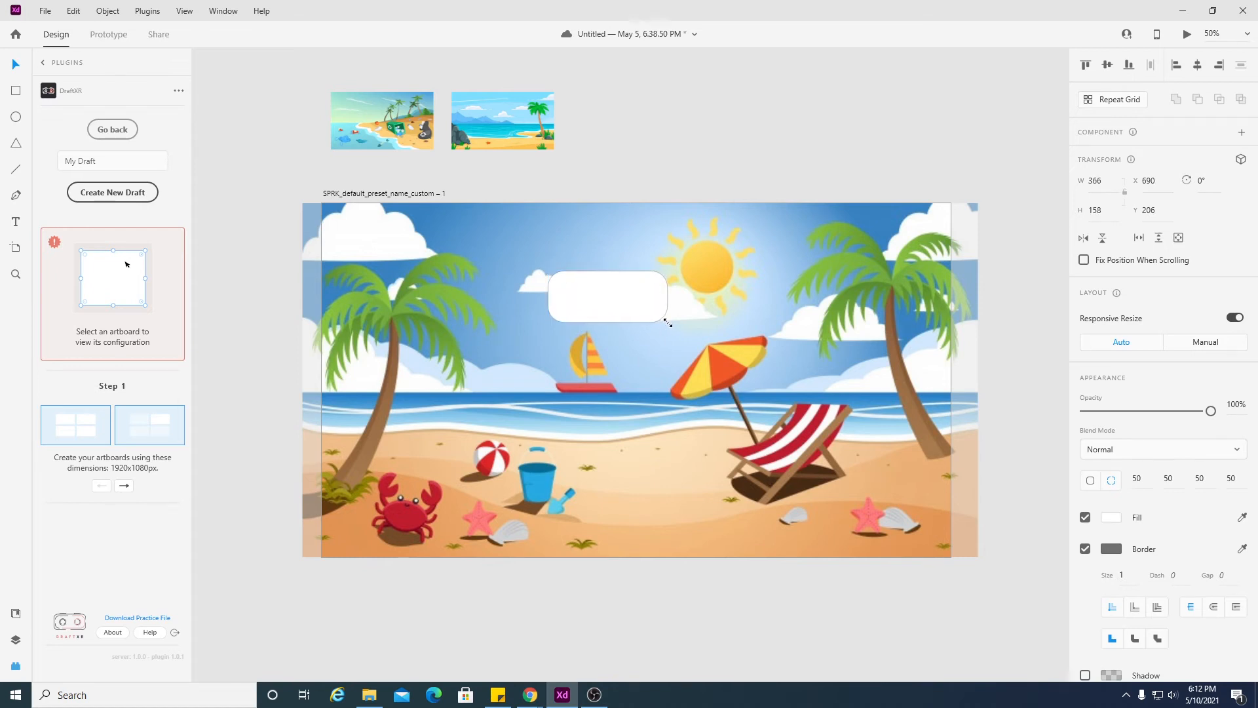
# - Add the text Beach Hero at font size 50 and centre it on the rounded rectangle at about X 746, Y 252
pyautogui.click(15, 222)
pyautogui.click(579, 295)
pyautogui.write('Te')
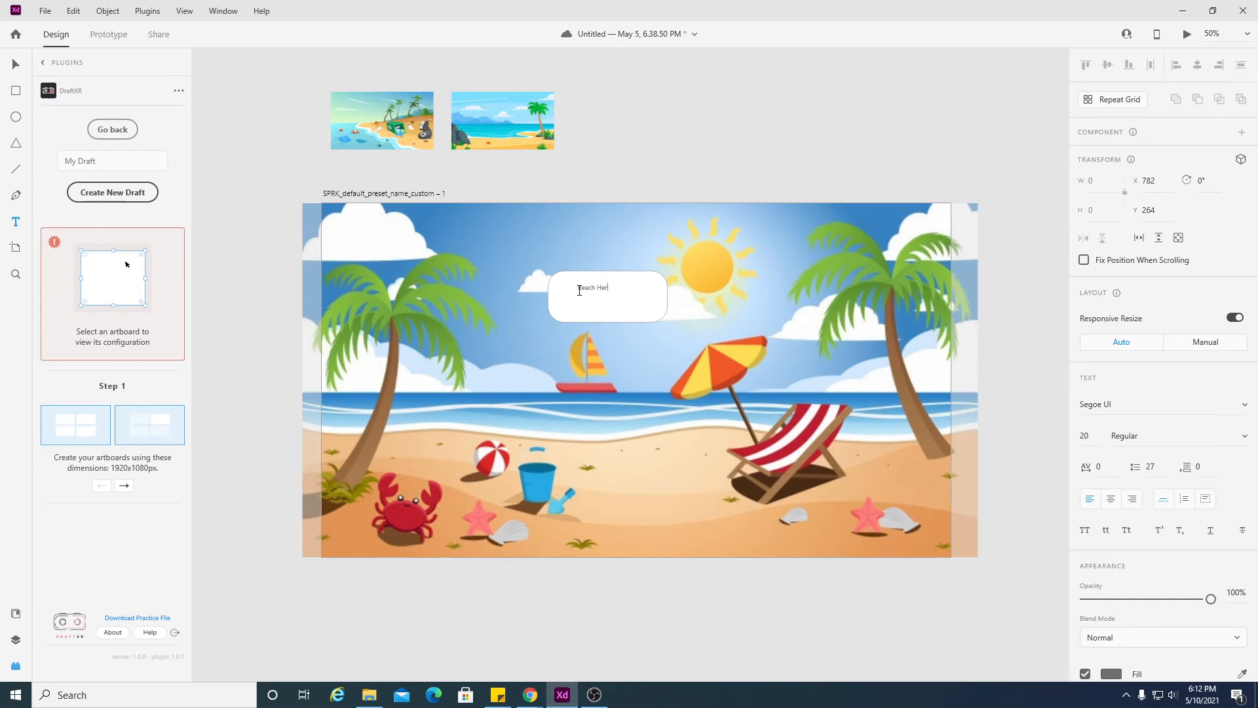
pyautogui.write('ach Hero')
pyautogui.moveTo(616, 288); pyautogui.dragTo(577, 287)
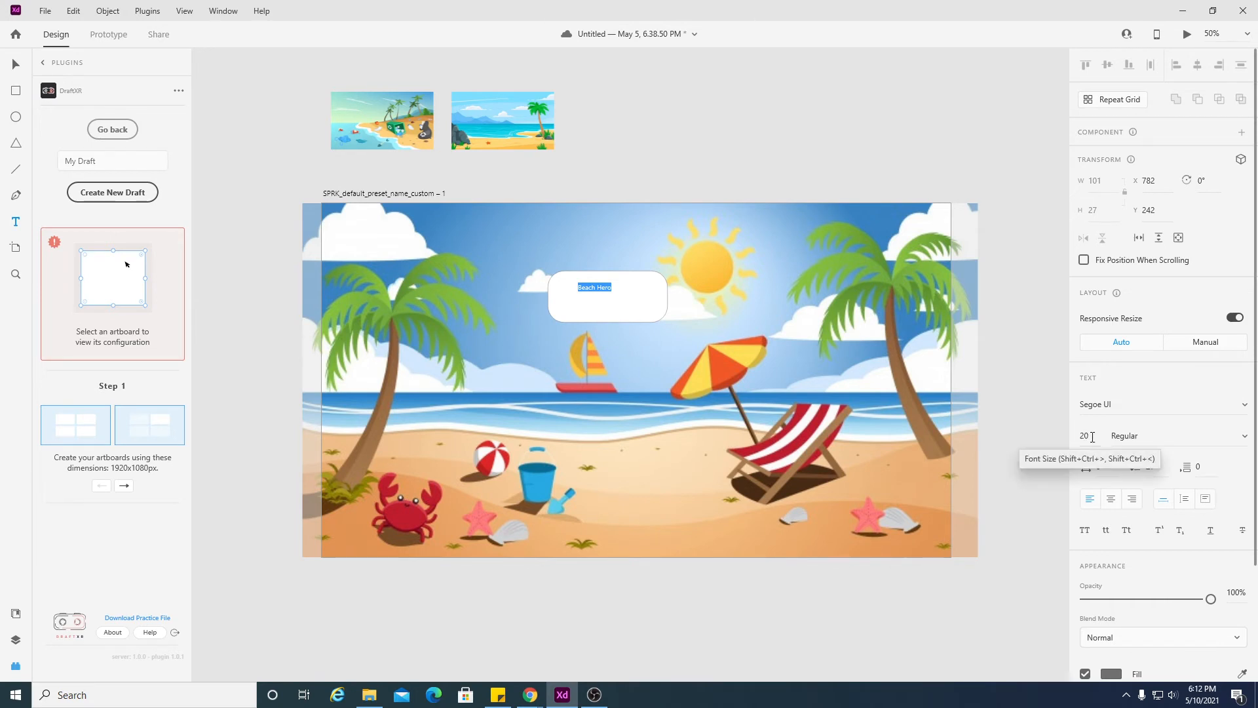
pyautogui.moveTo(1092, 437); pyautogui.dragTo(1073, 440)
pyautogui.write('50')
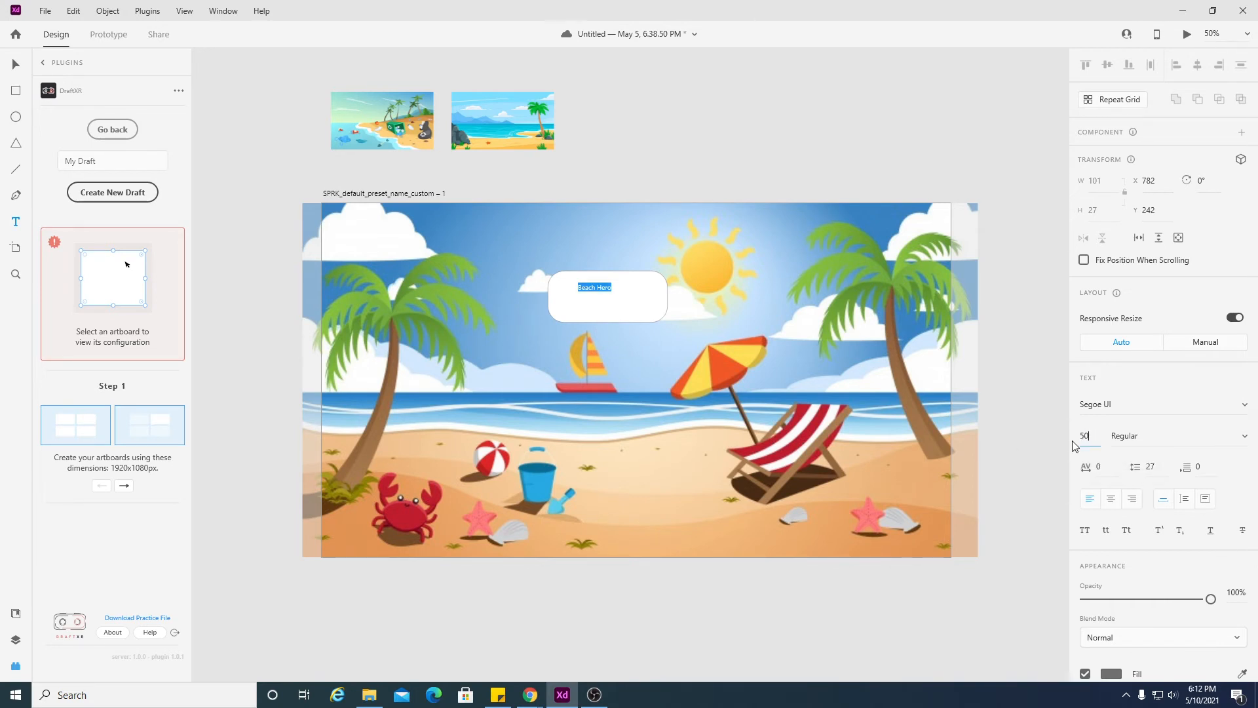
pyautogui.press('Return')
pyautogui.click(16, 64)
pyautogui.moveTo(623, 288); pyautogui.dragTo(607, 297)
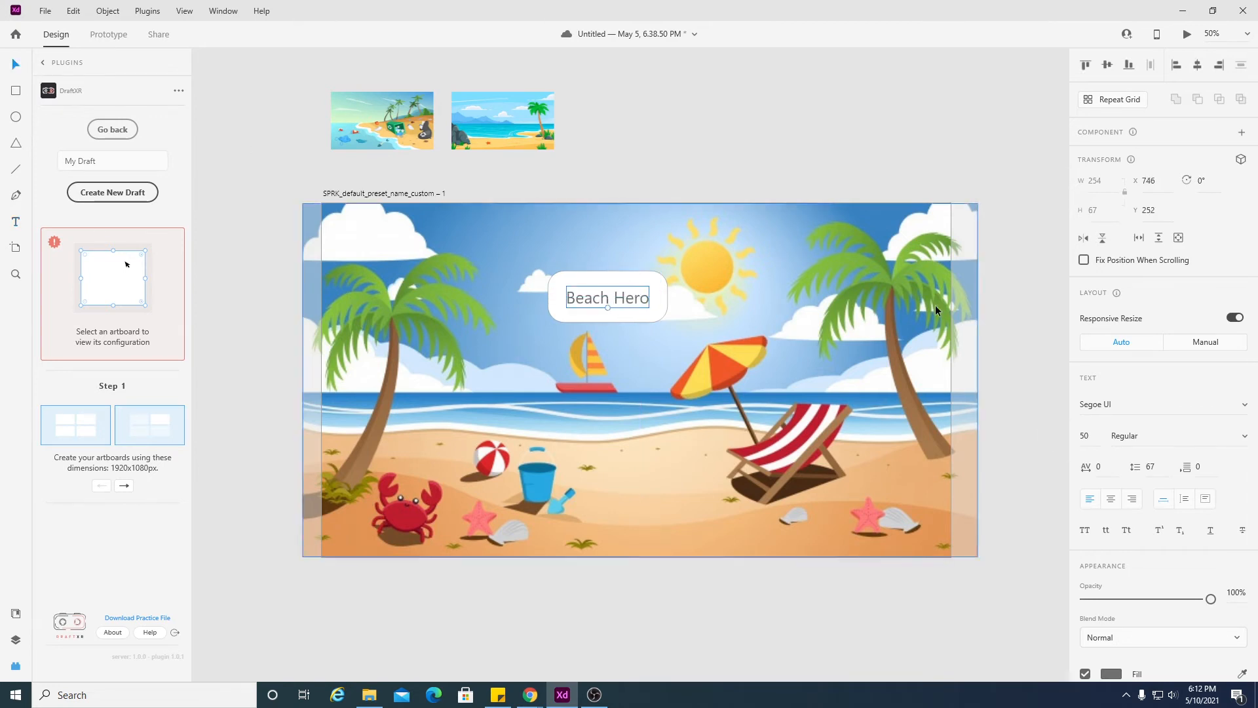
pyautogui.click(760, 304)
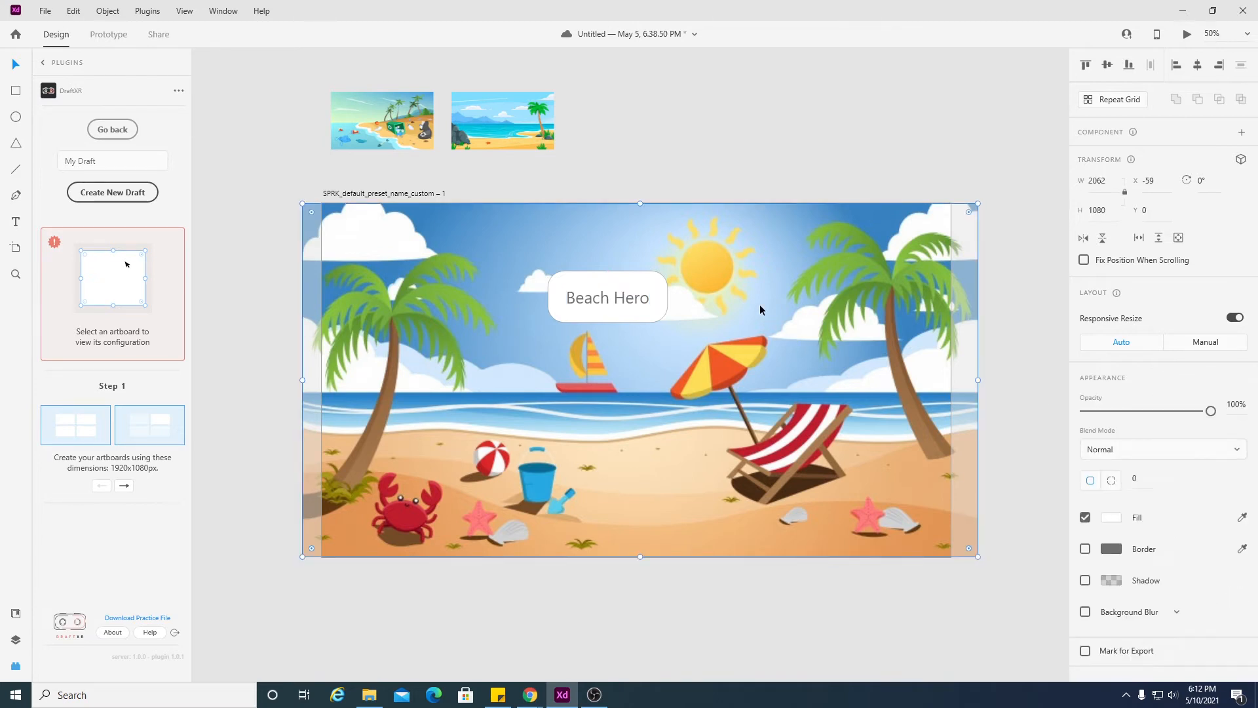
# - Set the Beach Hero text's font size to 49 and its opacity to 52%
pyautogui.click(616, 299)
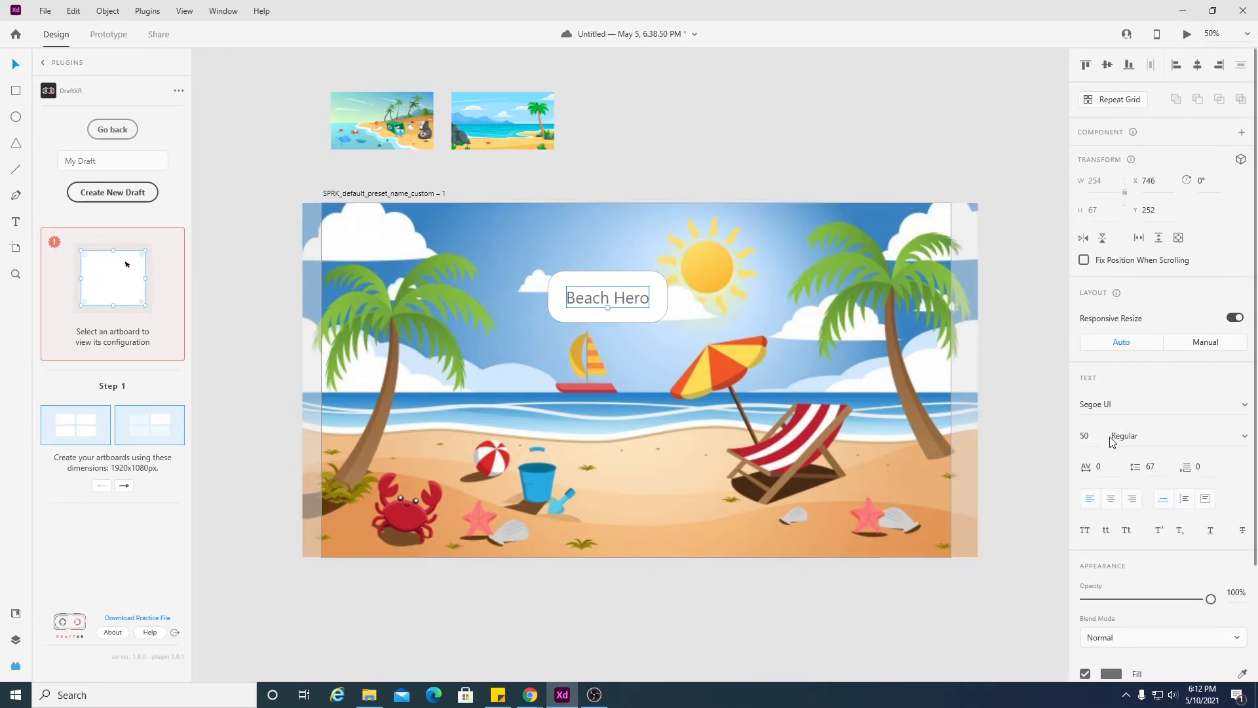
pyautogui.moveTo(1091, 436); pyautogui.dragTo(1075, 434)
pyautogui.press('Down')
pyautogui.press('5')
pyautogui.press('2')
pyautogui.press('Return')
# - Shrink the rounded rectangle around the Beach Hero text to about 320 × 138 at about X 713, Y 216
pyautogui.click(645, 316)
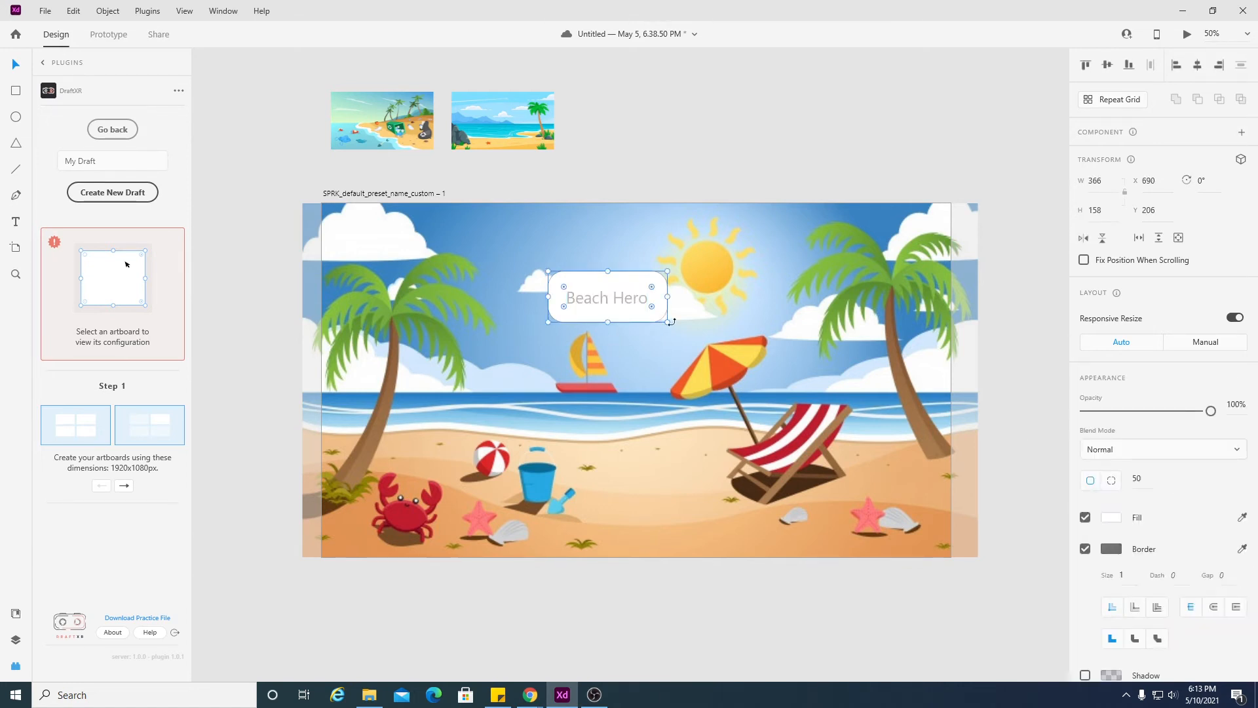
pyautogui.moveTo(668, 323); pyautogui.dragTo(660, 320)
pyautogui.moveTo(546, 269); pyautogui.dragTo(555, 274)
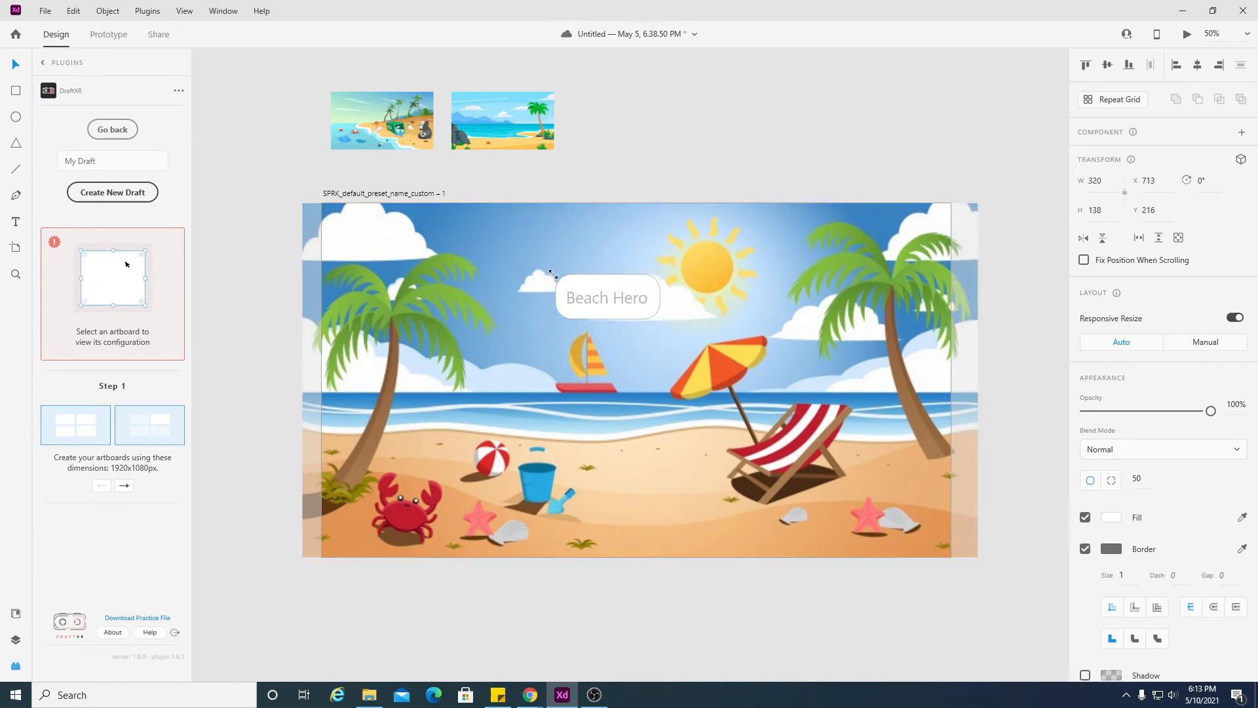
pyautogui.click(626, 300)
pyautogui.click(646, 332)
pyautogui.click(639, 314)
pyautogui.click(660, 384)
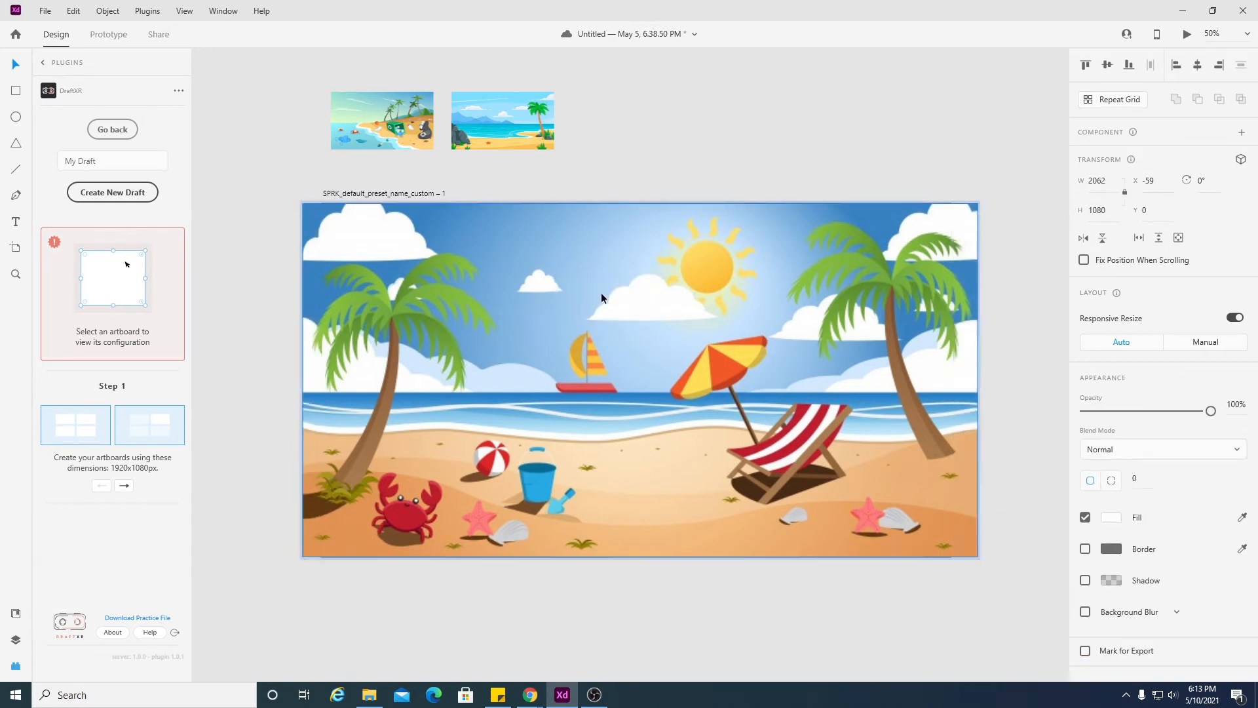
pyautogui.hotkey('ctrl', 'z')
pyautogui.click(644, 344)
# - Change the fill colour of the whole Beach Hero text to red
pyautogui.click(622, 301)
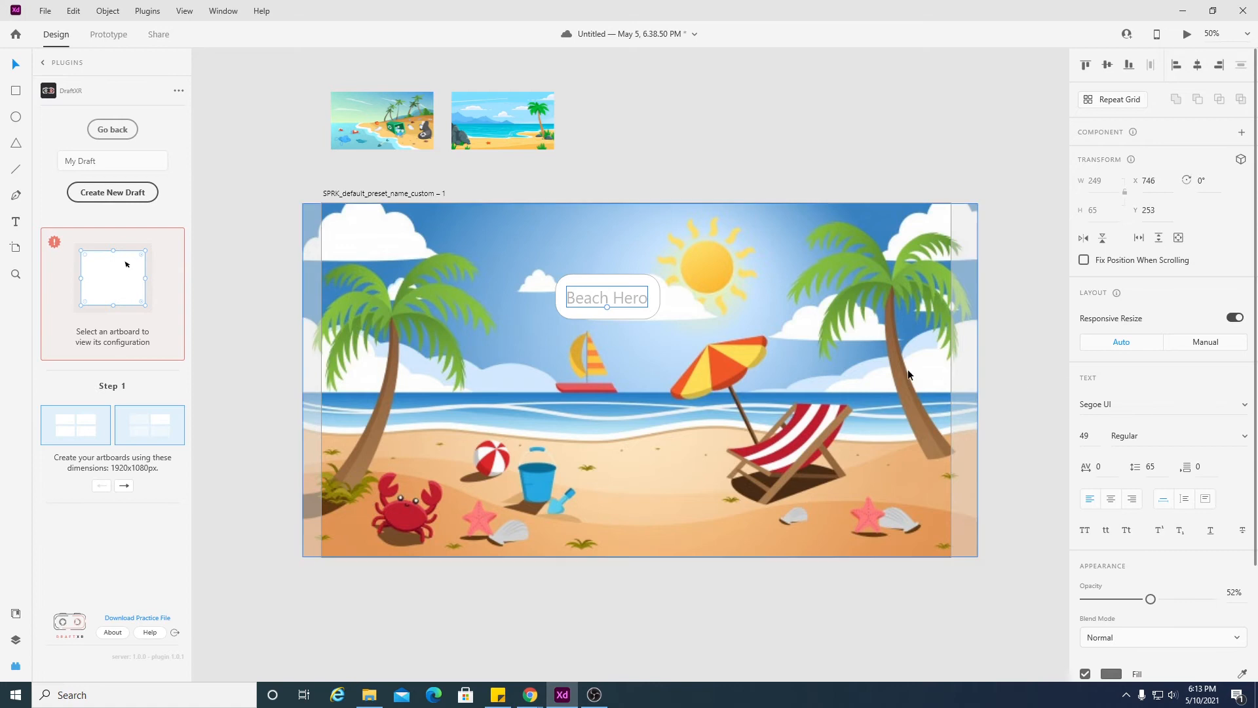
pyautogui.doubleClick(620, 301)
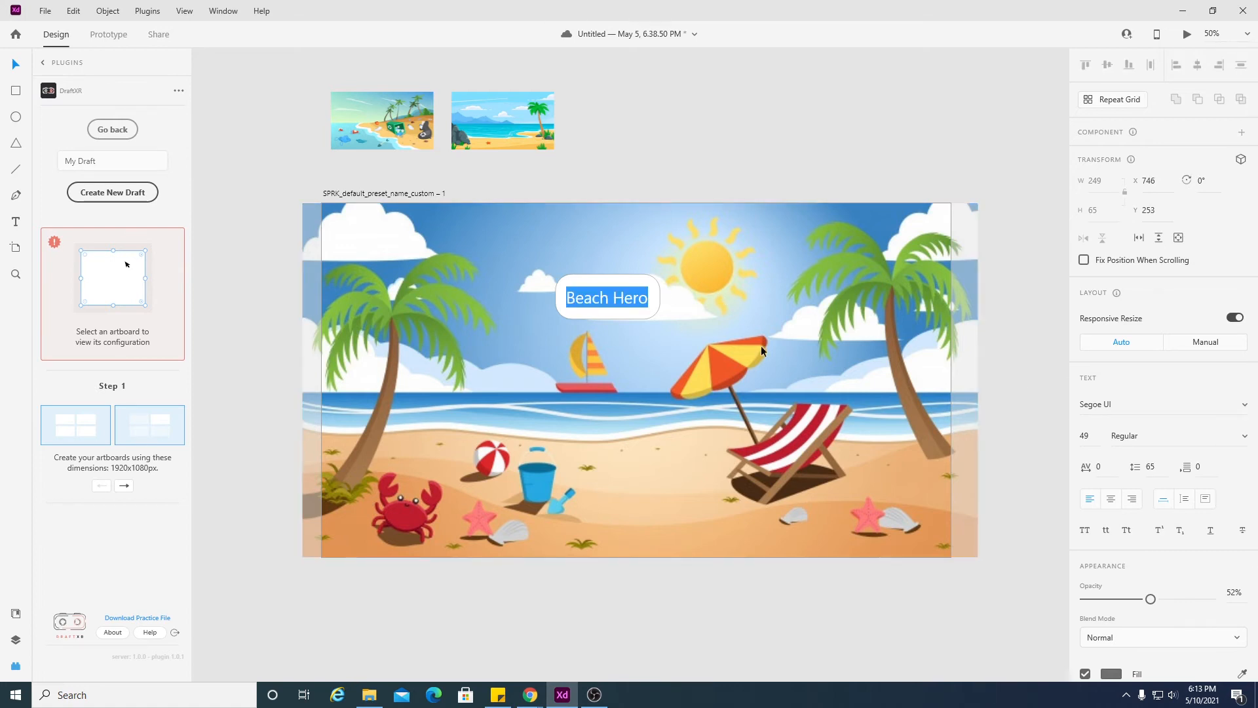
pyautogui.scroll(-3, 1162, 599)
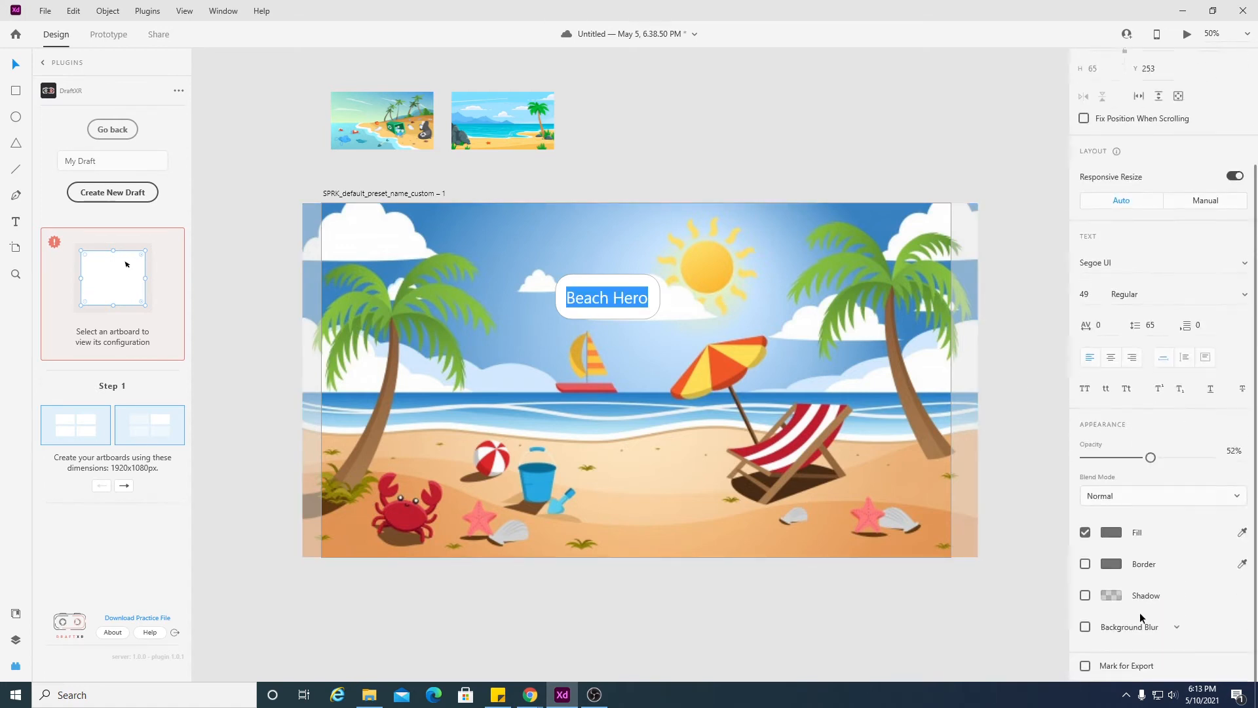
pyautogui.click(1109, 533)
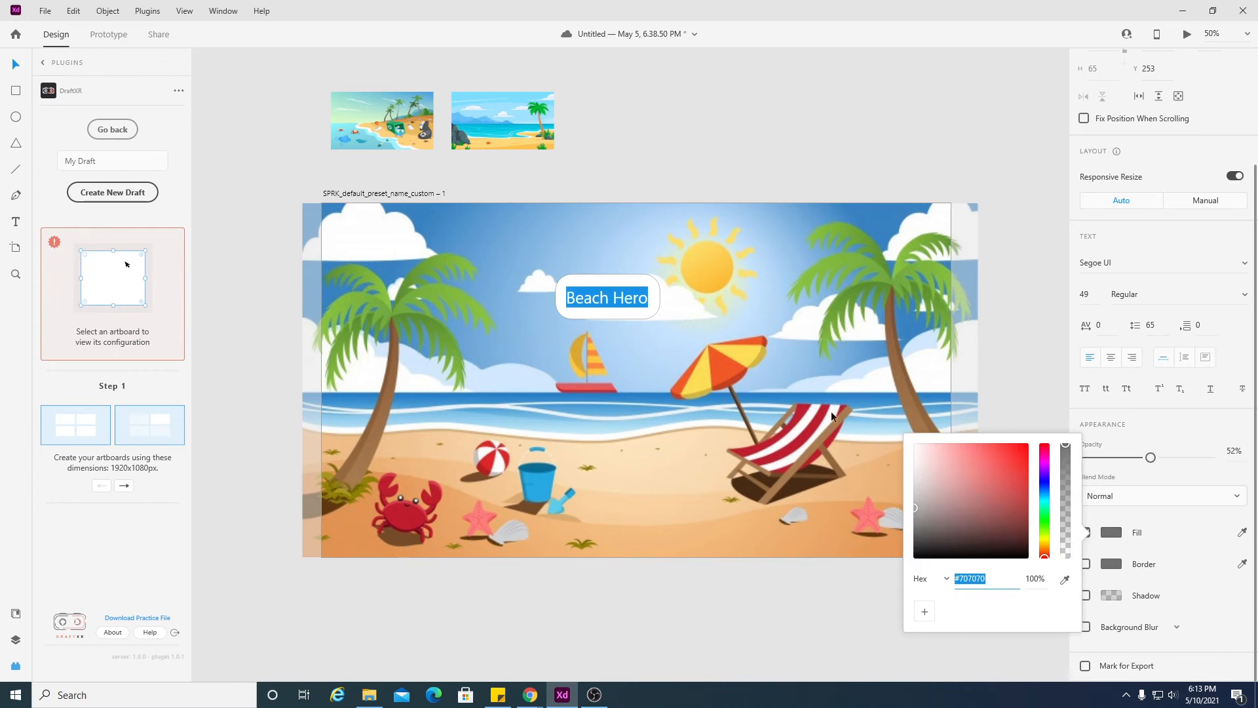
pyautogui.click(1016, 467)
pyautogui.press('Escape')
pyautogui.click(618, 340)
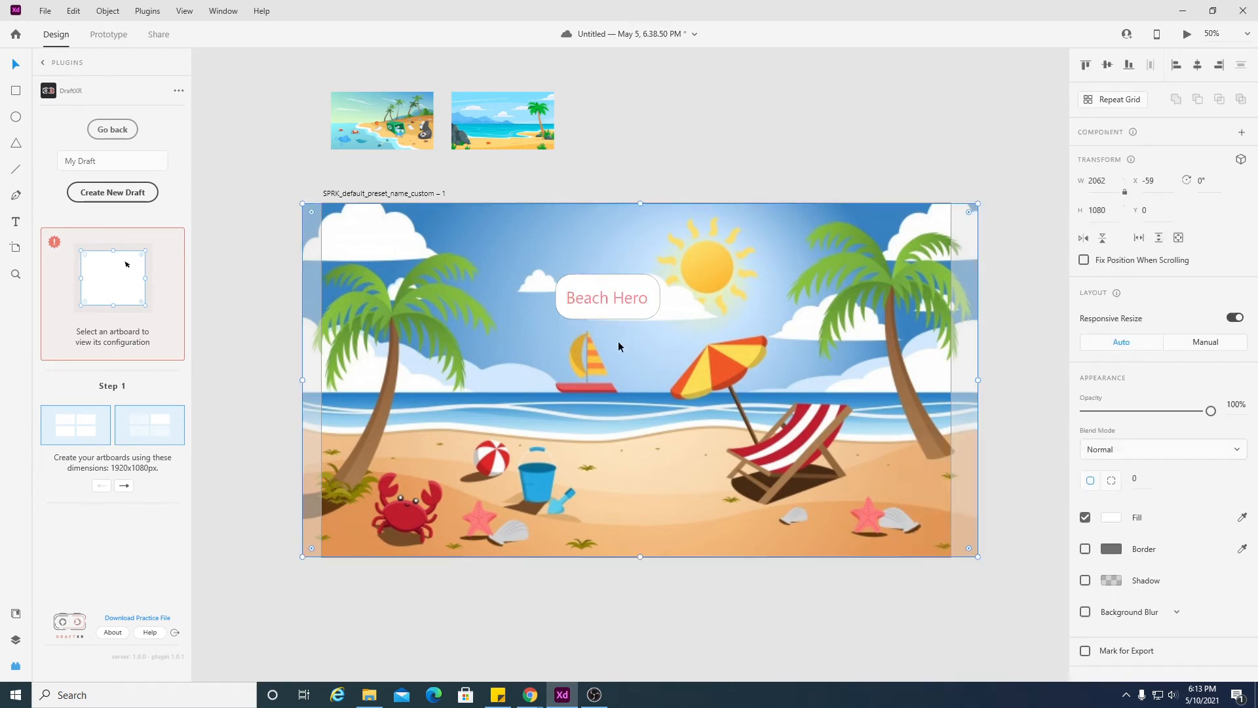
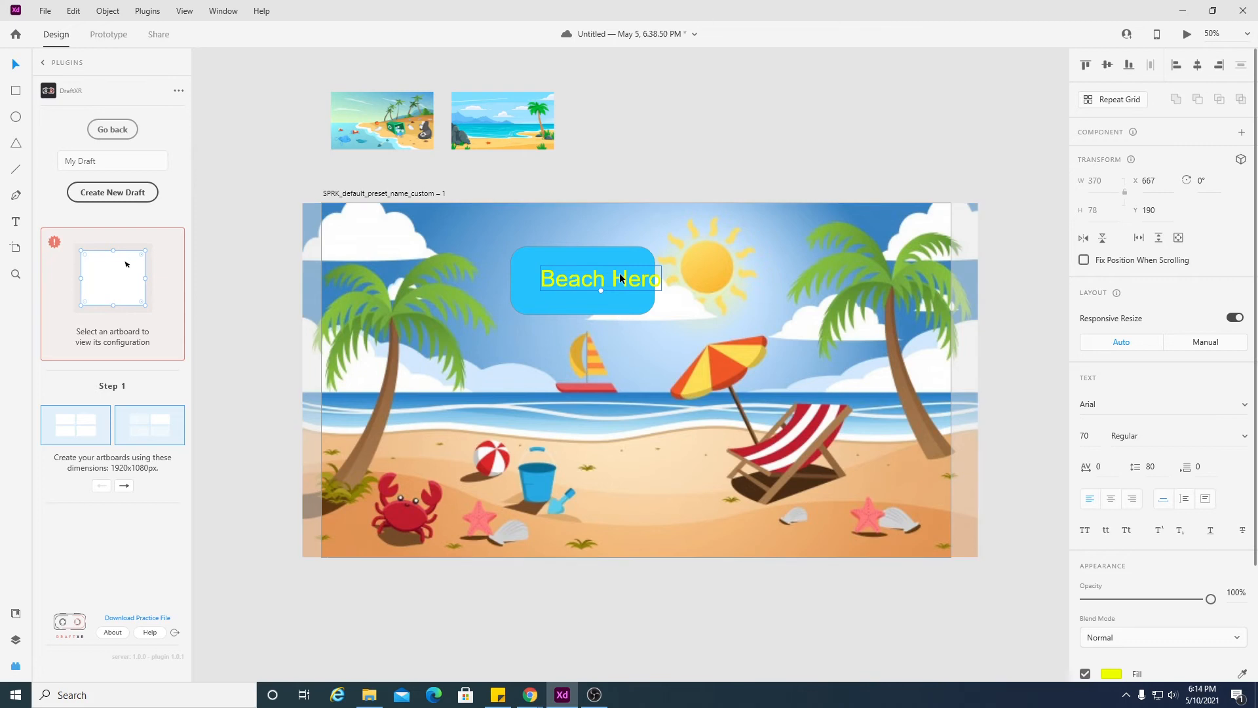
# - Centre the Beach Hero text on the blue rounded rectangle and reduce the rectangle's height to about 122 to fit the text
pyautogui.click(650, 317)
pyautogui.click(594, 304)
pyautogui.moveTo(583, 250); pyautogui.dragTo(583, 261)
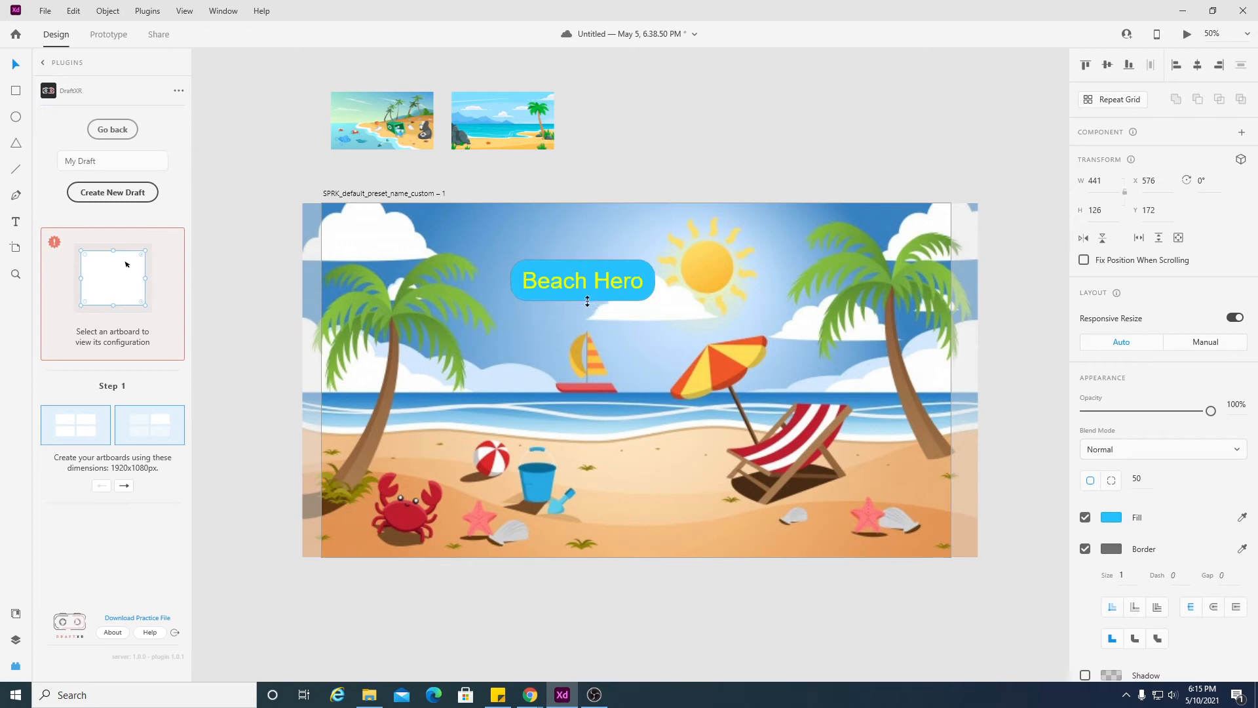
pyautogui.click(655, 314)
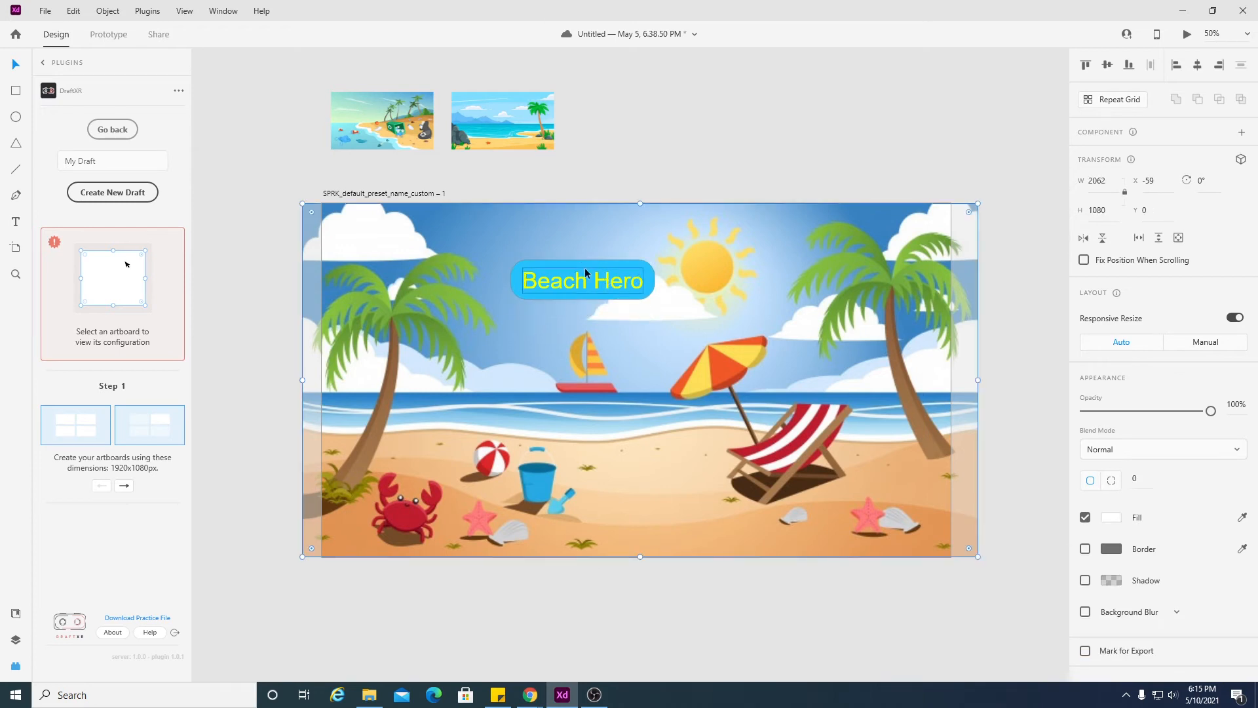
pyautogui.click(557, 265)
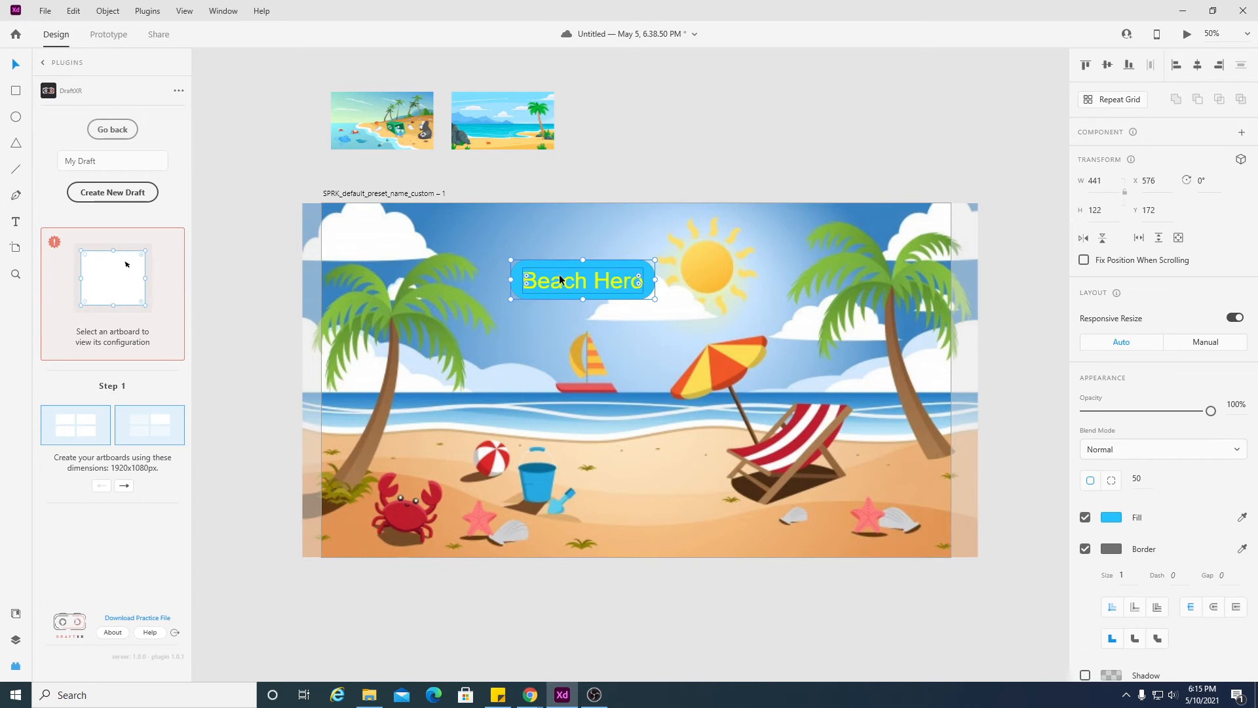
pyautogui.click(626, 303)
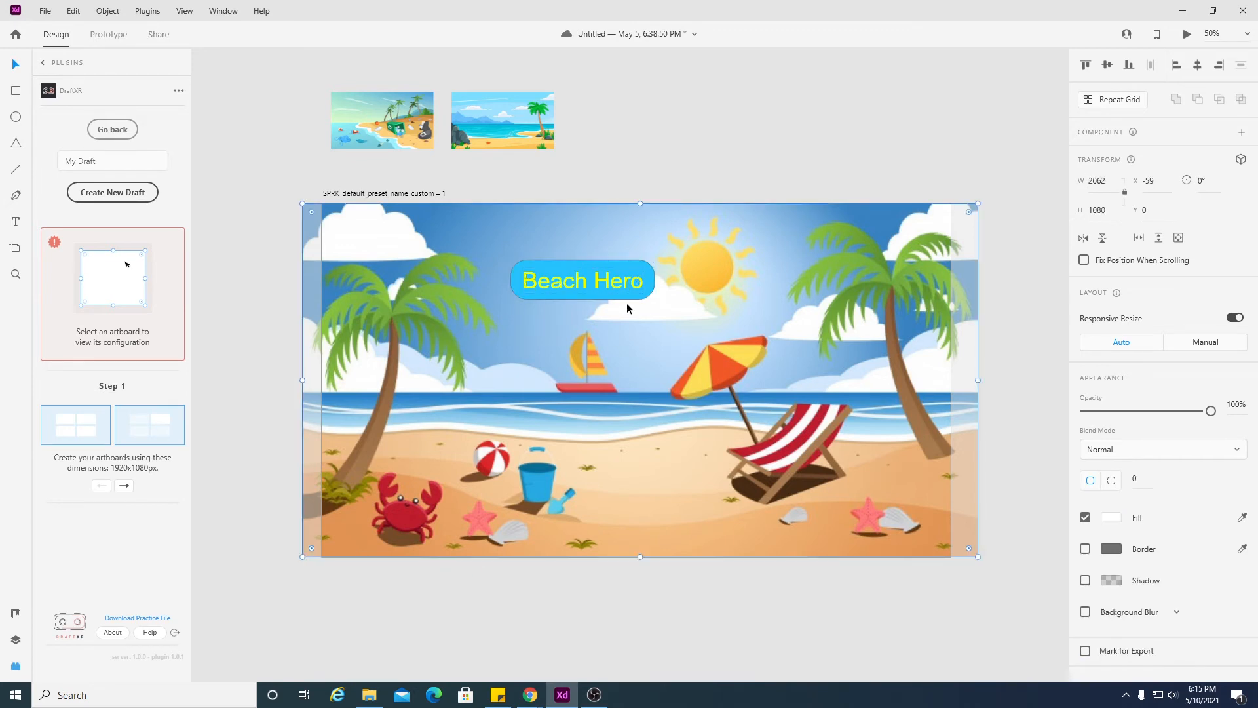
pyautogui.moveTo(659, 310); pyautogui.dragTo(590, 277)
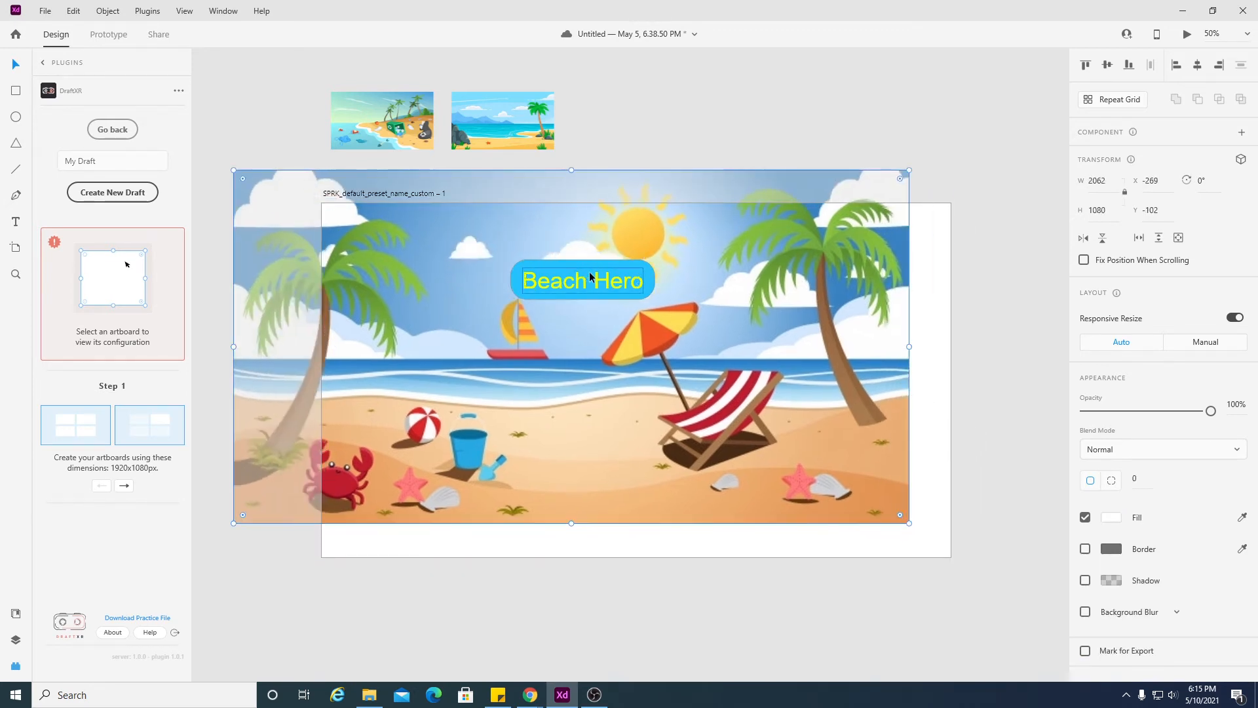
pyautogui.hotkey('ctrl', 'z')
# - Move the Beach Hero text and its blue rounded rectangle together, placing the rectangle at about X 627, Y 253
pyautogui.click(551, 265)
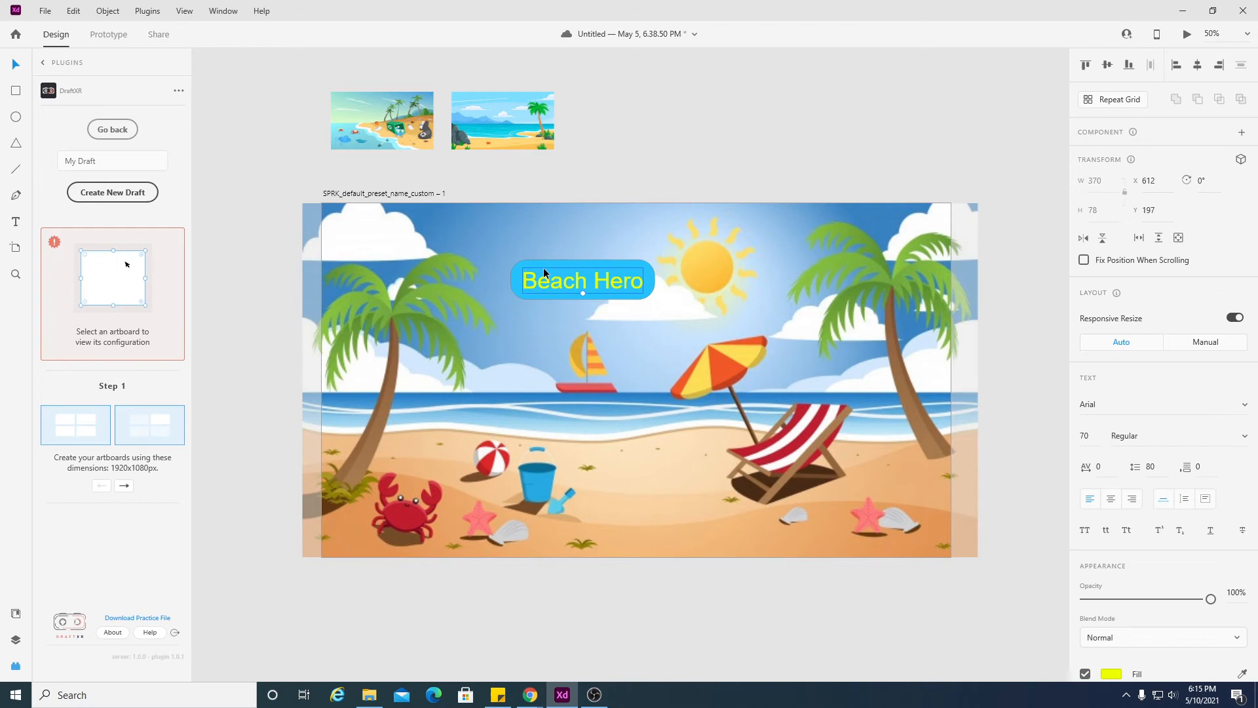
pyautogui.click(548, 282)
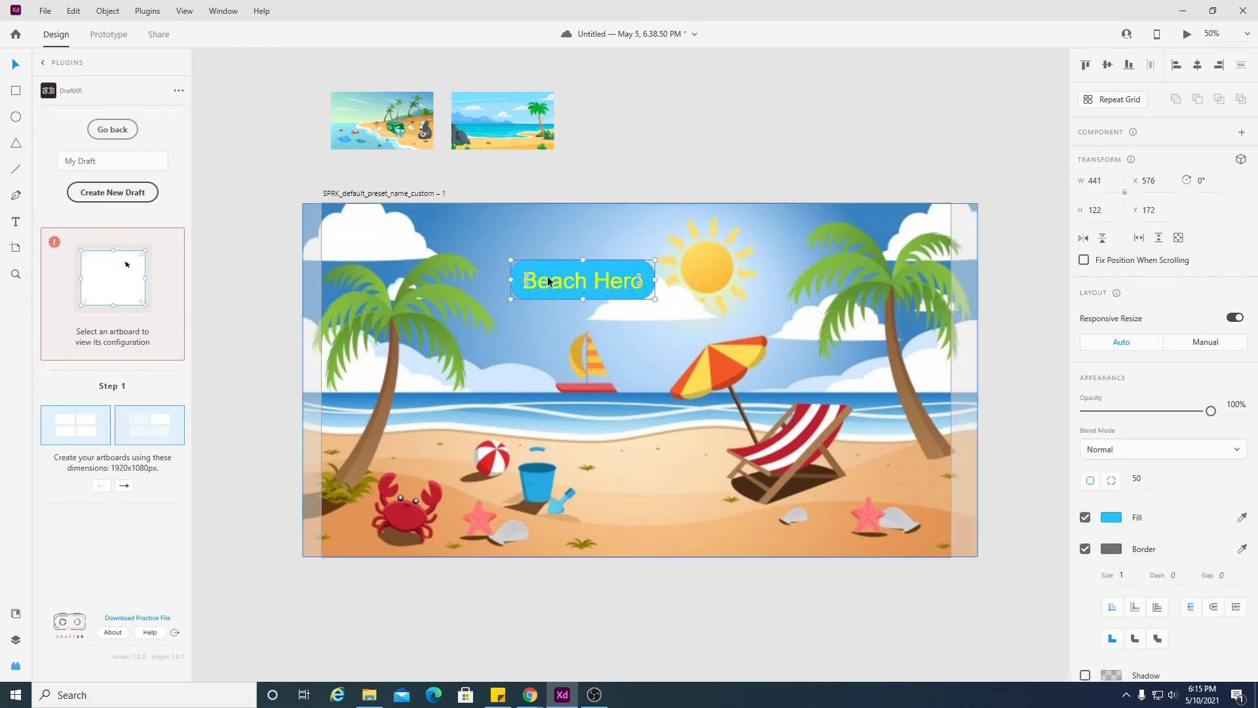
pyautogui.moveTo(548, 277); pyautogui.dragTo(631, 304)
pyautogui.hotkey('ctrl', 'z')
pyautogui.click(610, 285)
pyautogui.click(683, 356)
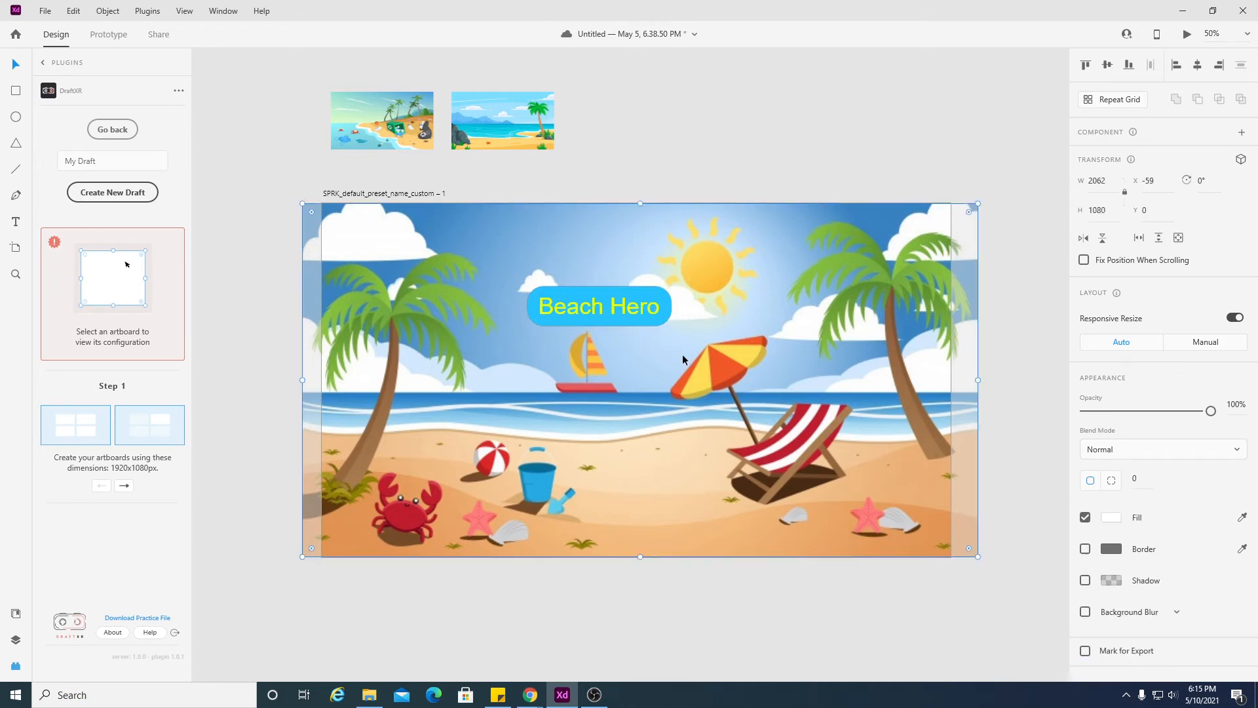
# - Change the fill of the rounded rectangle behind the Beach Hero text to dark red, #D61616
pyautogui.click(633, 316)
pyautogui.click(664, 306)
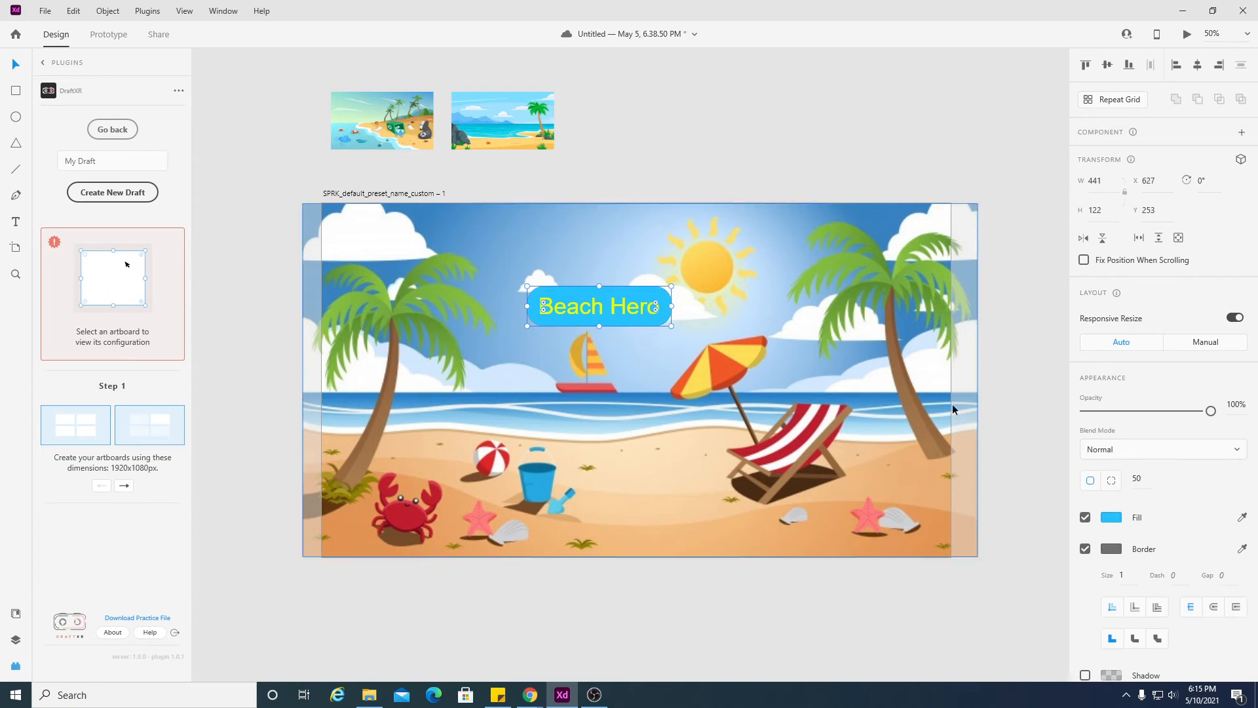
pyautogui.click(1111, 517)
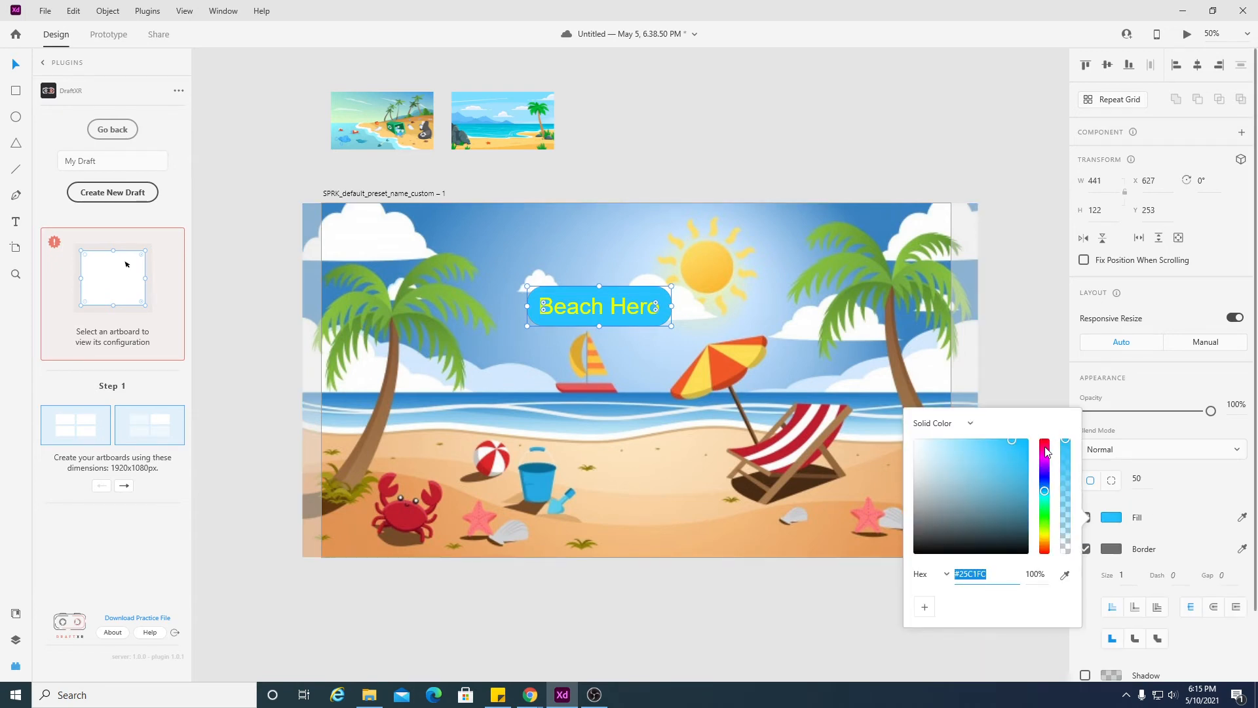
pyautogui.moveTo(1047, 452); pyautogui.dragTo(1046, 434)
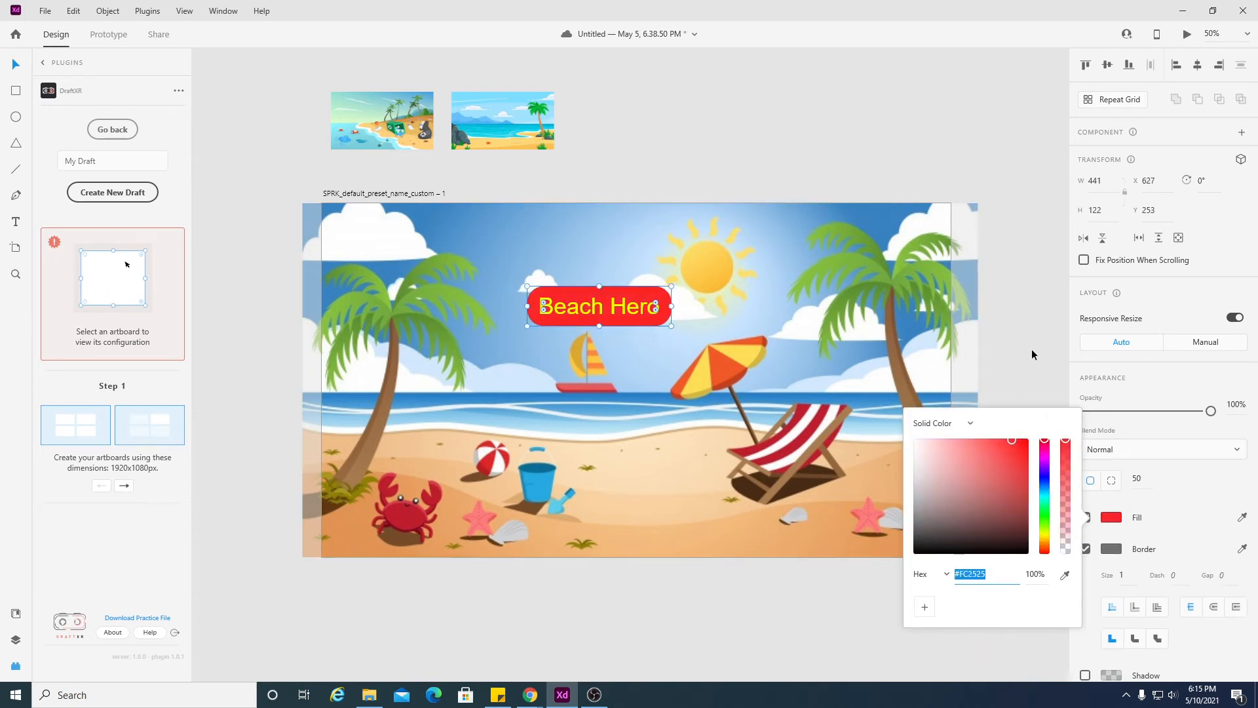
pyautogui.moveTo(1013, 441); pyautogui.dragTo(1017, 459)
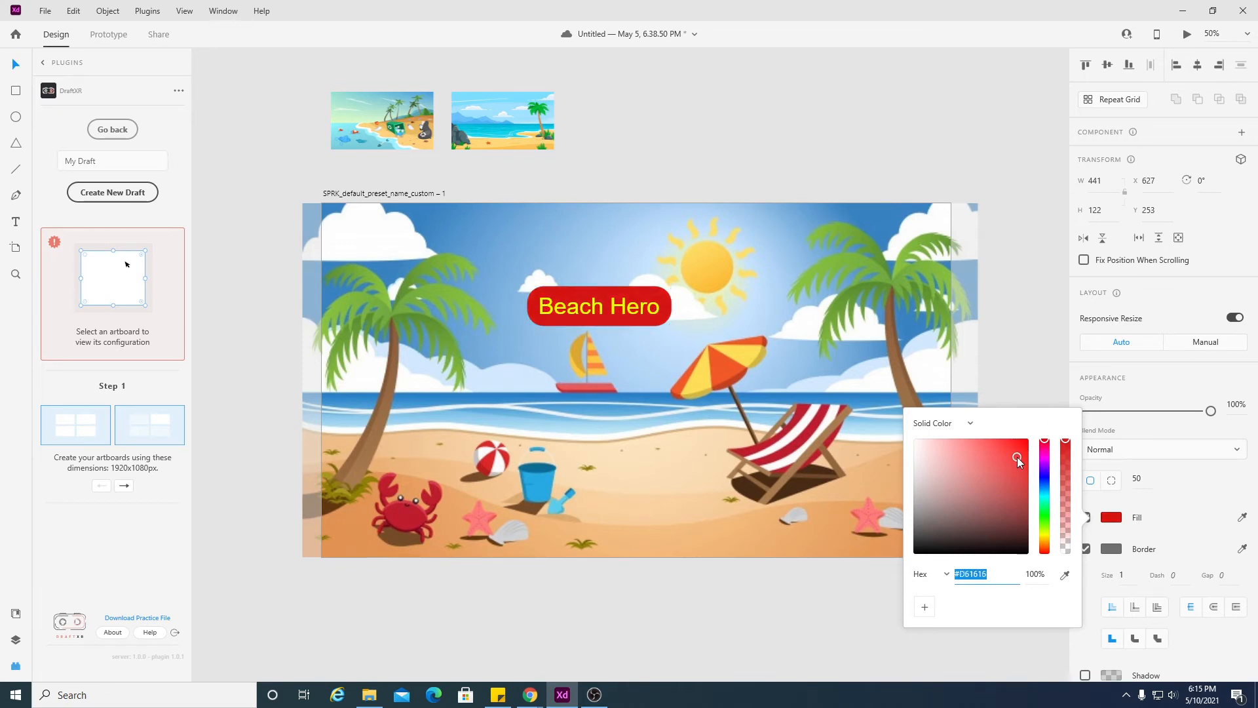
pyautogui.click(1026, 369)
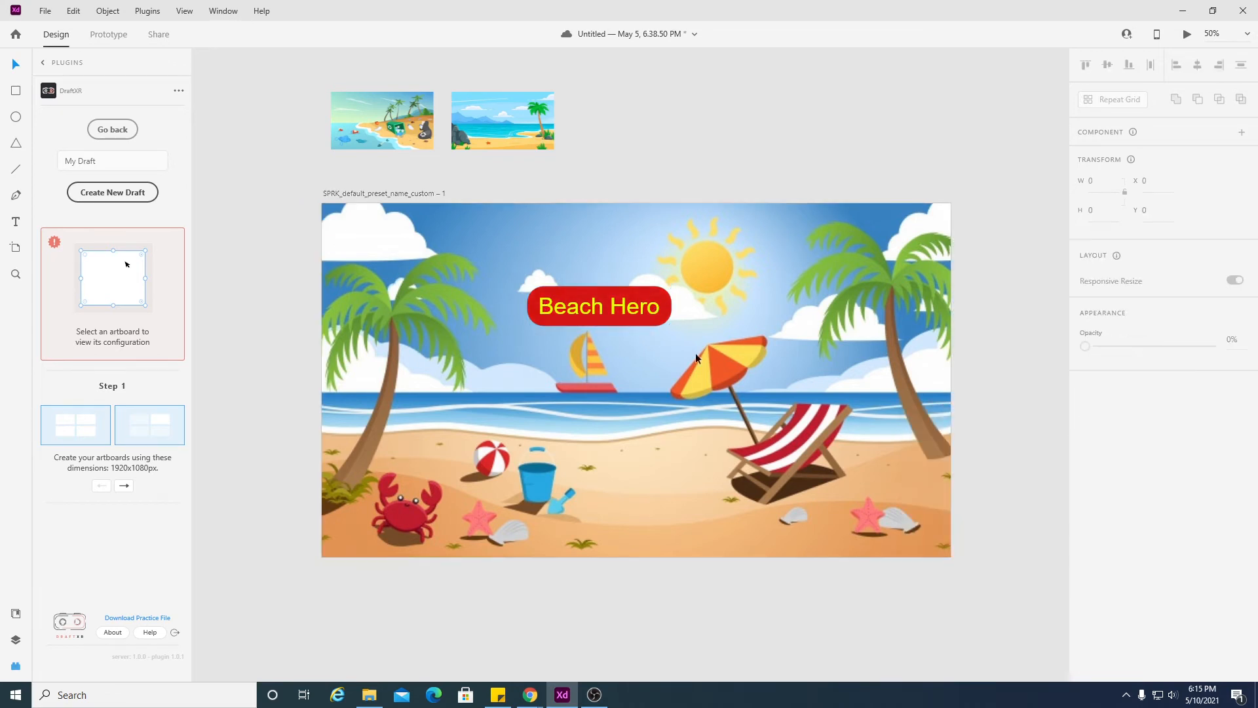
# - Move the red rectangle and the Beach Hero text up slightly, placing the text at about X 663, Y 236
pyautogui.click(596, 290)
pyautogui.moveTo(586, 289)
pyautogui.mouseDown()
pyautogui.moveTo(585, 276)
pyautogui.moveTo(596, 294)
pyautogui.mouseUp()
pyautogui.click(596, 306)
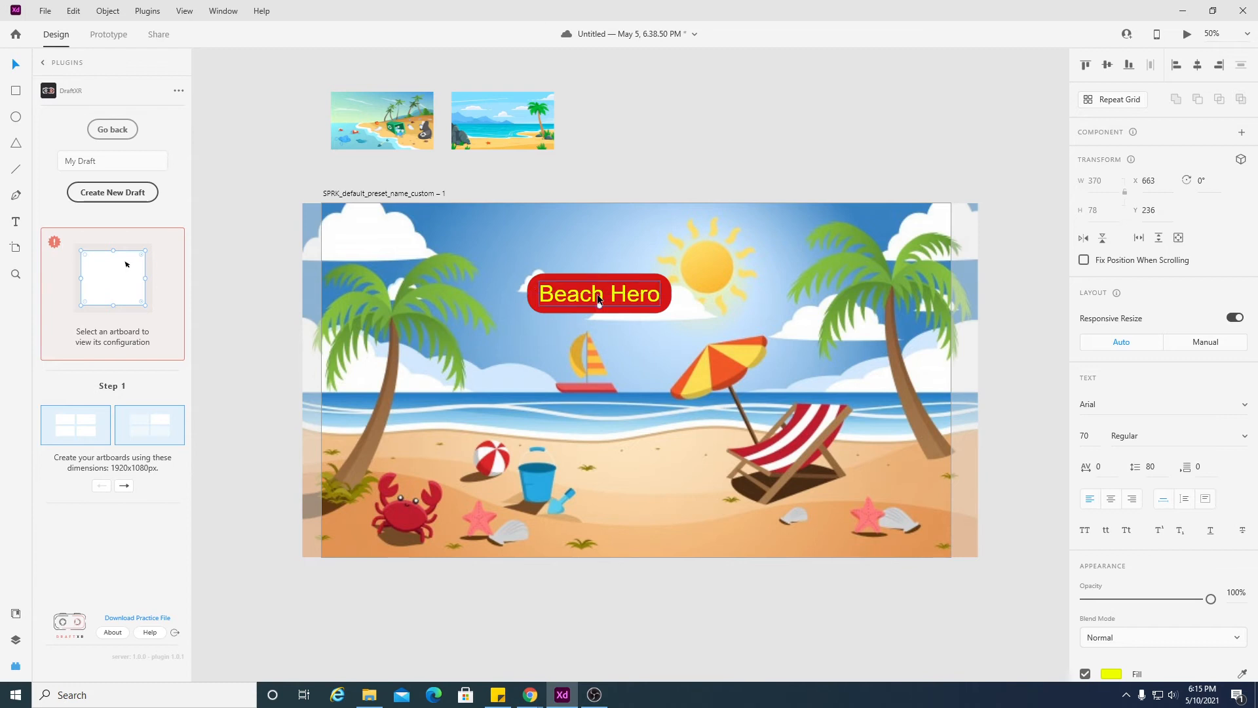
# - Reposition the beach background image at about X -79, Y 0 with a size of about 2061 × 1080, covering the artboard
pyautogui.click(649, 378)
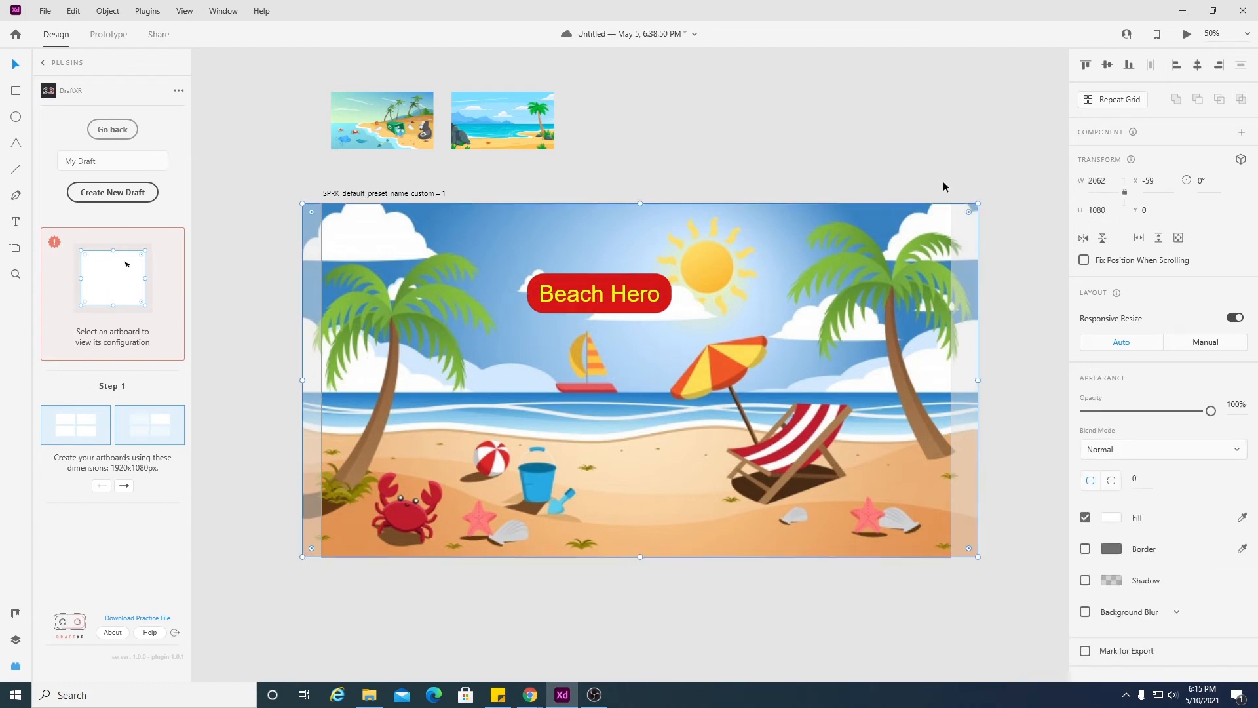
pyautogui.moveTo(879, 249); pyautogui.dragTo(871, 252)
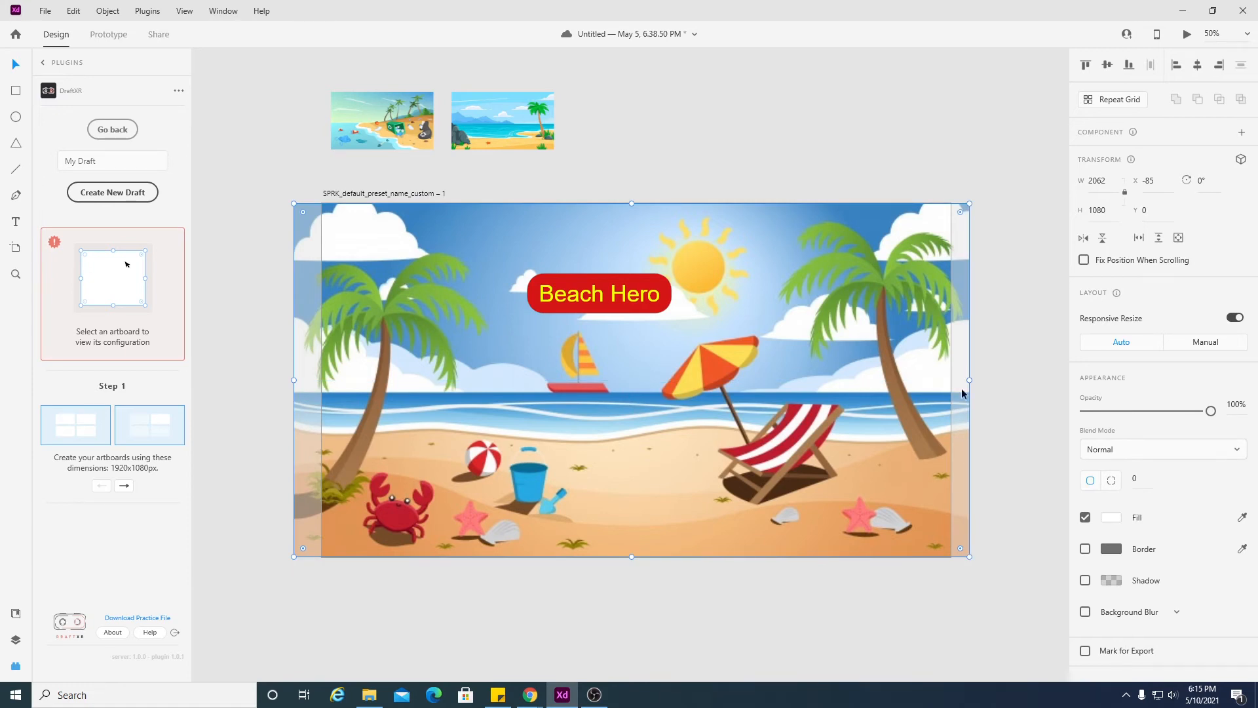
pyautogui.moveTo(971, 380); pyautogui.dragTo(953, 381)
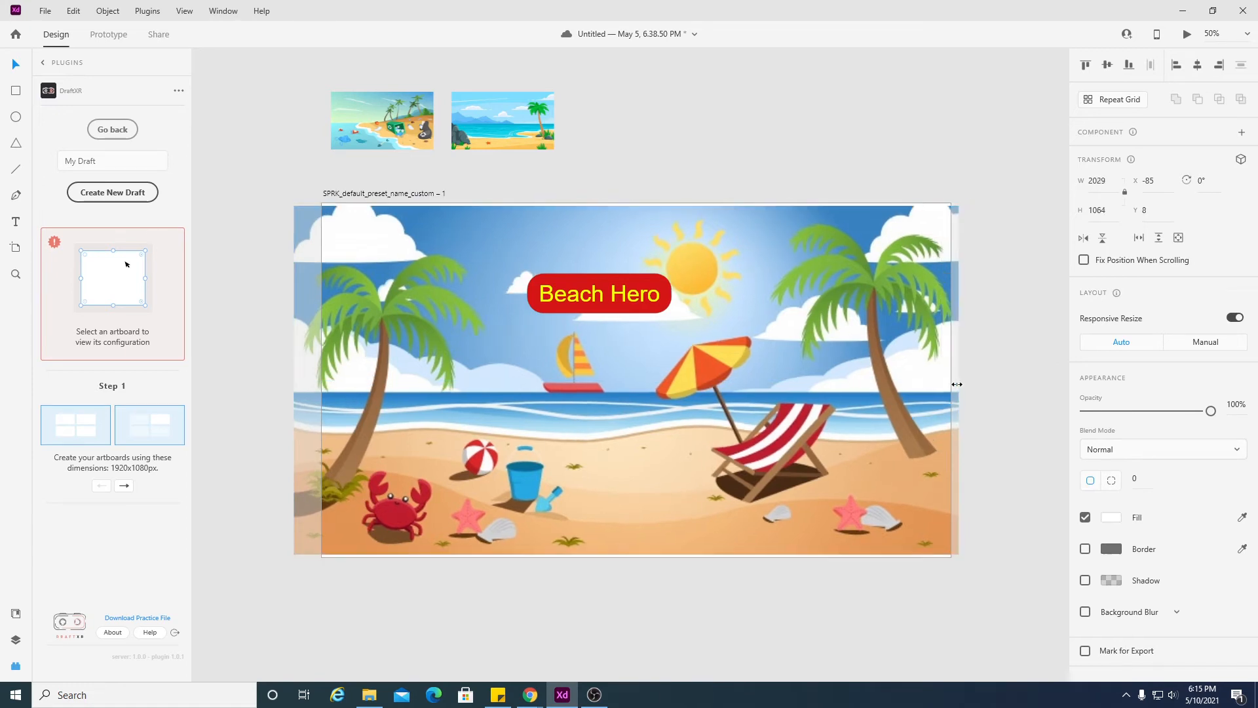
pyautogui.moveTo(293, 379)
pyautogui.mouseDown()
pyautogui.moveTo(315, 378)
pyautogui.moveTo(282, 381)
pyautogui.mouseUp()
pyautogui.moveTo(722, 449); pyautogui.dragTo(738, 450)
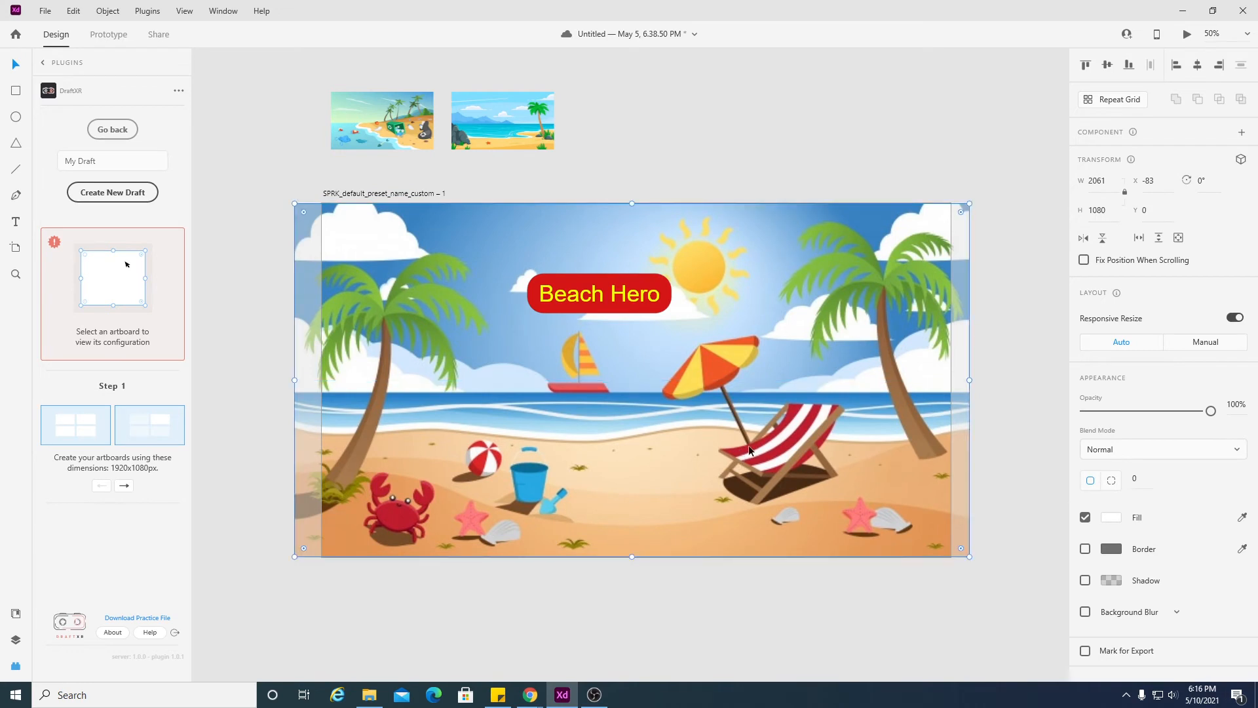
pyautogui.moveTo(899, 383); pyautogui.dragTo(899, 382)
pyautogui.click(896, 149)
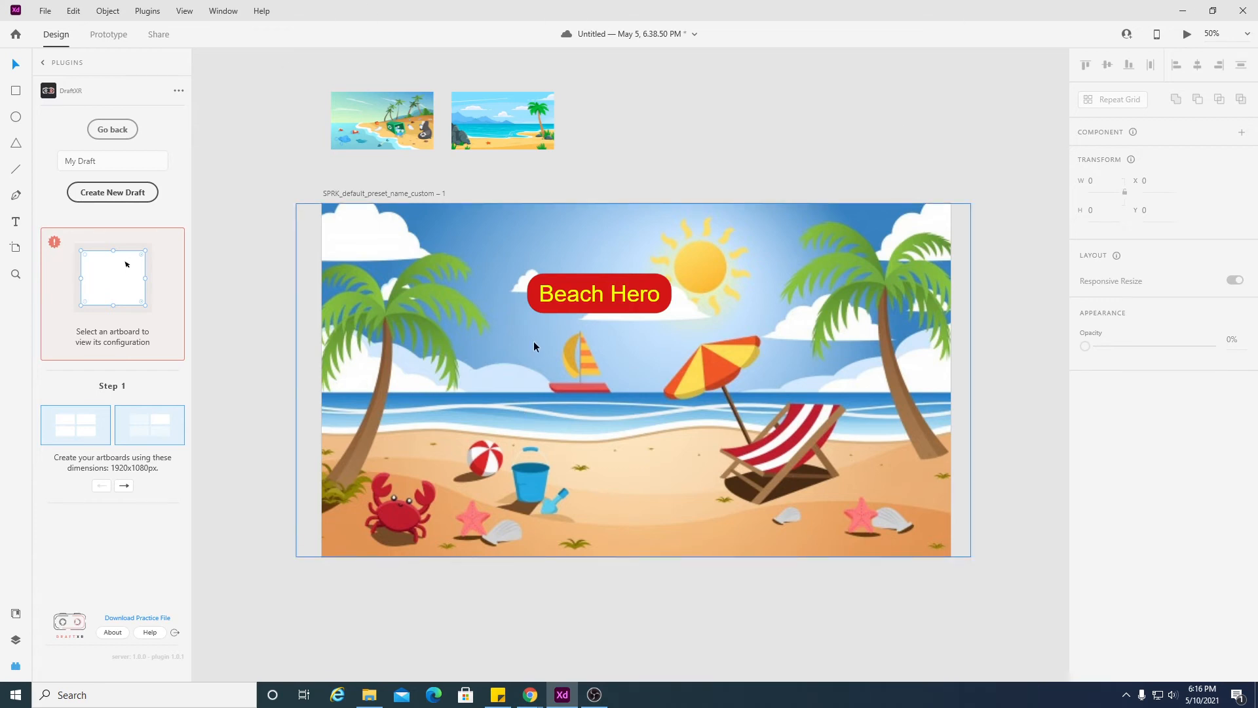
# - Extend the red rectangle's bottom edge slightly downward to balance the space around the Beach Hero text
pyautogui.click(616, 308)
pyautogui.moveTo(600, 314); pyautogui.dragTo(606, 317)
pyautogui.click(628, 352)
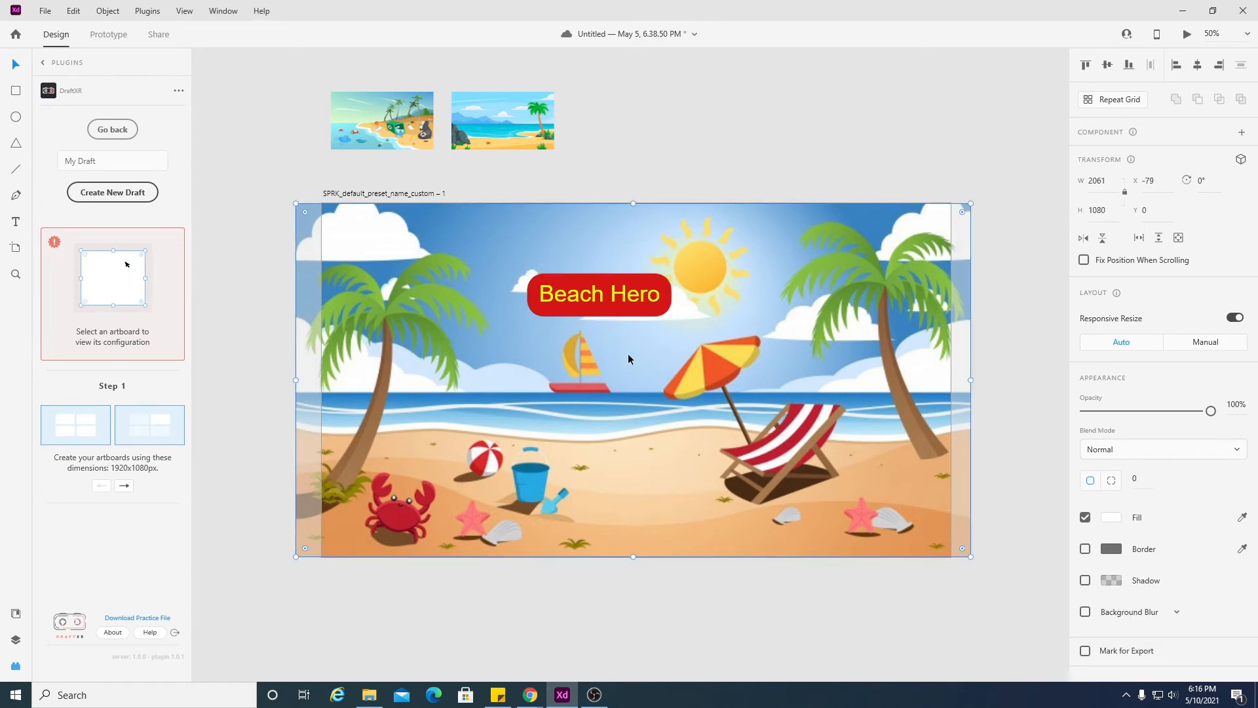
pyautogui.click(740, 148)
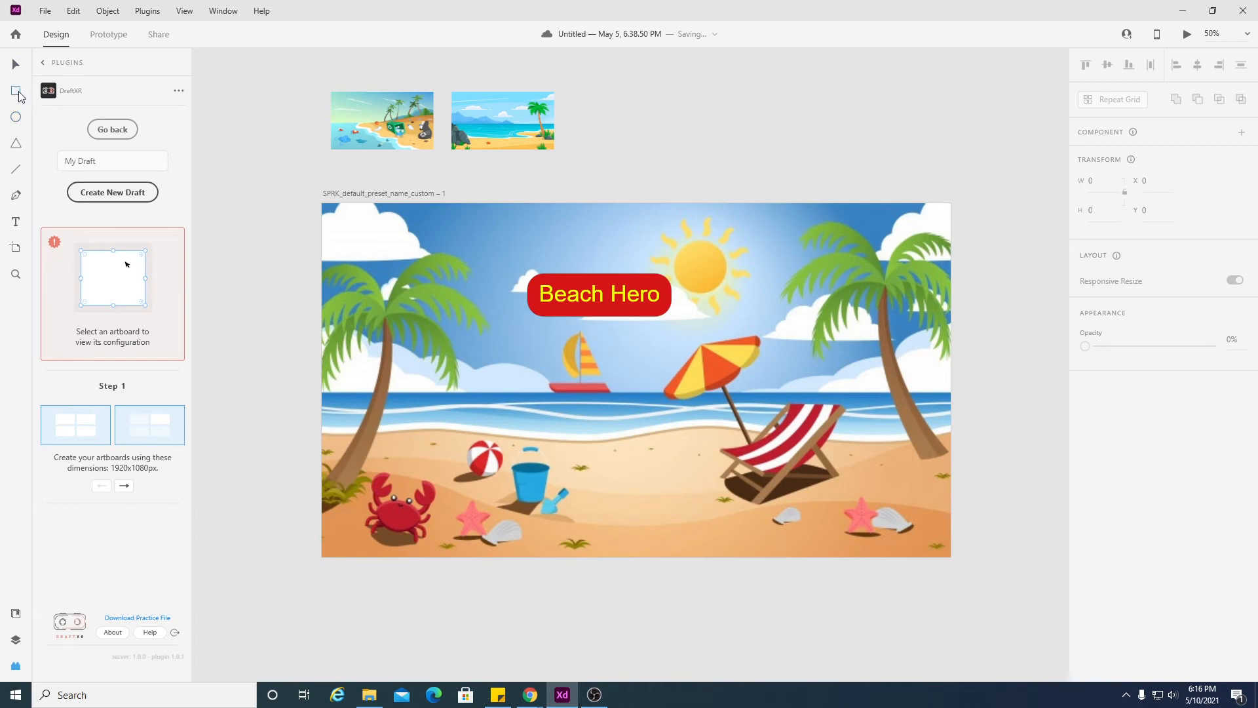
# - Draw a white rectangle about 898 × 312 below the Beach Hero label and set its four corner radii to 50
pyautogui.moveTo(460, 331)
pyautogui.mouseDown()
pyautogui.moveTo(576, 421)
pyautogui.moveTo(709, 467)
pyautogui.moveTo(773, 473)
pyautogui.moveTo(754, 477)
pyautogui.moveTo(753, 405)
pyautogui.moveTo(753, 430)
pyautogui.mouseUp()
pyautogui.click(1111, 480)
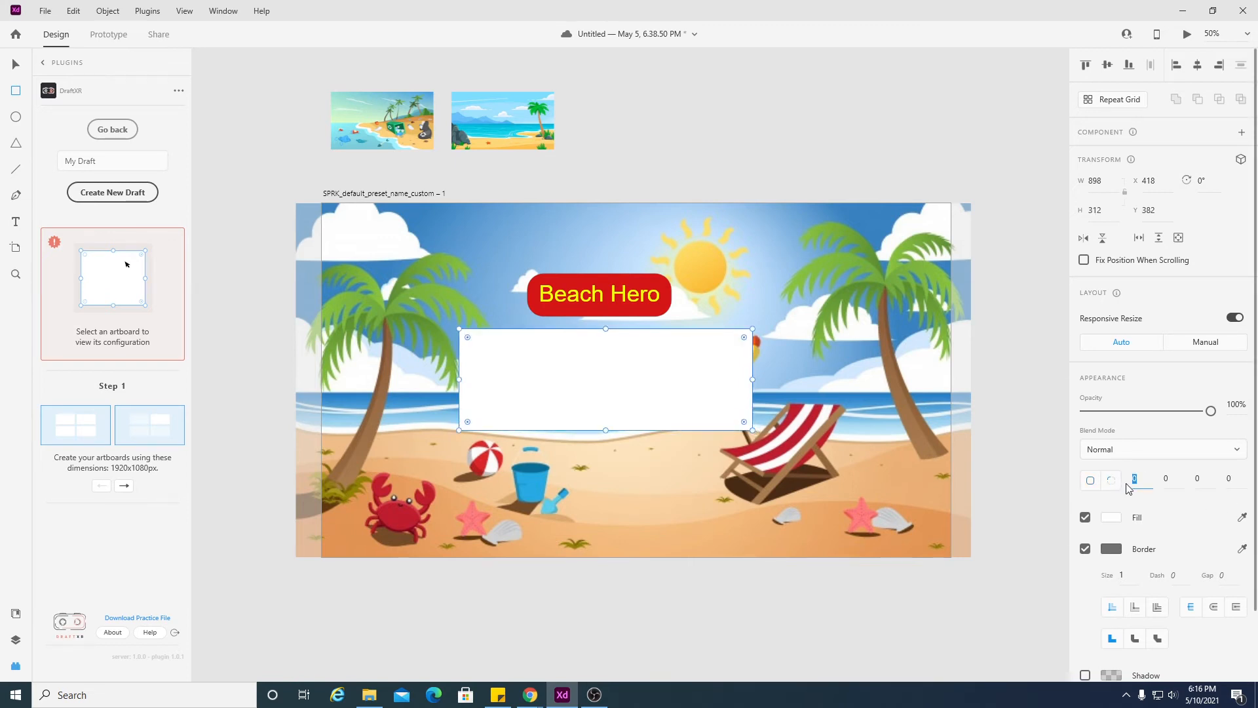
pyautogui.click(1167, 481)
pyautogui.write('50')
pyautogui.click(1205, 479)
pyautogui.write('50')
pyautogui.click(1223, 484)
pyautogui.write('50')
pyautogui.press('Return')
# - Shrink the white rounded rectangle to about 771 × 268 and centre it under the Beach Hero label at about X 462, Y 380
pyautogui.moveTo(747, 429); pyautogui.dragTo(707, 415)
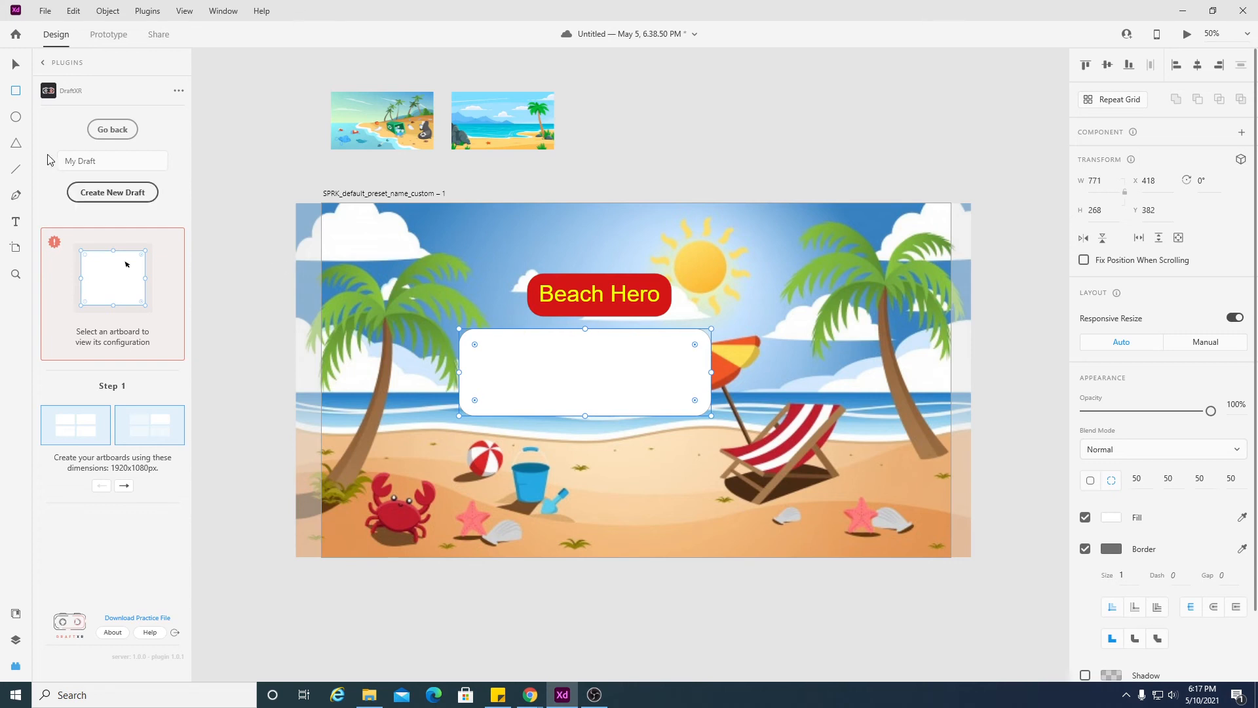
pyautogui.click(16, 64)
pyautogui.moveTo(559, 361)
pyautogui.mouseDown()
pyautogui.moveTo(586, 352)
pyautogui.moveTo(572, 355)
pyautogui.mouseUp()
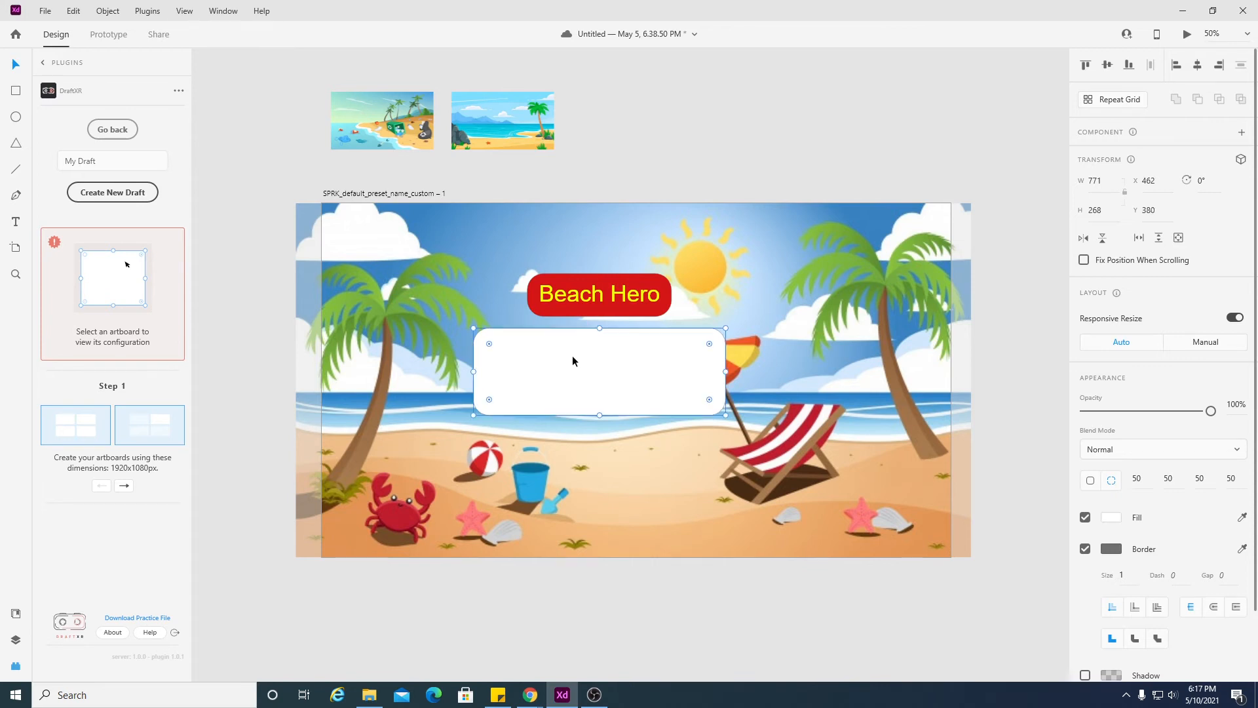
# - Add the two-line text "Welcome to Beach Hero!" and "Let's be the hero of beach!" over the white rectangle
pyautogui.click(19, 220)
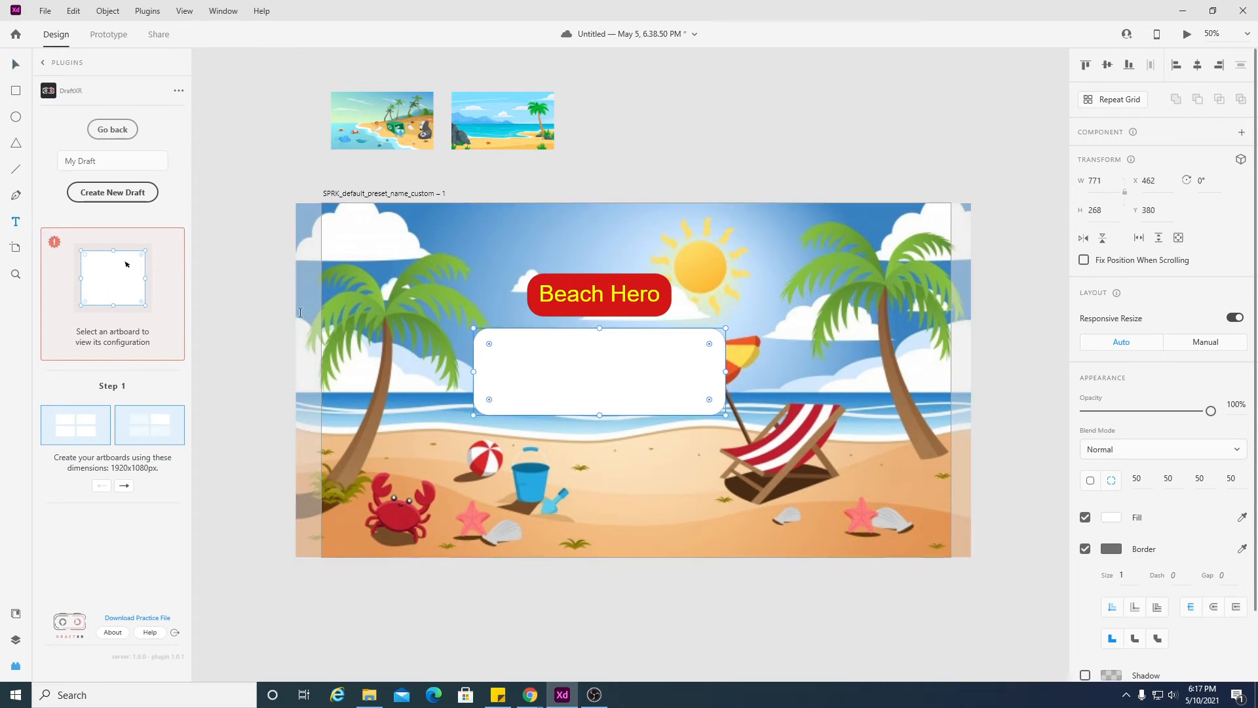
pyautogui.click(523, 356)
pyautogui.write('Welcome to')
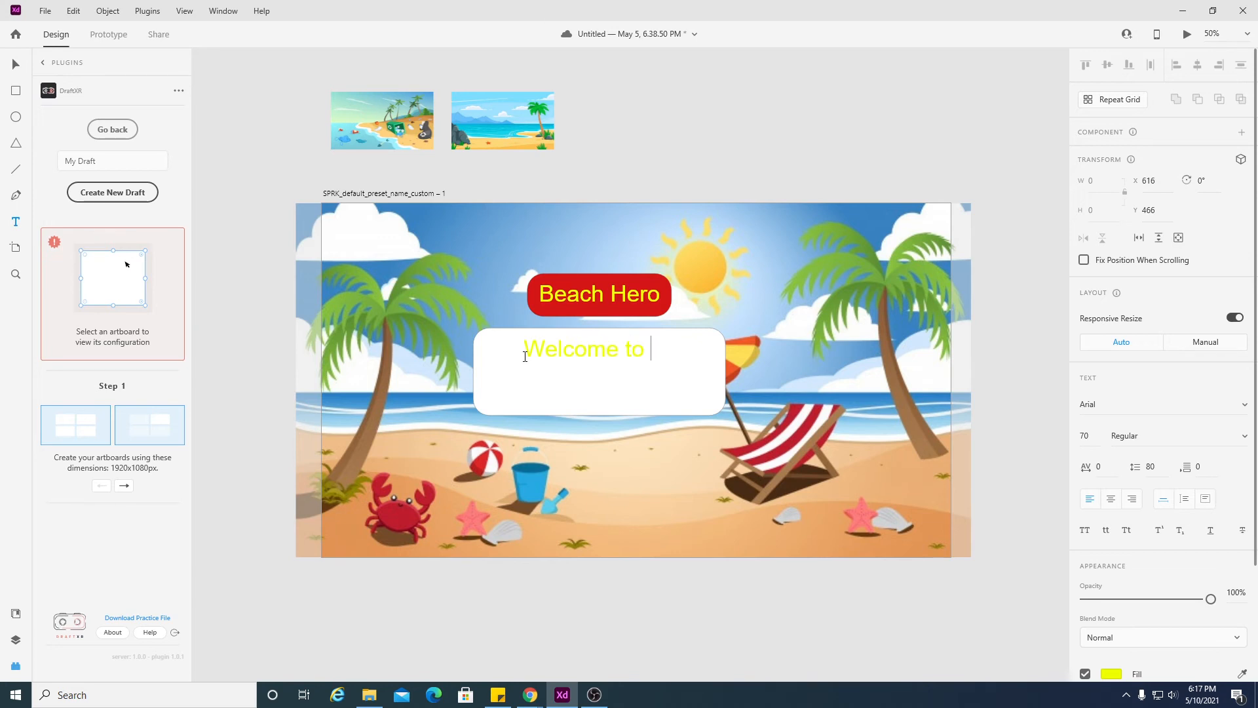
pyautogui.write(' Beach Hero! ')
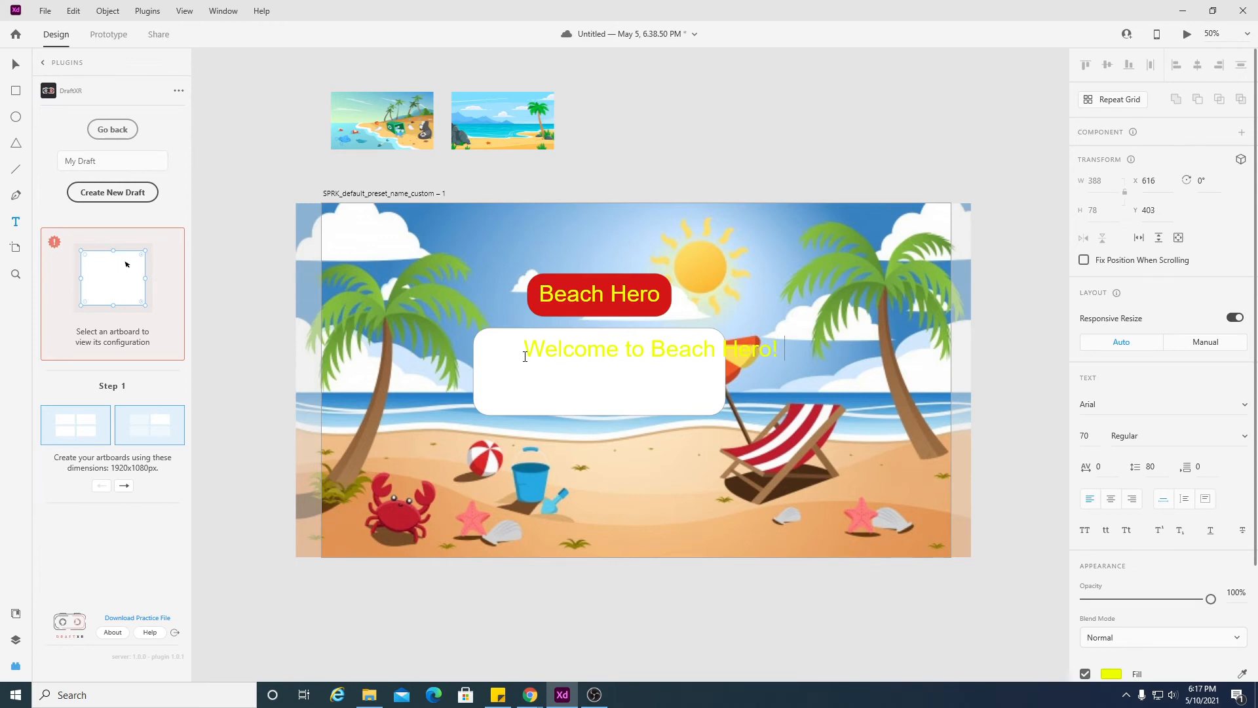
pyautogui.write("Let's be the hero of")
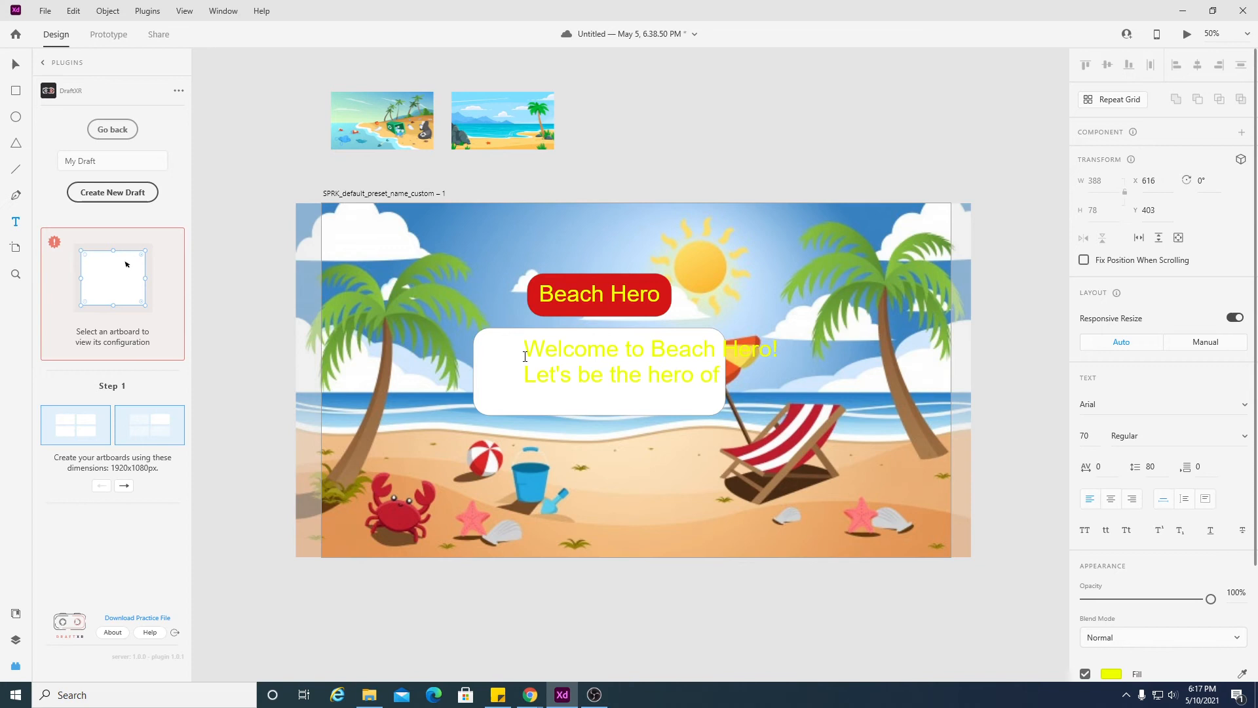
pyautogui.write(' beach!')
# - Change the fill colour of both lines of the welcome text to red, #FF0000
pyautogui.moveTo(525, 350); pyautogui.dragTo(799, 374)
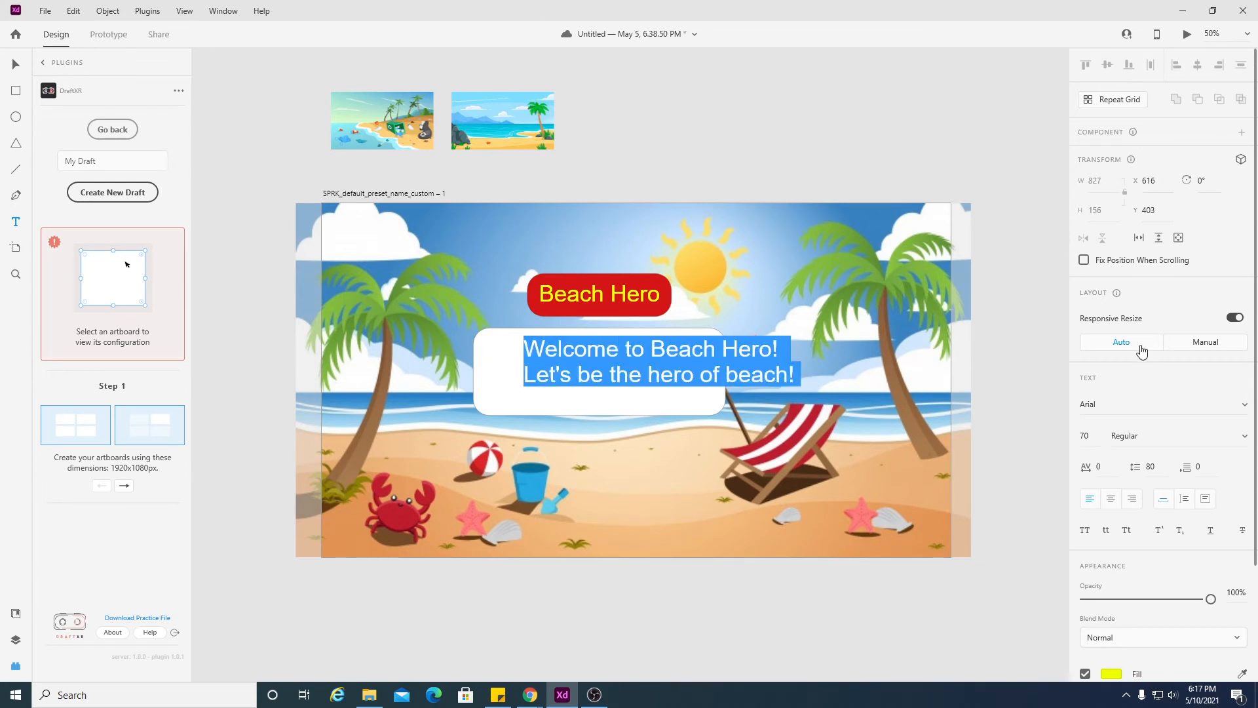
pyautogui.scroll(-3, 1141, 600)
pyautogui.click(1112, 534)
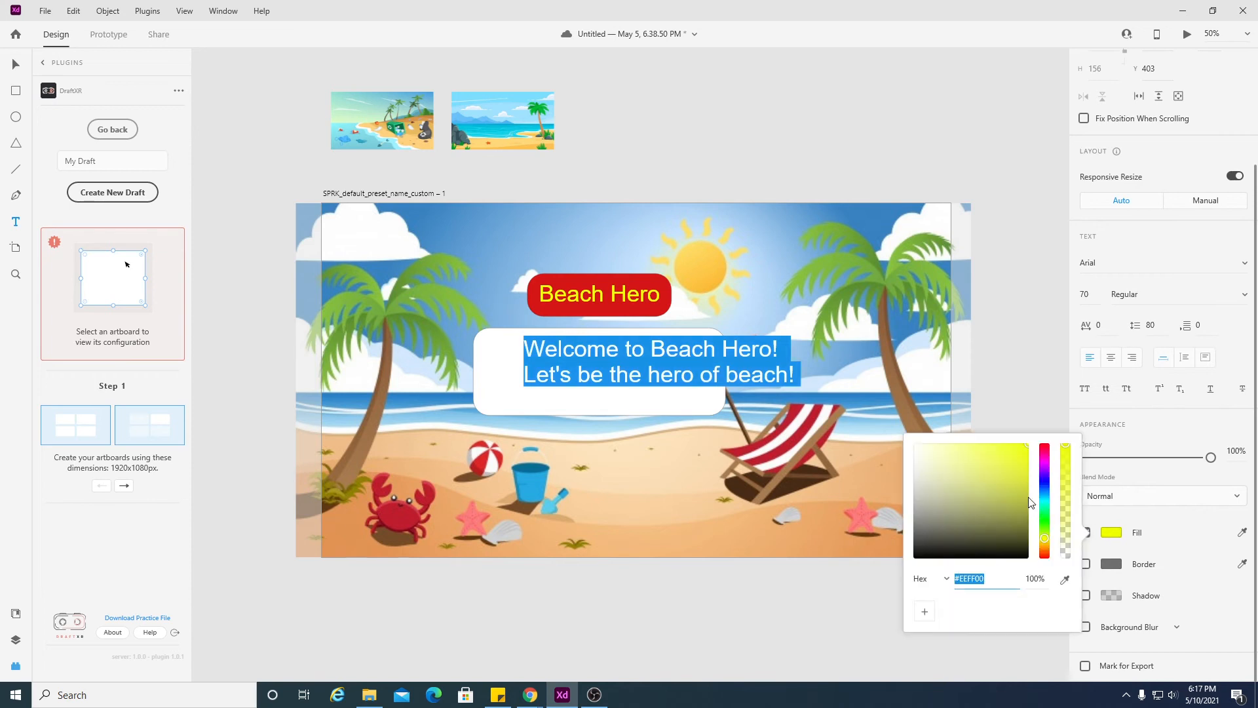
pyautogui.click(1024, 552)
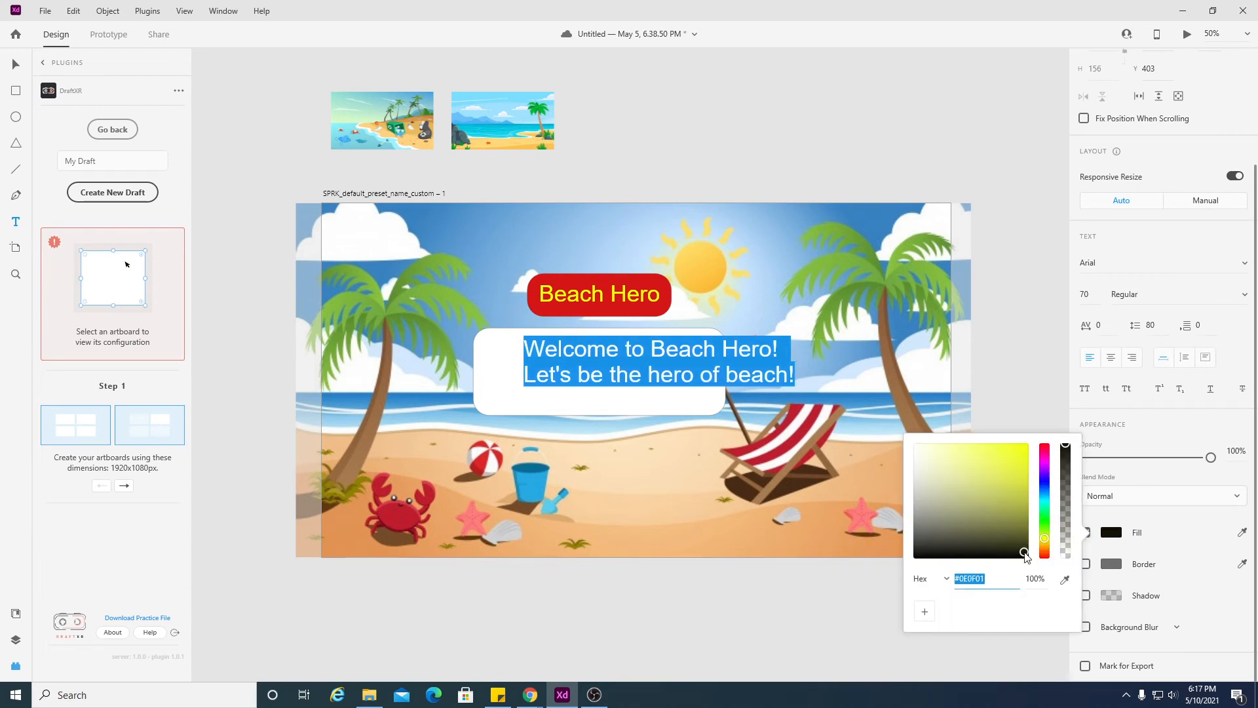
pyautogui.click(1046, 446)
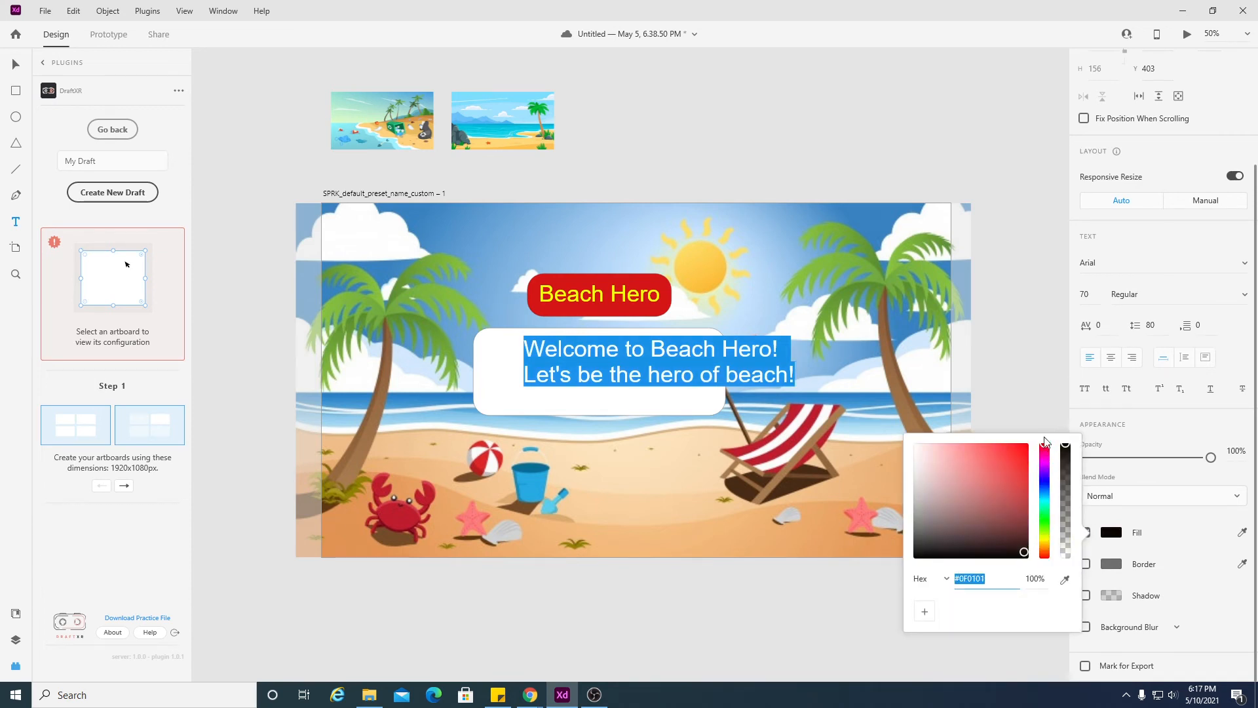
pyautogui.click(1027, 446)
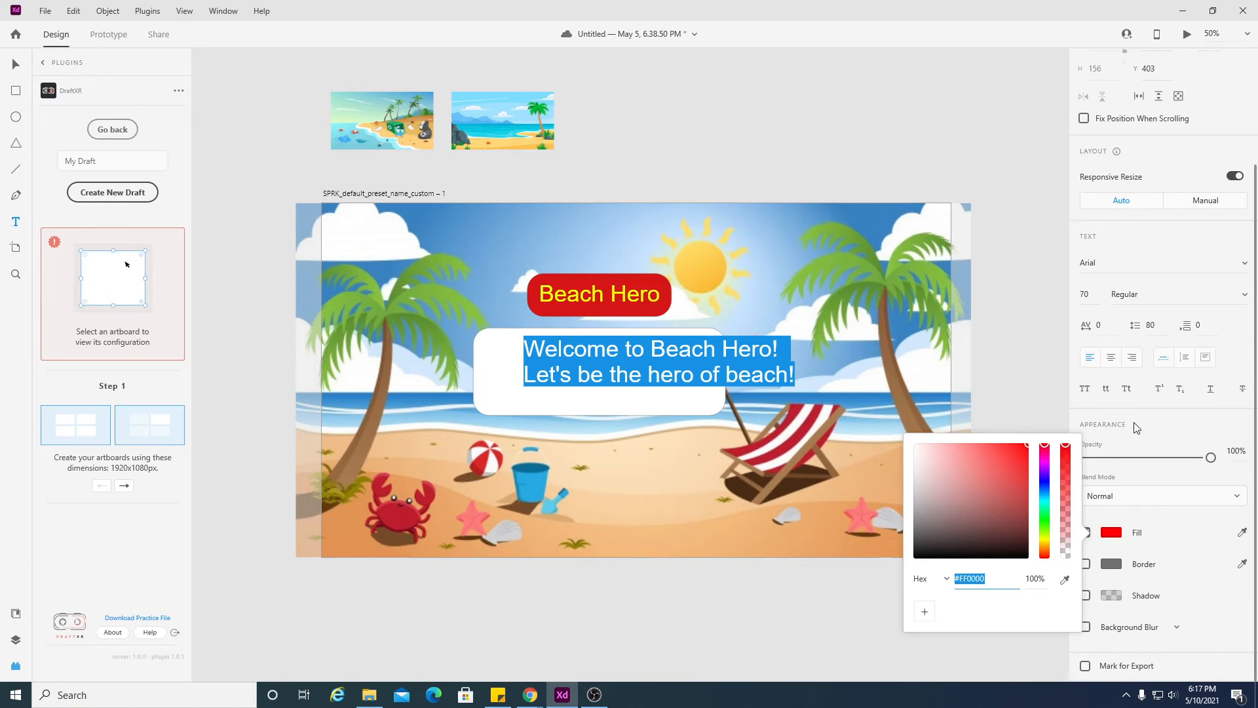
pyautogui.click(1137, 428)
# - Fit the welcome text inside the white rectangle by reducing its font size, and centre-align its lines
pyautogui.click(14, 66)
pyautogui.moveTo(607, 364); pyautogui.dragTo(564, 368)
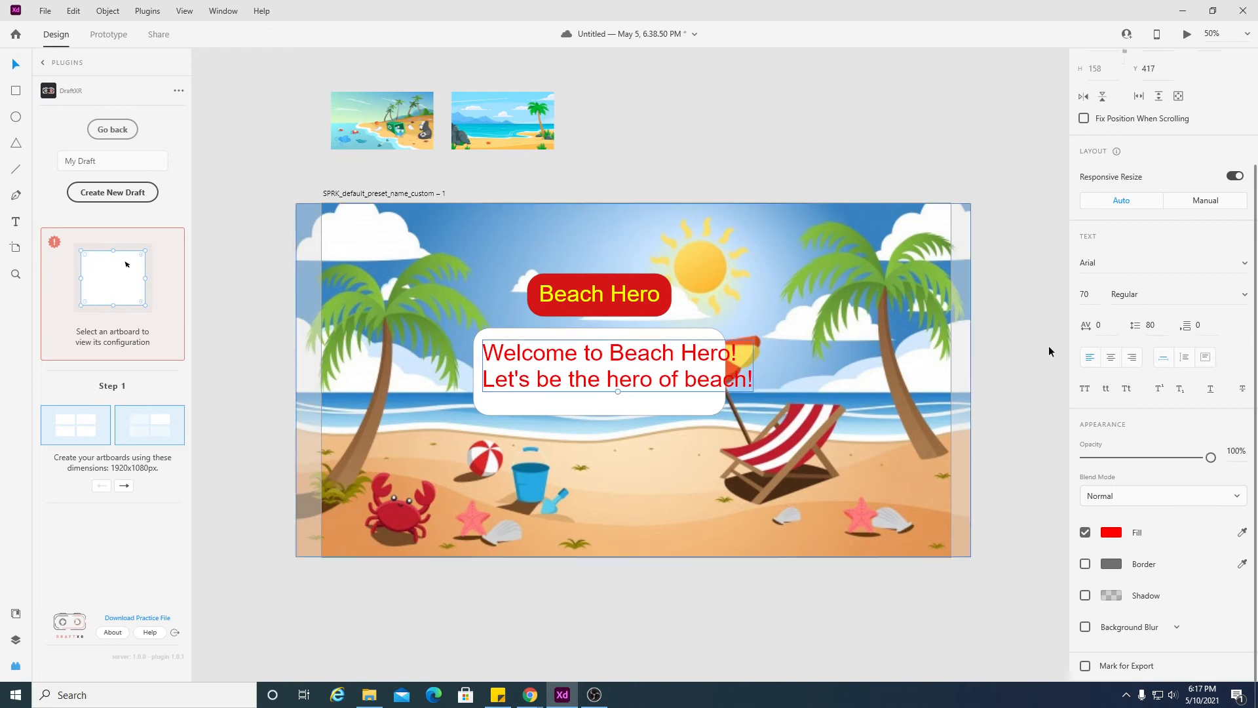
pyautogui.click(1088, 291)
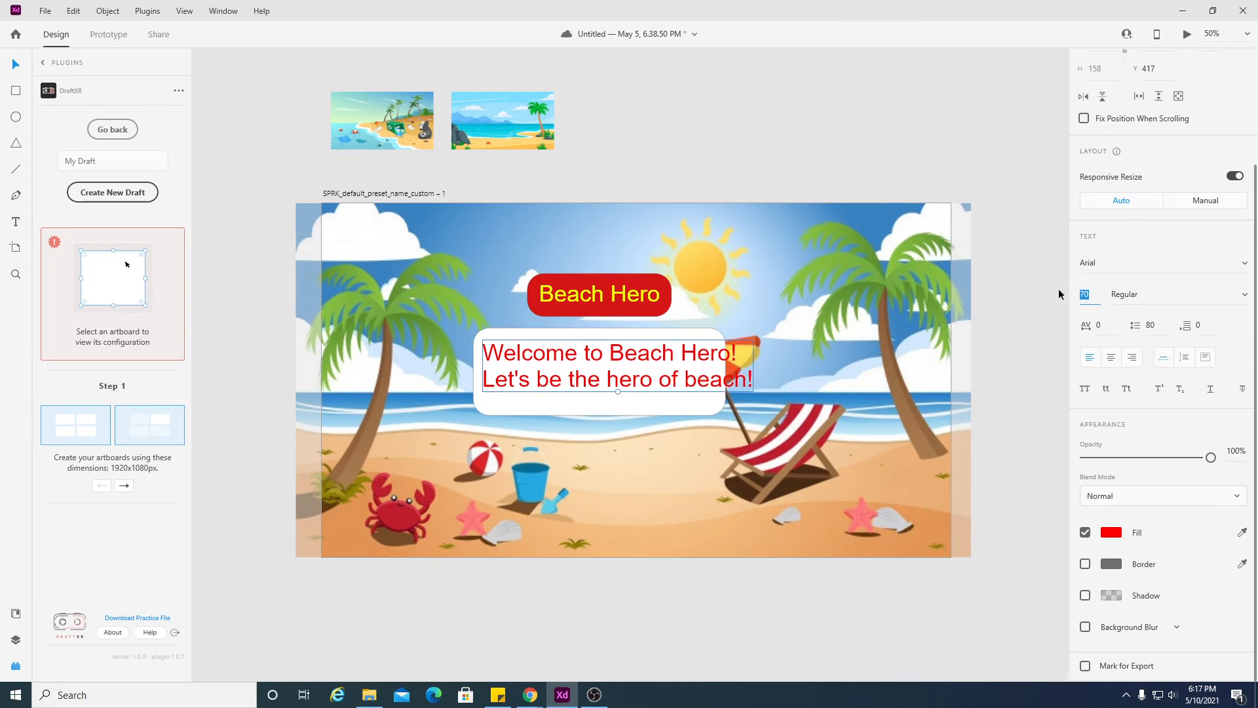
pyautogui.press('Return')
pyautogui.moveTo(585, 360); pyautogui.dragTo(603, 359)
pyautogui.click(1114, 357)
# - Reduce the white rectangle's height to about 204 and centre the welcome text on it
pyautogui.click(611, 401)
pyautogui.moveTo(599, 414); pyautogui.dragTo(602, 395)
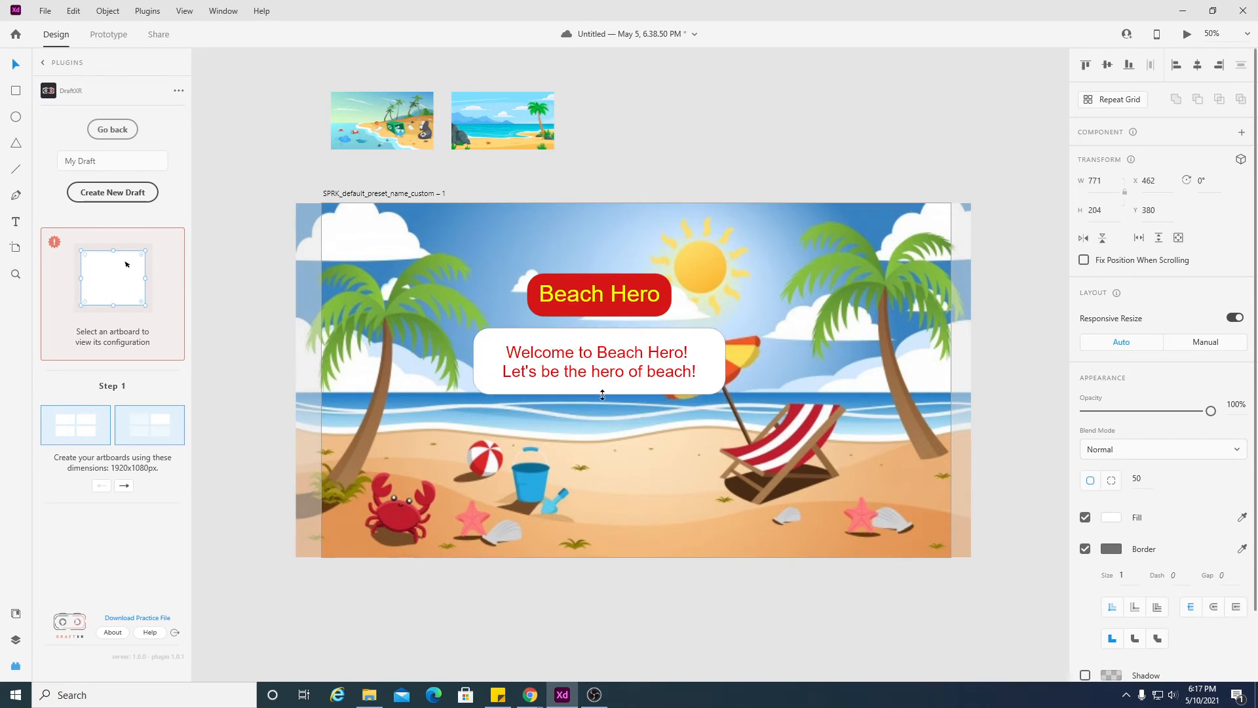
pyautogui.moveTo(602, 395); pyautogui.dragTo(602, 394)
pyautogui.click(696, 428)
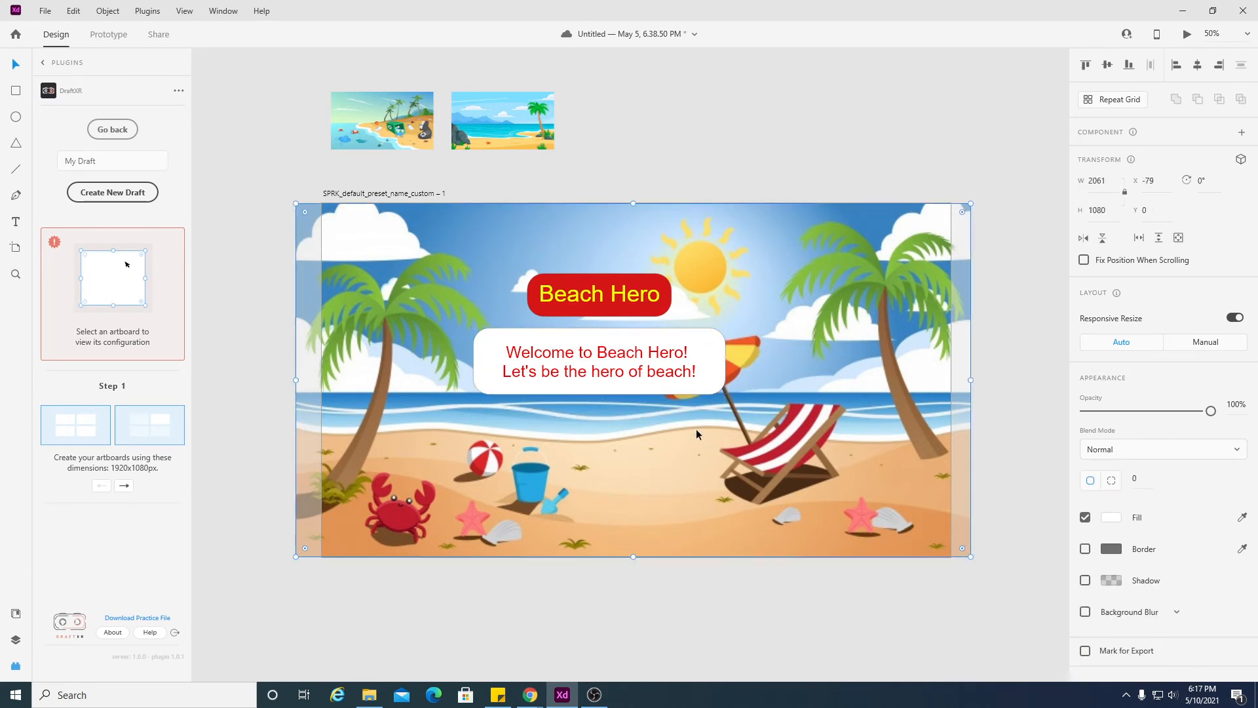
pyautogui.moveTo(640, 356); pyautogui.dragTo(632, 353)
pyautogui.click(631, 423)
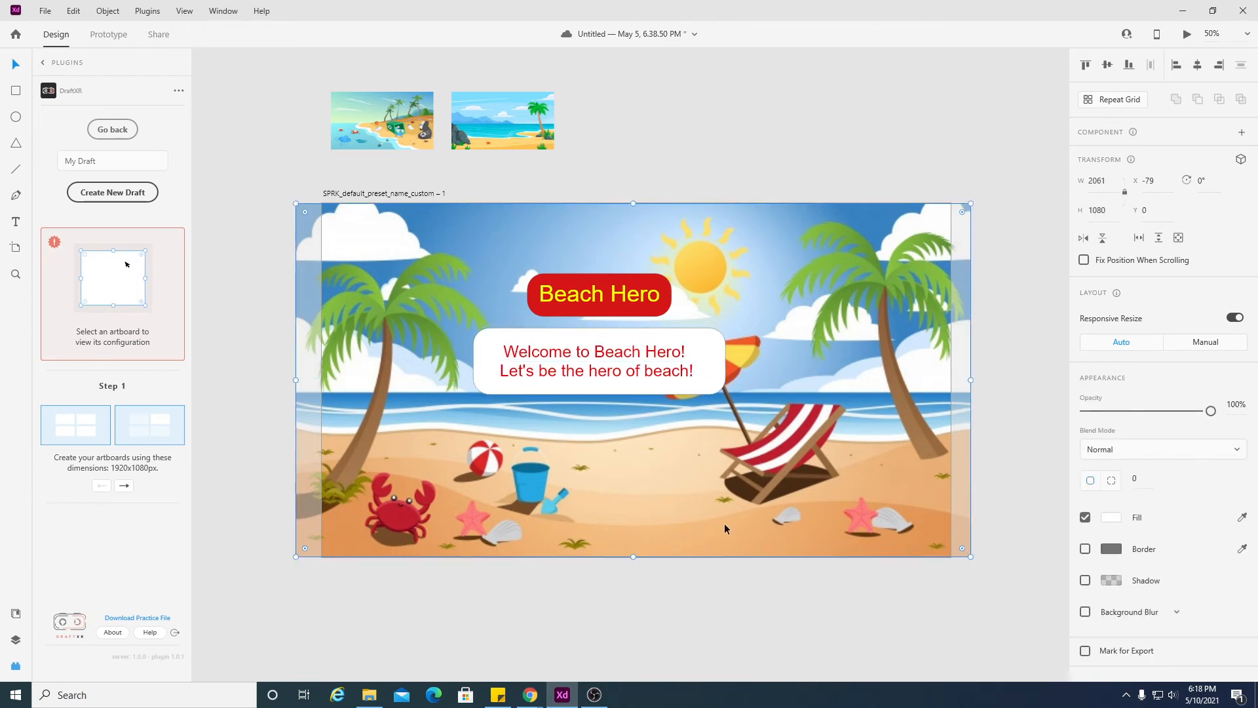
# - Align the white rectangle centrally with the welcome text and set the text's line spacing to 70
pyautogui.click(710, 336)
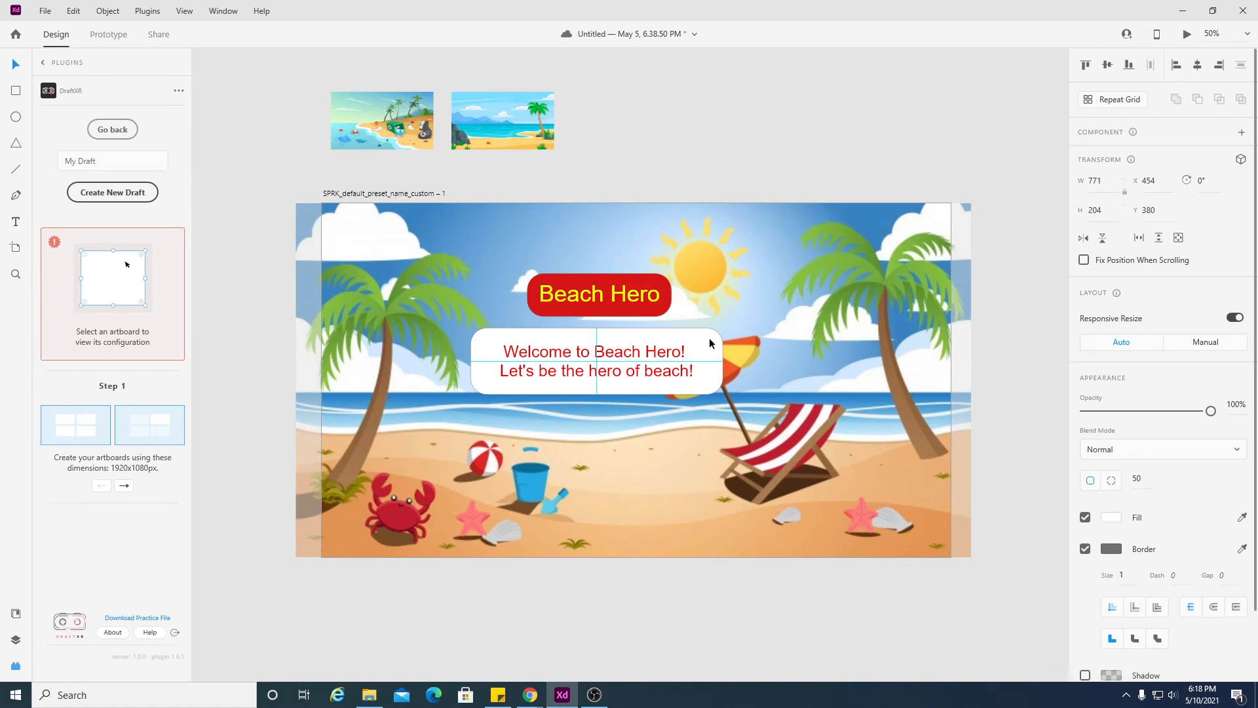
pyautogui.click(662, 452)
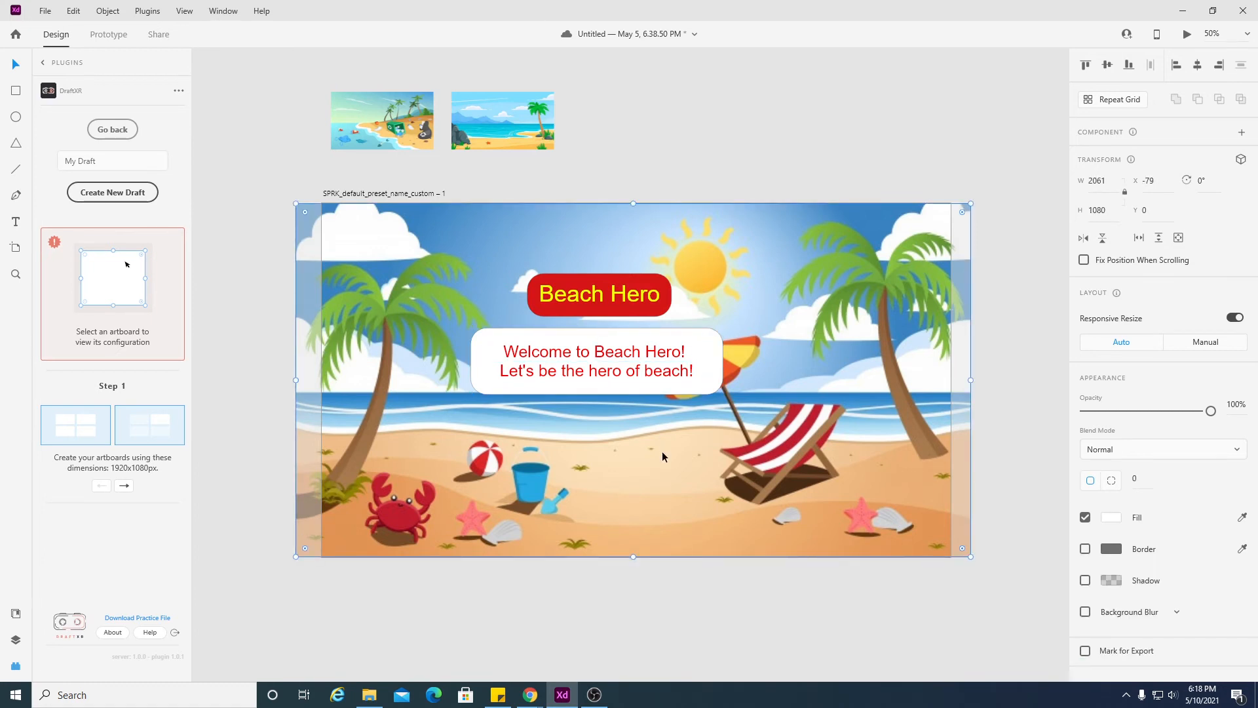
pyautogui.click(654, 371)
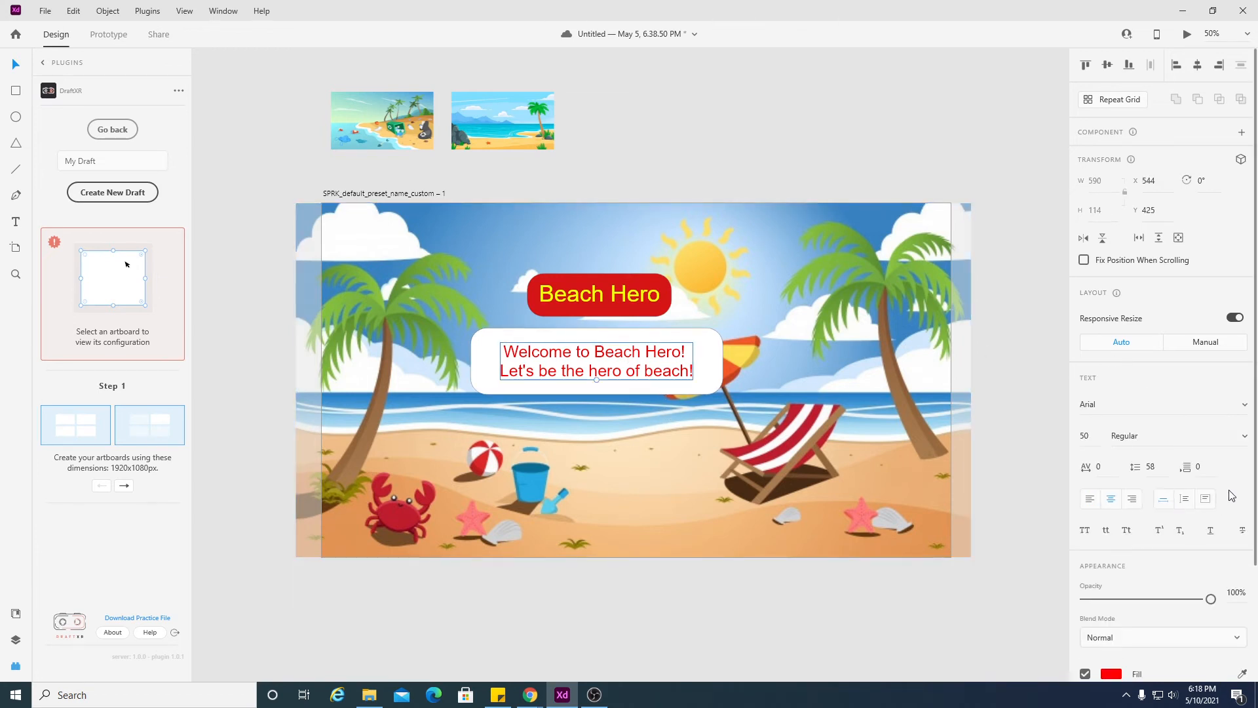
pyautogui.scroll(-3, 1240, 477)
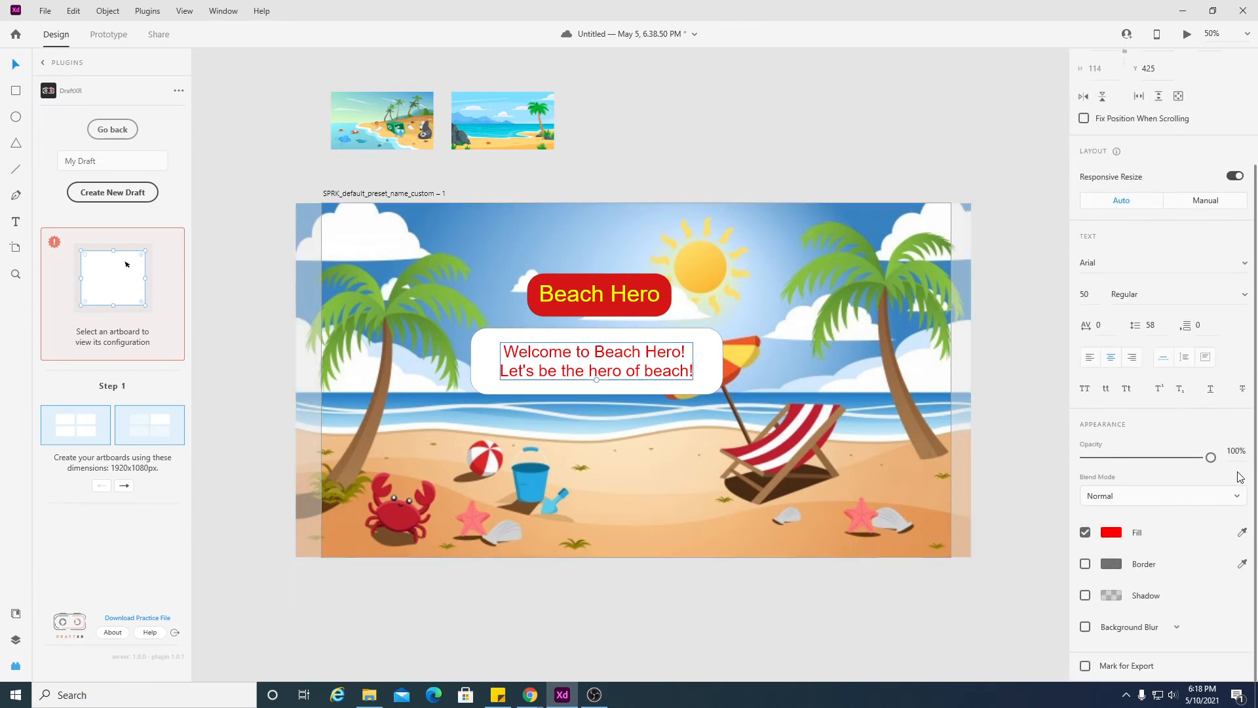
pyautogui.scroll(3, 1240, 477)
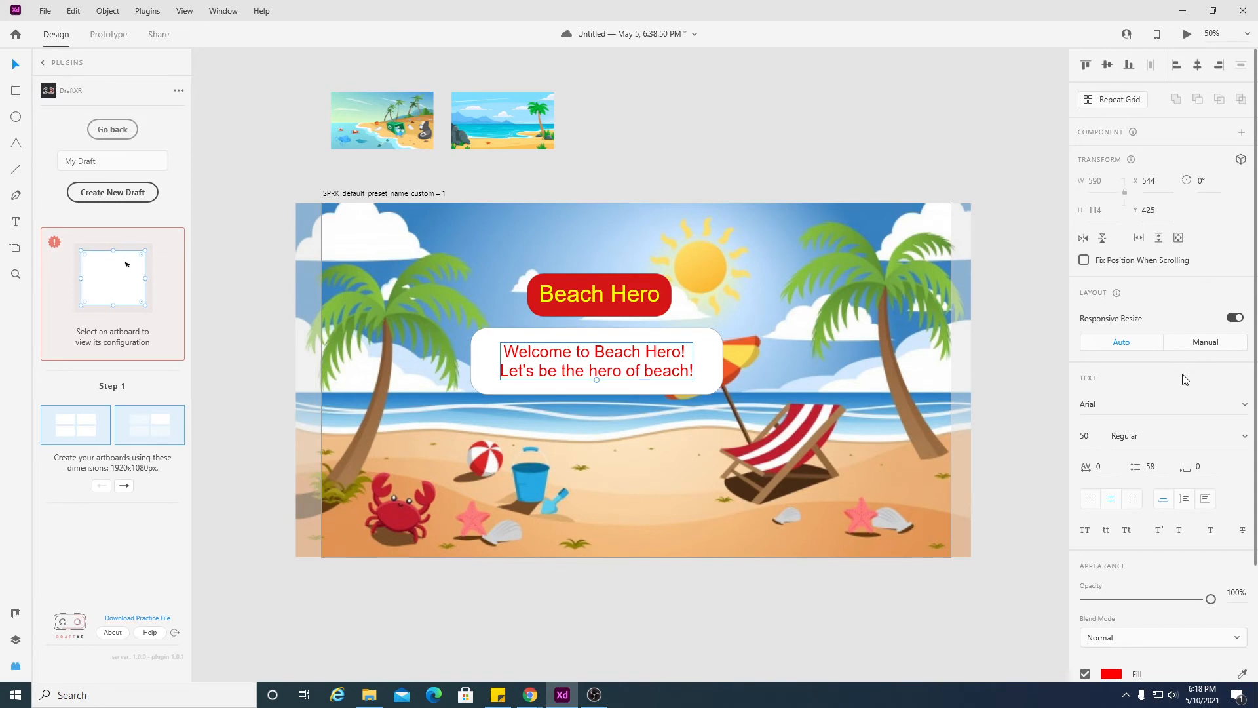
pyautogui.click(1153, 466)
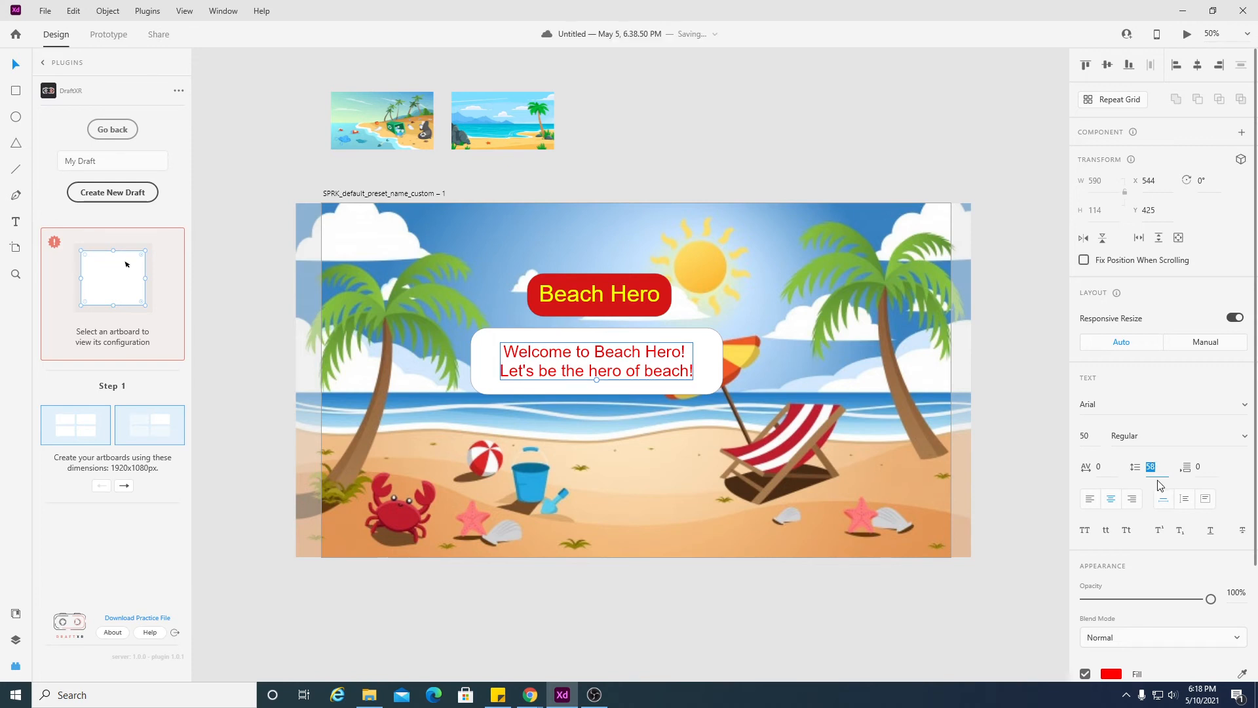
pyautogui.write('70')
pyautogui.press('Return')
pyautogui.click(654, 459)
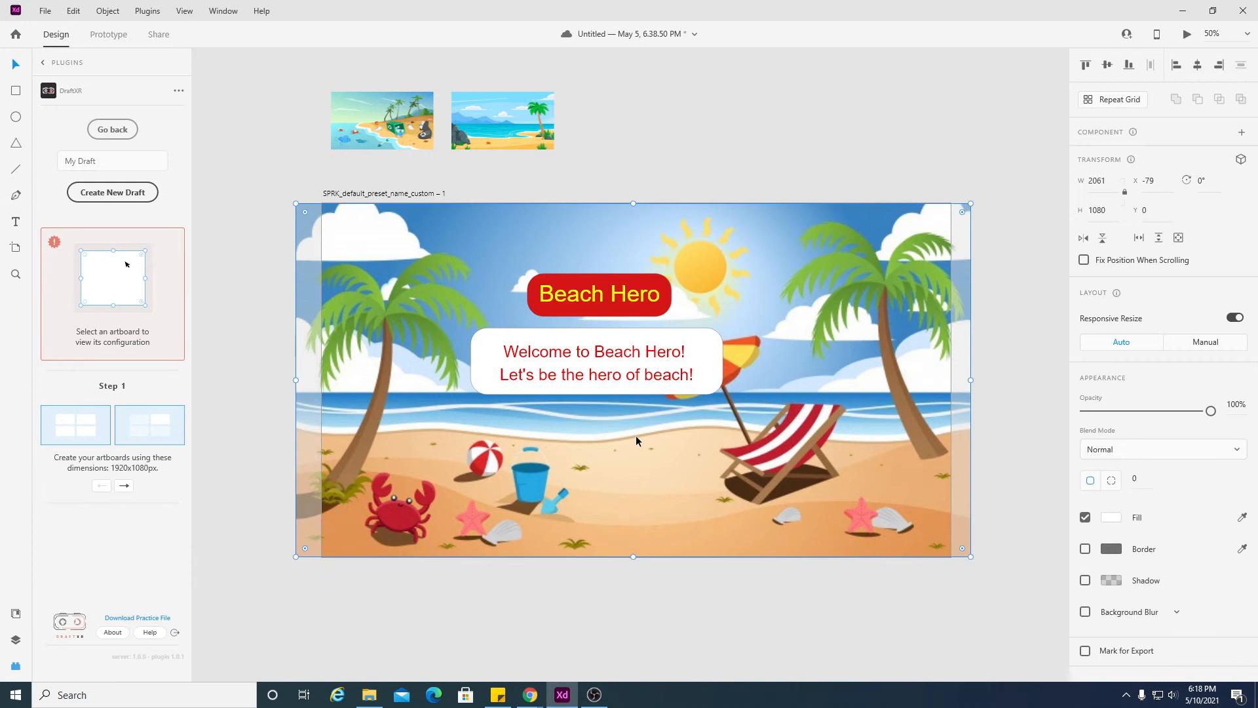
# - Replace "to Beach Hero" with "Hero" in the first line of the welcome text
pyautogui.click(583, 354)
pyautogui.doubleClick(582, 354)
pyautogui.click(582, 352)
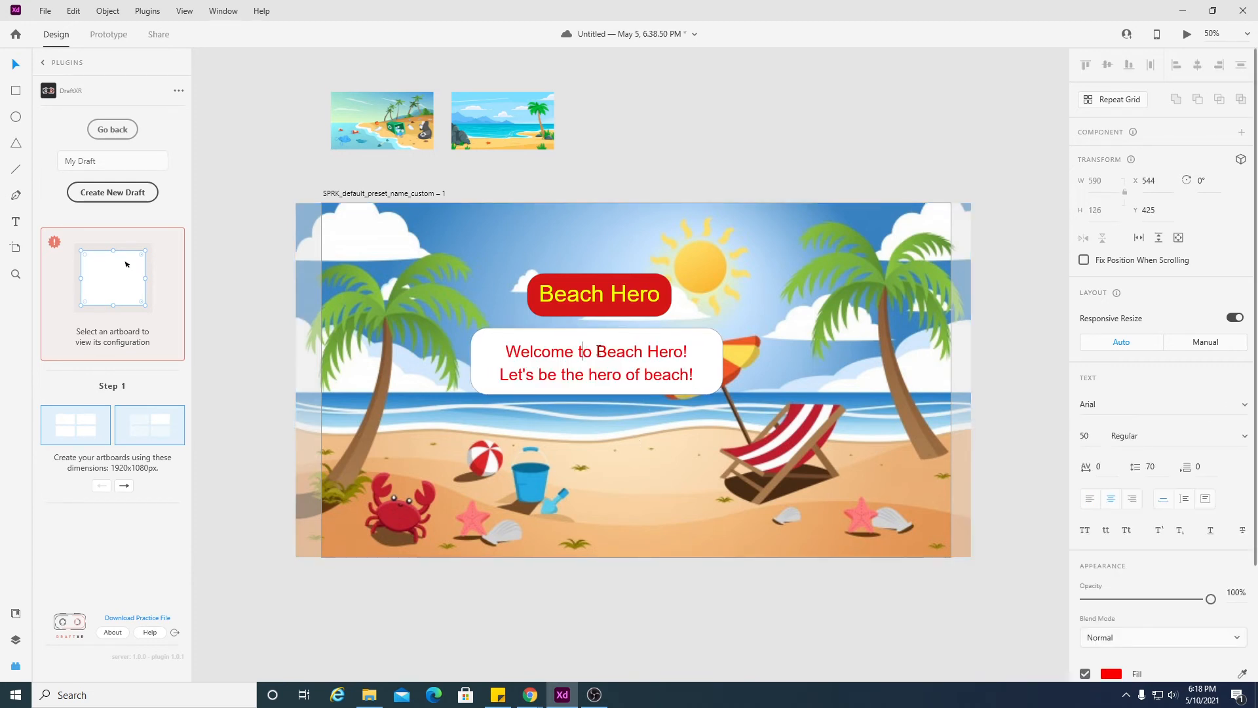
pyautogui.moveTo(579, 352); pyautogui.dragTo(684, 351)
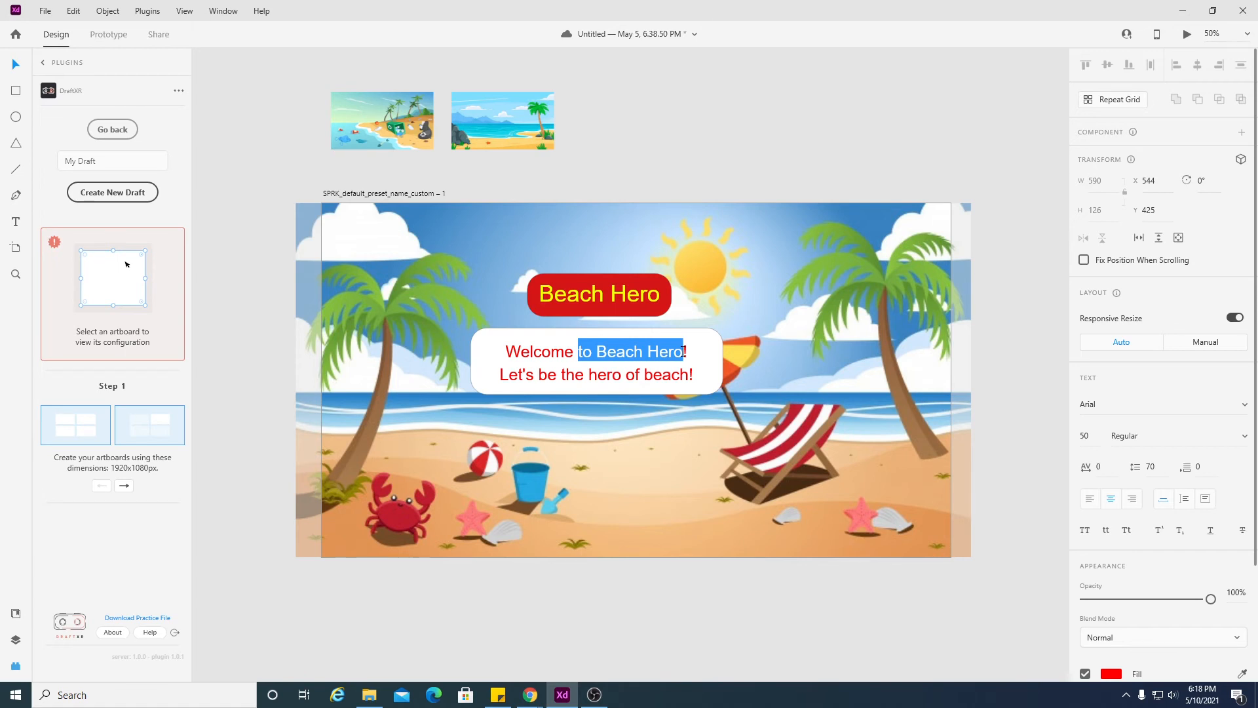
pyautogui.write('Hero')
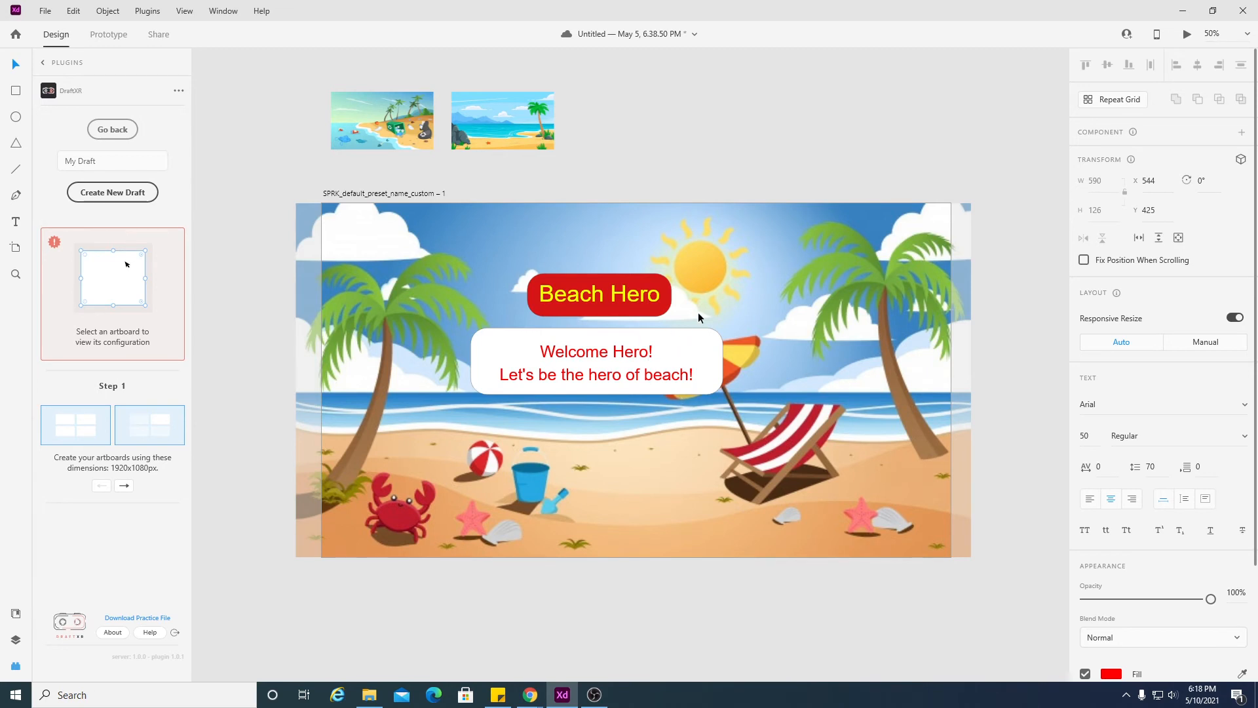
pyautogui.press('BackSpace')
pyautogui.press('BackSpace')
pyautogui.press('BackSpace')
pyautogui.press('BackSpace')
pyautogui.write('You')
pyautogui.press('BackSpace')
pyautogui.press('BackSpace')
pyautogui.press('BackSpace')
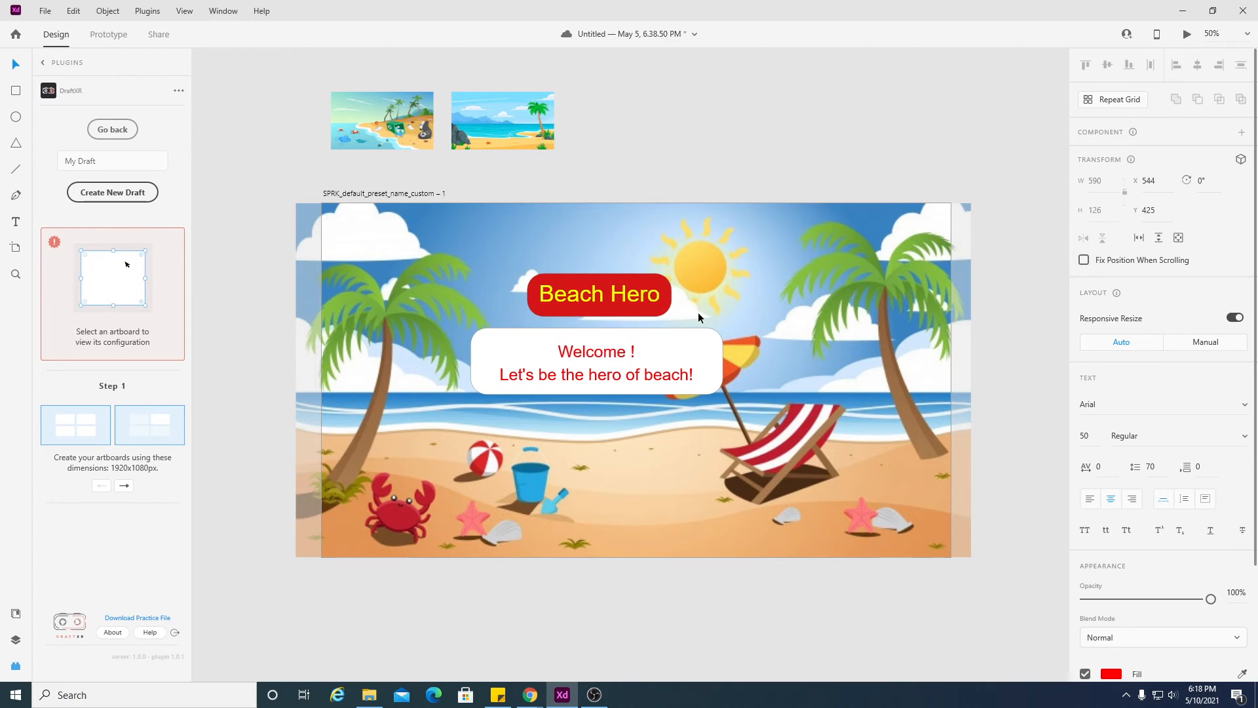
pyautogui.write('Hero')
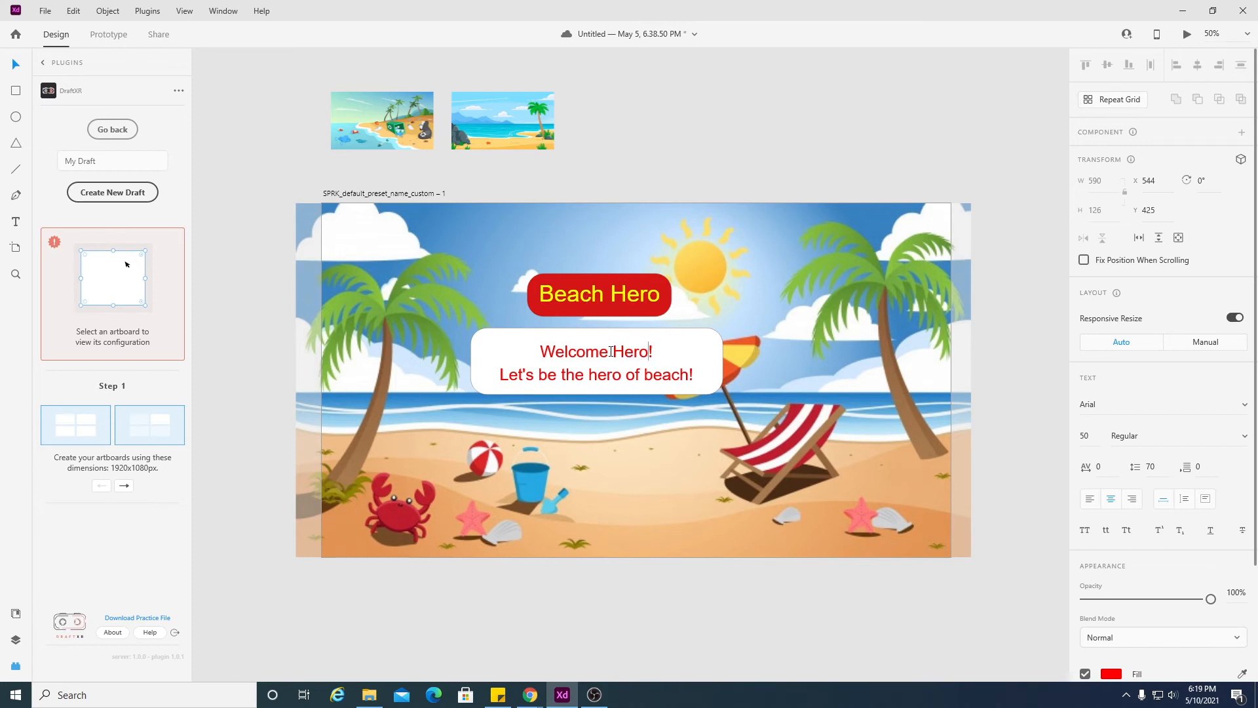
# - Insert "our dear," before "Hero!" in the first line of the welcome text
pyautogui.press('Escape')
pyautogui.click(667, 405)
pyautogui.doubleClick(619, 351)
pyautogui.click(618, 351)
pyautogui.write('our dear')
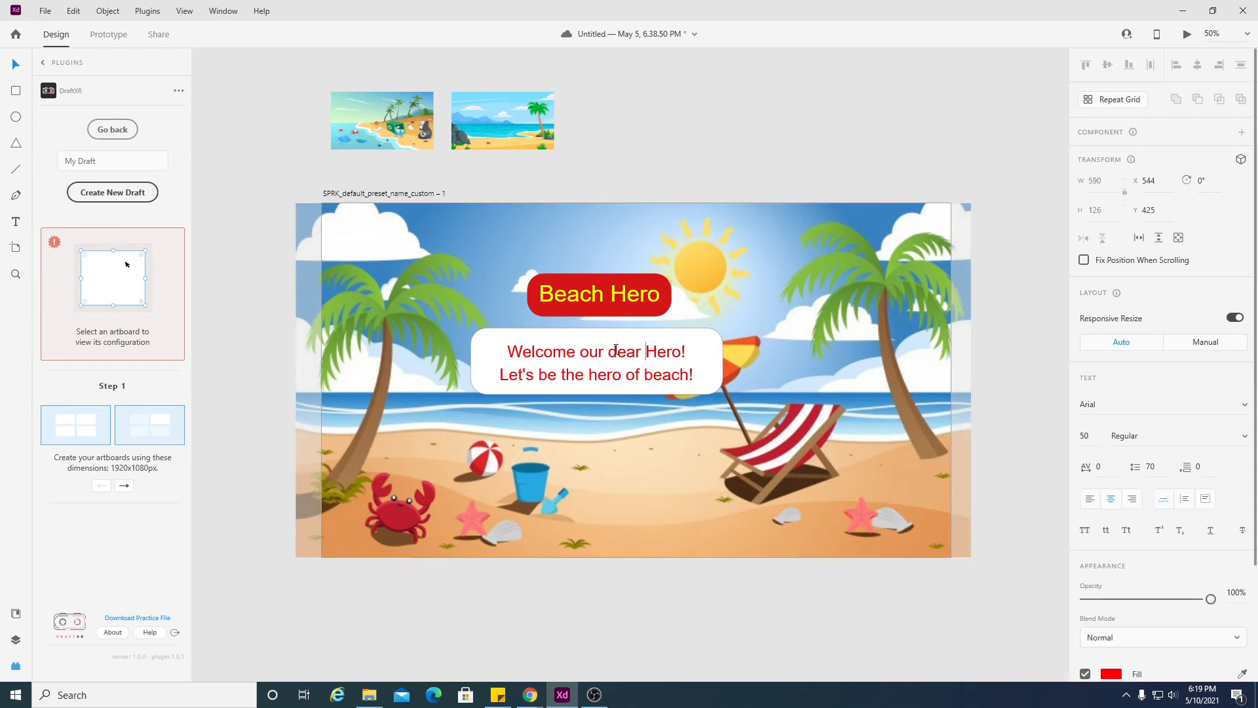
pyautogui.press('BackSpace')
pyautogui.write(',')
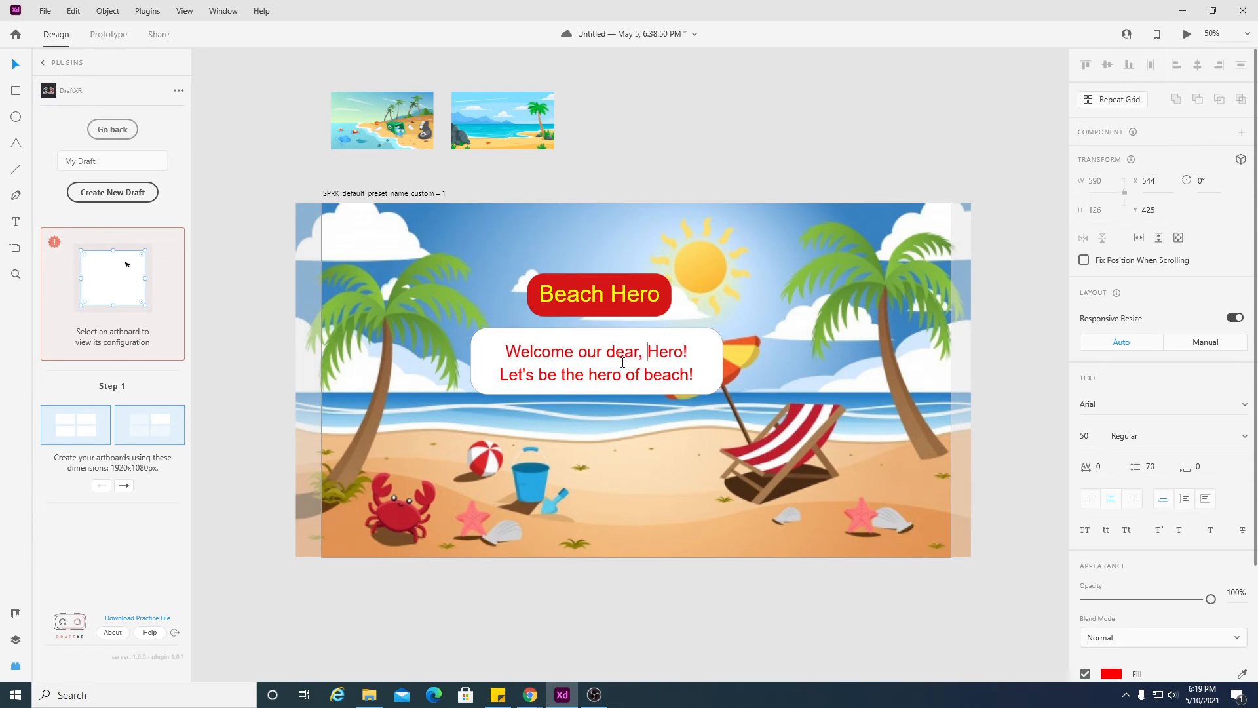
# - Remove the word "our" from the welcome text so its first line reads "Welcome dear, Hero!"
pyautogui.moveTo(603, 352); pyautogui.dragTo(576, 352)
pyautogui.press('BackSpace')
pyautogui.press('BackSpace')
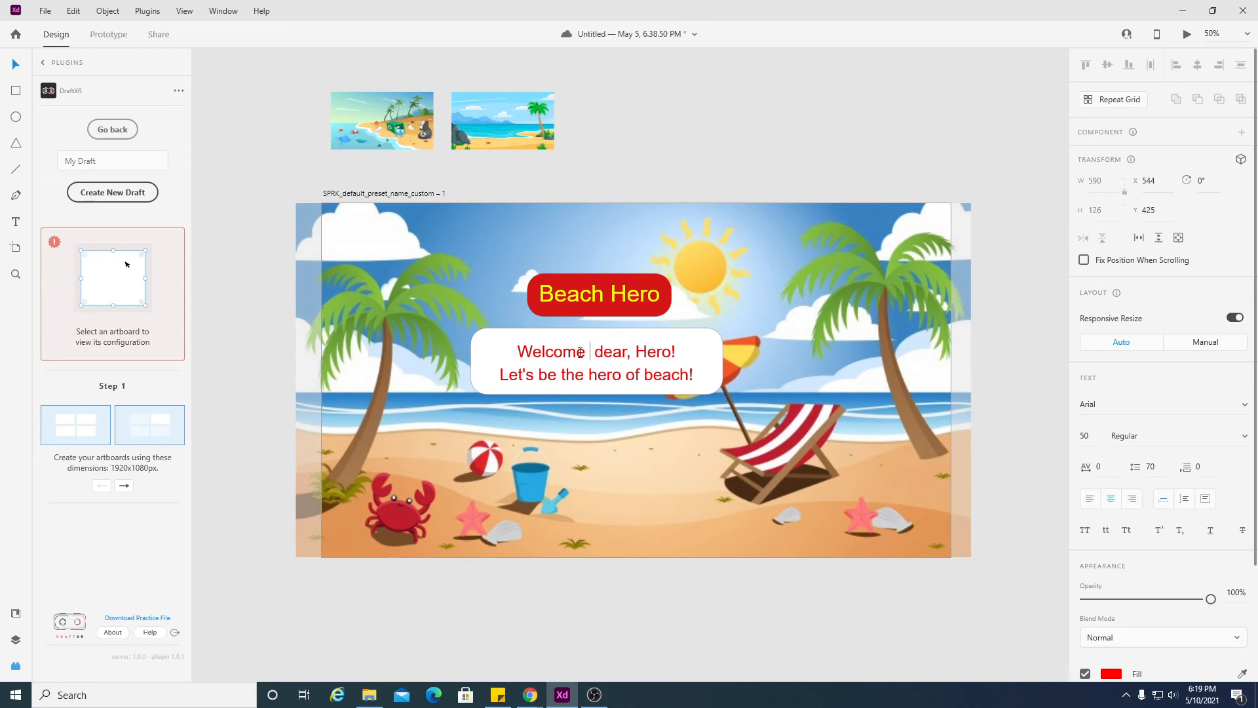
pyautogui.press('Escape')
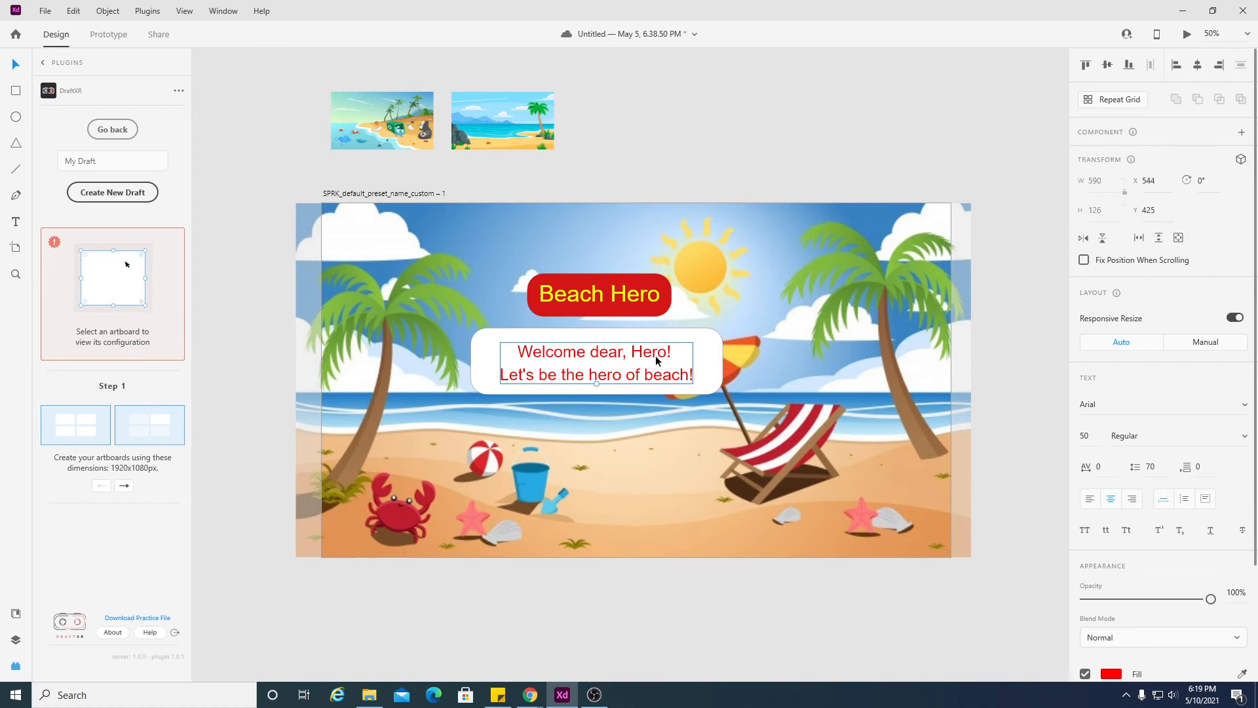
pyautogui.click(626, 409)
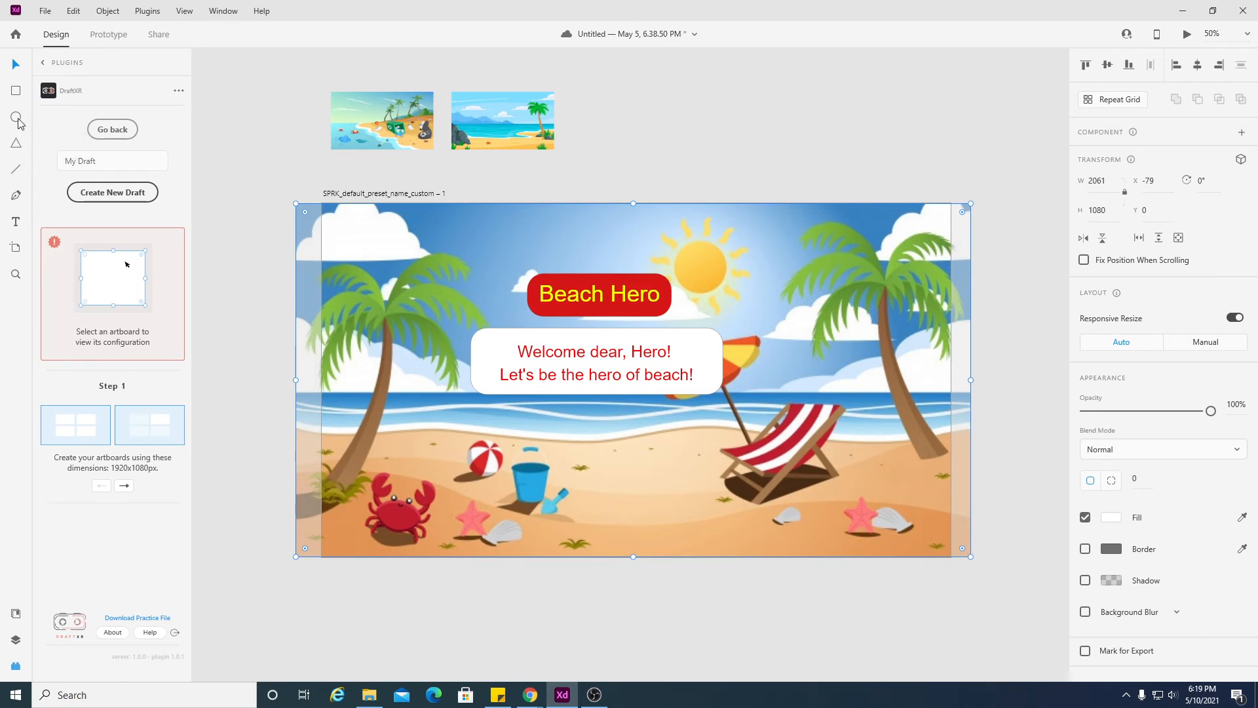
# - Draw a rectangle about 284 × 92 below the welcome box and place the text "Start" on it
pyautogui.click(16, 90)
pyautogui.moveTo(557, 413)
pyautogui.mouseDown()
pyautogui.moveTo(576, 447)
pyautogui.moveTo(652, 446)
pyautogui.mouseUp()
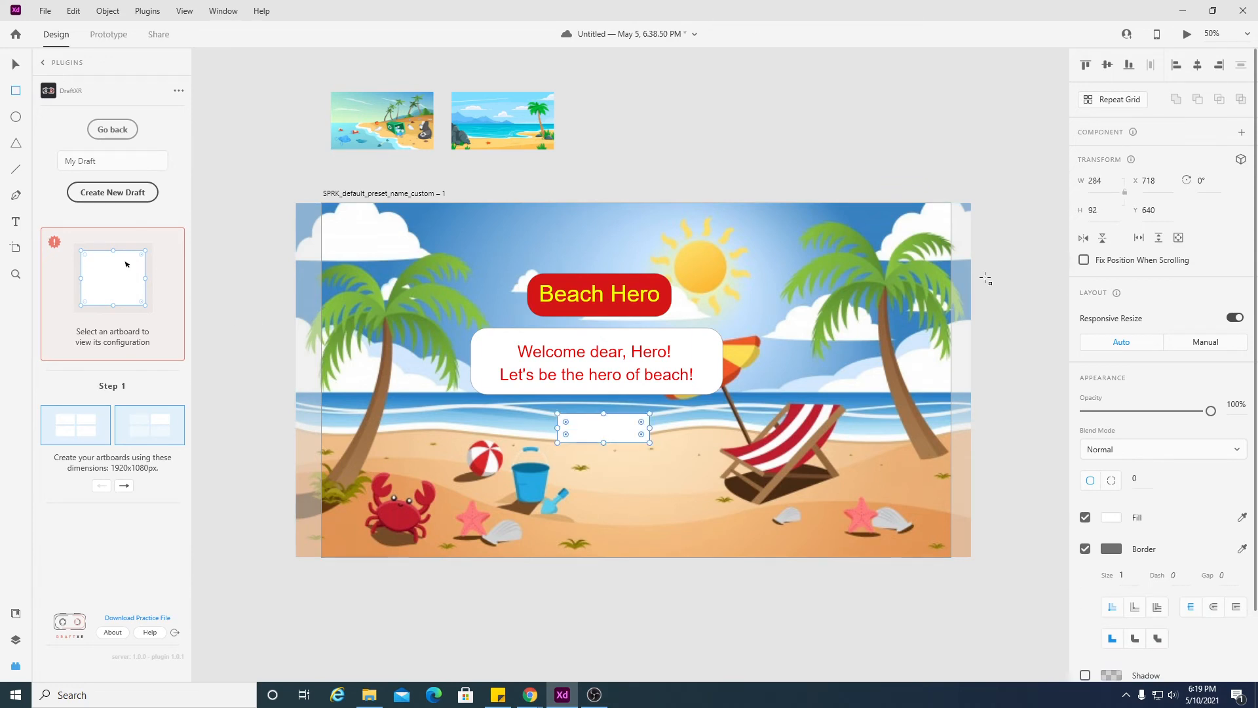
pyautogui.click(15, 221)
pyautogui.click(587, 436)
pyautogui.write('Start')
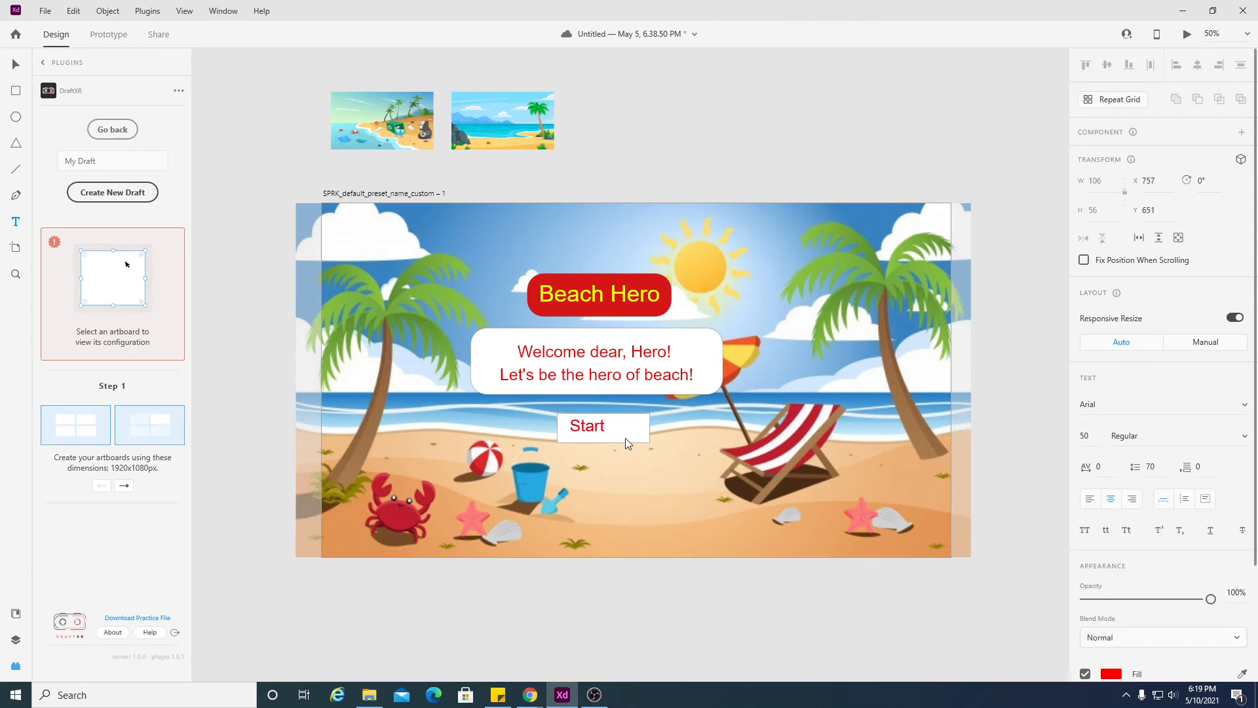
pyautogui.press('Escape')
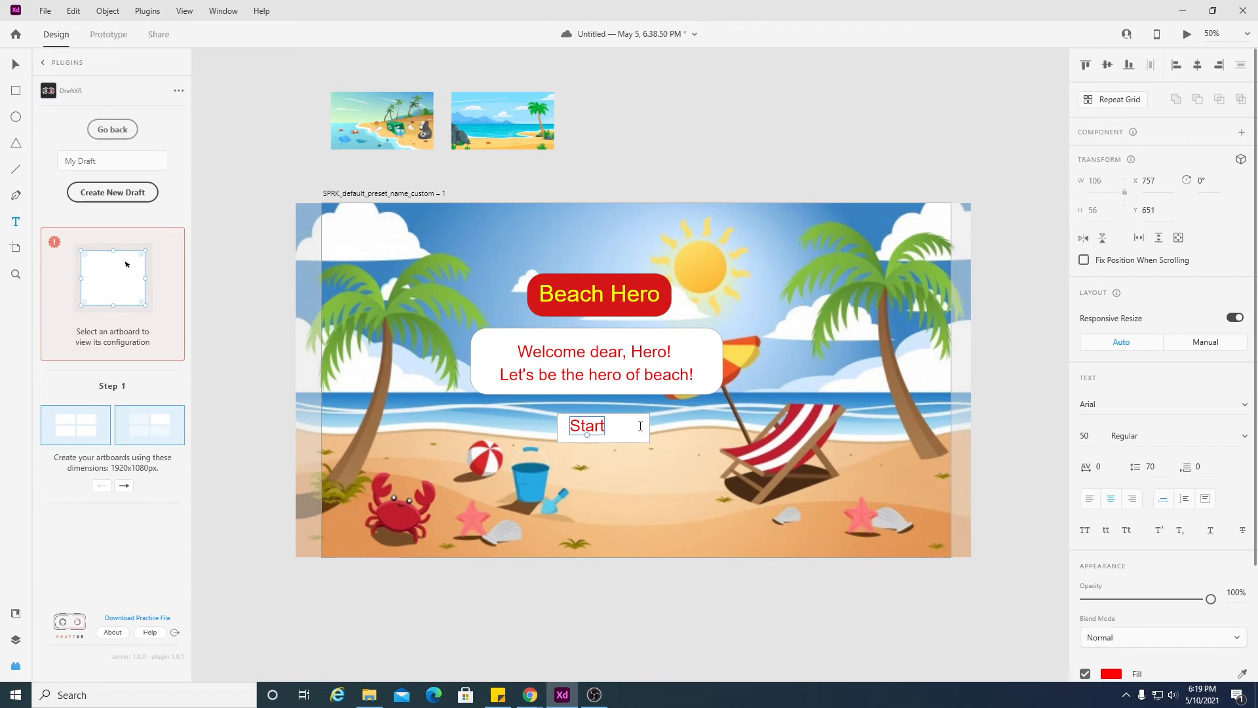
# - Draw a second rectangle about 284 × 82 below the Start rectangle and place the text "Exit" on it
pyautogui.click(15, 117)
pyautogui.click(17, 90)
pyautogui.moveTo(557, 457)
pyautogui.mouseDown()
pyautogui.moveTo(665, 488)
pyautogui.moveTo(651, 485)
pyautogui.mouseUp()
pyautogui.click(19, 224)
pyautogui.click(582, 474)
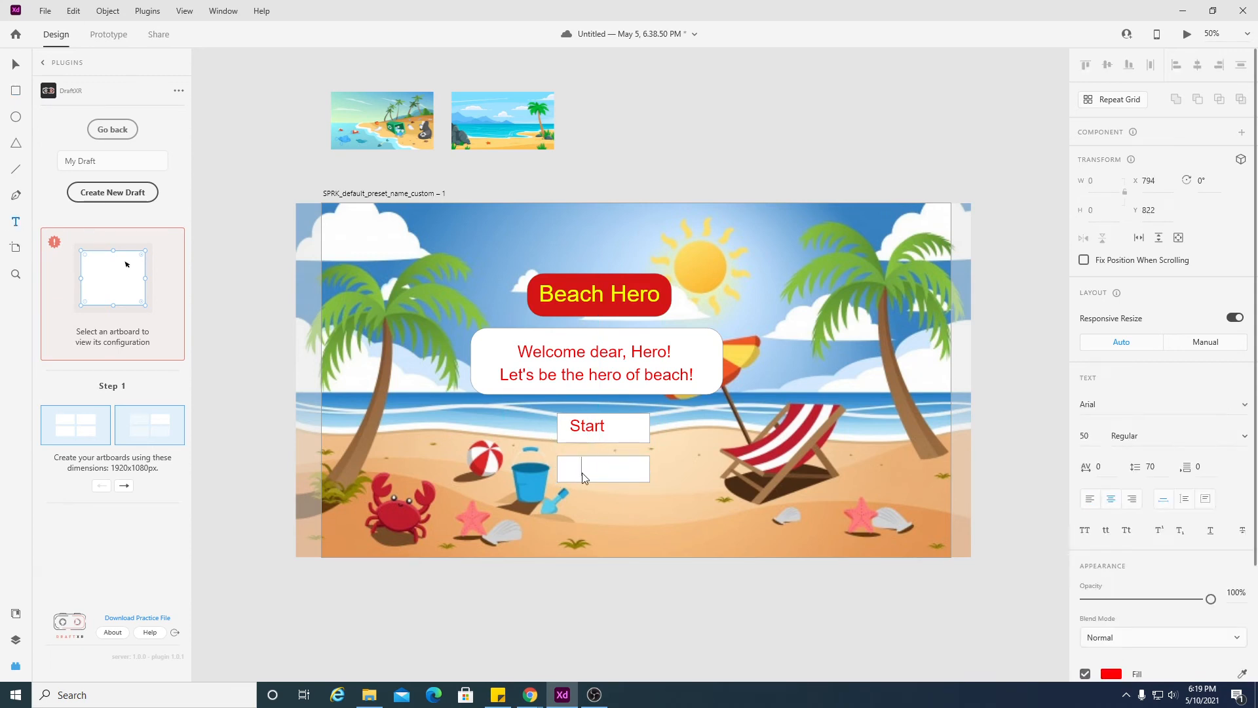
pyautogui.write('Exit')
# - Centre the "Exit" and "Start" labels in their rectangles by adding leading spaces to each text
pyautogui.moveTo(596, 467); pyautogui.dragTo(567, 466)
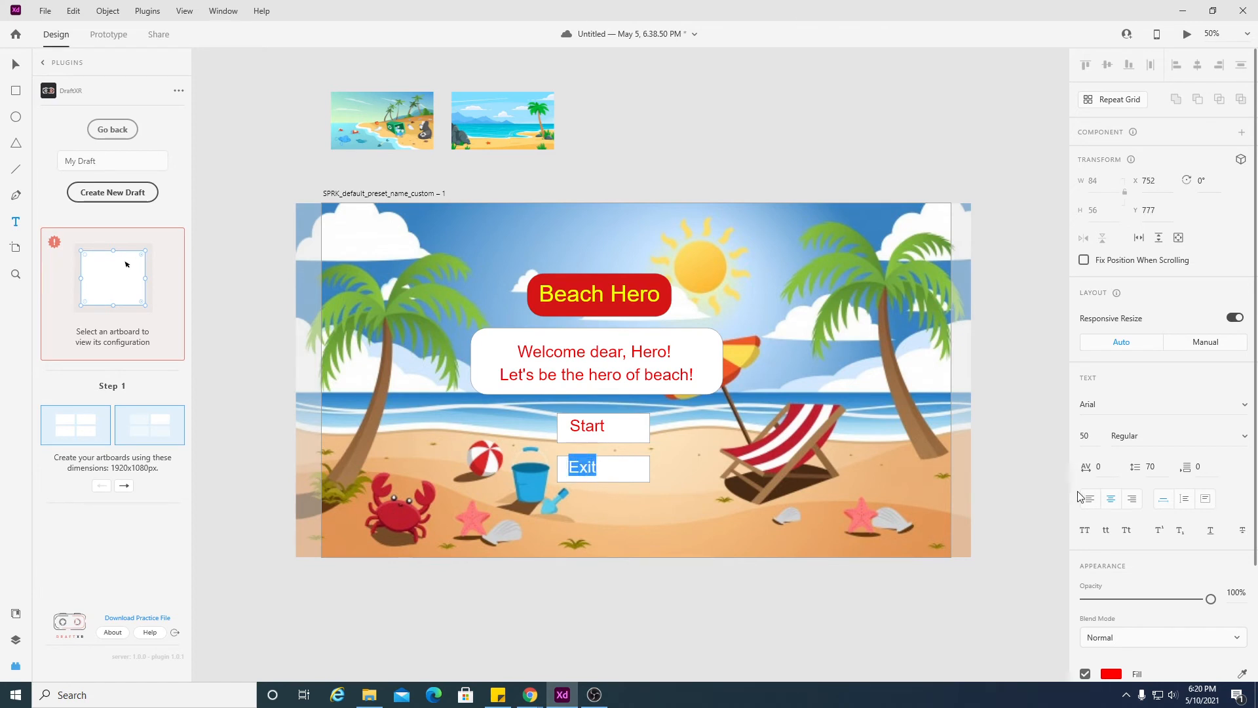
pyautogui.click(579, 466)
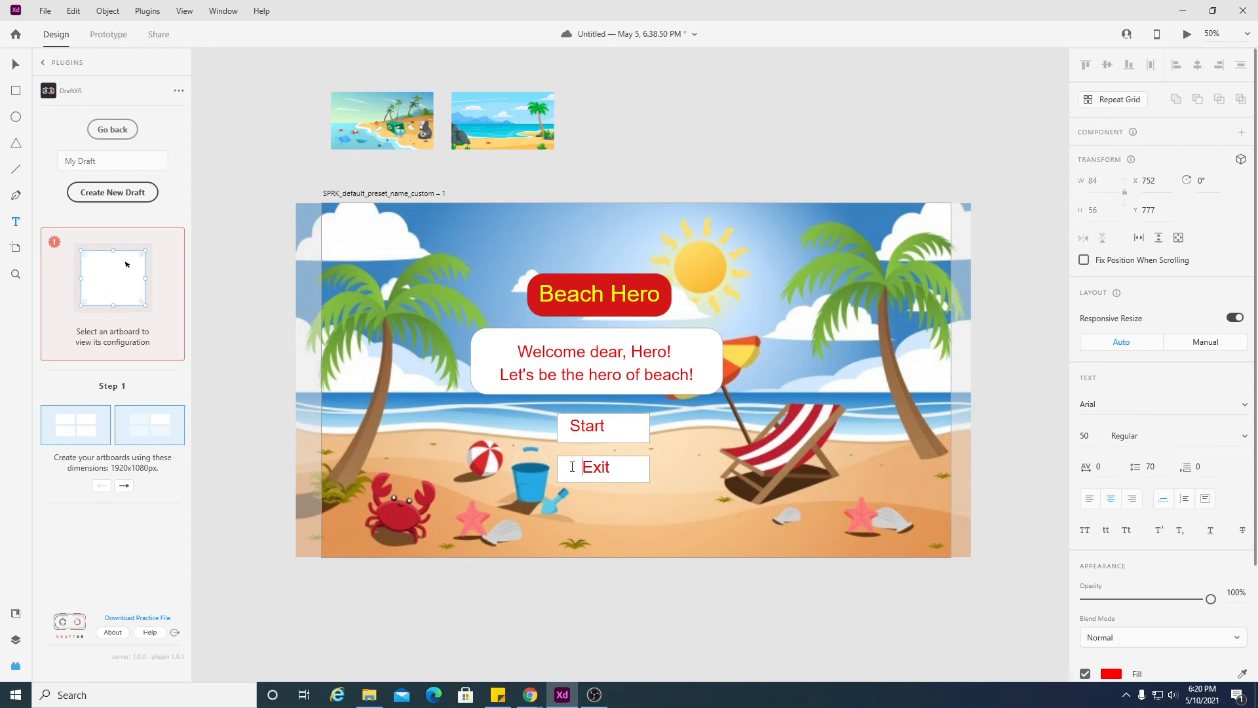
pyautogui.click(608, 429)
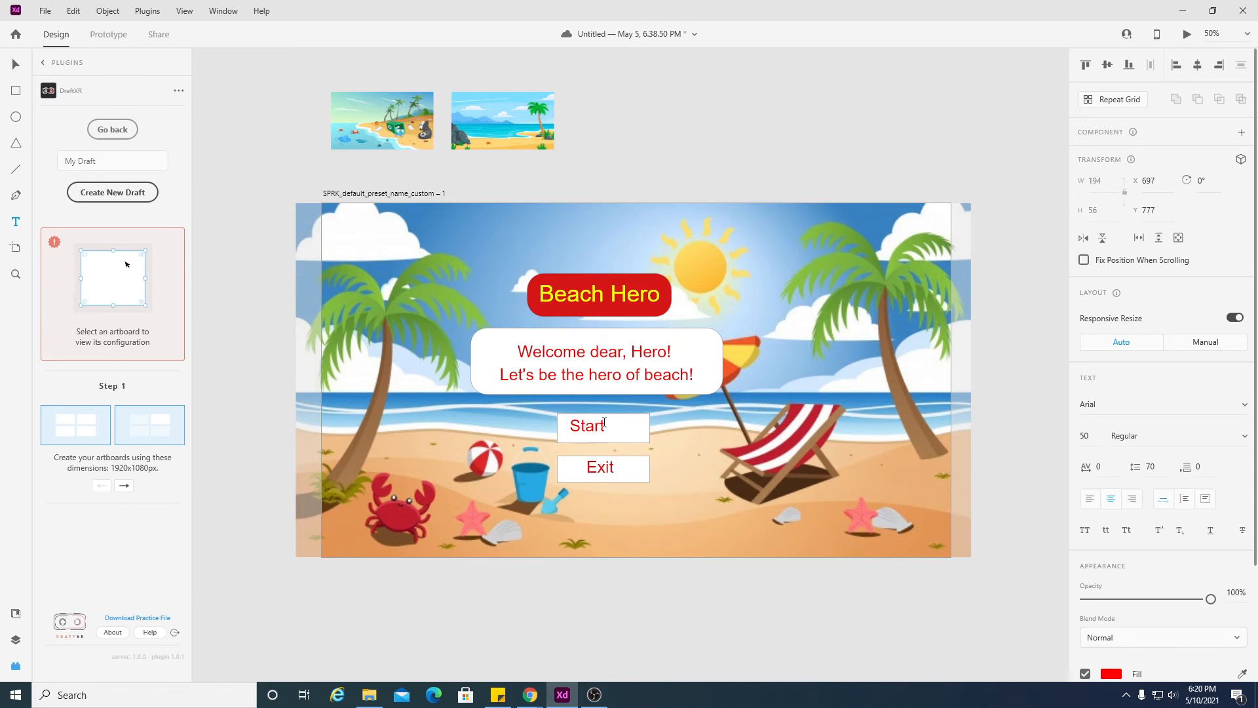
pyautogui.doubleClick(606, 429)
pyautogui.click(574, 427)
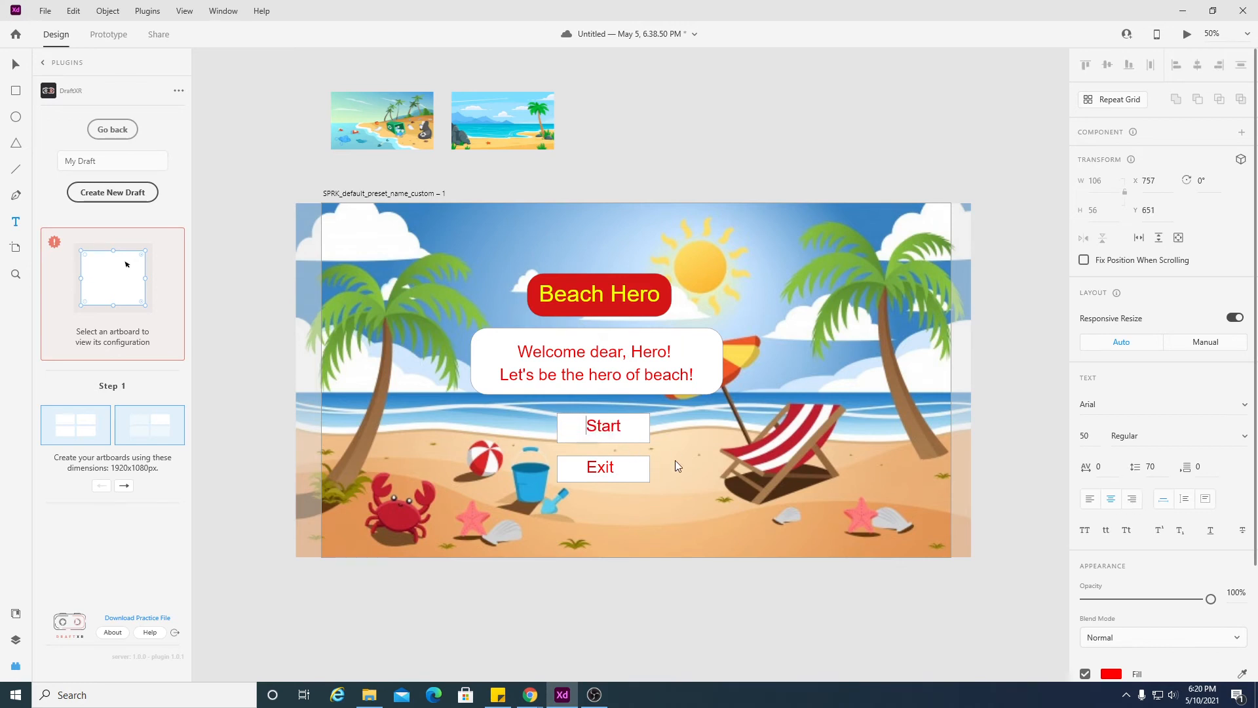
pyautogui.click(687, 432)
pyautogui.click(647, 430)
pyautogui.click(640, 427)
pyautogui.click(639, 428)
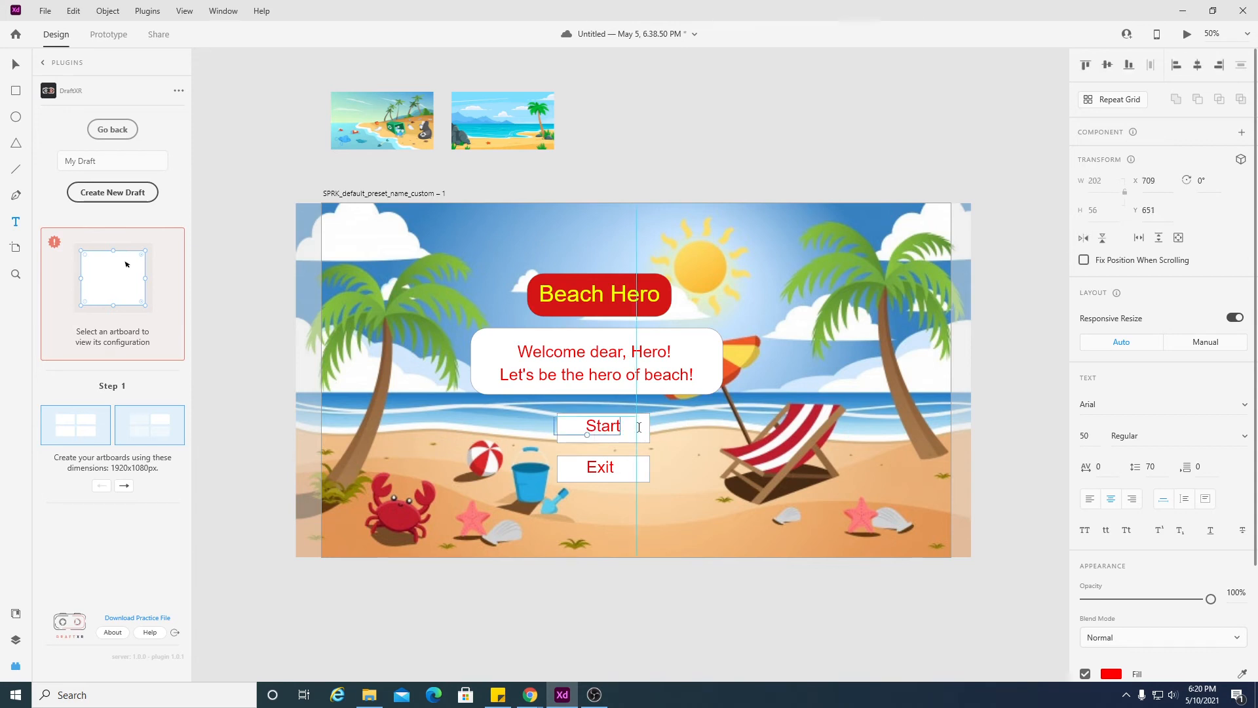
pyautogui.click(636, 478)
pyautogui.click(633, 430)
pyautogui.press('Escape')
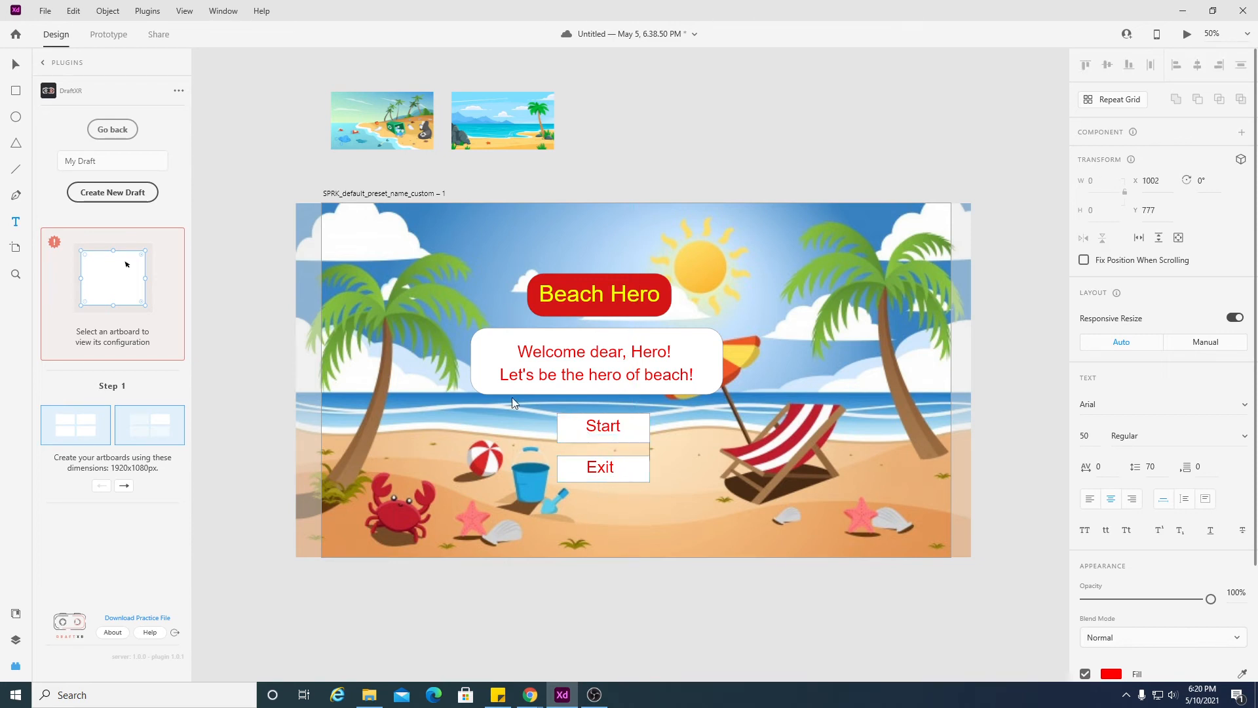
# - Round all four corners of the Start rectangle with a radius of 50
pyautogui.click(16, 64)
pyautogui.click(631, 427)
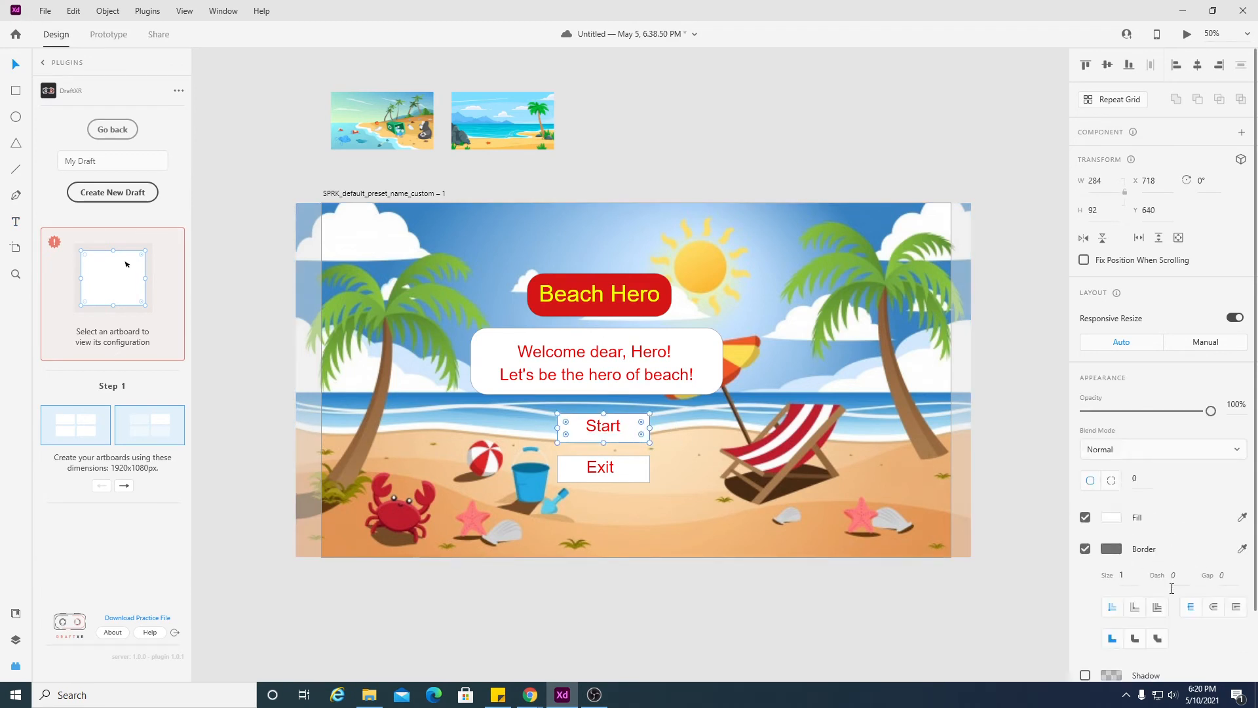
pyautogui.click(1113, 481)
pyautogui.click(1137, 481)
pyautogui.write('50')
pyautogui.click(1168, 479)
pyautogui.write('50')
pyautogui.click(1199, 478)
pyautogui.write('50')
pyautogui.click(1219, 481)
pyautogui.write('50')
pyautogui.press('Return')
# - Round all four corners of the Exit rectangle with a radius of 50
pyautogui.click(641, 470)
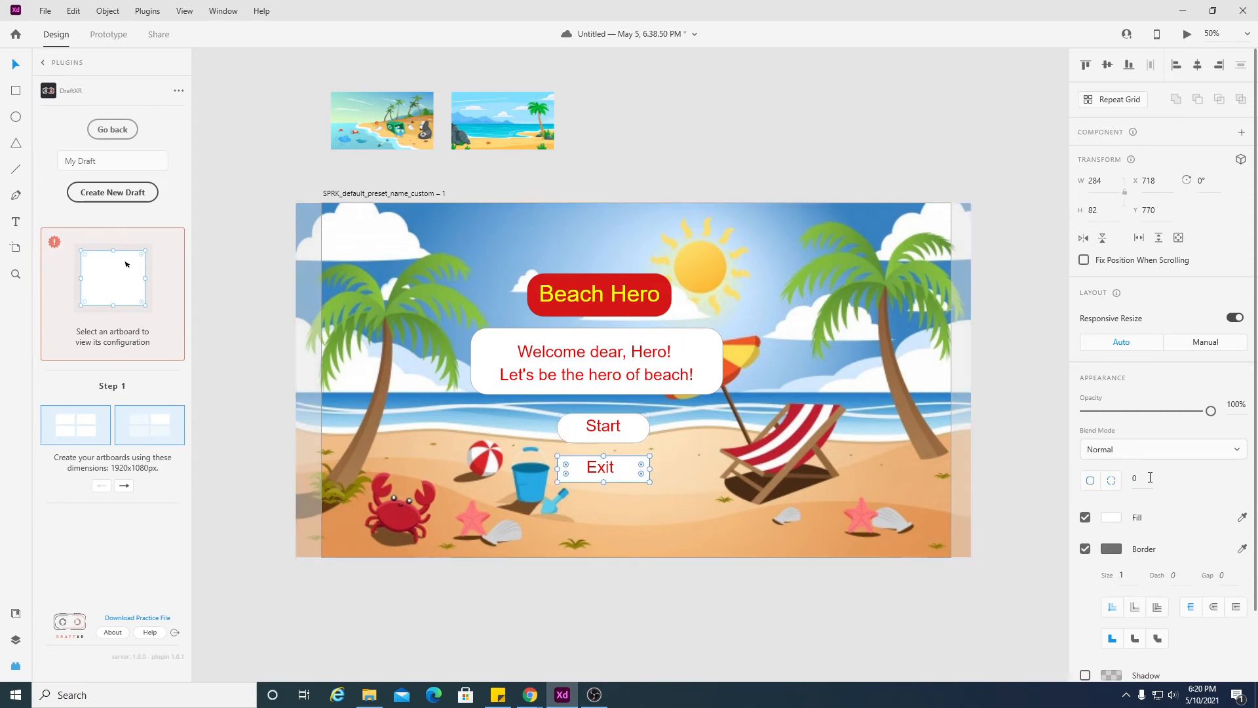
pyautogui.click(1112, 481)
pyautogui.write('50')
pyautogui.moveTo(1174, 477); pyautogui.dragTo(1149, 476)
pyautogui.press('5')
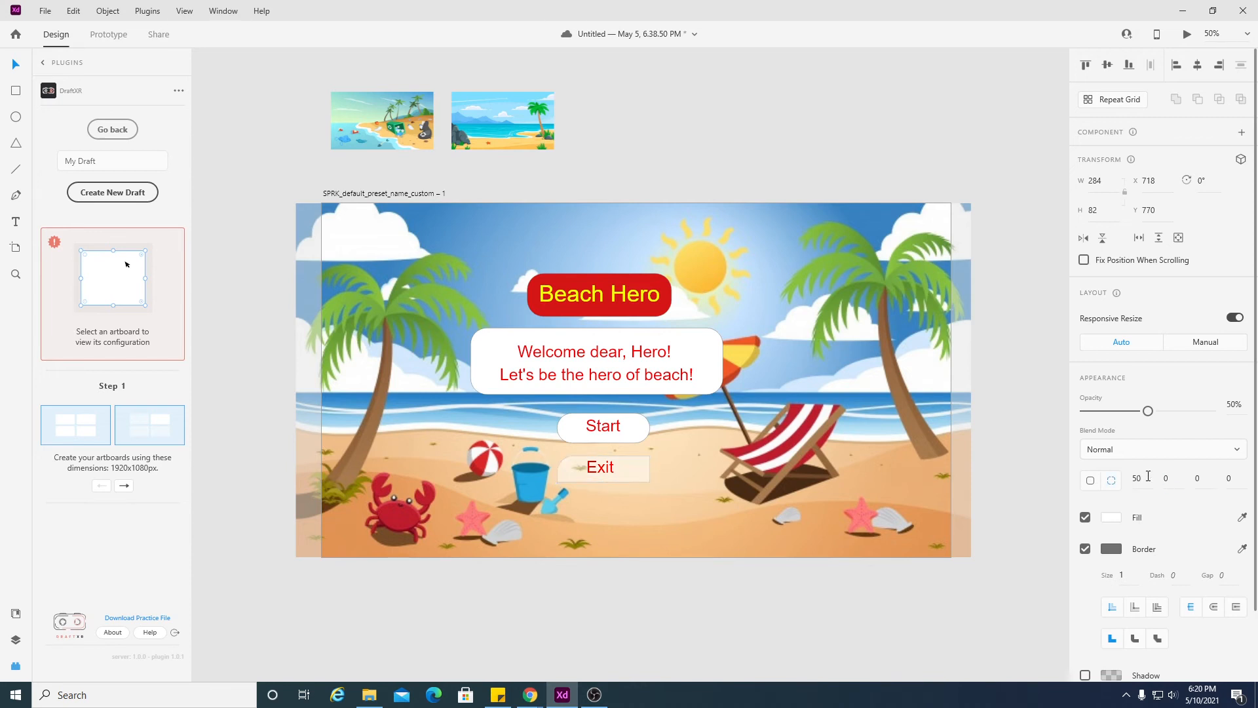
pyautogui.click(1160, 478)
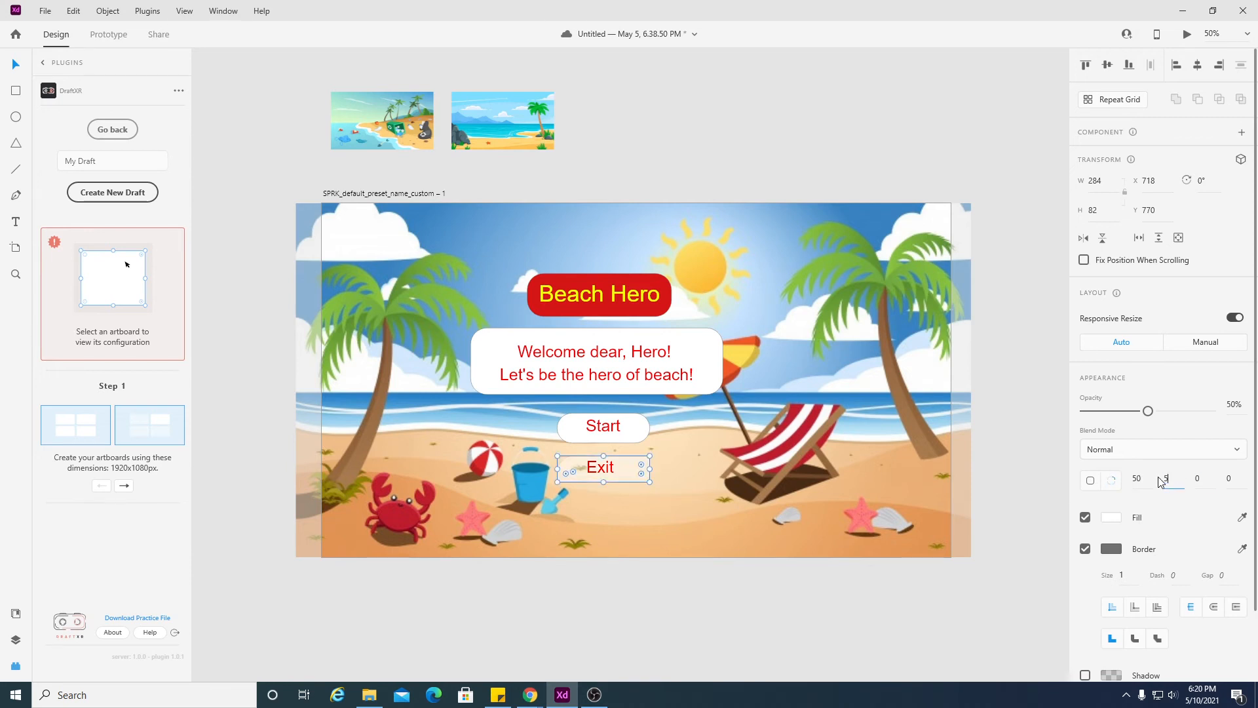
pyautogui.write('50')
pyautogui.click(1207, 478)
pyautogui.write('50')
pyautogui.click(1228, 481)
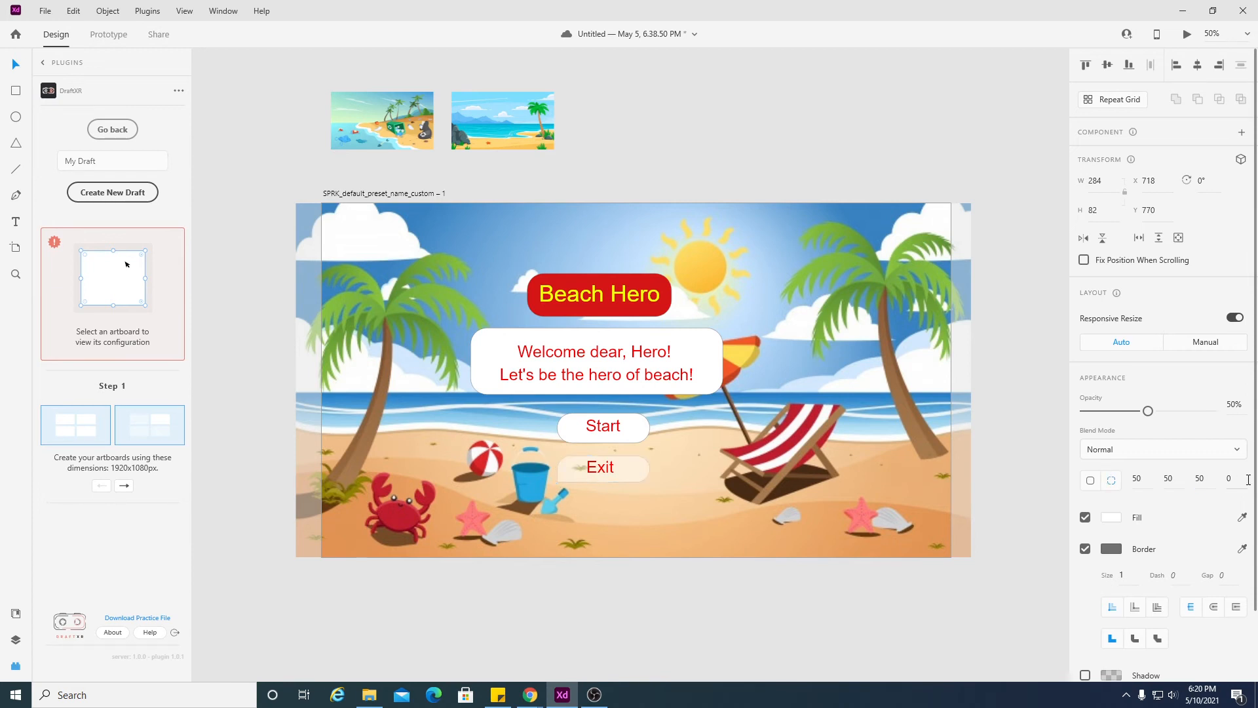
pyautogui.press('Return')
# - Restore the Exit rectangle's opacity to 100% and select the white rectangle behind the welcome text
pyautogui.click(679, 463)
pyautogui.click(642, 469)
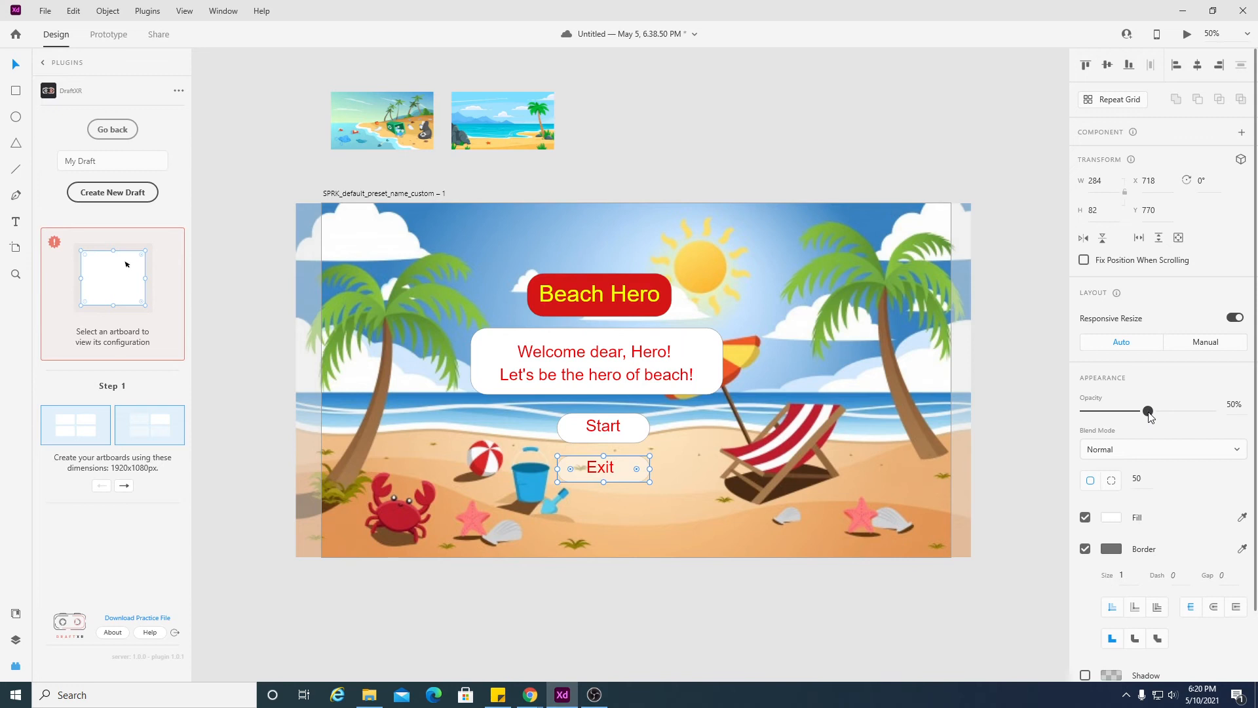
pyautogui.moveTo(1148, 411); pyautogui.dragTo(1257, 413)
pyautogui.click(694, 470)
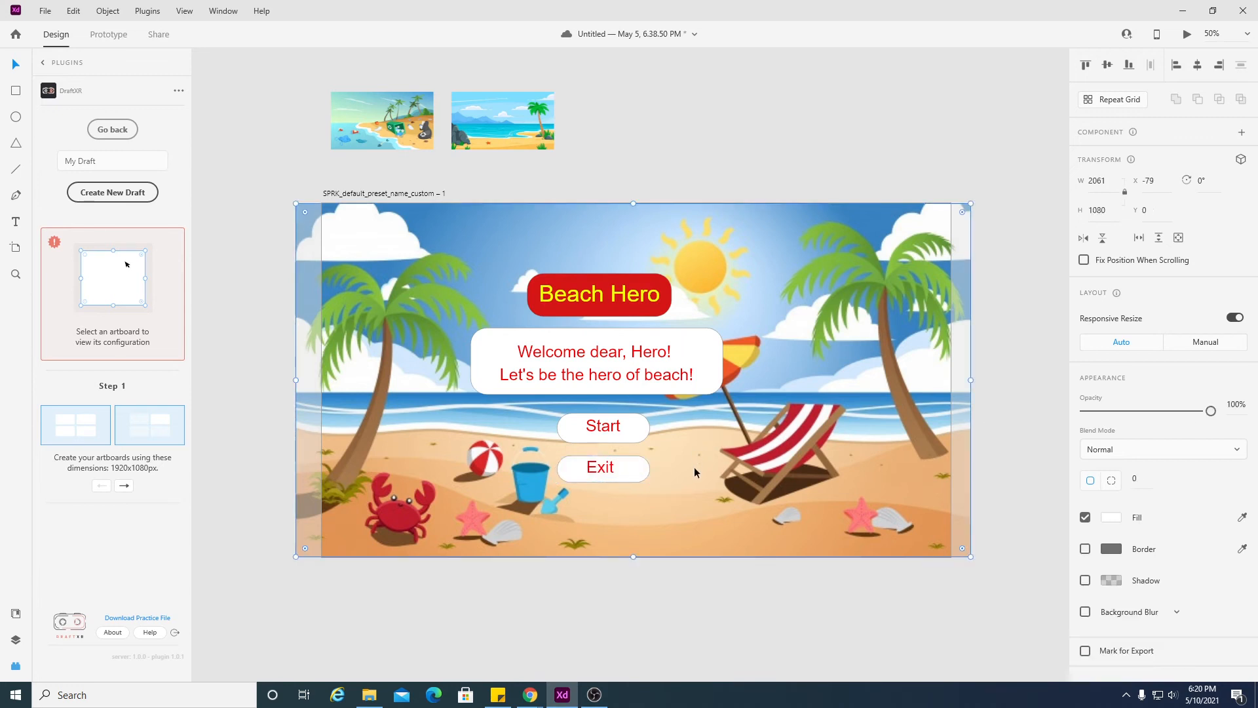
pyautogui.click(709, 352)
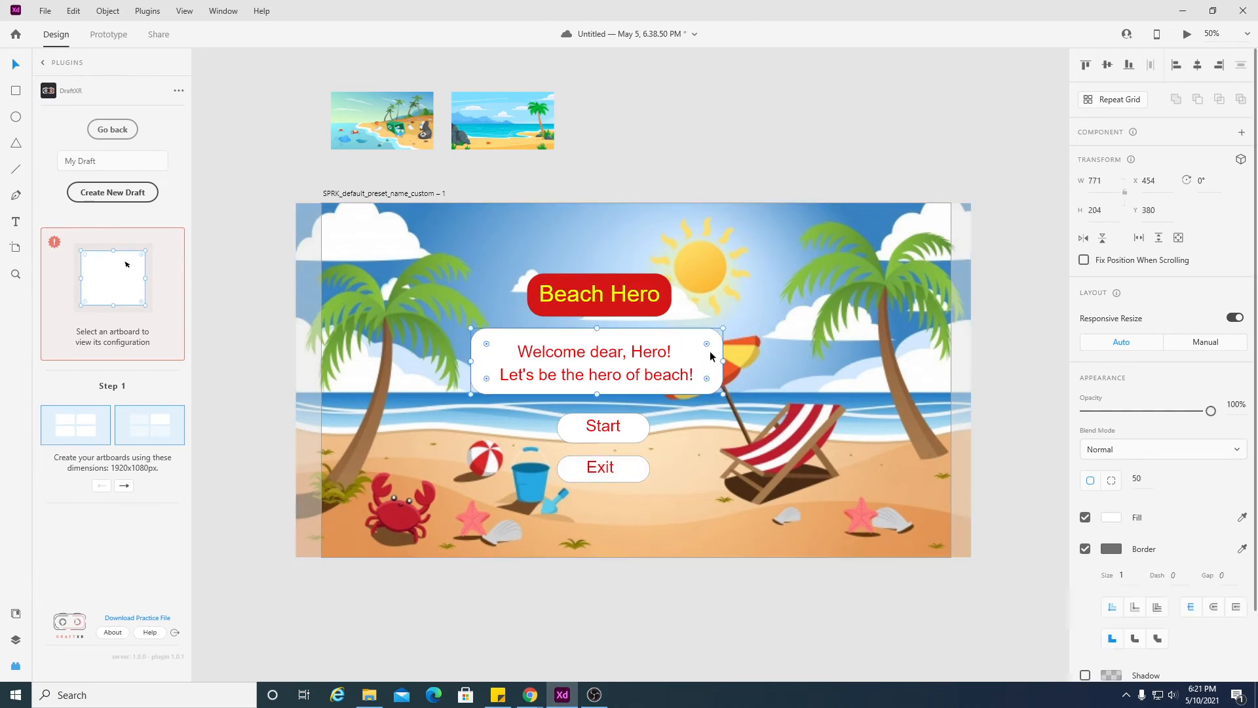
# - Clear the canvas selection and advance the DraftXR setup guide to Step 3
pyautogui.click(683, 452)
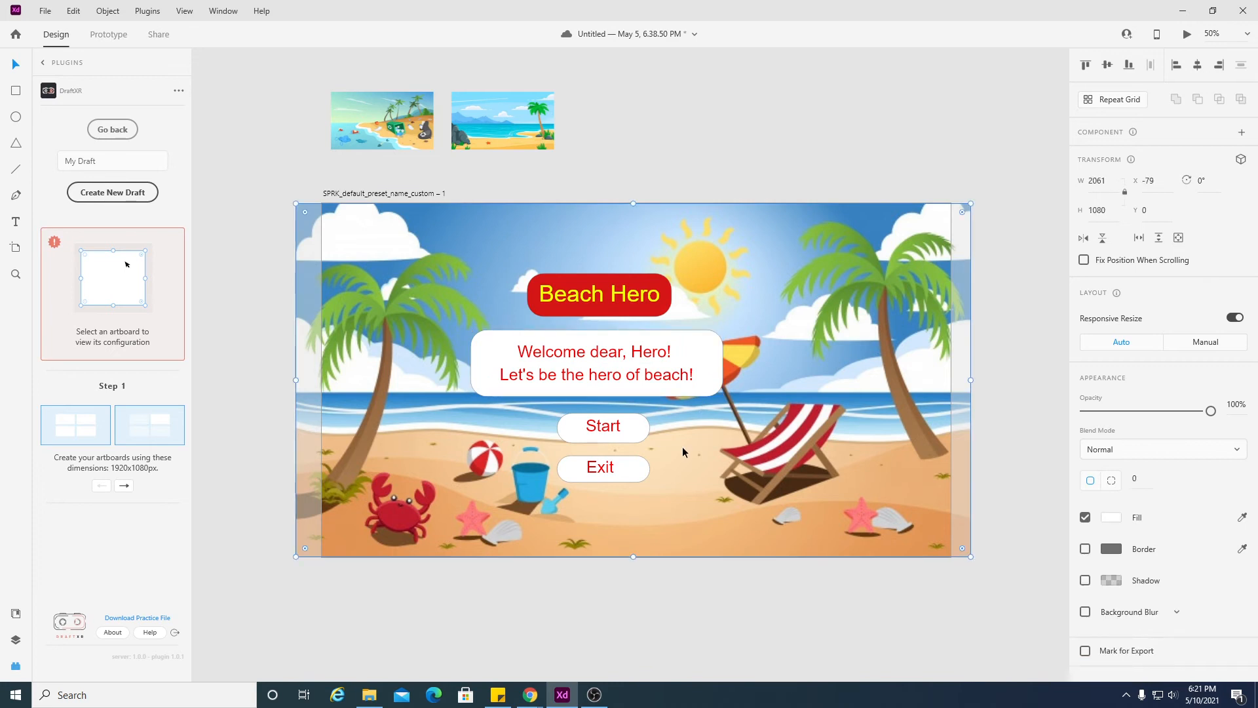
pyautogui.click(760, 597)
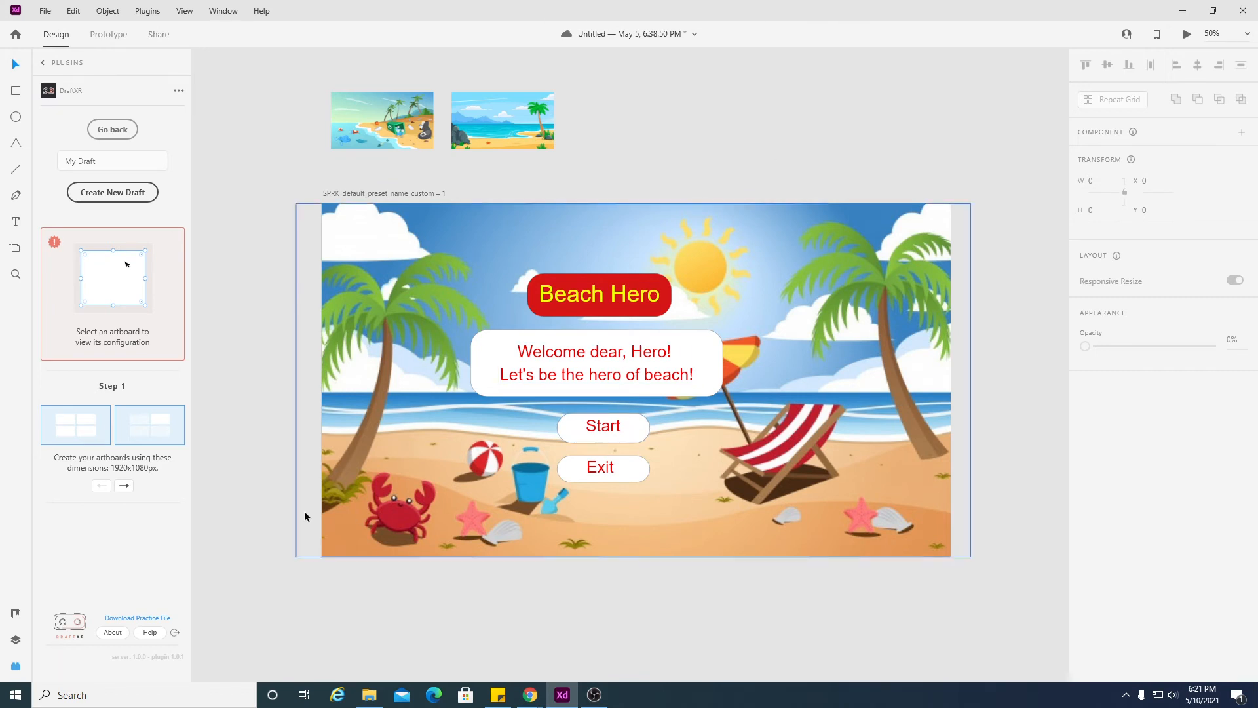
pyautogui.click(126, 486)
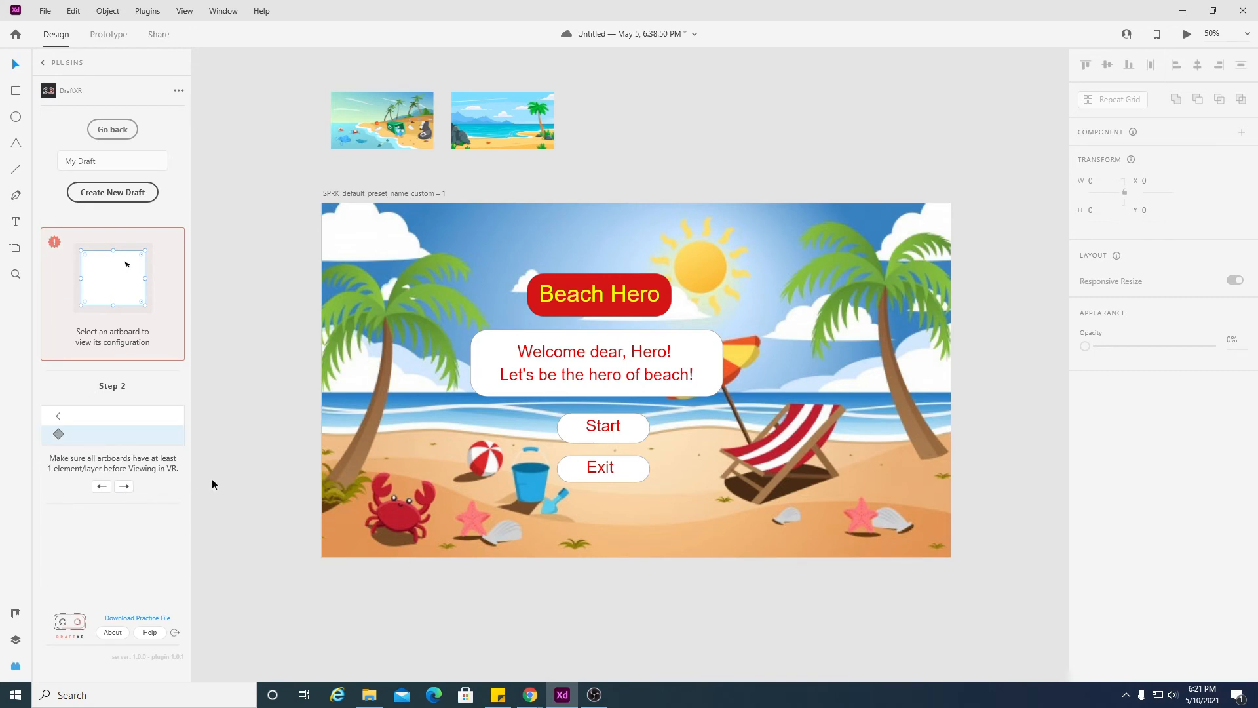
pyautogui.click(123, 486)
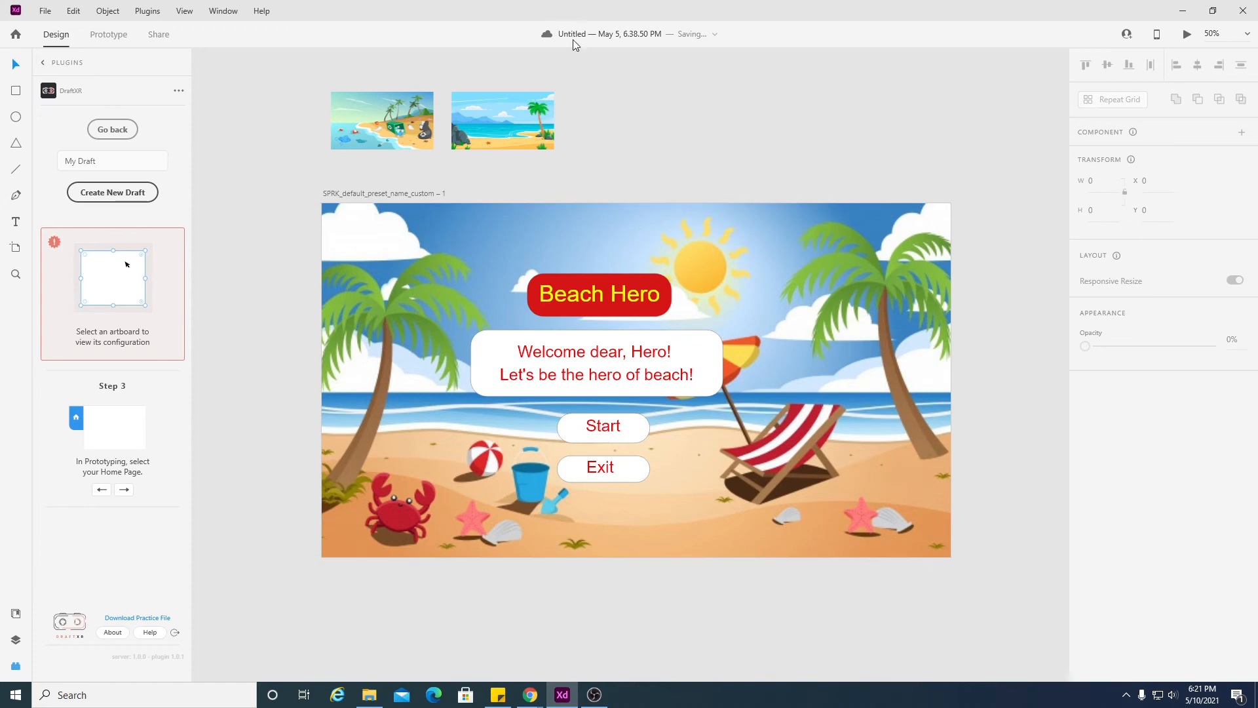
# - Rename the document to "Beach Hero - Intro Scene"
pyautogui.click(608, 34)
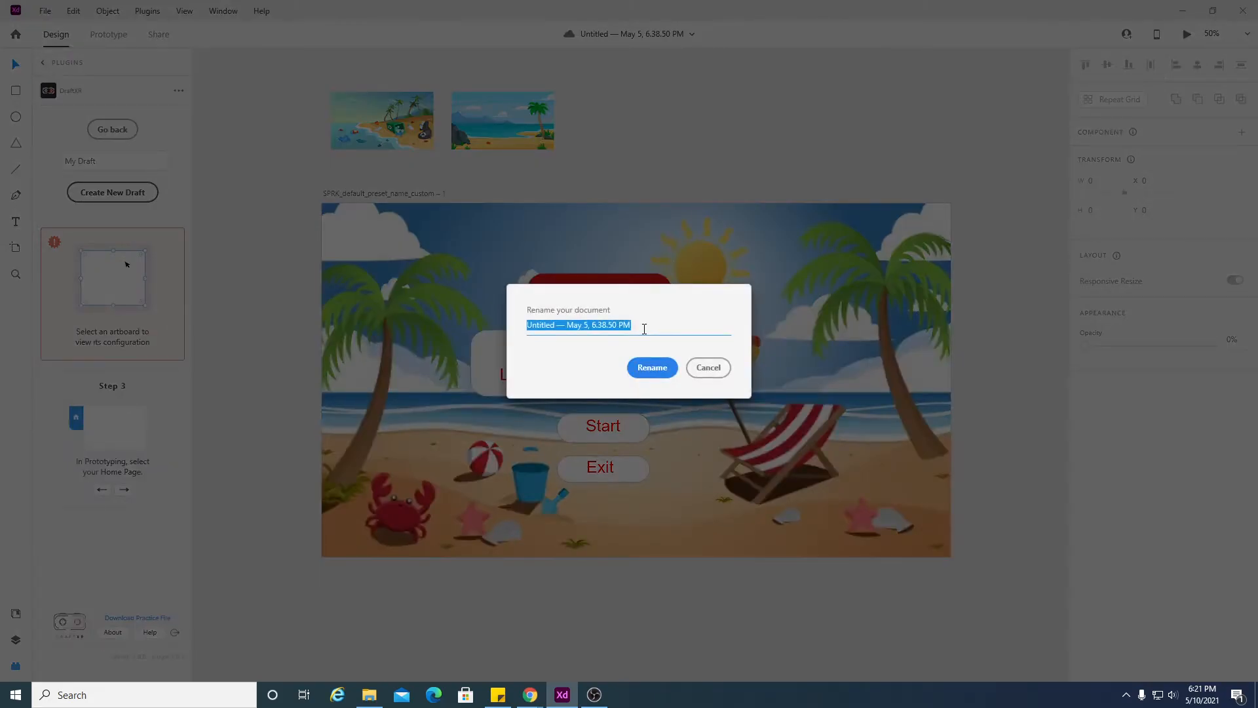
pyautogui.write('Beach Hero -')
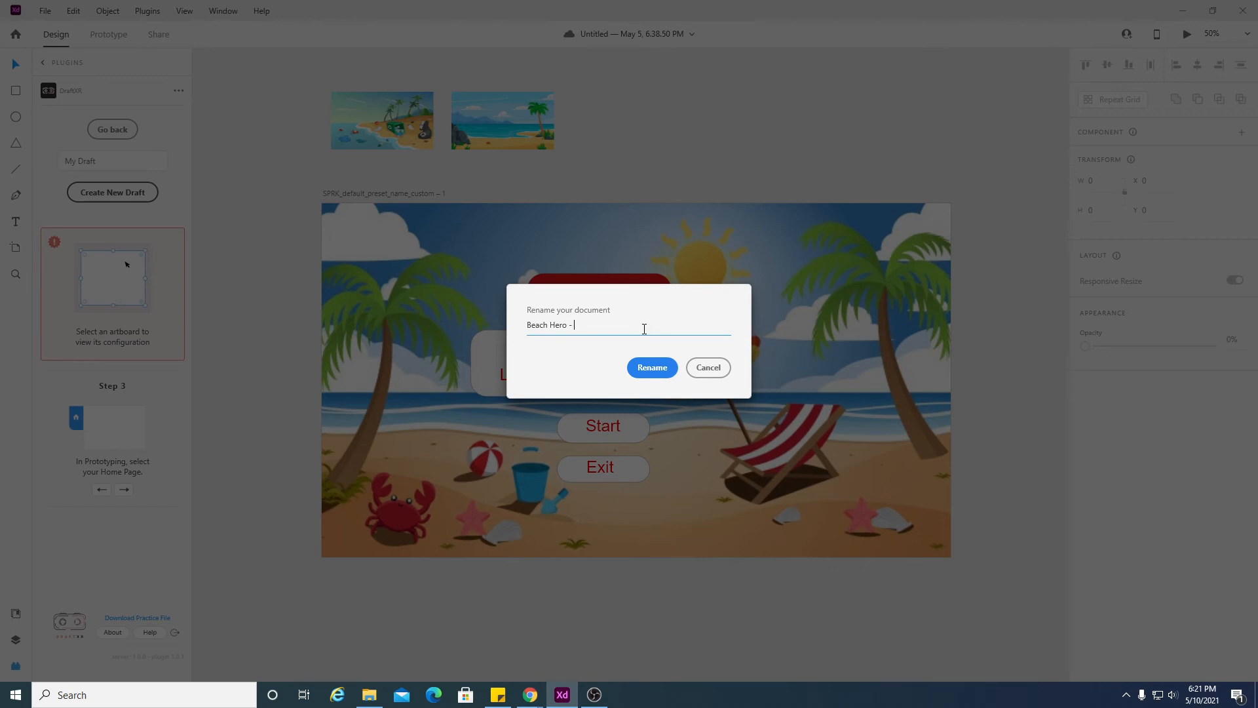
pyautogui.write('Intro Scene')
pyautogui.press('Return')
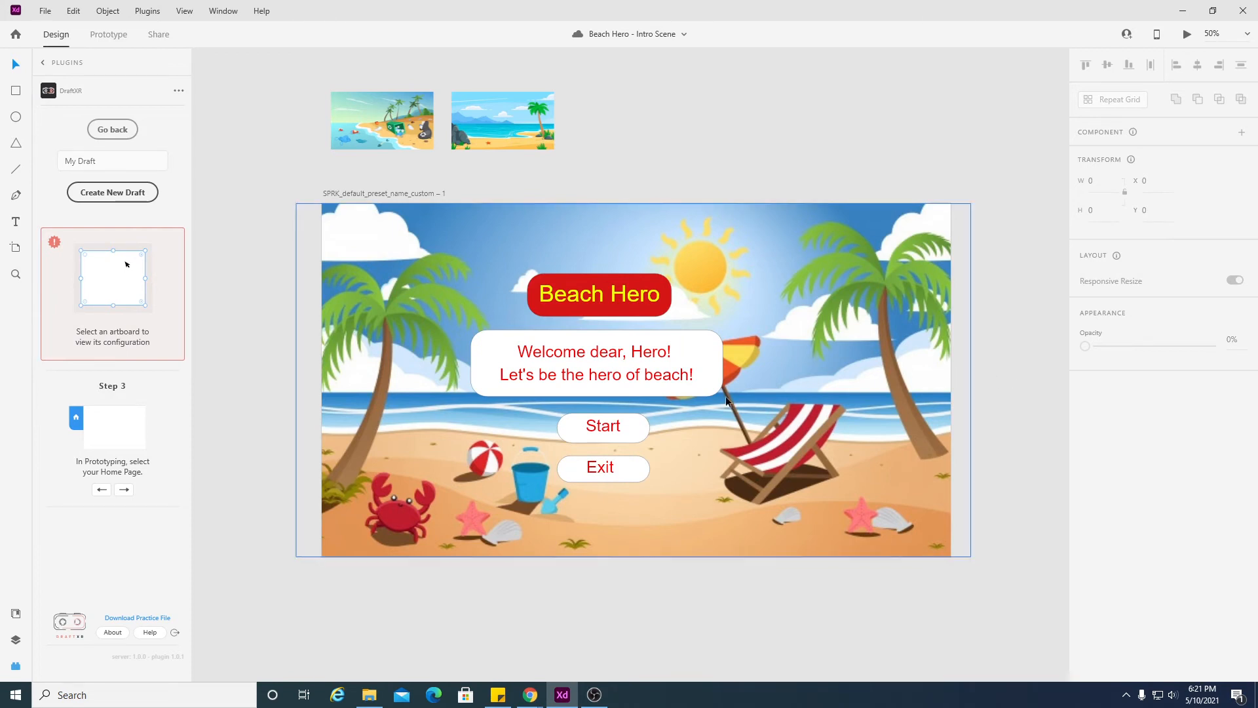
# - Create a new DraftXR draft named "BeachHero_Intro"
pyautogui.click(146, 163)
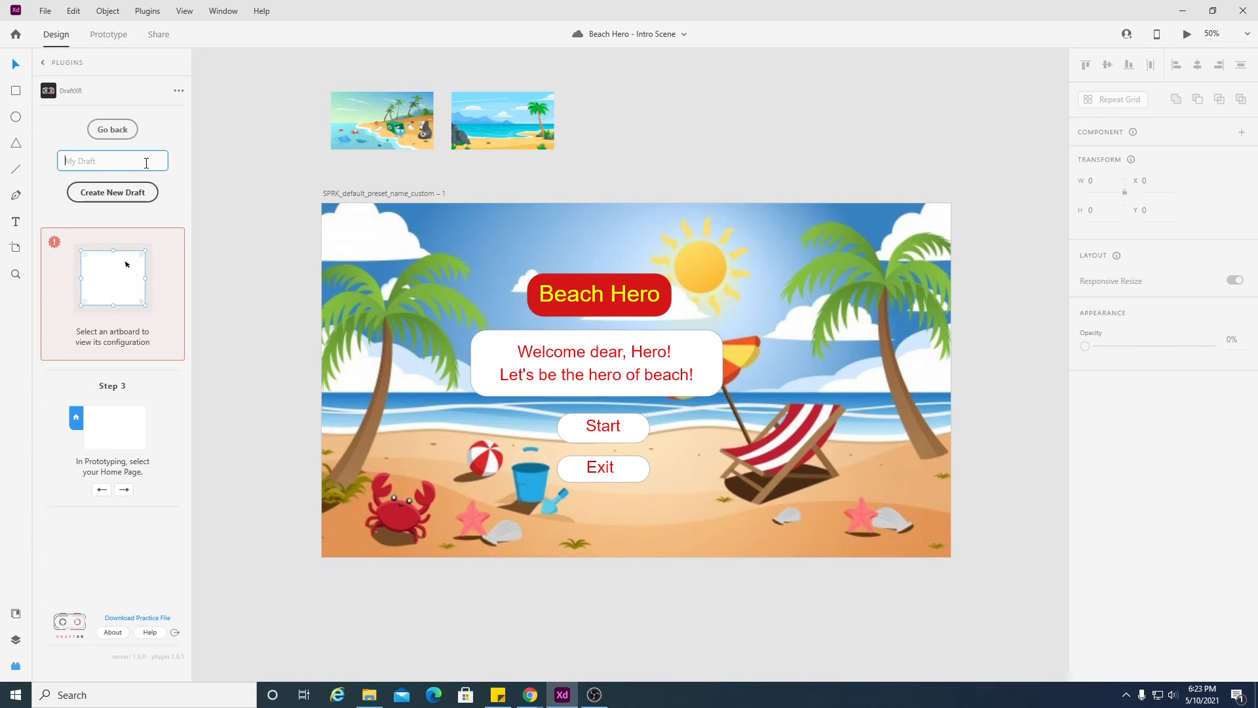
pyautogui.write('B')
pyautogui.press('Return')
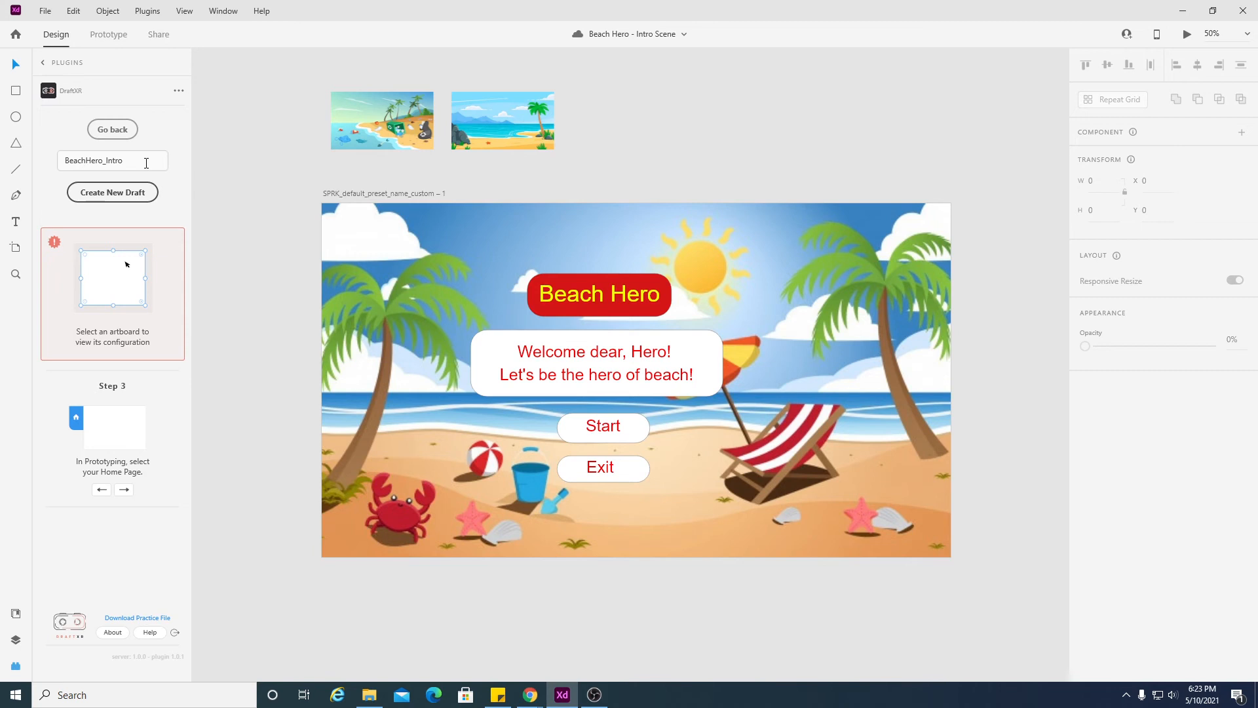
pyautogui.click(129, 194)
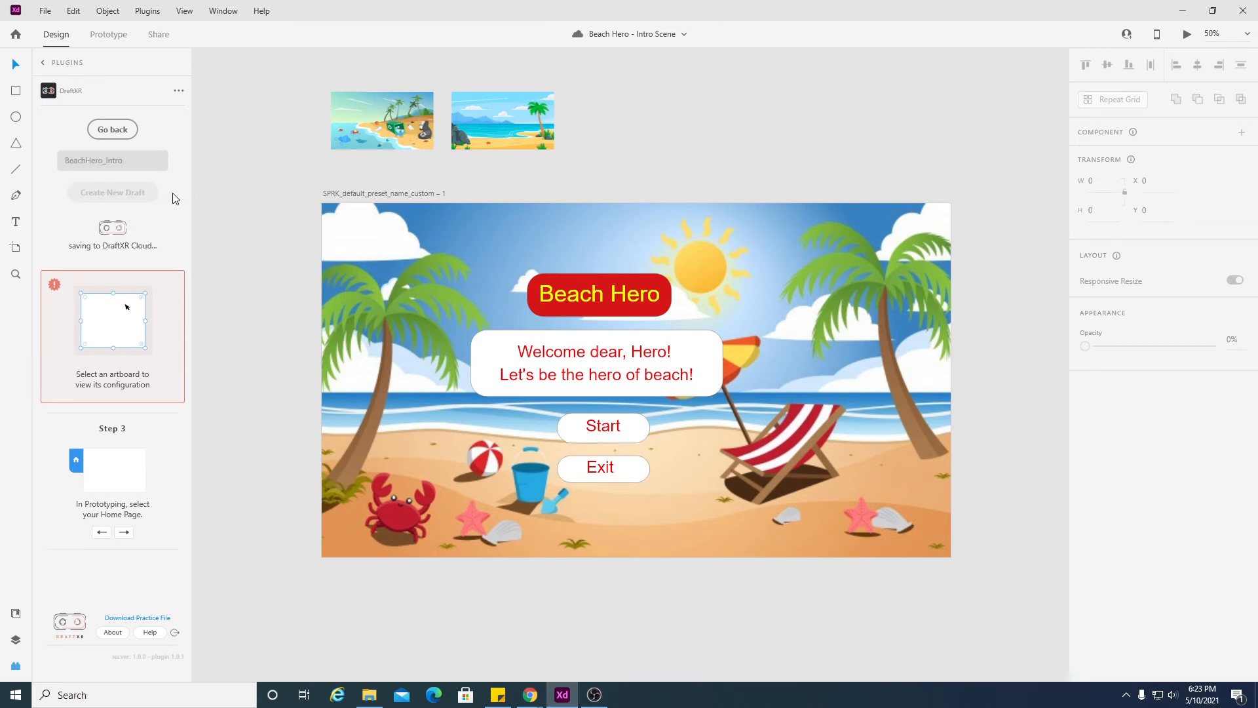
# - Switch to Chrome to look around the published Beach Hero VR scene by rotating the view, and return to Adobe XD
pyautogui.hotkey('alt', 'Tab')
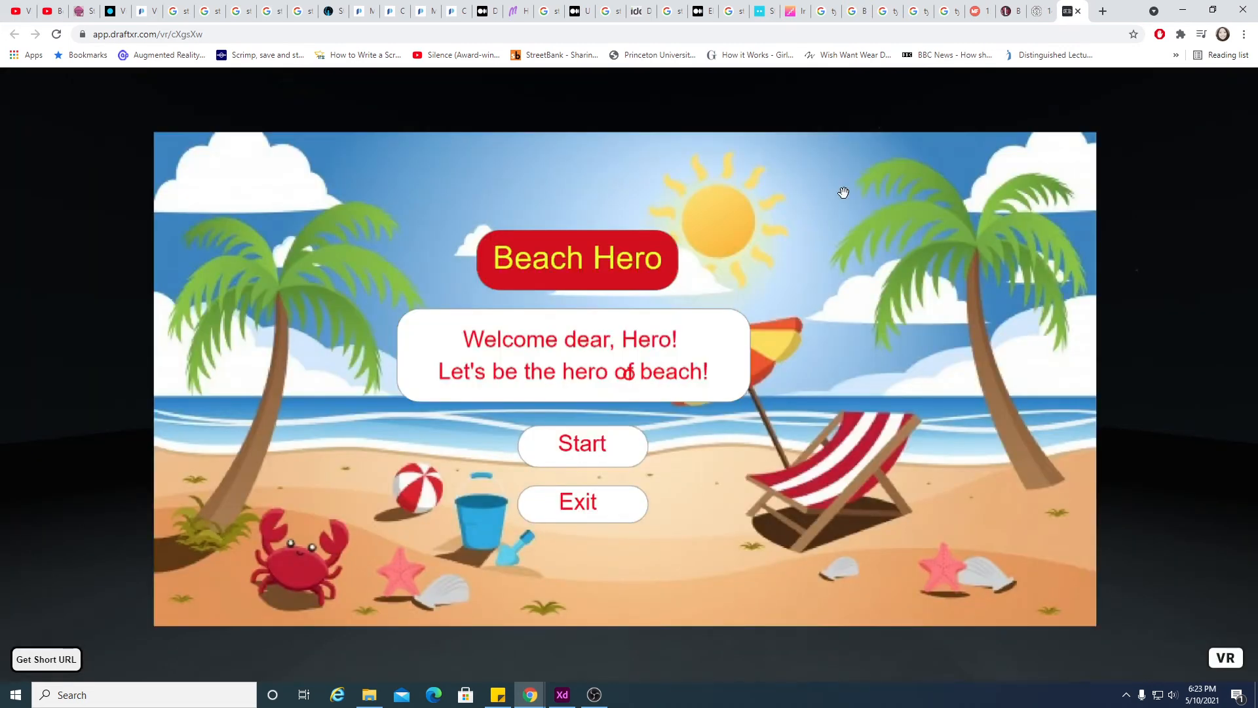
pyautogui.moveTo(840, 288); pyautogui.dragTo(754, 255)
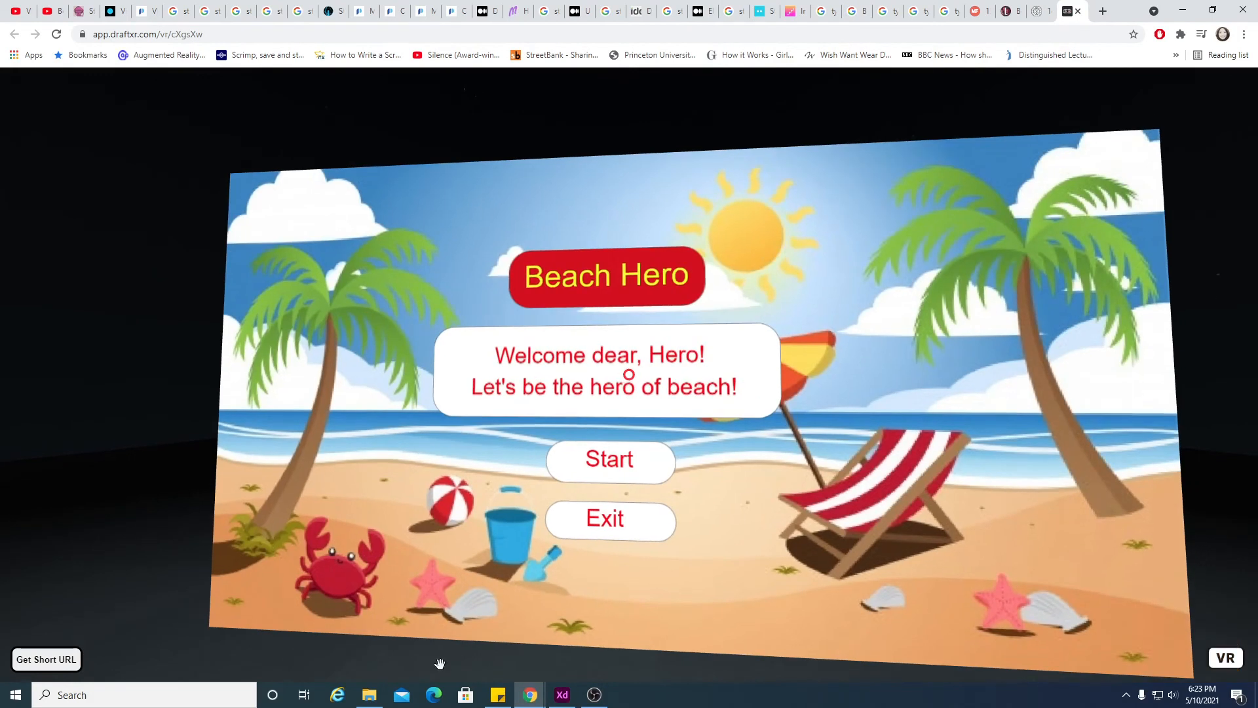
pyautogui.click(562, 695)
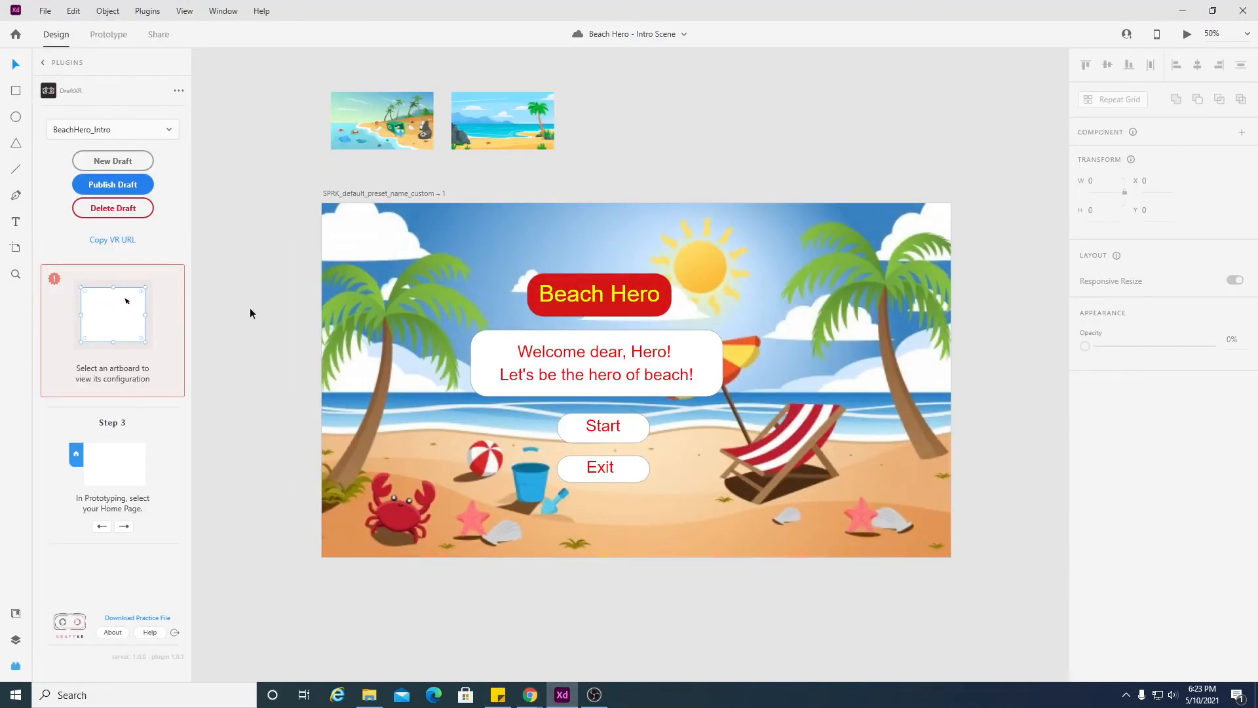
# - Draw a second blank artboard to the right of the Beach Hero title-screen artboard
pyautogui.scroll(-1, 435, 407)
pyautogui.click(16, 274)
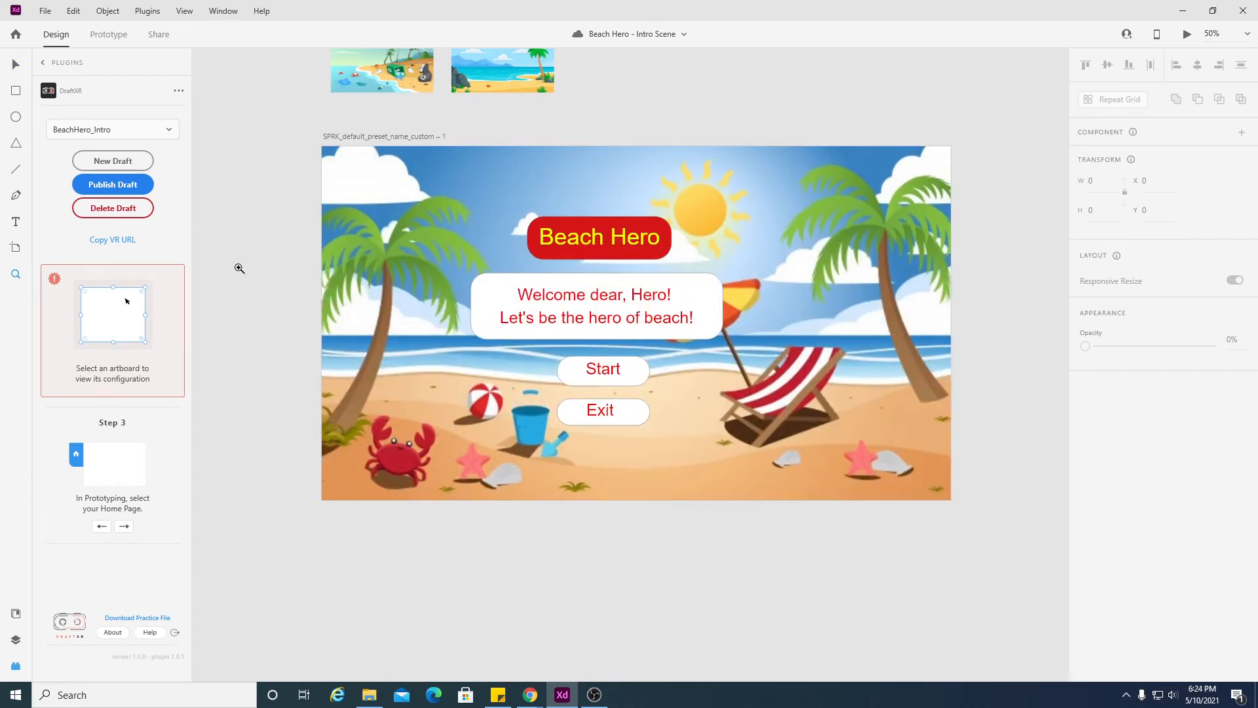
pyautogui.hotkey('ctrl', '-')
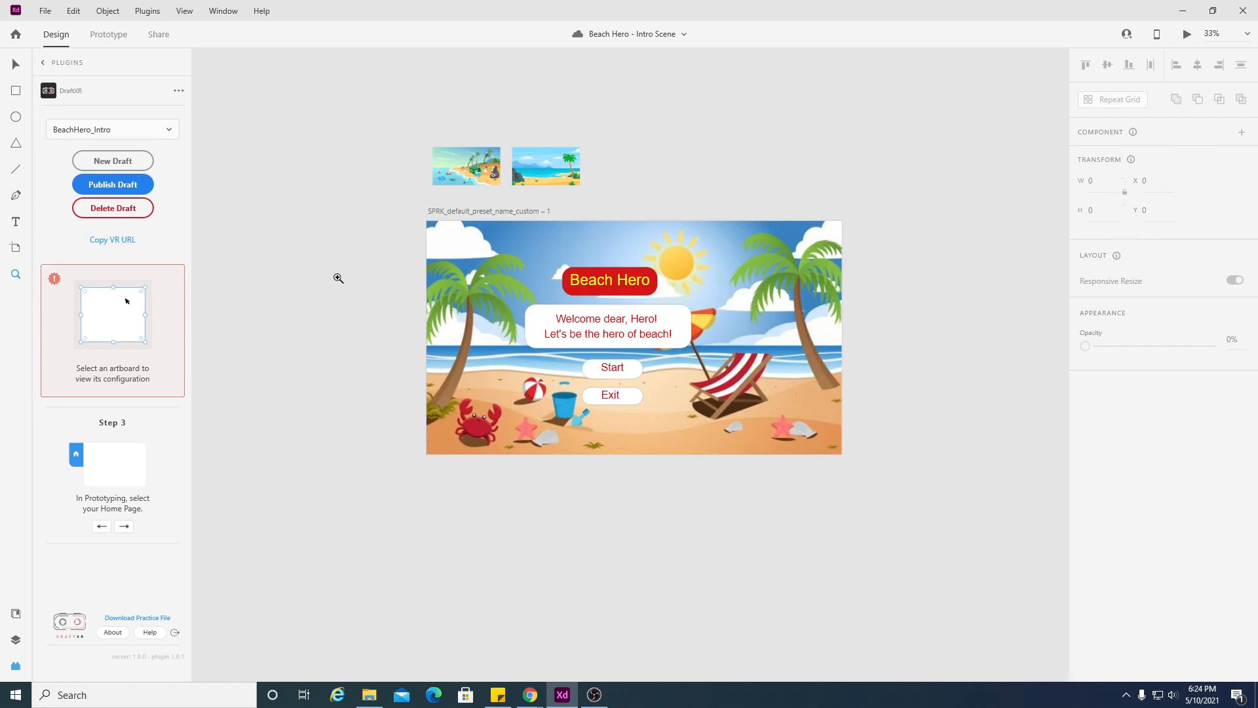
pyautogui.click(16, 64)
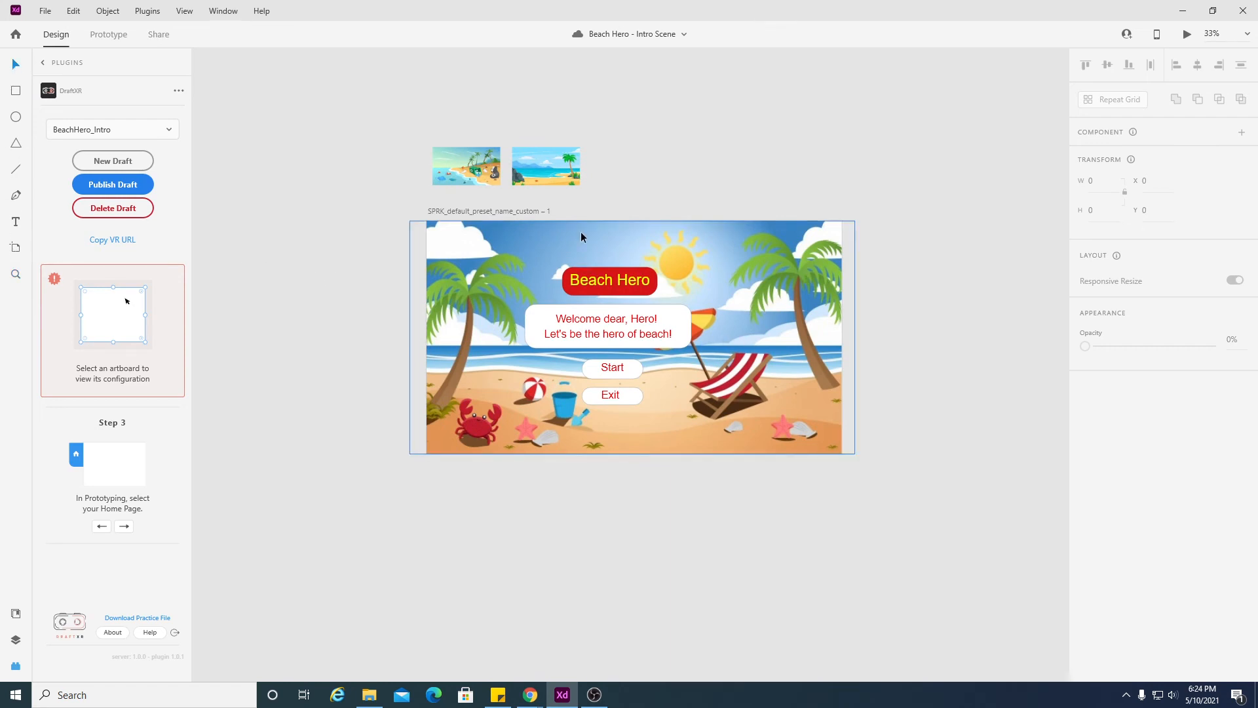
pyautogui.click(16, 248)
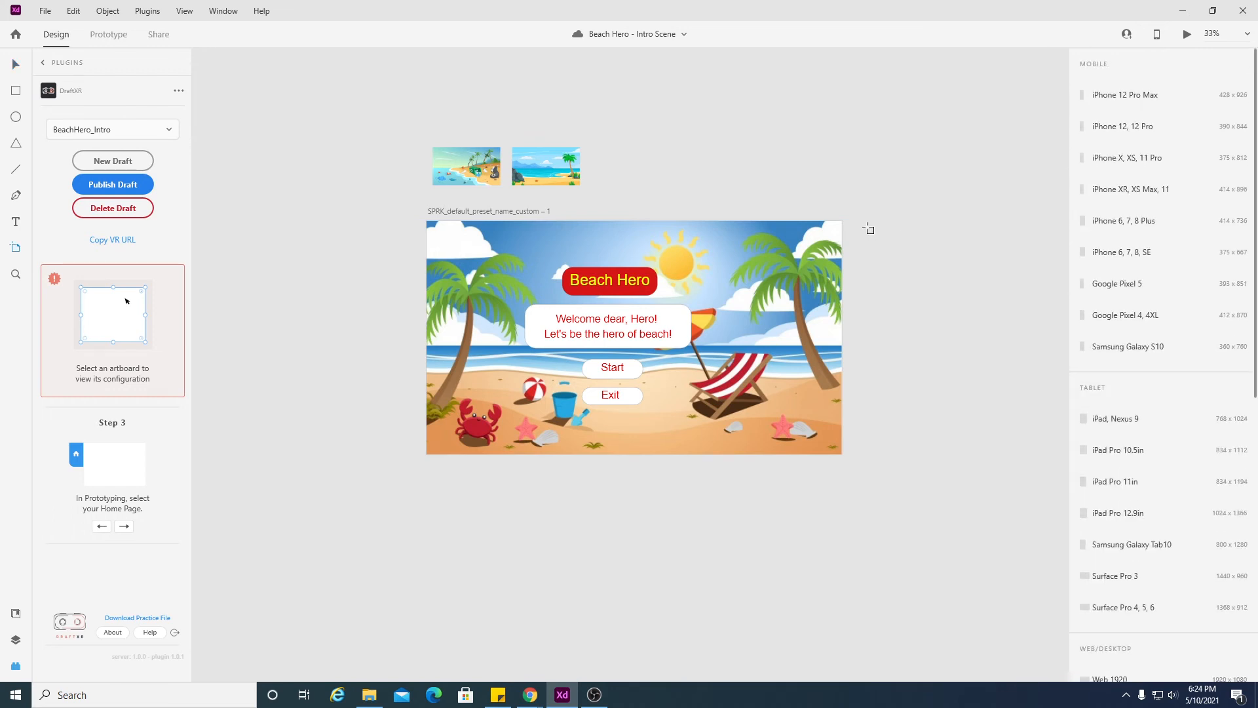
pyautogui.moveTo(866, 226); pyautogui.dragTo(1024, 413)
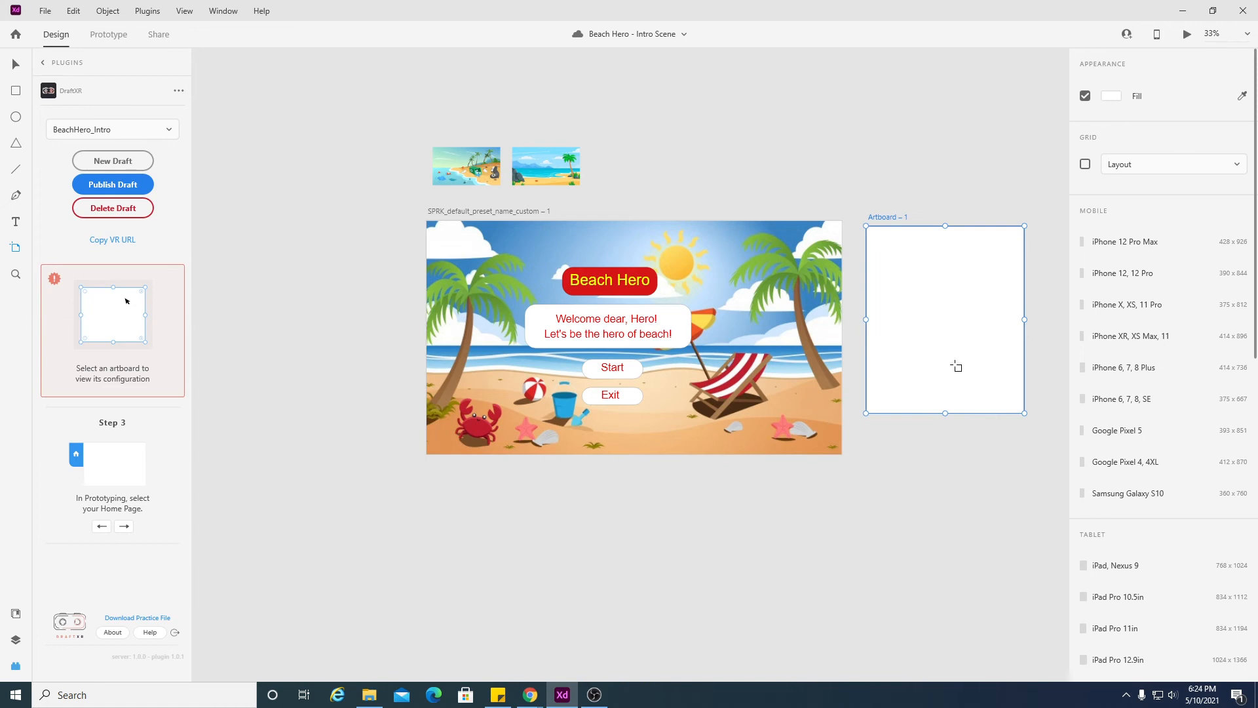
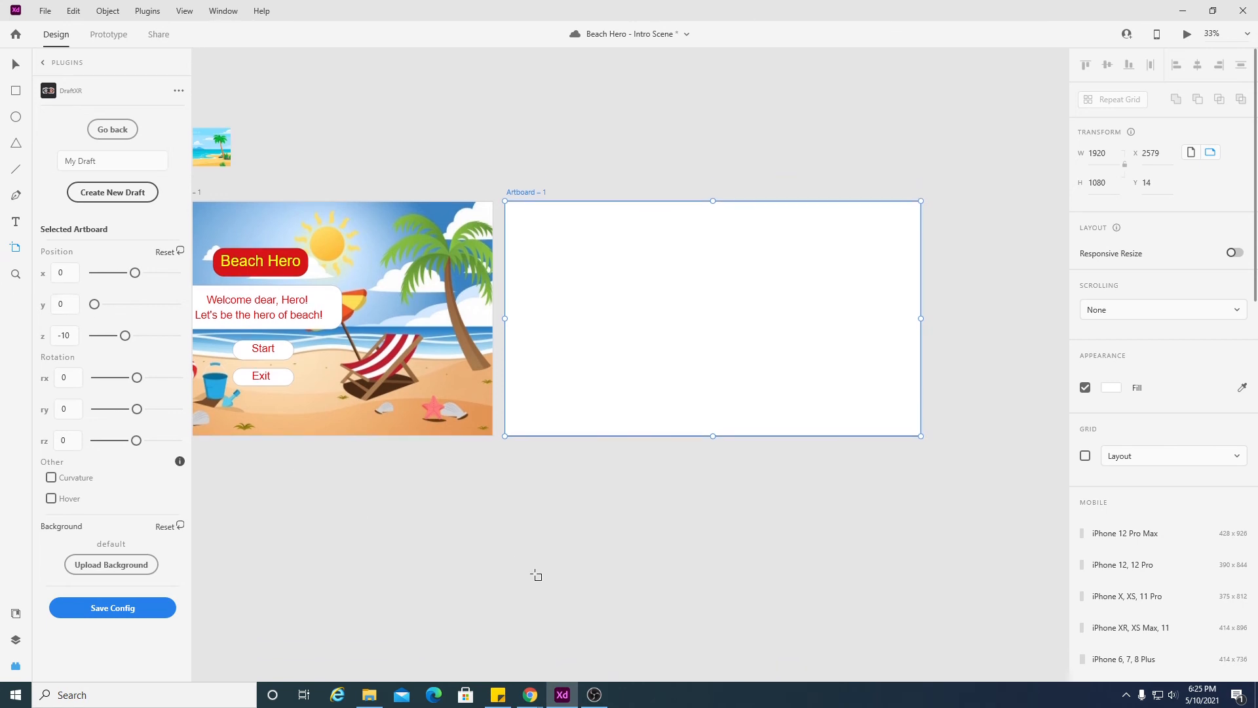
# - Duplicate the beach background image from the title-screen artboard onto the new artboard so that it covers it
pyautogui.hotkey('ctrl', '-')
pyautogui.hotkey('ctrl', '-')
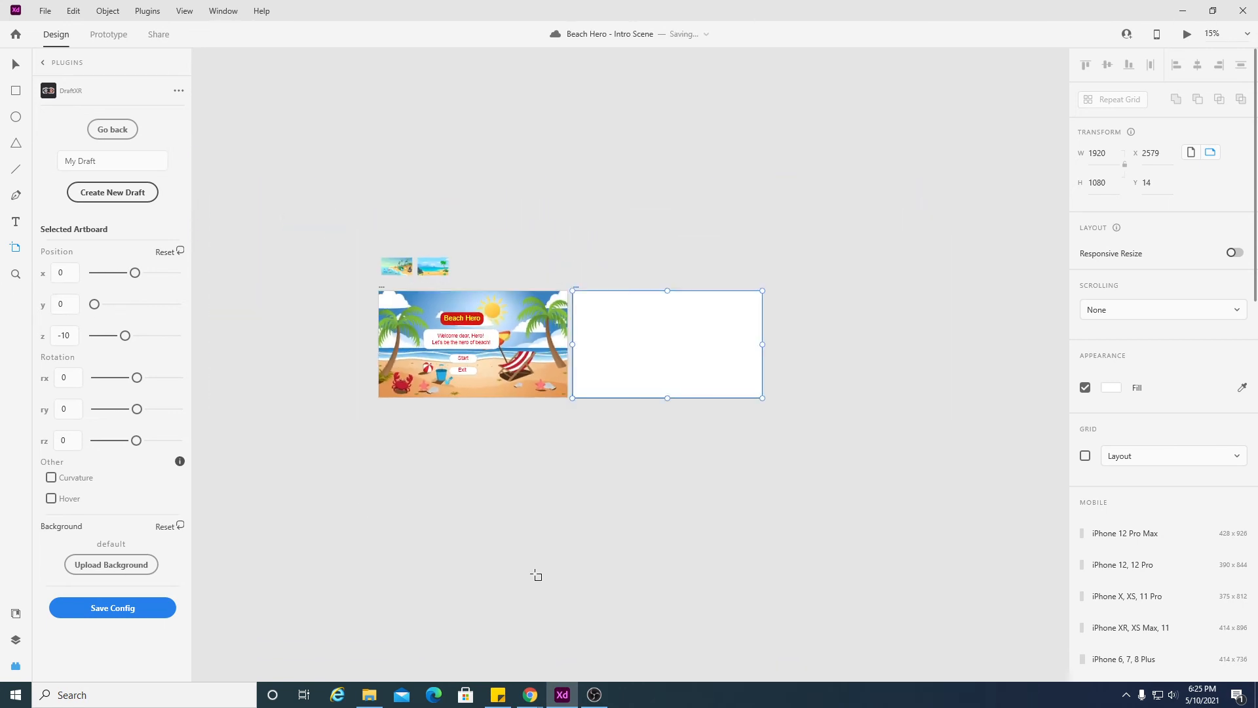
pyautogui.hotkey('ctrl', '+')
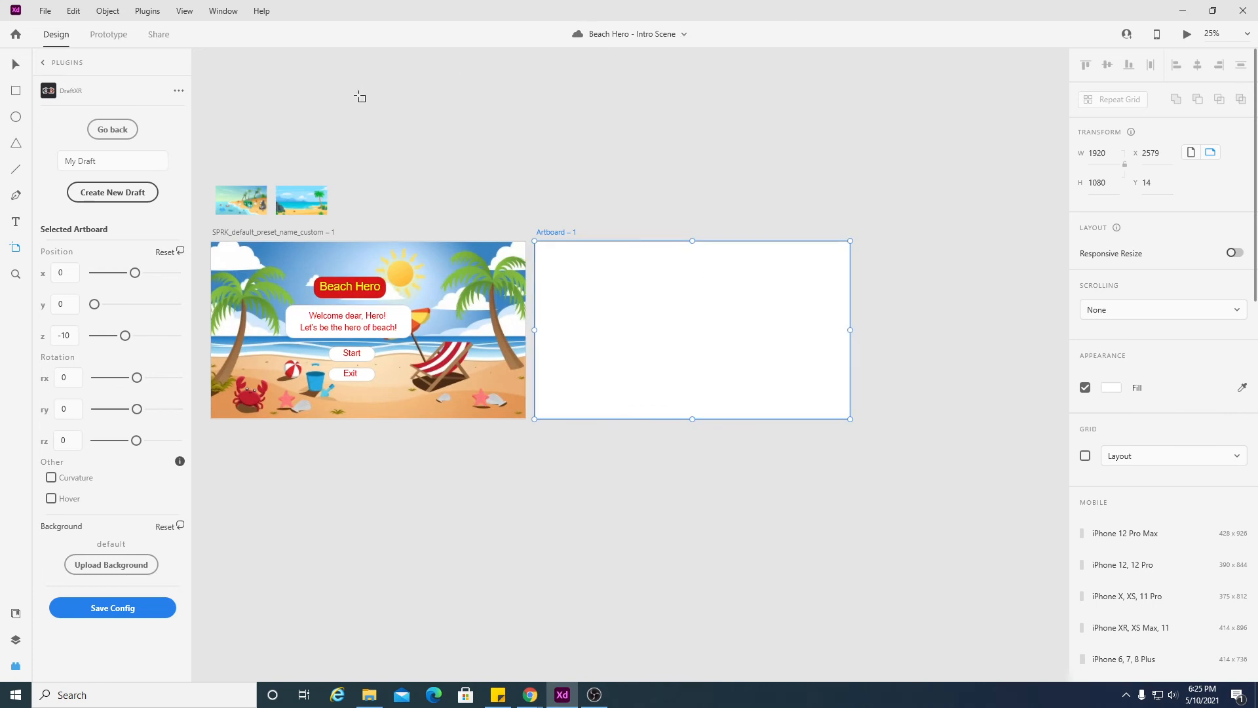
pyautogui.press('v')
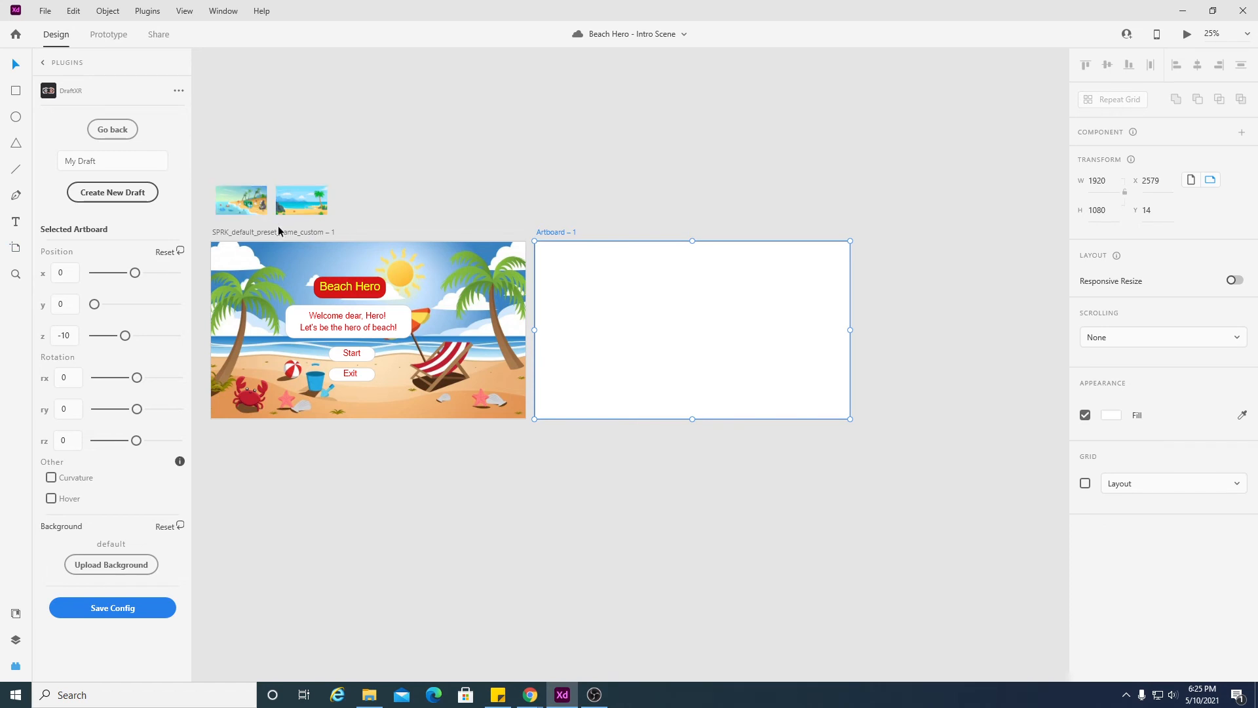
pyautogui.click(451, 259)
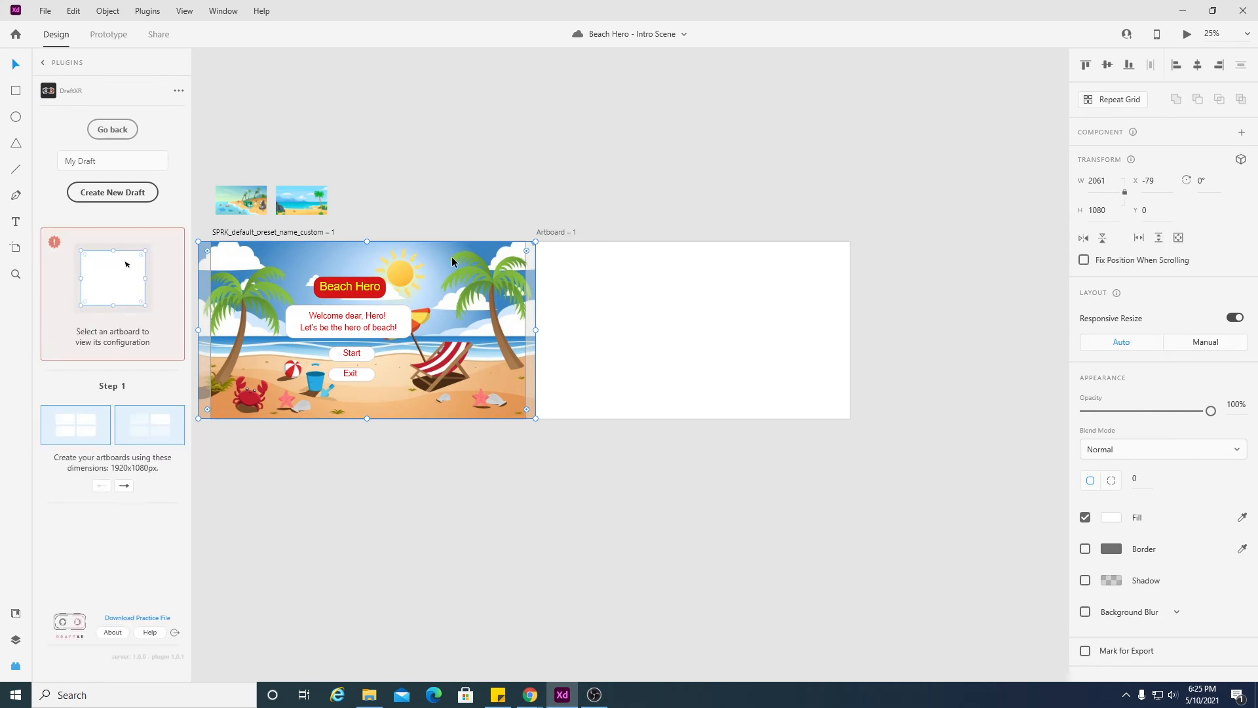
pyautogui.moveTo(410, 272); pyautogui.dragTo(750, 285)
pyautogui.moveTo(874, 417); pyautogui.dragTo(861, 410)
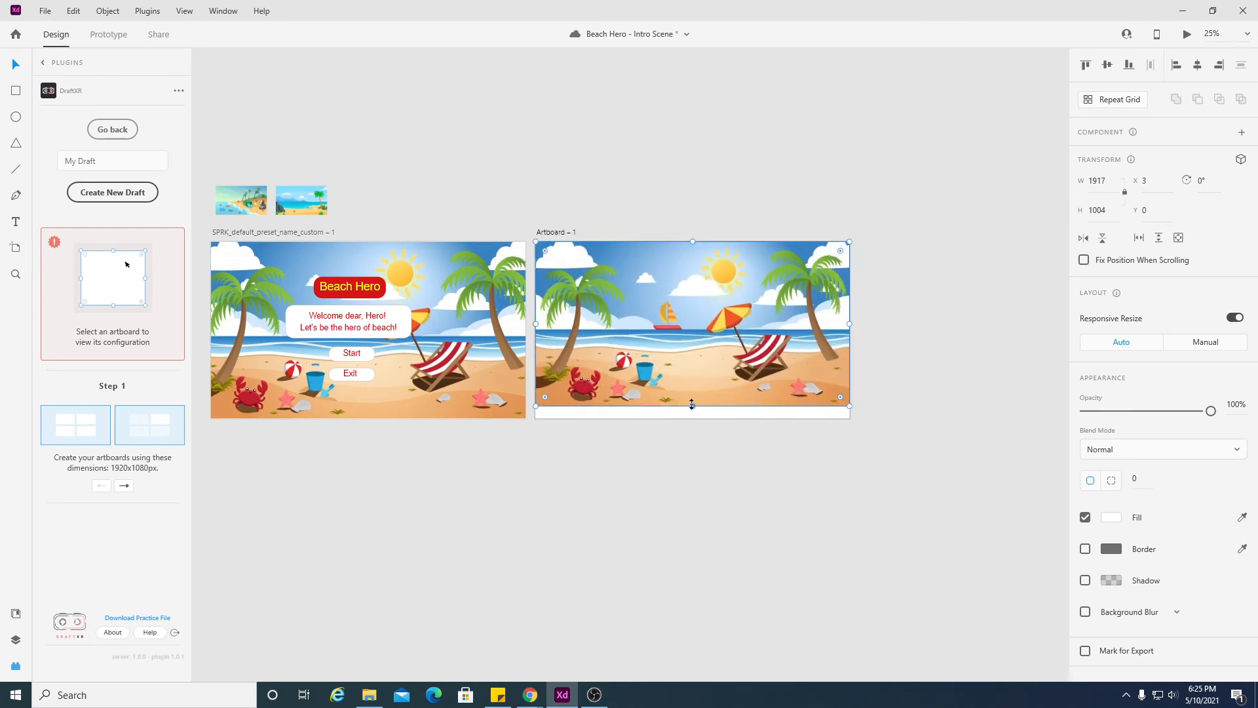
pyautogui.hotkey('ctrl', 'z')
pyautogui.hotkey('ctrl', 'z')
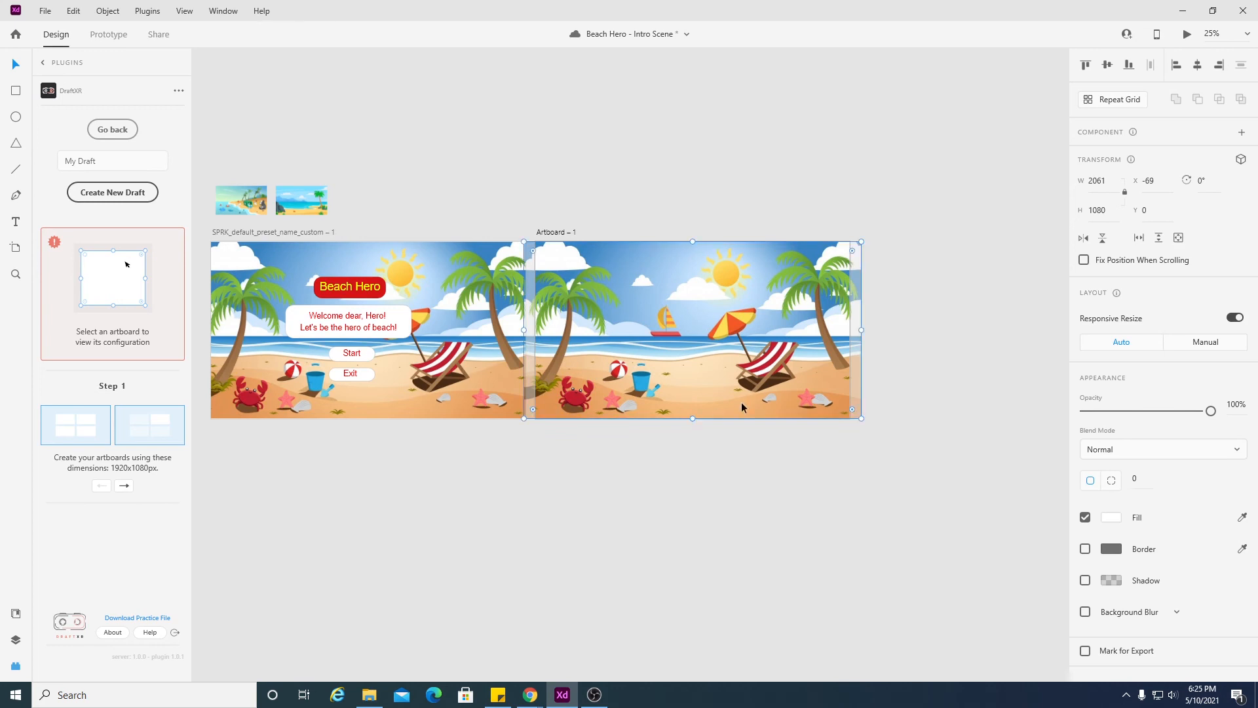
# - Save the document and duplicate the red rounded rectangle behind the title onto the second artboard
pyautogui.click(915, 398)
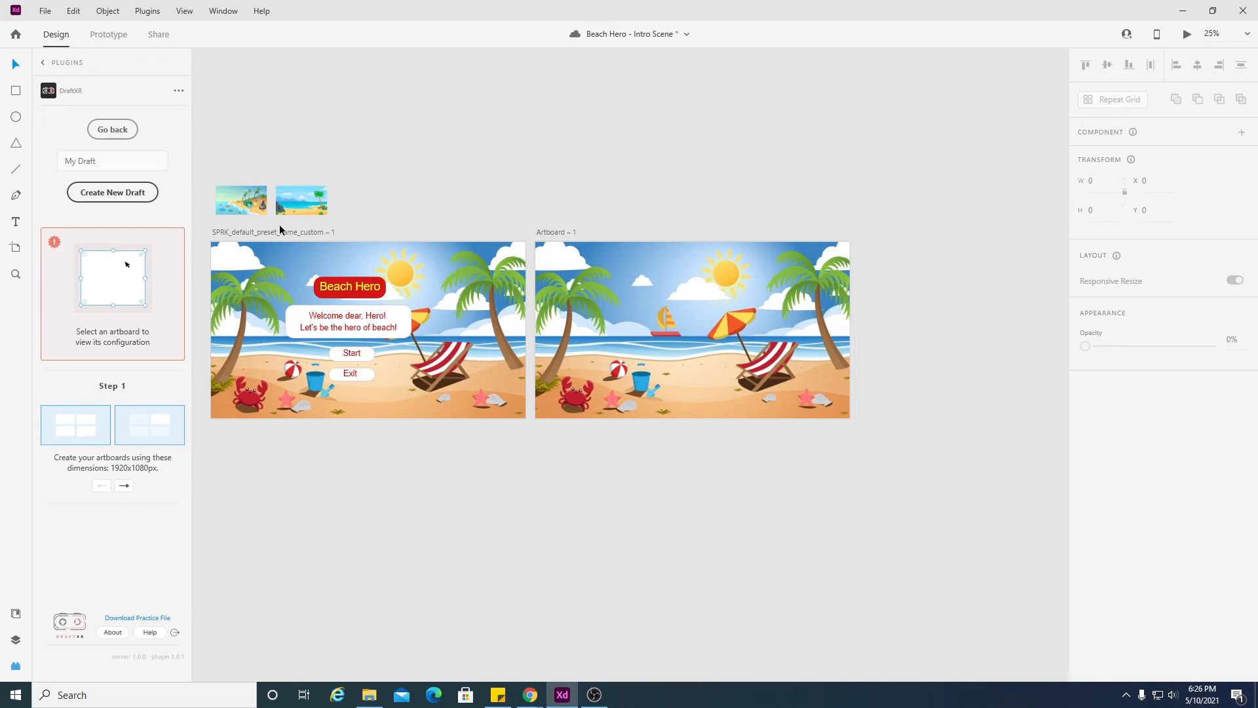
pyautogui.hotkey('ctrl', 's')
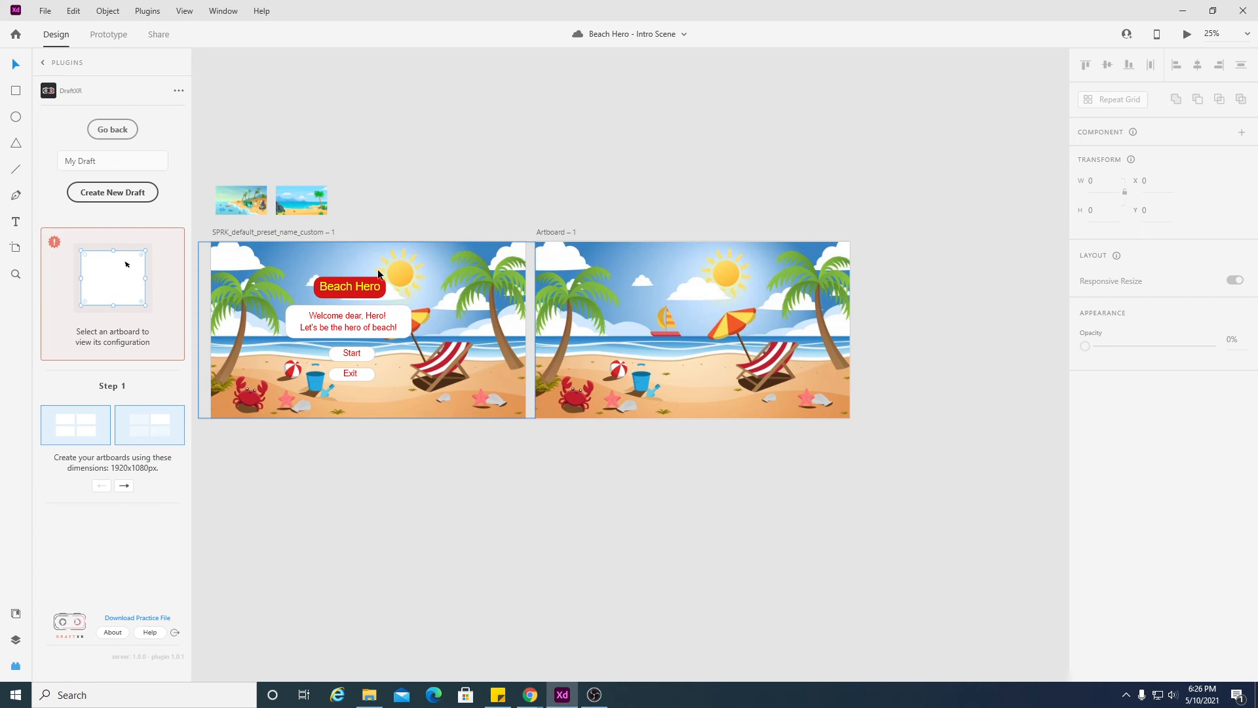
pyautogui.click(370, 288)
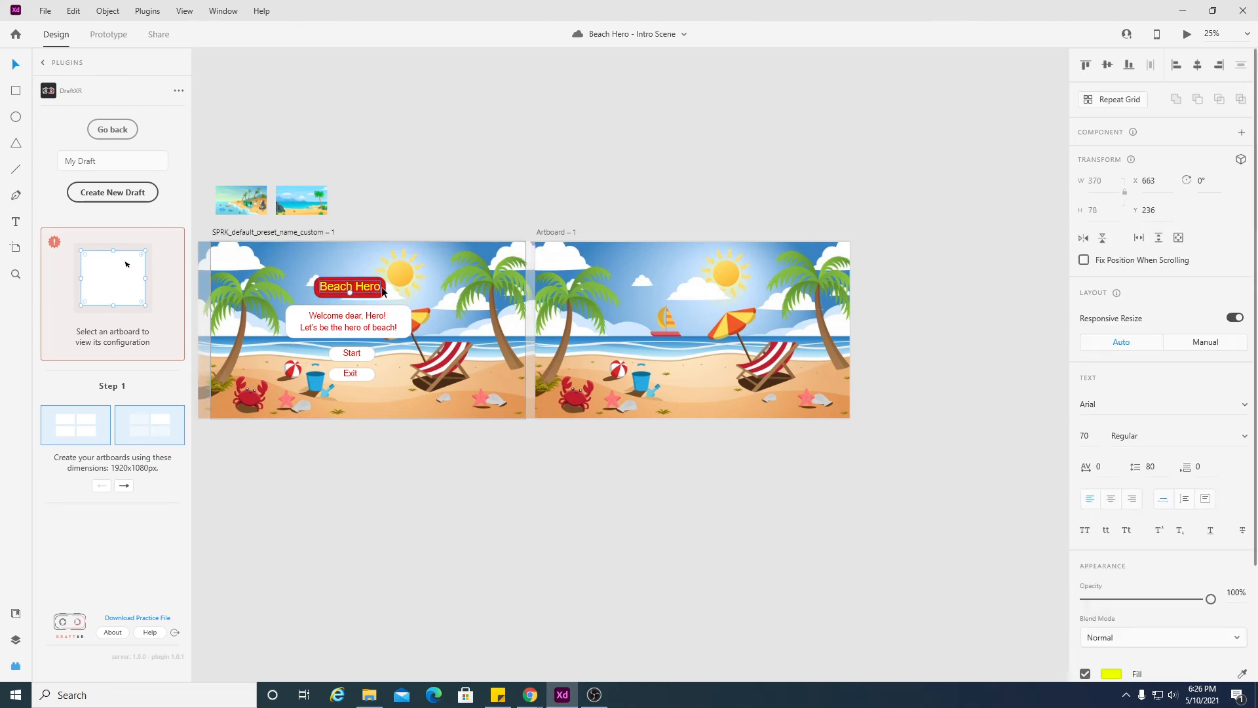
pyautogui.click(369, 294)
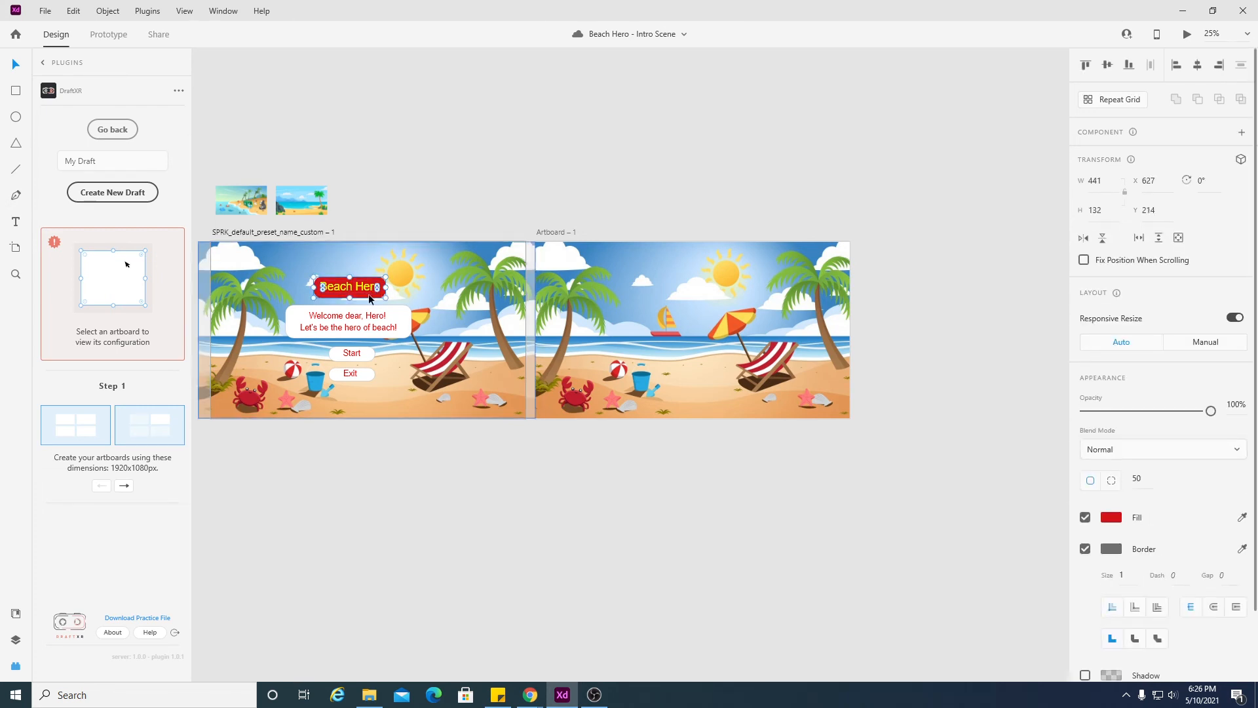
pyautogui.moveTo(368, 294); pyautogui.dragTo(740, 287)
# - Duplicate the "Beach Hero" title text onto the second artboard and place the text and its red rectangle together near the upper middle
pyautogui.click(359, 289)
pyautogui.moveTo(360, 289); pyautogui.dragTo(403, 284)
pyautogui.hotkey('ctrl', 'z')
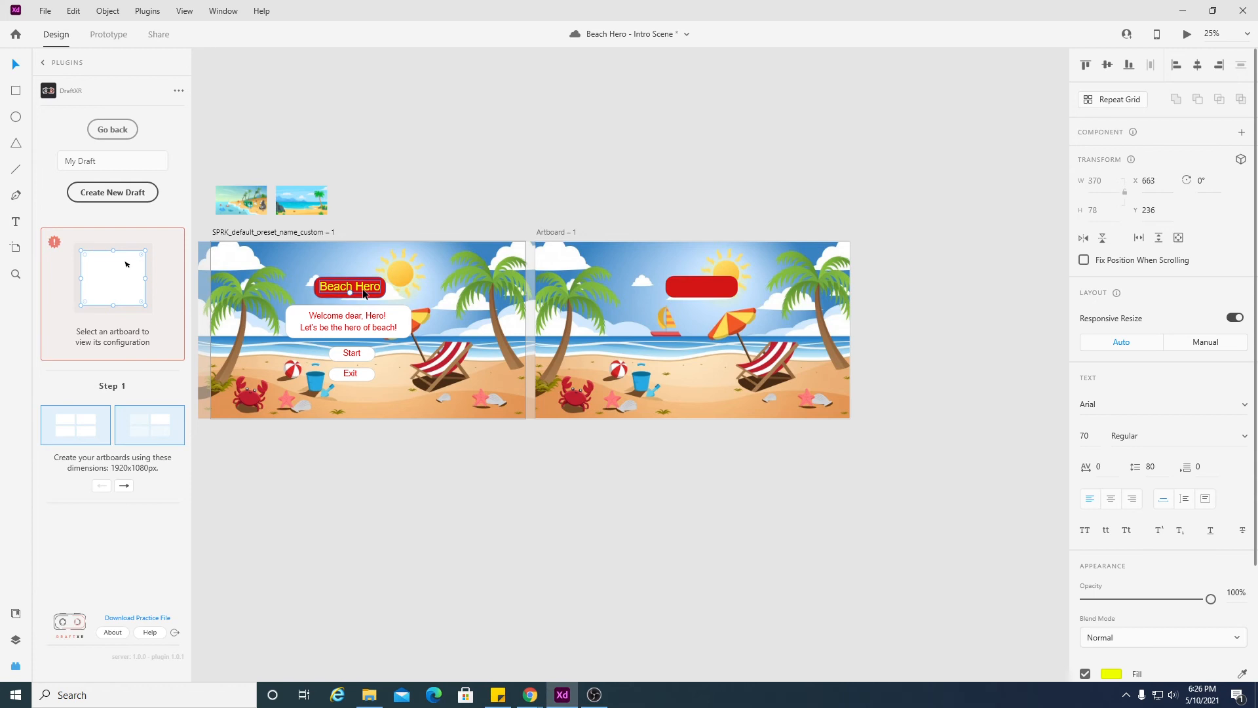
pyautogui.moveTo(364, 288); pyautogui.dragTo(686, 290)
pyautogui.click(750, 307)
pyautogui.click(696, 277)
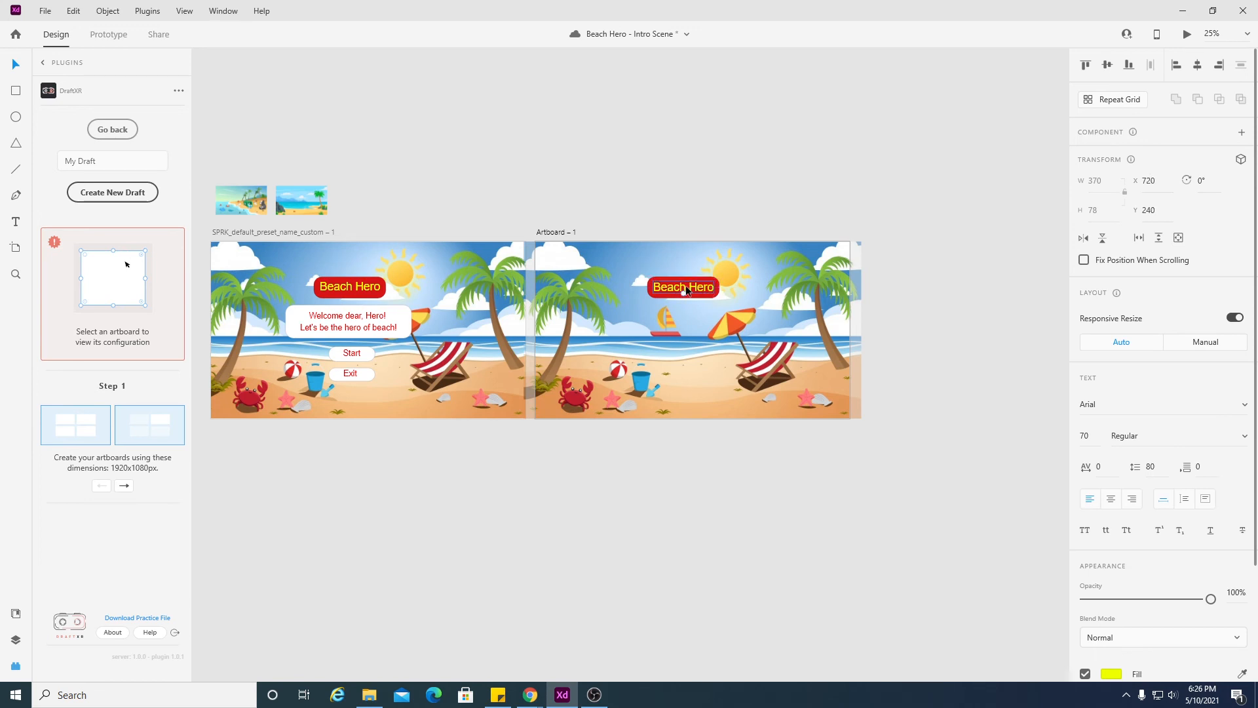
# - Duplicate the white rounded welcome box and its two-line welcome text onto the second artboard, below the copied title
pyautogui.click(403, 320)
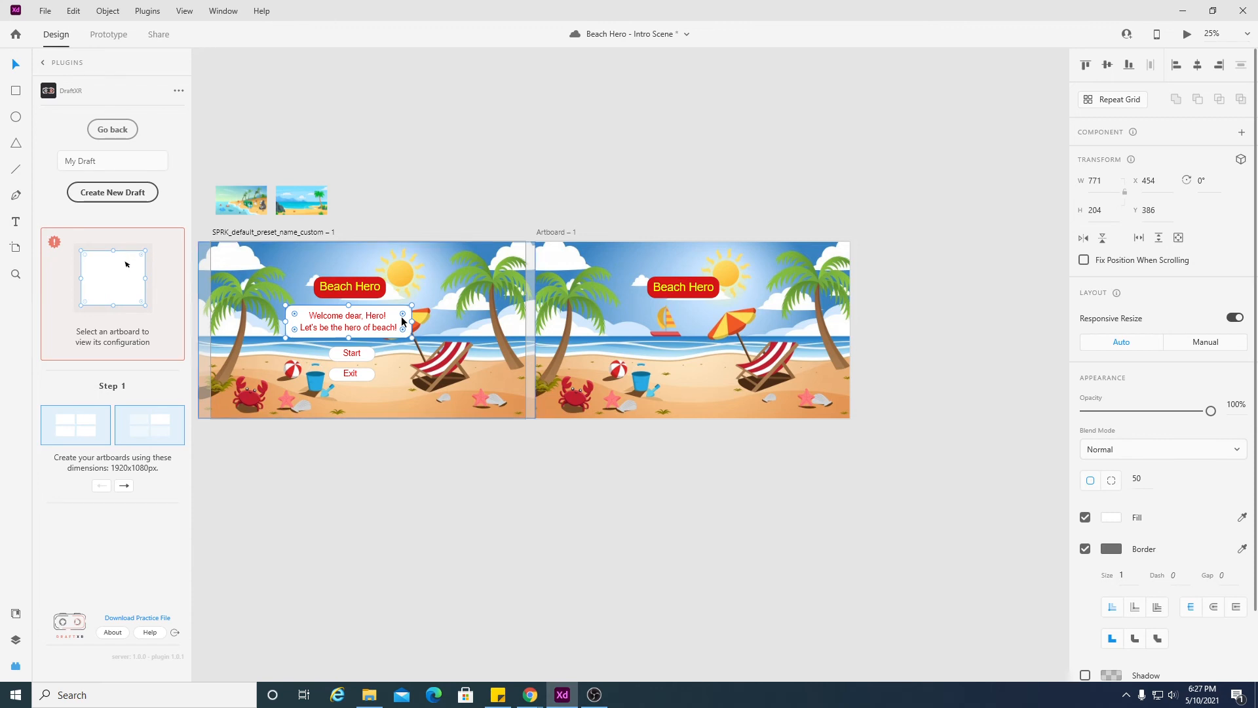
pyautogui.moveTo(401, 316); pyautogui.dragTo(703, 317)
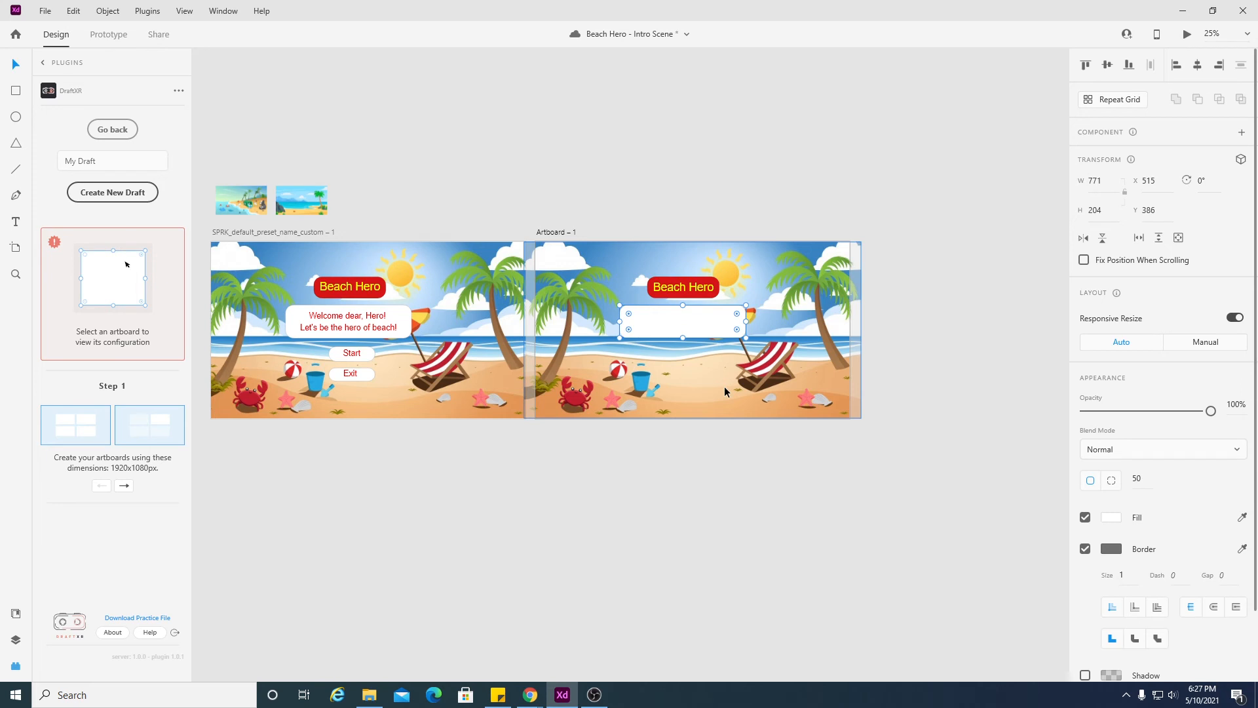
pyautogui.click(378, 317)
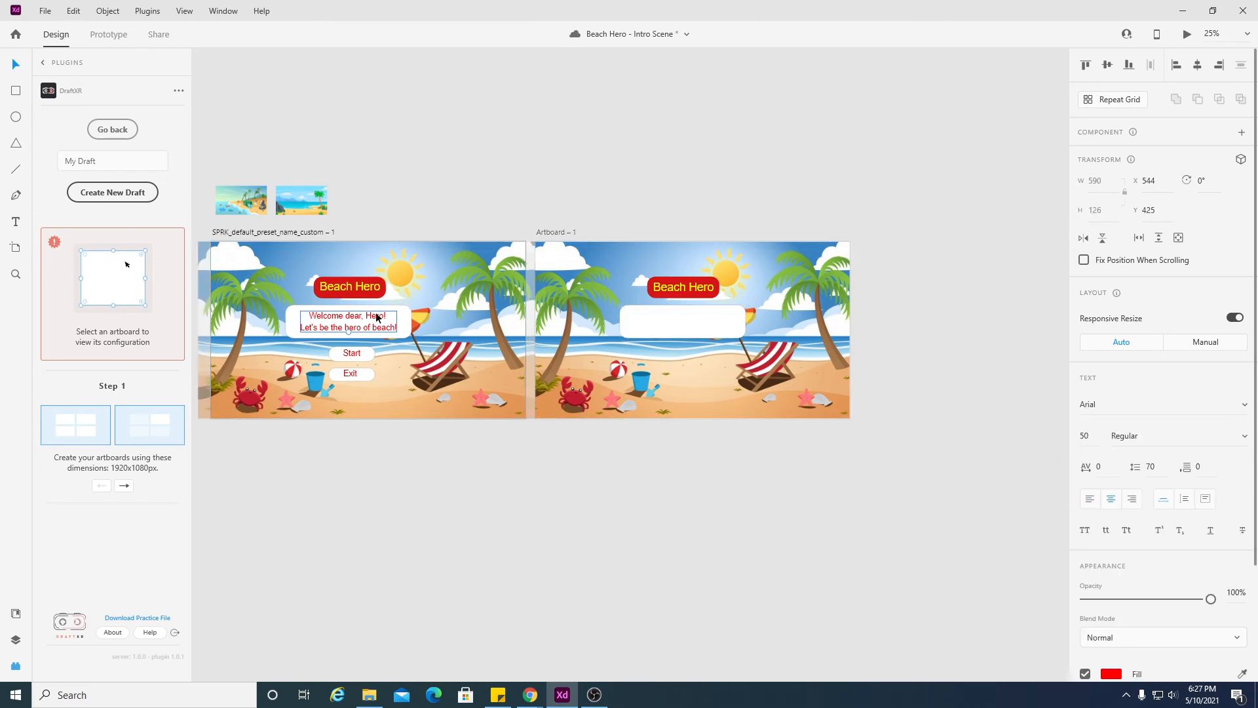
pyautogui.moveTo(378, 317); pyautogui.dragTo(699, 320)
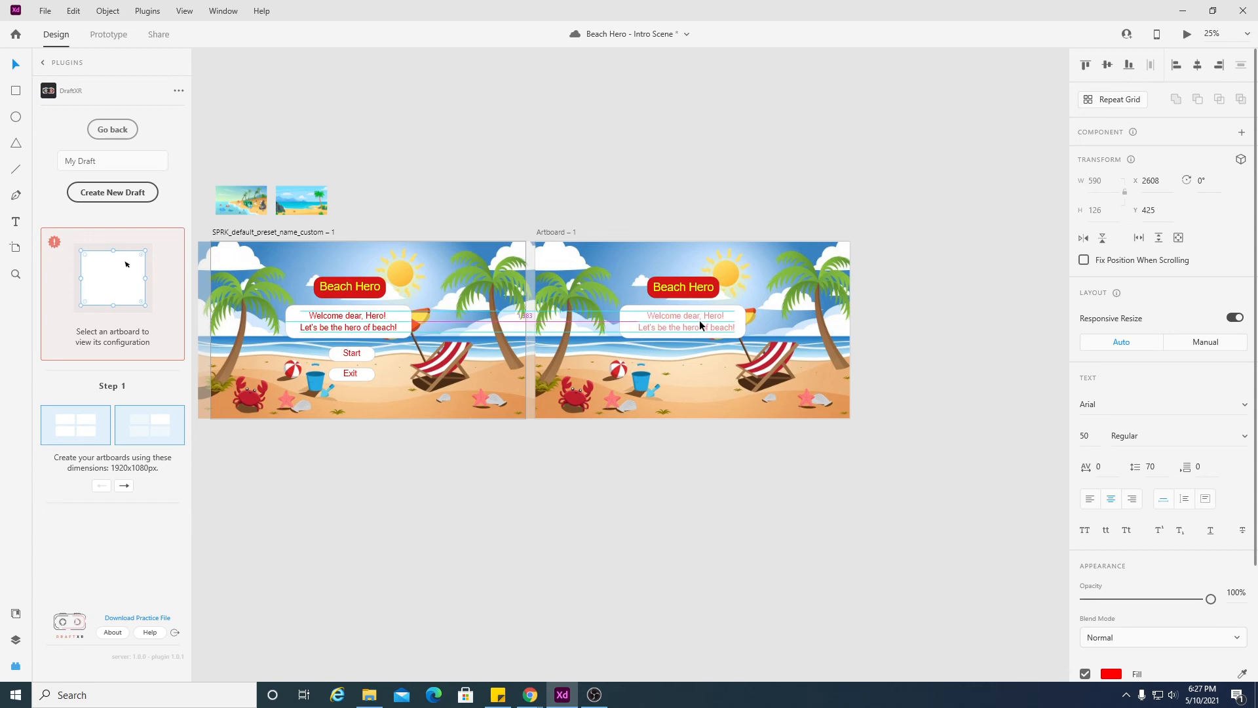
# - Duplicate the white Start button and its "Start" label onto the second artboard, below the copied welcome box
pyautogui.click(366, 353)
pyautogui.moveTo(365, 357); pyautogui.dragTo(689, 355)
pyautogui.doubleClick(347, 354)
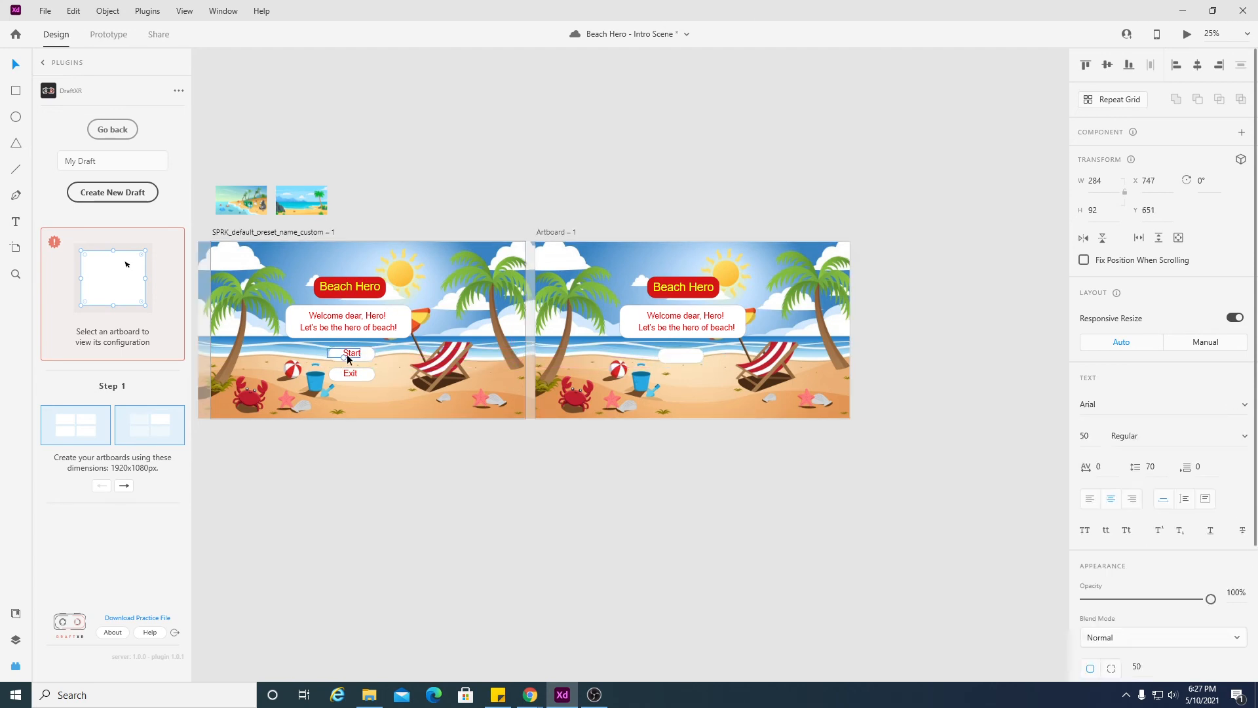
pyautogui.moveTo(347, 354); pyautogui.dragTo(679, 356)
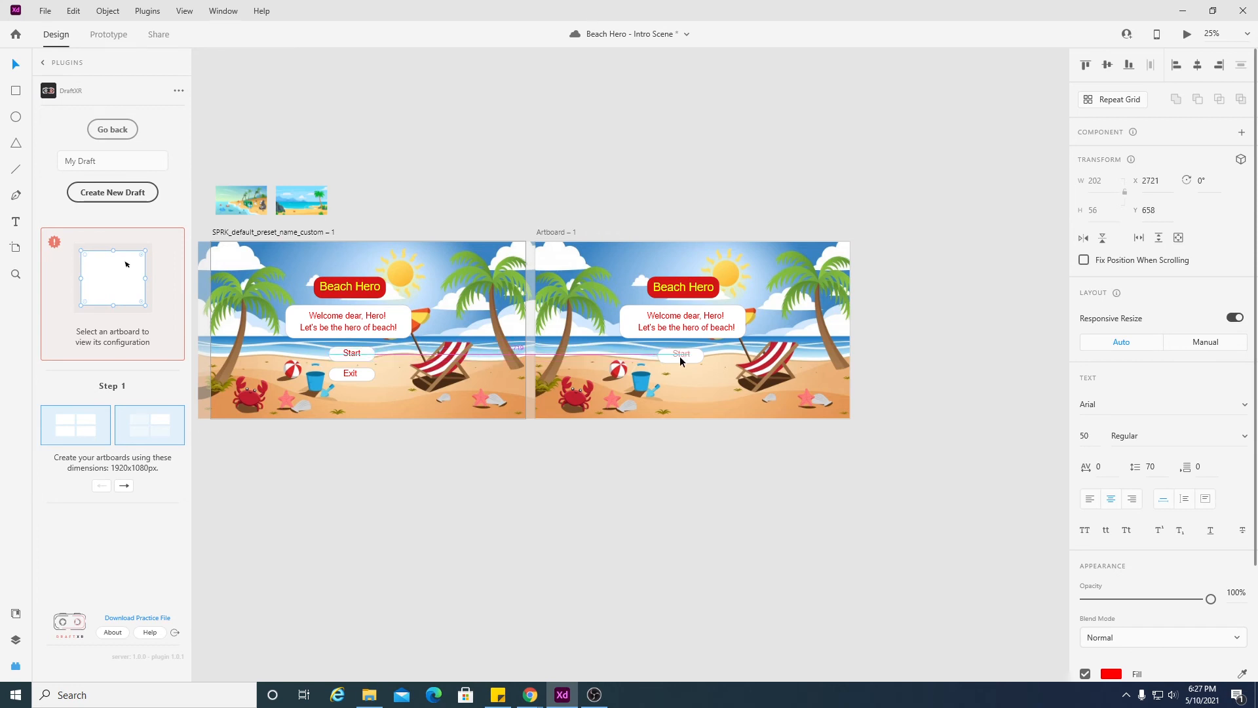
# - Duplicate the white Exit button and its "Exit" label onto the second artboard, aligned under the copied Start button
pyautogui.click(362, 374)
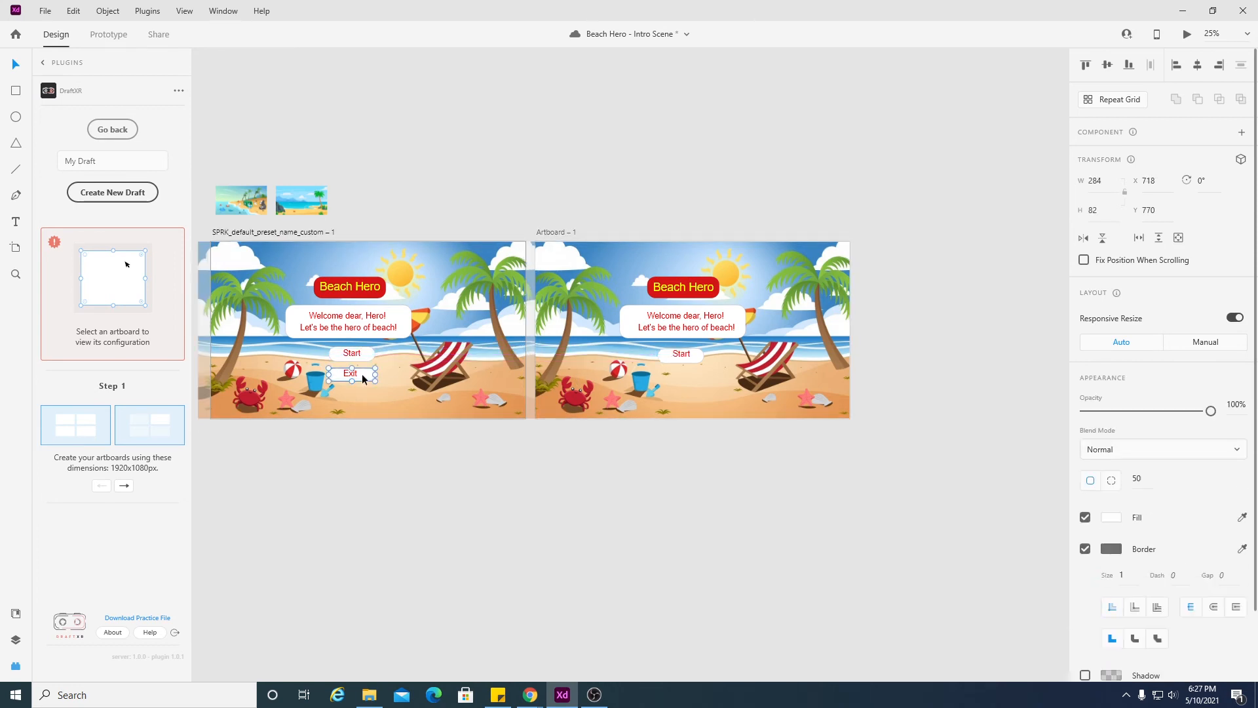
pyautogui.moveTo(362, 374); pyautogui.dragTo(691, 372)
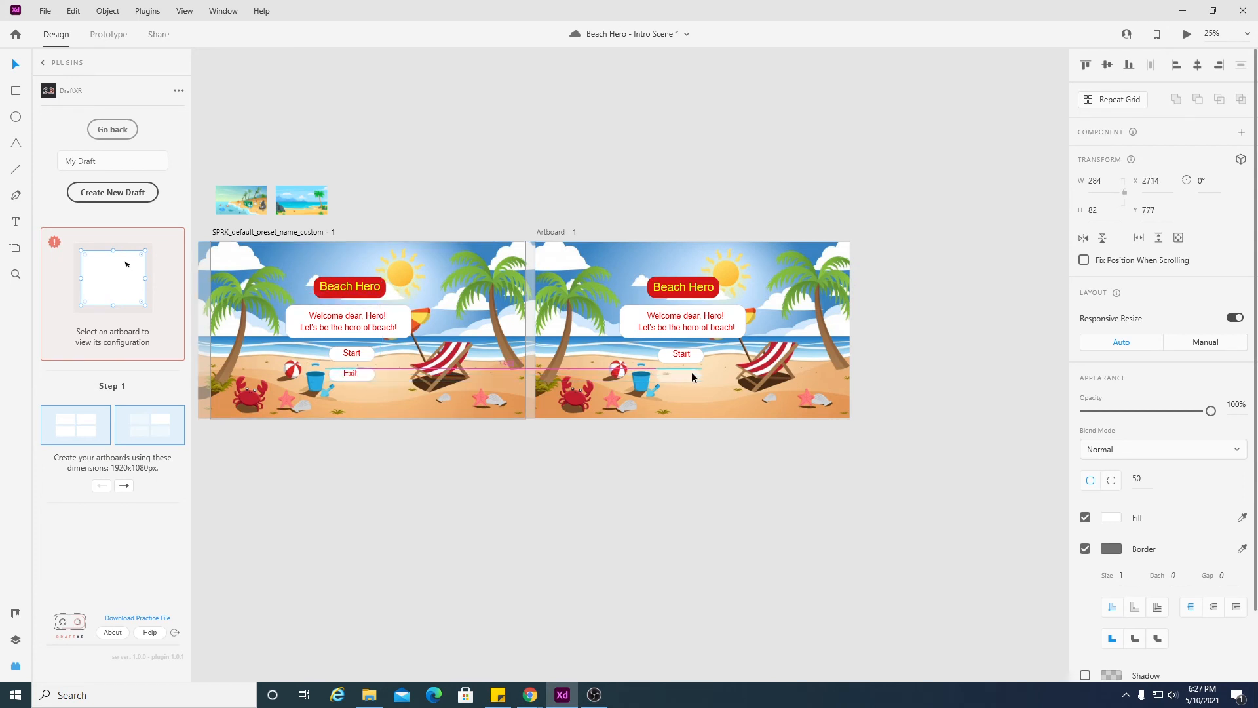
pyautogui.click(357, 376)
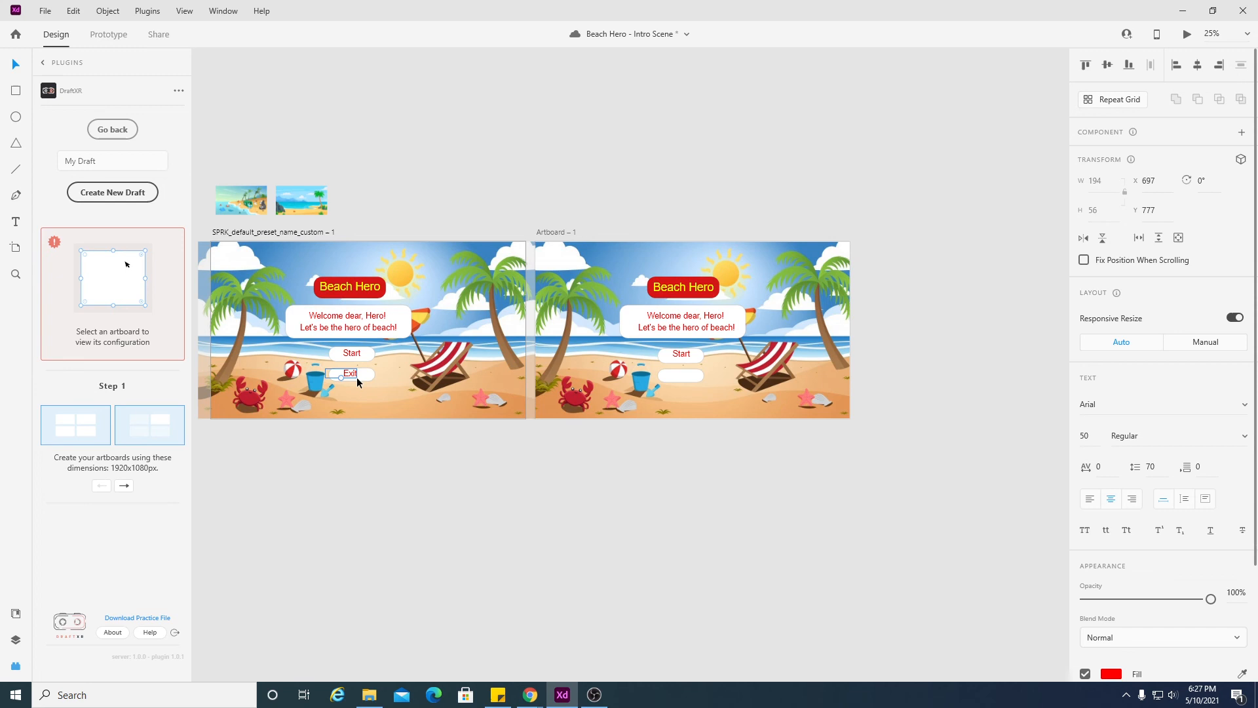
pyautogui.moveTo(353, 375); pyautogui.dragTo(684, 372)
pyautogui.click(734, 380)
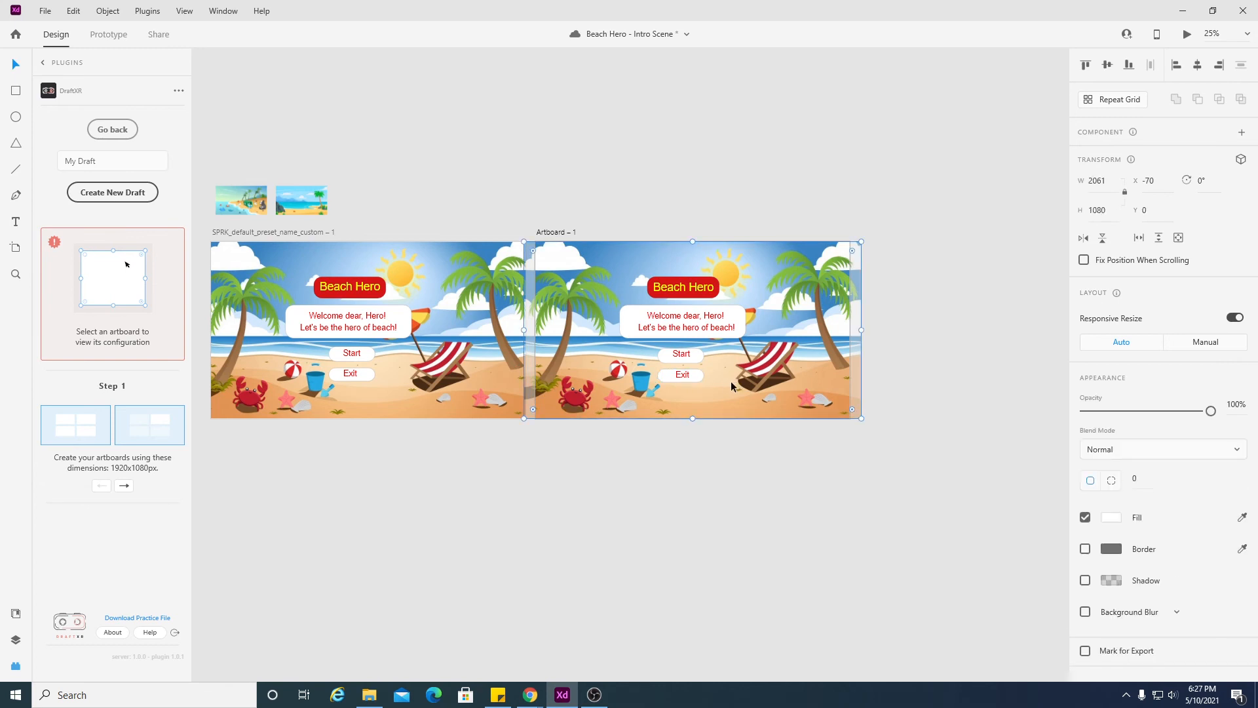
pyautogui.click(684, 376)
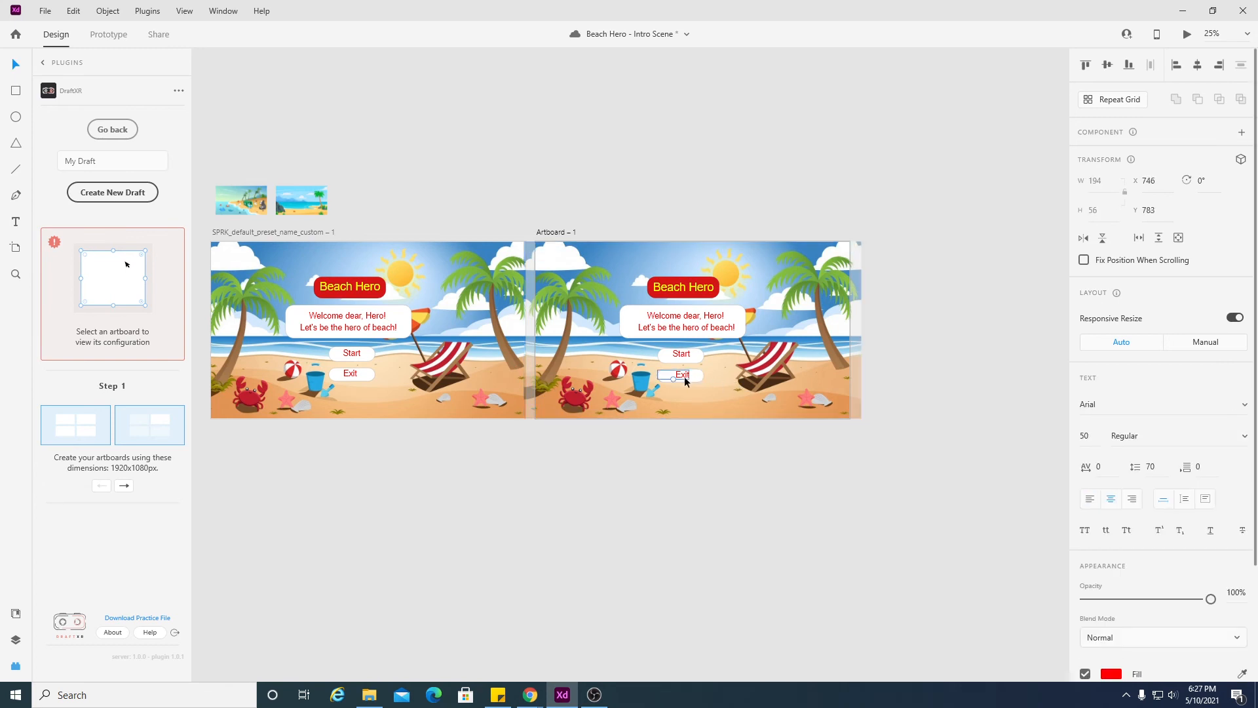
pyautogui.press('Left')
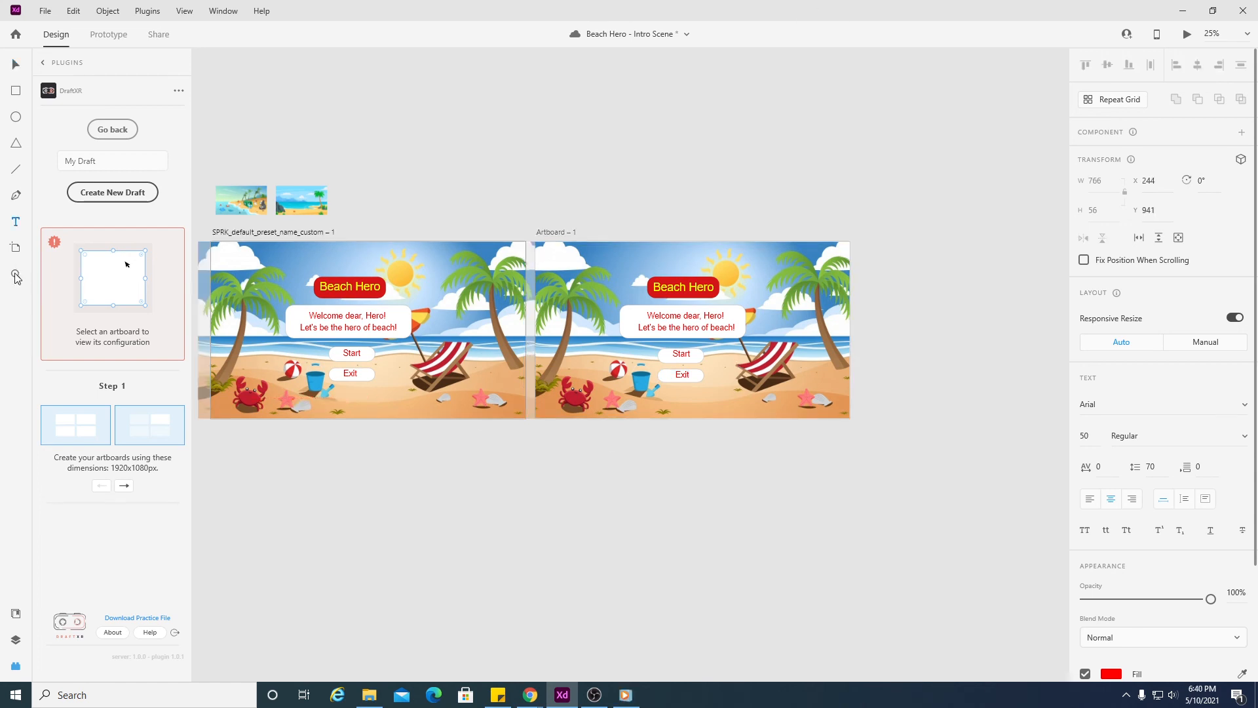
pyautogui.click(16, 274)
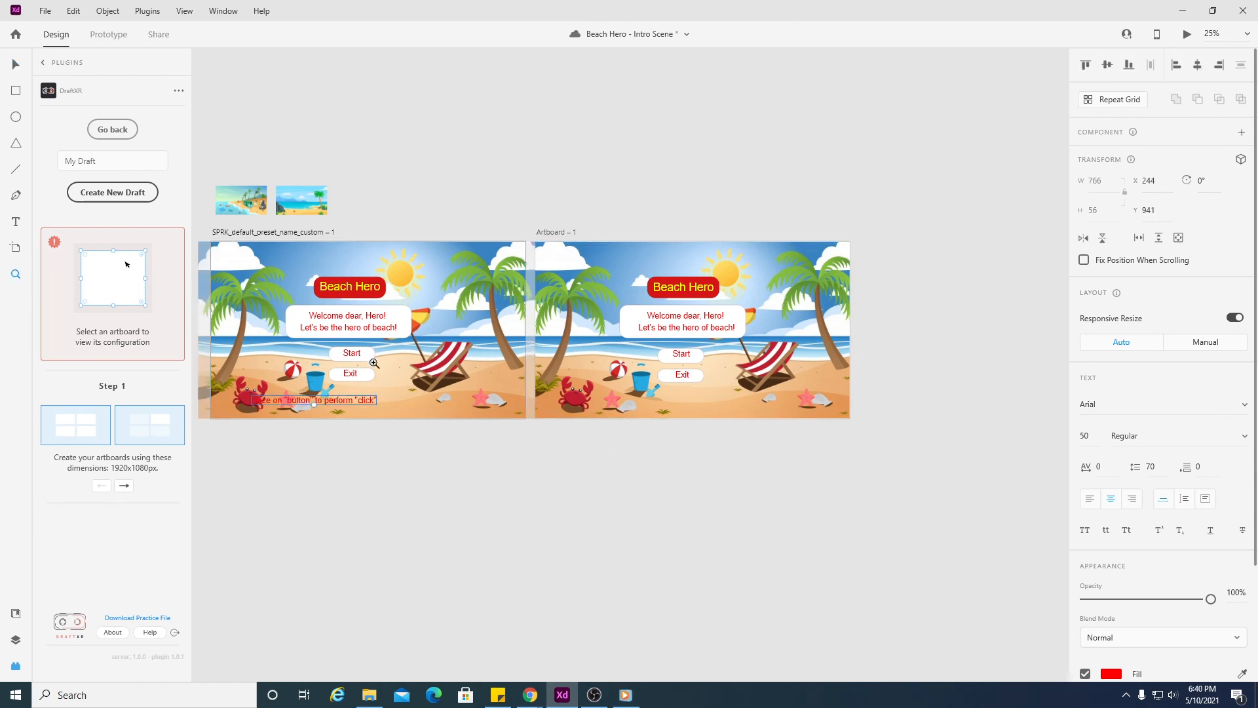
pyautogui.click(406, 365)
pyautogui.click(429, 372)
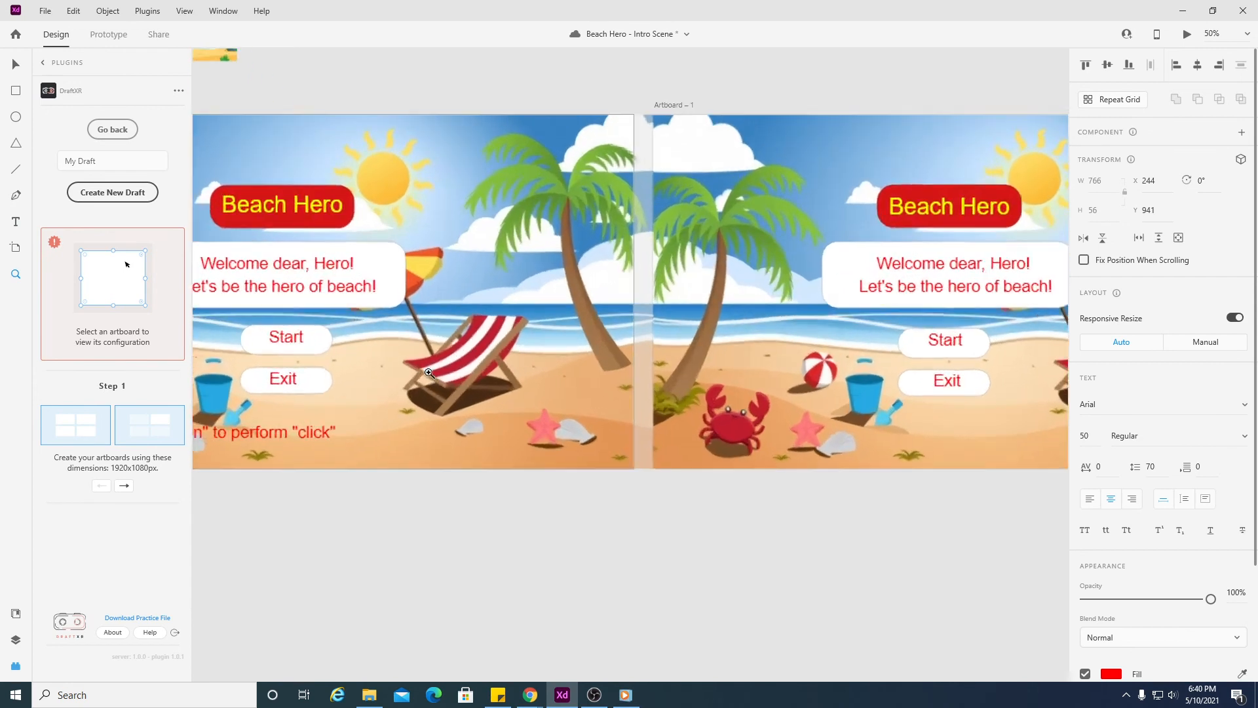
pyautogui.click(12, 68)
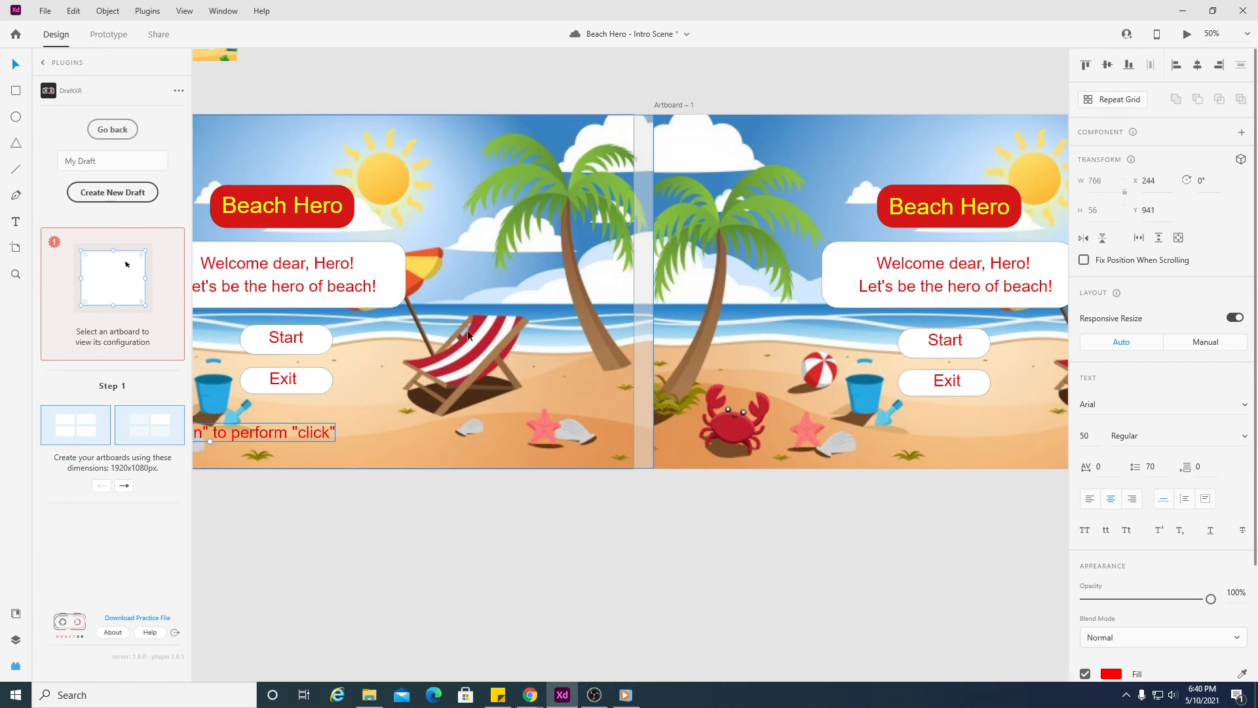
pyautogui.moveTo(467, 329); pyautogui.dragTo(527, 336)
pyautogui.hotkey('ctrl', 'z')
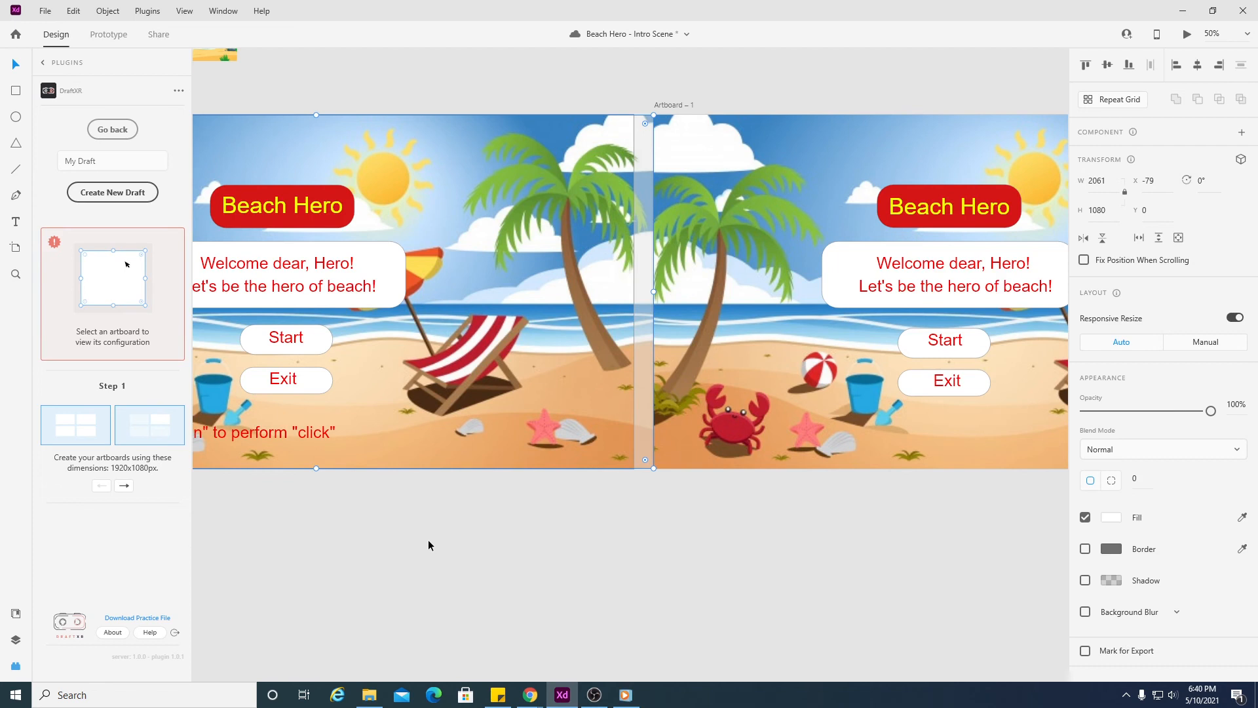
# - Move the gaze hint text on the title screen so it is centred below the Exit button, at about X 465, Y 922
pyautogui.click(287, 434)
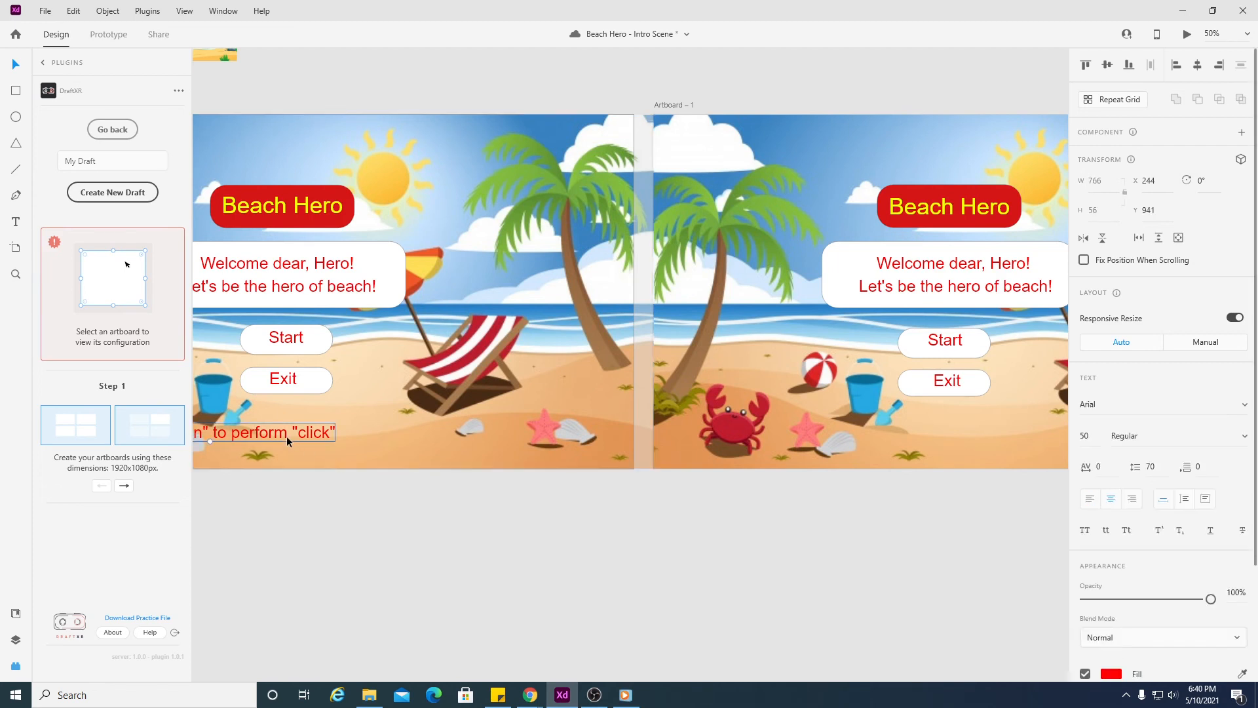
pyautogui.scroll(-1, 319, 470)
pyautogui.scroll(-1, 319, 470)
pyautogui.scroll(1, 319, 470)
pyautogui.scroll(-1, 470, 489)
pyautogui.moveTo(398, 394); pyautogui.dragTo(445, 391)
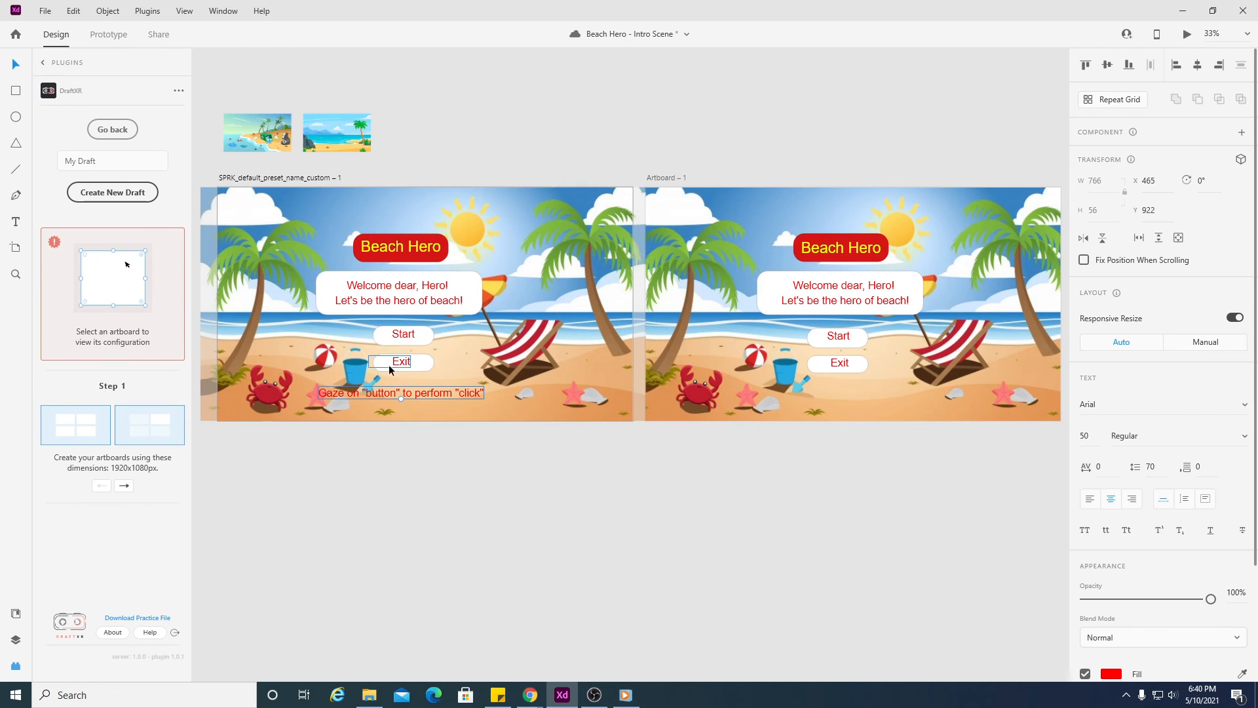
# - Duplicate the Exit button's white box, widen it to about 827, and place it behind the gaze hint text on the title screen
pyautogui.click(426, 364)
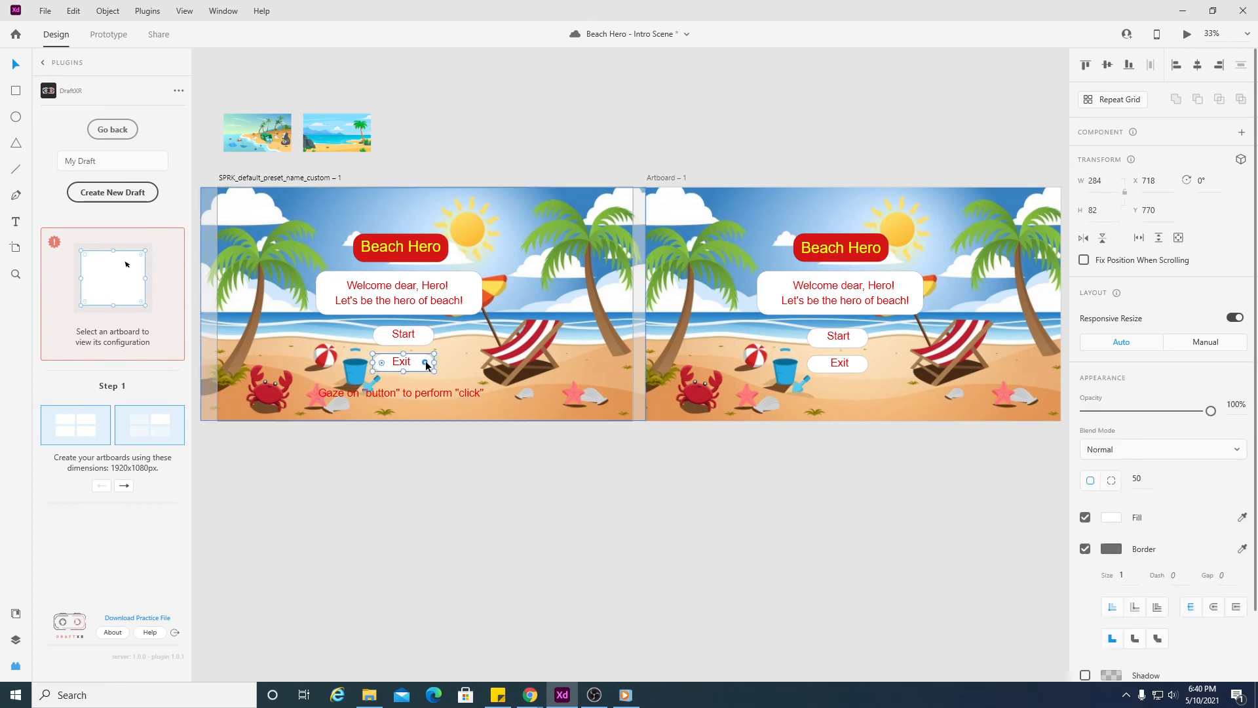
pyautogui.moveTo(426, 360); pyautogui.dragTo(491, 392)
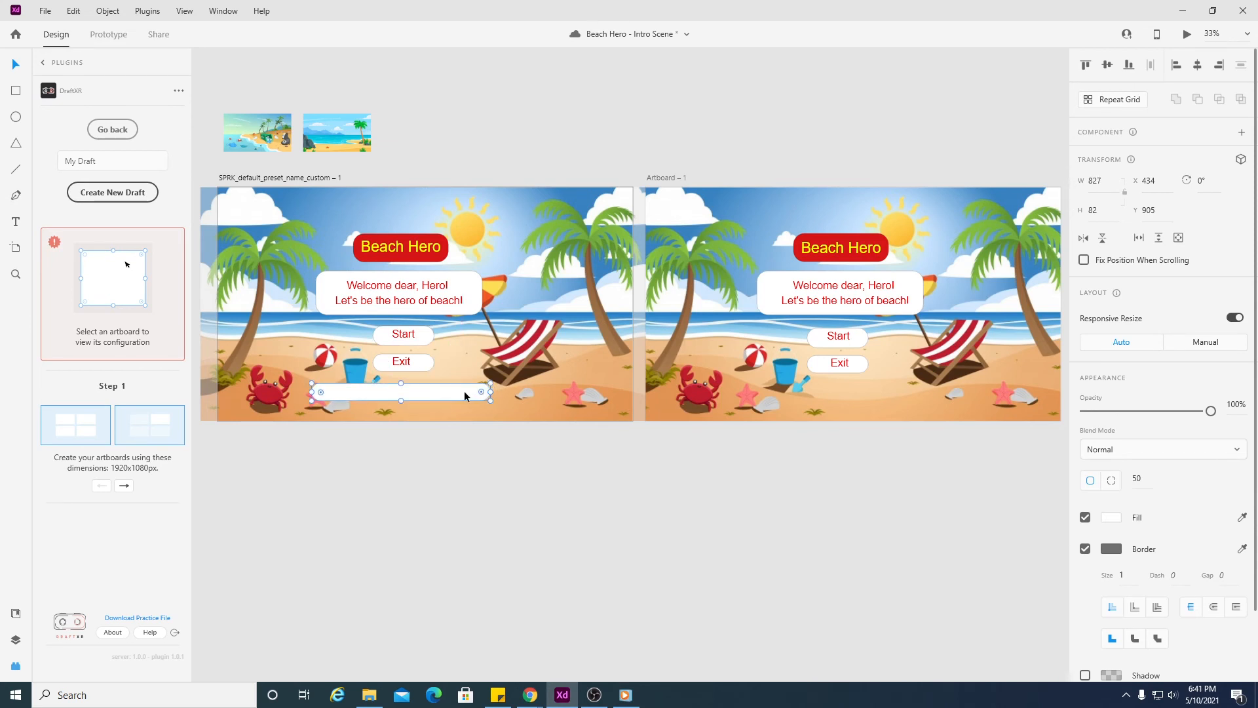
pyautogui.rightClick(464, 391)
pyautogui.click(508, 333)
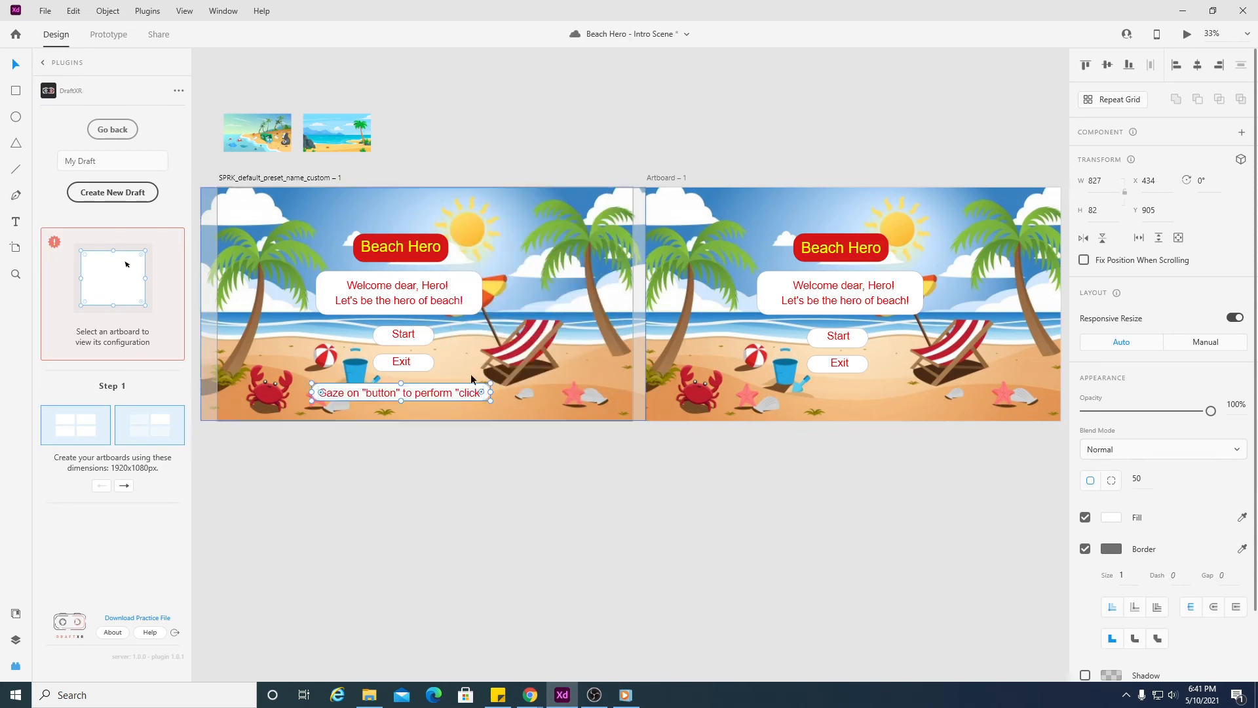
pyautogui.click(439, 455)
pyautogui.moveTo(428, 391); pyautogui.dragTo(430, 391)
pyautogui.click(466, 475)
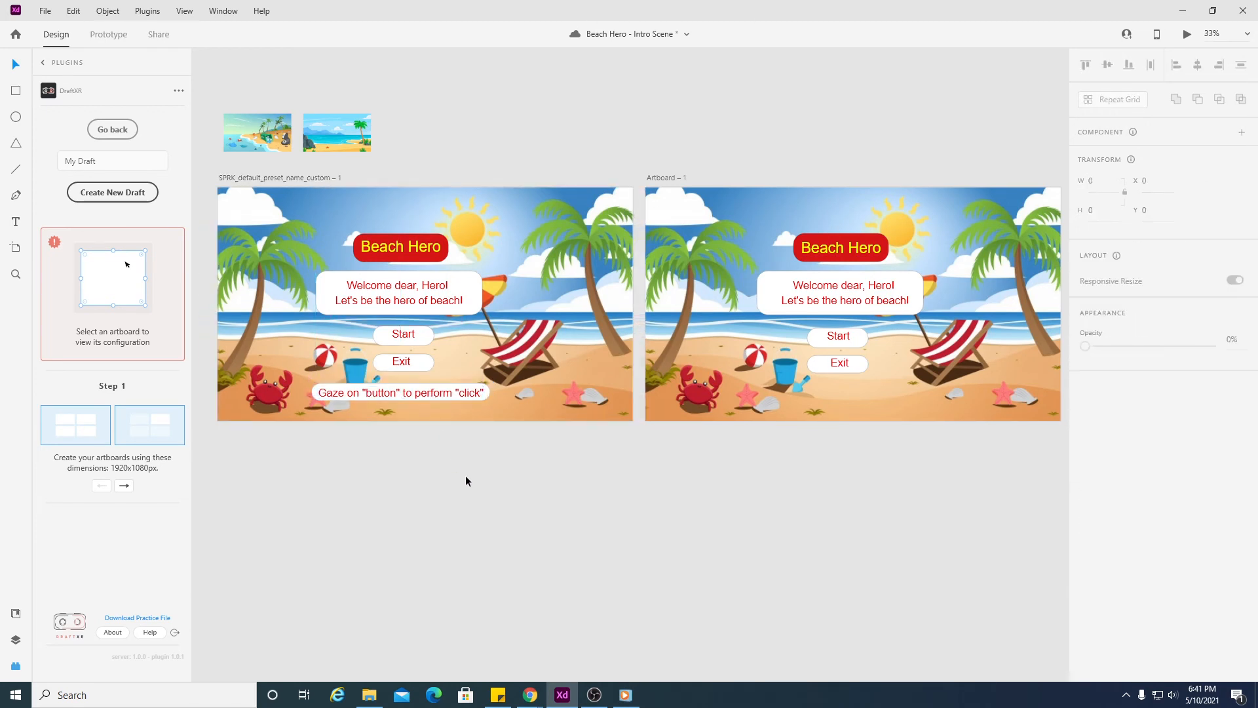
pyautogui.click(488, 392)
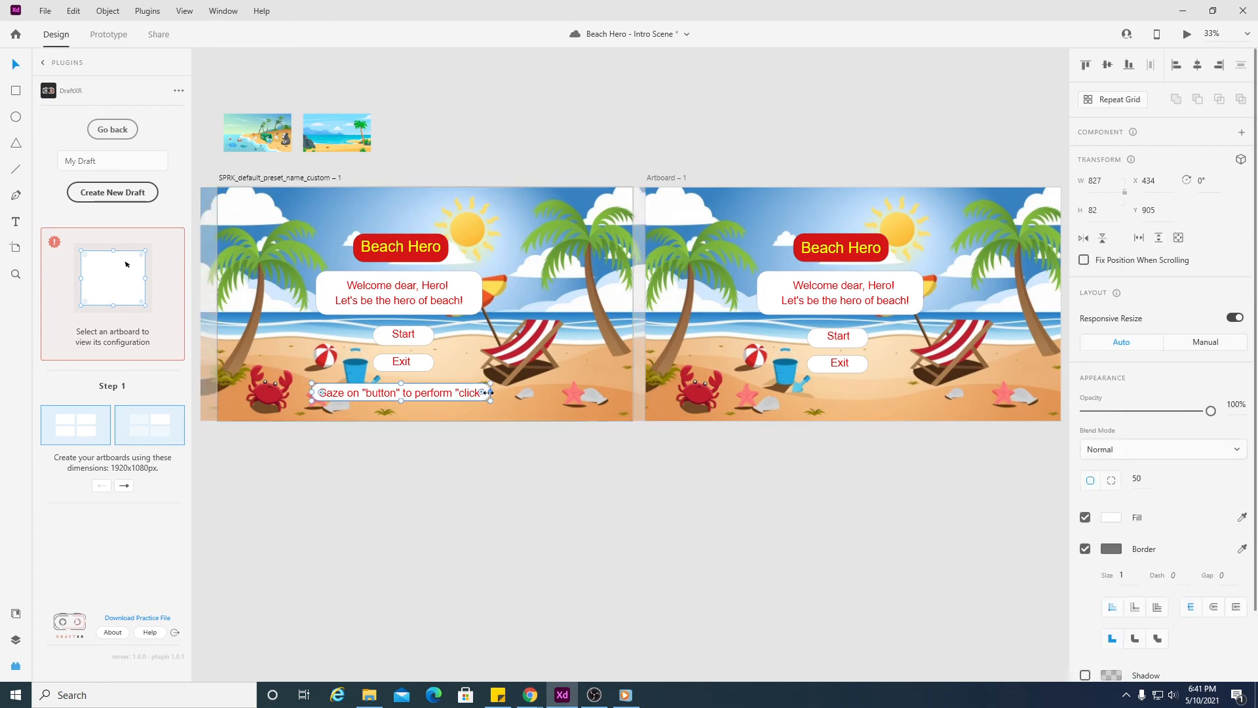
pyautogui.moveTo(488, 392); pyautogui.dragTo(488, 392)
pyautogui.click(486, 445)
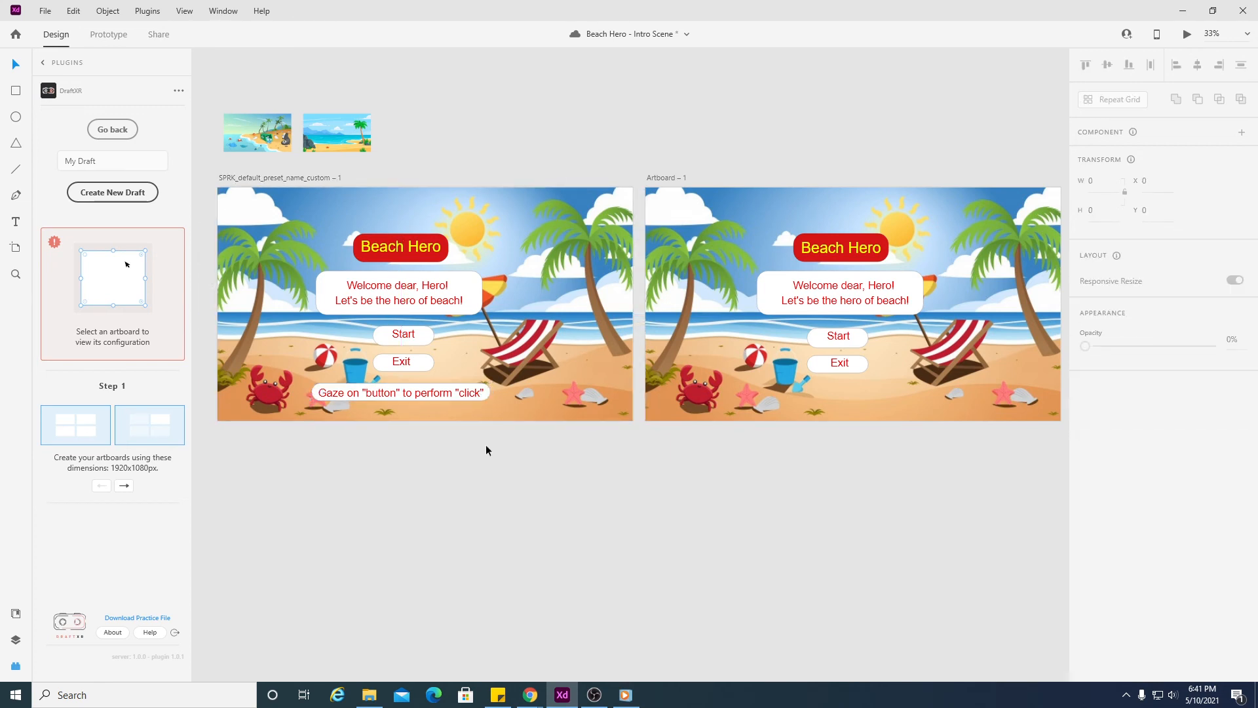
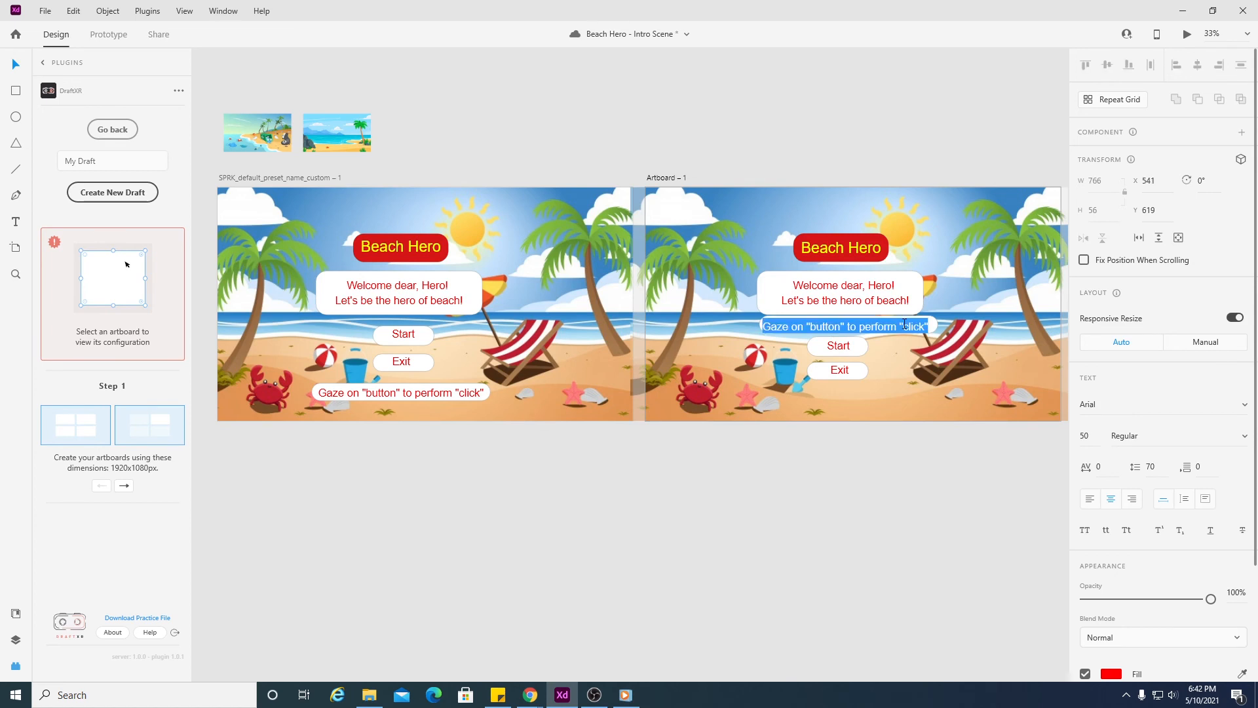
# - Change the copied hint on the second artboard to You select "Start" and narrow its white box to about 513 around the text
pyautogui.write('You select "Start"')
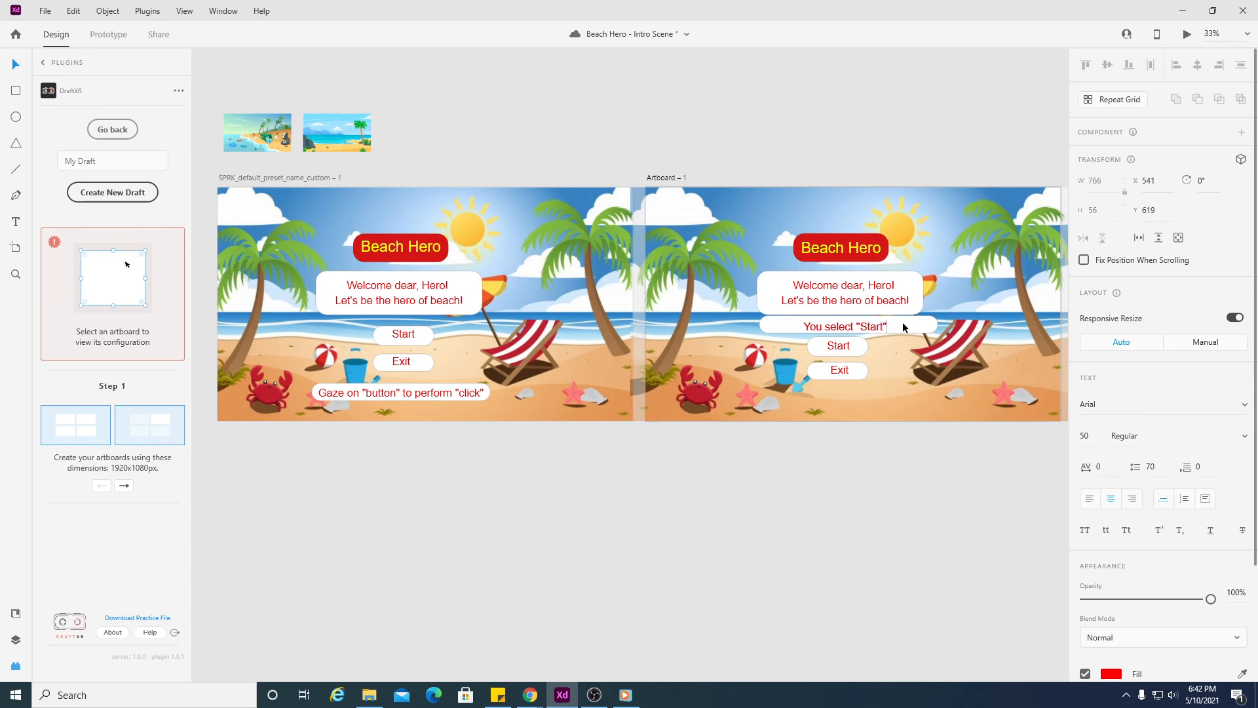
pyautogui.press('Escape')
pyautogui.click(932, 323)
pyautogui.moveTo(934, 323); pyautogui.dragTo(850, 322)
pyautogui.click(771, 326)
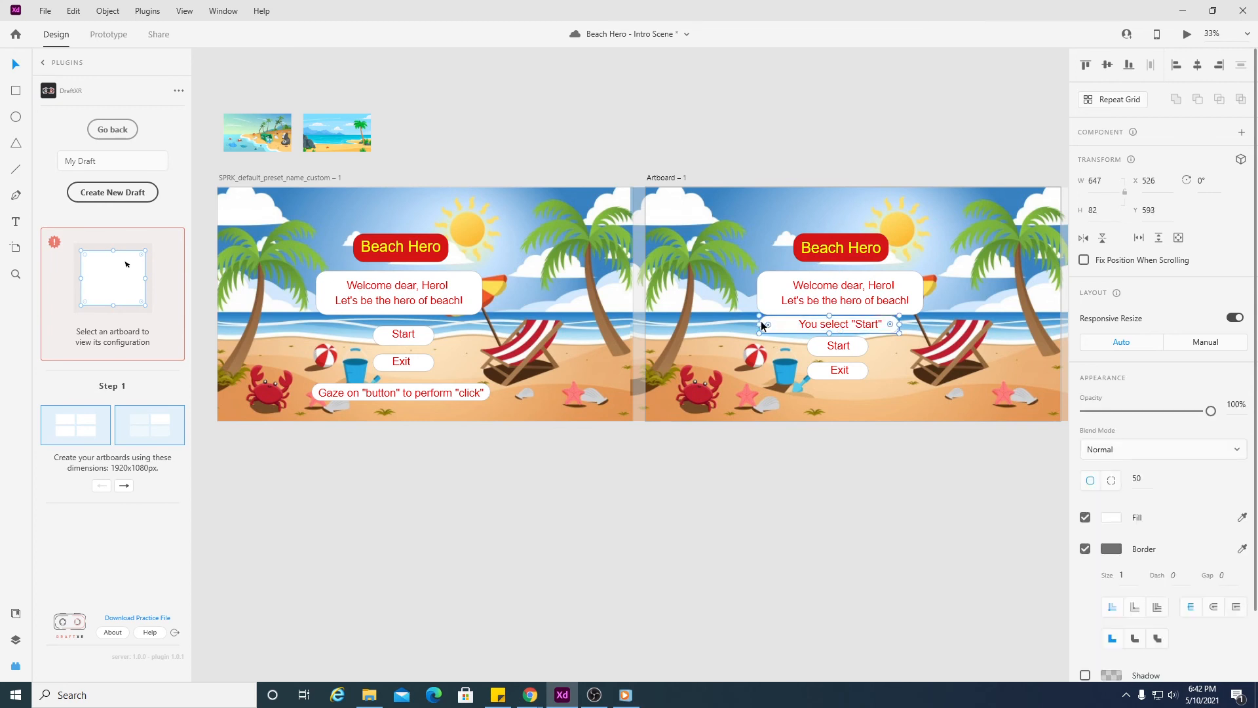
pyautogui.moveTo(760, 324); pyautogui.dragTo(789, 322)
# - Shift the Exit button and its label down on the second artboard, placing the label at Y 849
pyautogui.click(856, 371)
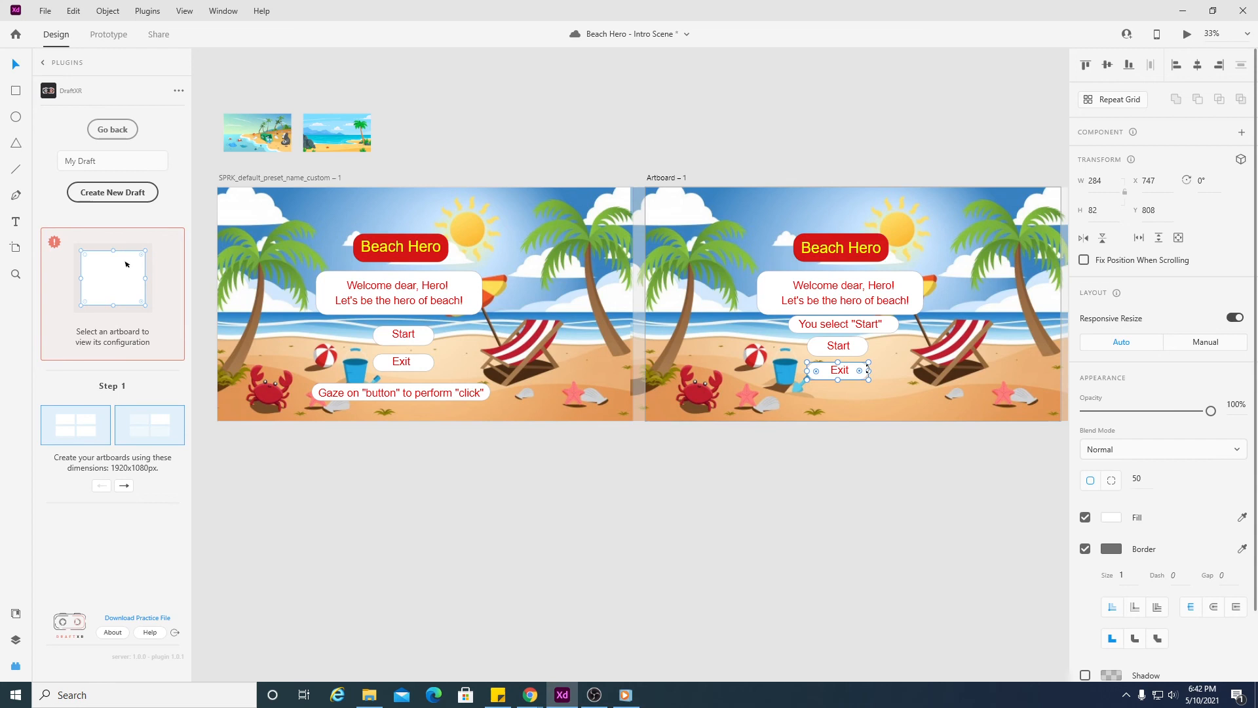
pyautogui.click(828, 394)
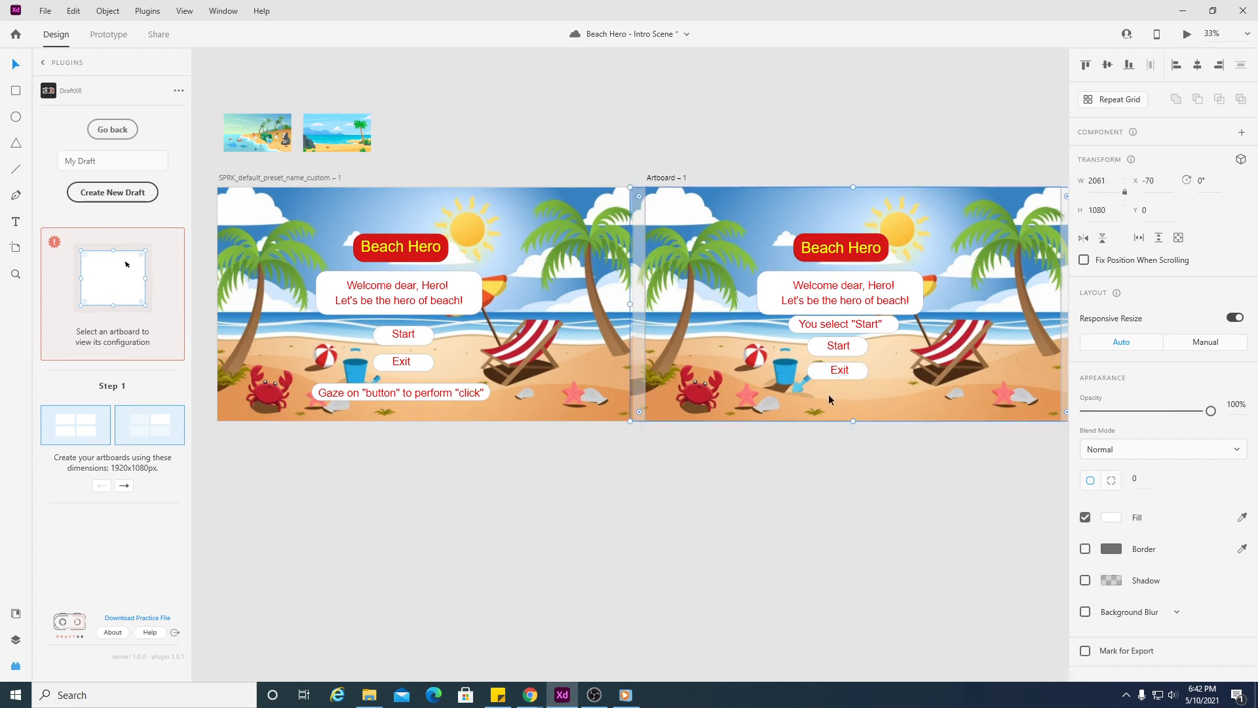
pyautogui.click(854, 371)
pyautogui.click(848, 390)
pyautogui.click(855, 371)
pyautogui.moveTo(855, 369); pyautogui.dragTo(852, 370)
pyautogui.click(855, 389)
pyautogui.click(848, 370)
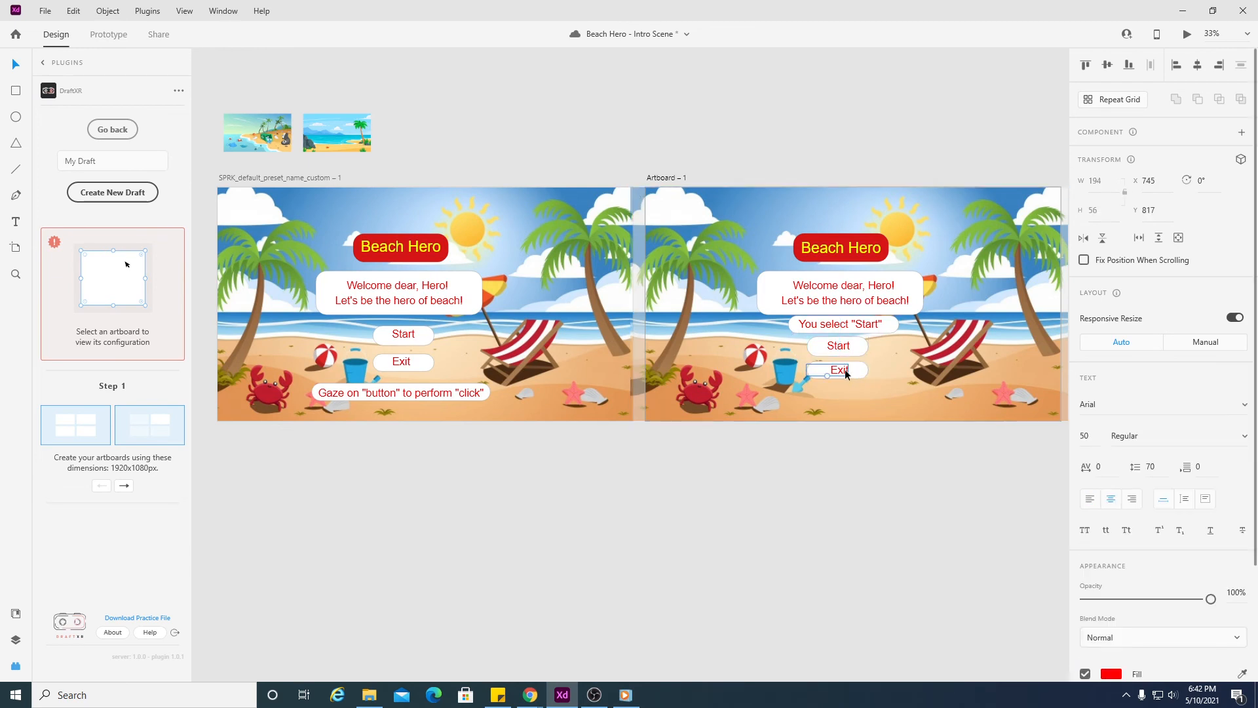
pyautogui.click(857, 375)
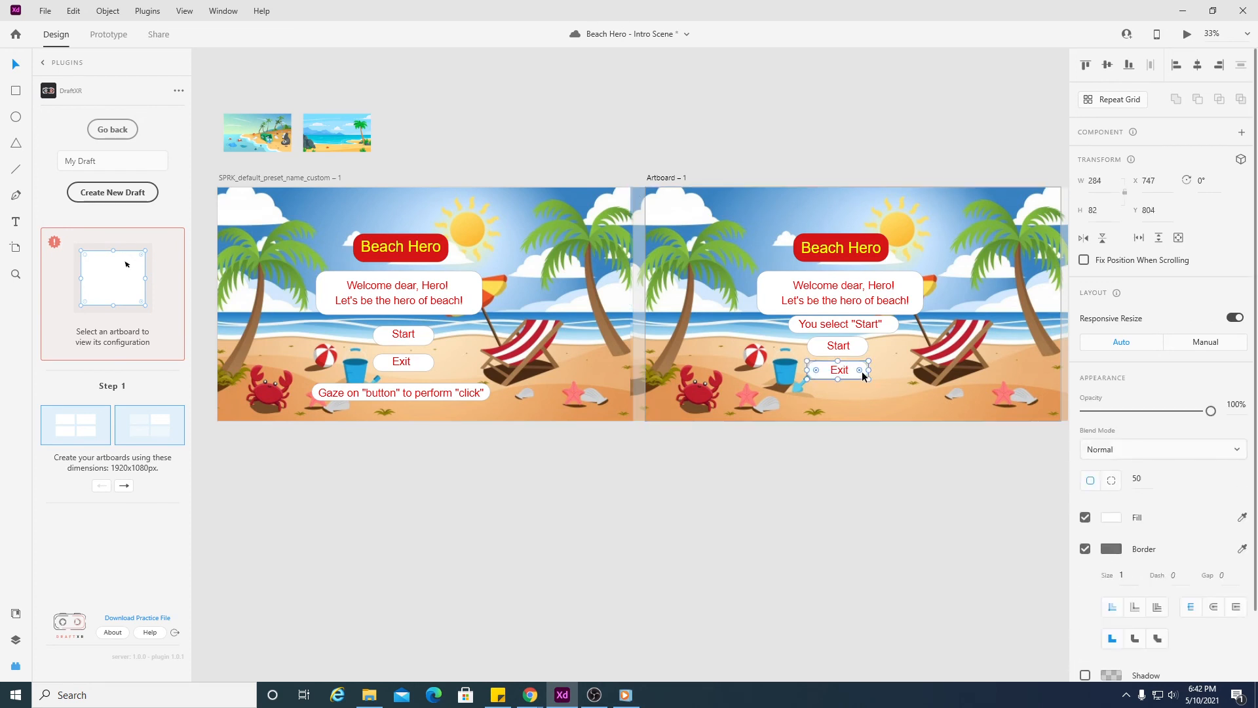
pyautogui.press('Down')
pyautogui.press('Down')
pyautogui.press('Down')
pyautogui.press('Down')
pyautogui.press('Down')
pyautogui.press('Down')
pyautogui.press('Down')
pyautogui.press('Down')
pyautogui.press('Down')
pyautogui.press('Down')
pyautogui.press('Down')
pyautogui.press('Down')
pyautogui.press('Down')
pyautogui.press('Down')
pyautogui.press('Down')
pyautogui.press('Down')
pyautogui.press('Down')
pyautogui.press('Down')
pyautogui.press('Down')
pyautogui.press('Down')
pyautogui.press('Down')
pyautogui.click(838, 373)
pyautogui.press('Down')
pyautogui.press('Down')
pyautogui.press('Down')
pyautogui.press('Down')
pyautogui.press('Down')
pyautogui.press('Down')
pyautogui.press('Down')
pyautogui.press('Down')
pyautogui.press('Down')
pyautogui.press('Down')
pyautogui.press('Down')
pyautogui.press('Down')
pyautogui.press('Down')
pyautogui.press('Down')
pyautogui.press('Down')
pyautogui.press('Down')
pyautogui.press('Down')
pyautogui.press('Down')
pyautogui.press('Down')
pyautogui.press('Down')
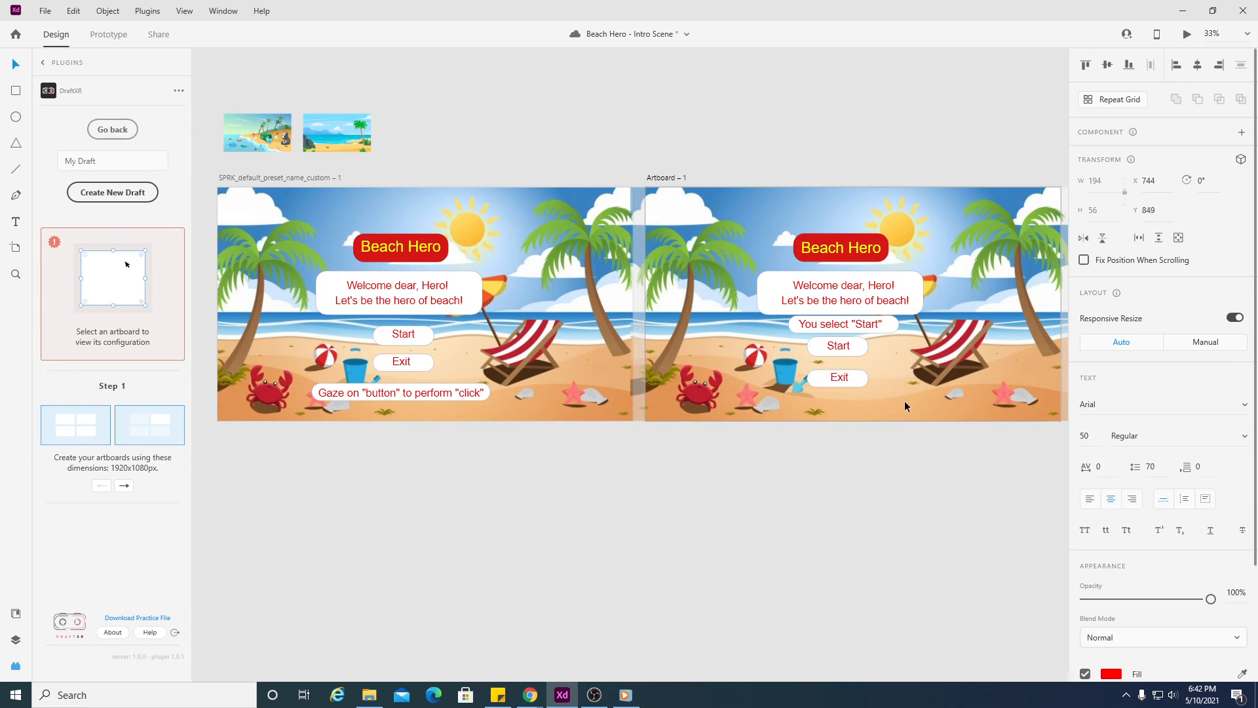
# - Shift the Start button on the second artboard down to about Y 732 and lower its label to match
pyautogui.click(862, 352)
pyautogui.press('Down')
pyautogui.press('Down')
pyautogui.press('Down')
pyautogui.press('Down')
pyautogui.press('Down')
pyautogui.press('Down')
pyautogui.press('Down')
pyautogui.press('Down')
pyautogui.press('Down')
pyautogui.press('Down')
pyautogui.press('Down')
pyautogui.press('Down')
pyautogui.press('Down')
pyautogui.press('Down')
pyautogui.press('Down')
pyautogui.press('Down')
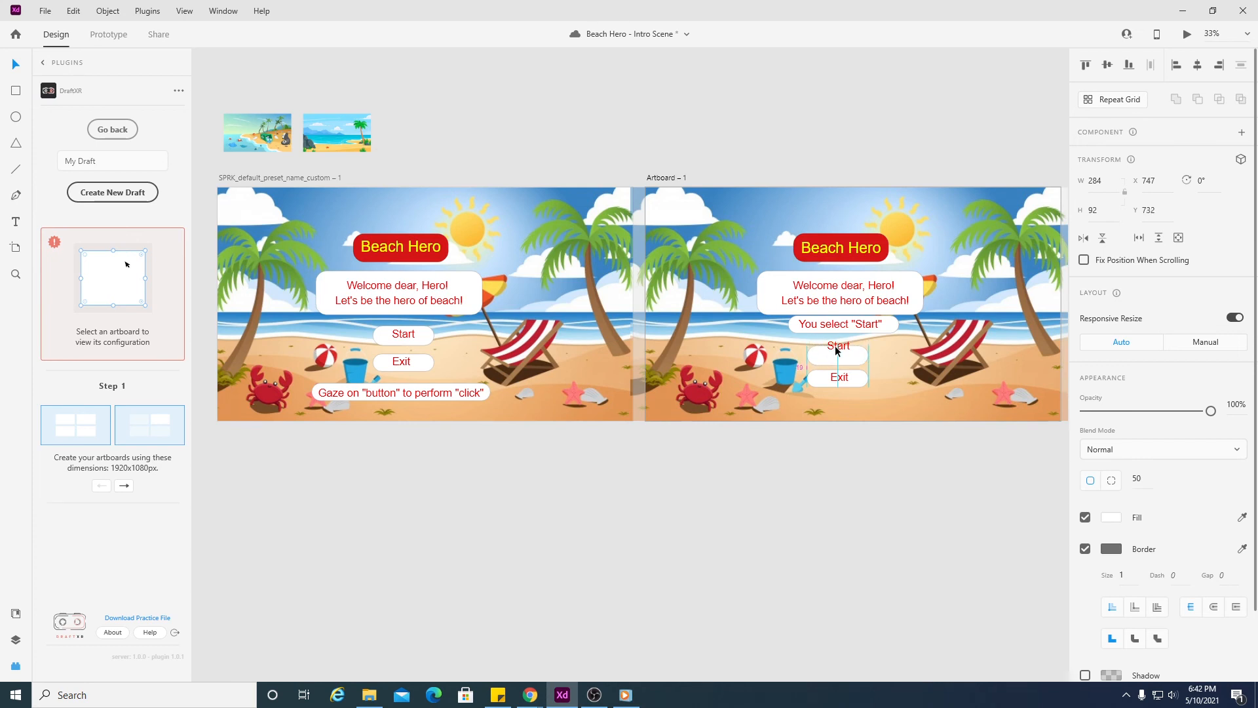
pyautogui.click(843, 353)
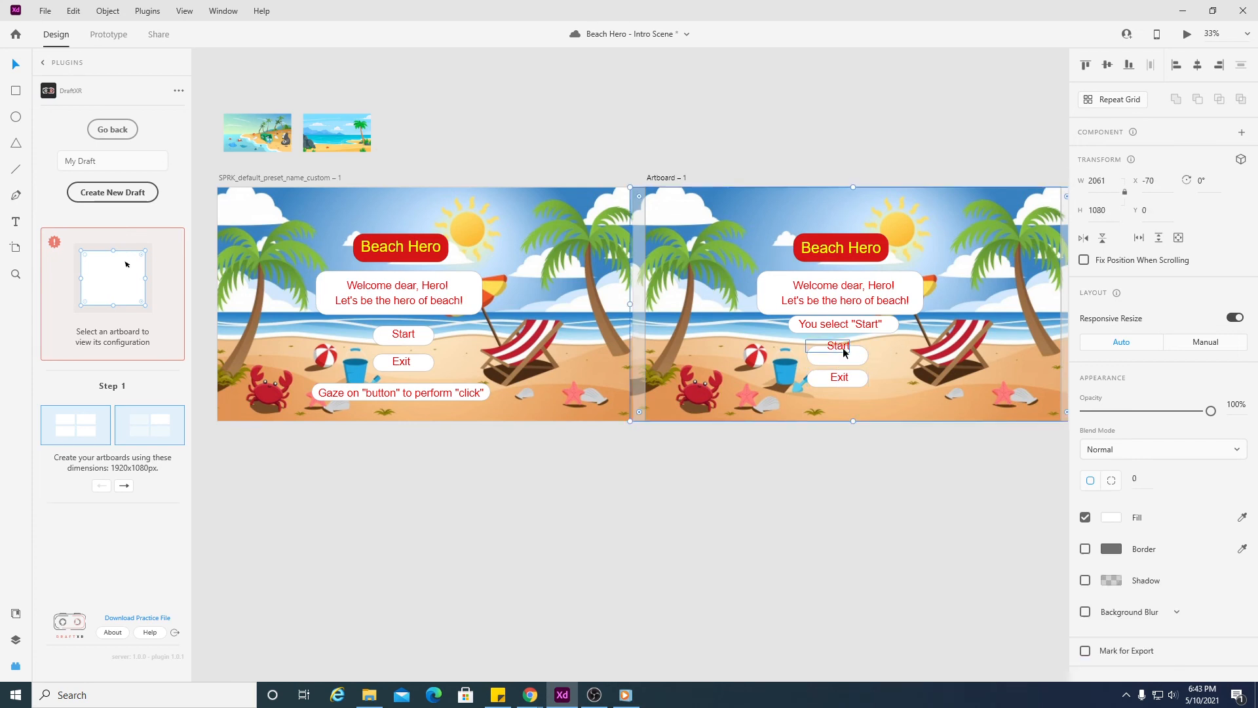
pyautogui.click(843, 353)
pyautogui.press('Down')
pyautogui.press('Down')
pyautogui.press('Down')
pyautogui.press('Down')
pyautogui.press('Down')
pyautogui.press('Down')
pyautogui.press('Down')
pyautogui.press('Down')
pyautogui.press('Down')
pyautogui.press('Down')
pyautogui.press('Down')
pyautogui.press('Down')
pyautogui.press('Down')
pyautogui.press('Down')
pyautogui.press('Down')
pyautogui.press('Down')
pyautogui.press('Down')
pyautogui.press('Down')
pyautogui.press('Down')
pyautogui.press('Down')
pyautogui.press('Down')
pyautogui.press('Down')
pyautogui.press('Down')
pyautogui.press('Down')
pyautogui.press('Down')
pyautogui.press('Down')
pyautogui.press('Down')
# - Narrow the white box behind You select "Start" on the second artboard to 485 and move it down to Y 609
pyautogui.click(886, 325)
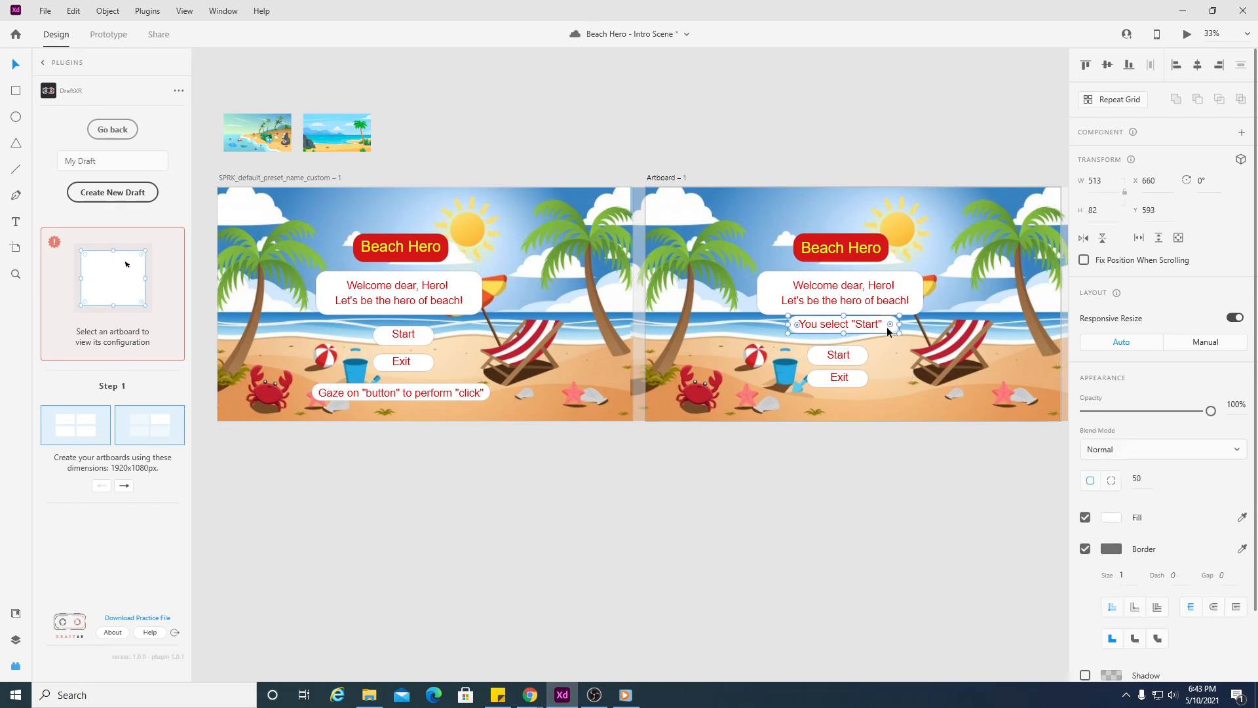
pyautogui.moveTo(899, 324); pyautogui.dragTo(893, 324)
pyautogui.click(893, 350)
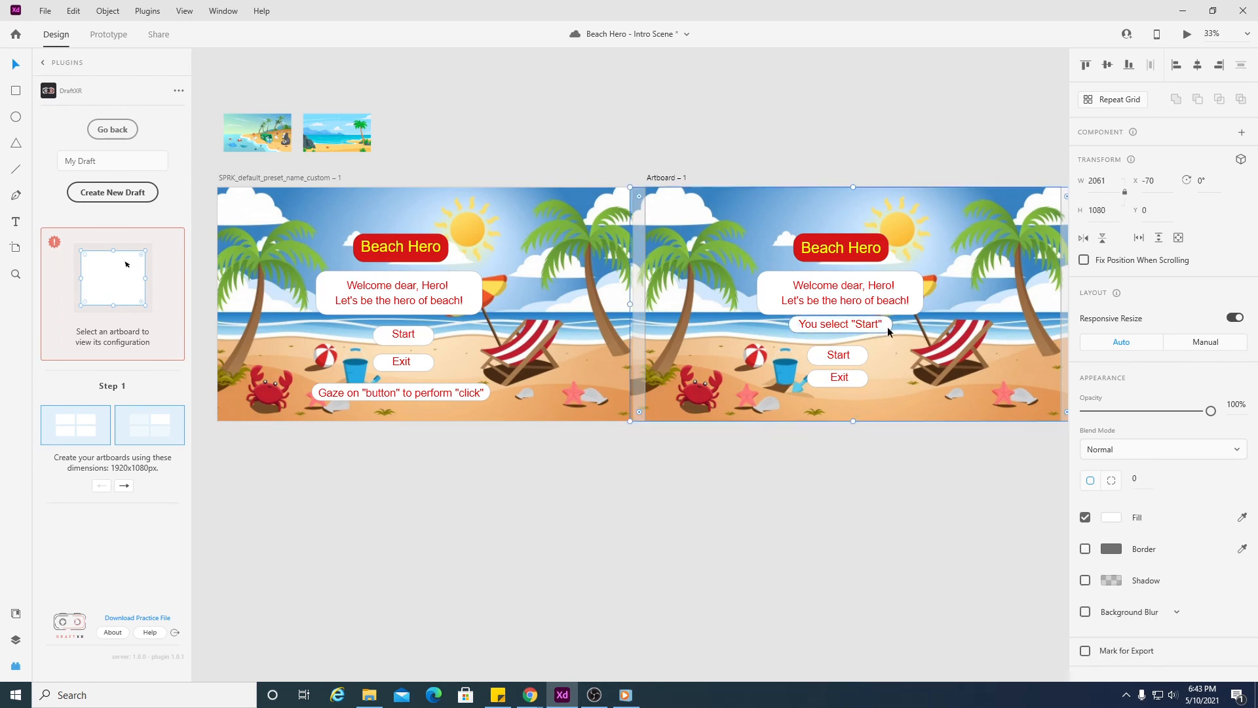
pyautogui.click(888, 334)
pyautogui.moveTo(888, 331); pyautogui.dragTo(886, 334)
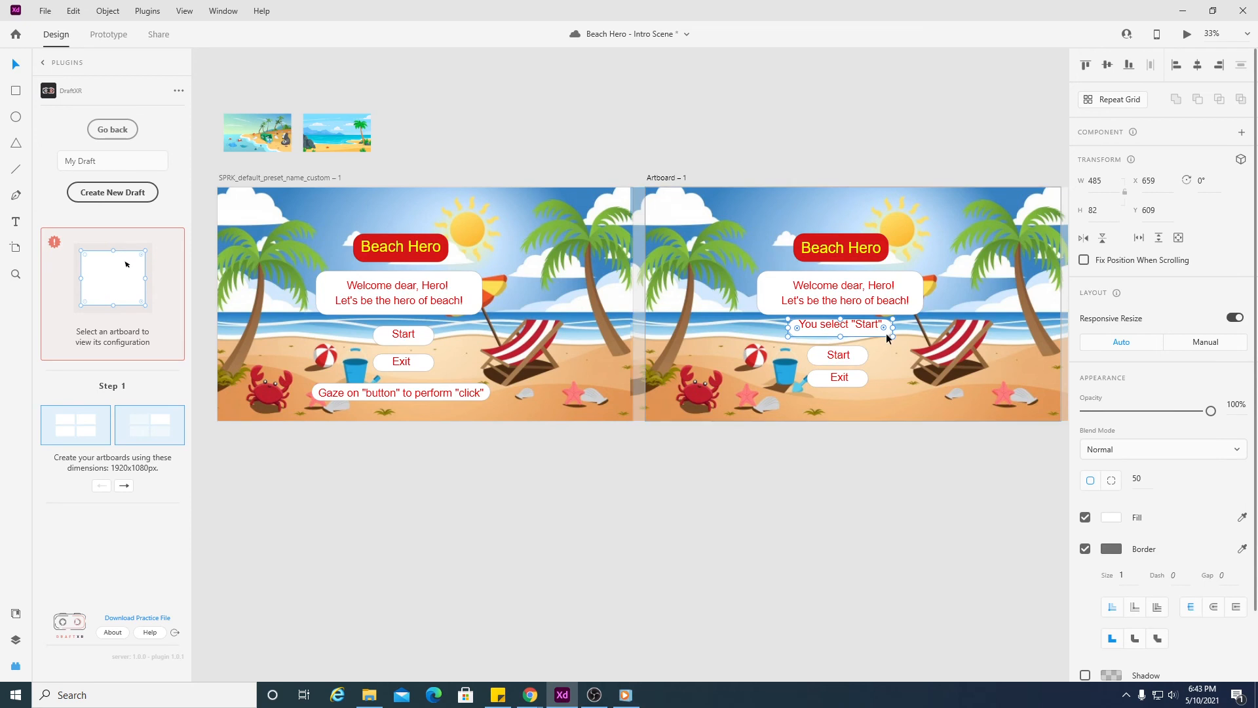
# - Lower the You select "Start" text to Y 631 so it sits inside its white box
pyautogui.click(846, 324)
pyautogui.press('Down')
pyautogui.press('Down')
pyautogui.press('Down')
pyautogui.press('Down')
pyautogui.press('Down')
pyautogui.press('Down')
pyautogui.press('Down')
pyautogui.press('Down')
pyautogui.press('Down')
pyautogui.press('Down')
pyautogui.press('Down')
pyautogui.press('Down')
pyautogui.press('Down')
pyautogui.press('Down')
pyautogui.press('Down')
pyautogui.press('Down')
pyautogui.press('Down')
pyautogui.press('Down')
pyautogui.press('Down')
pyautogui.press('Down')
pyautogui.press('Down')
pyautogui.press('Down')
pyautogui.press('Down')
pyautogui.press('Down')
pyautogui.press('Down')
pyautogui.press('Down')
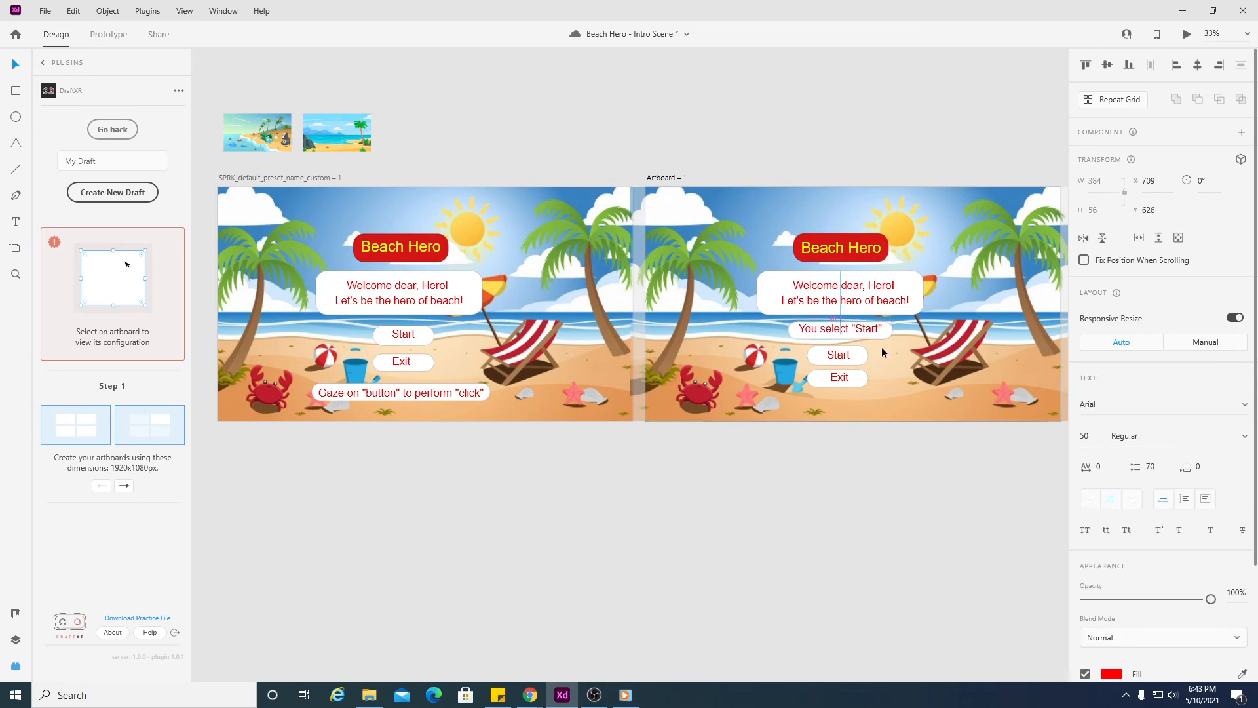
pyautogui.click(870, 462)
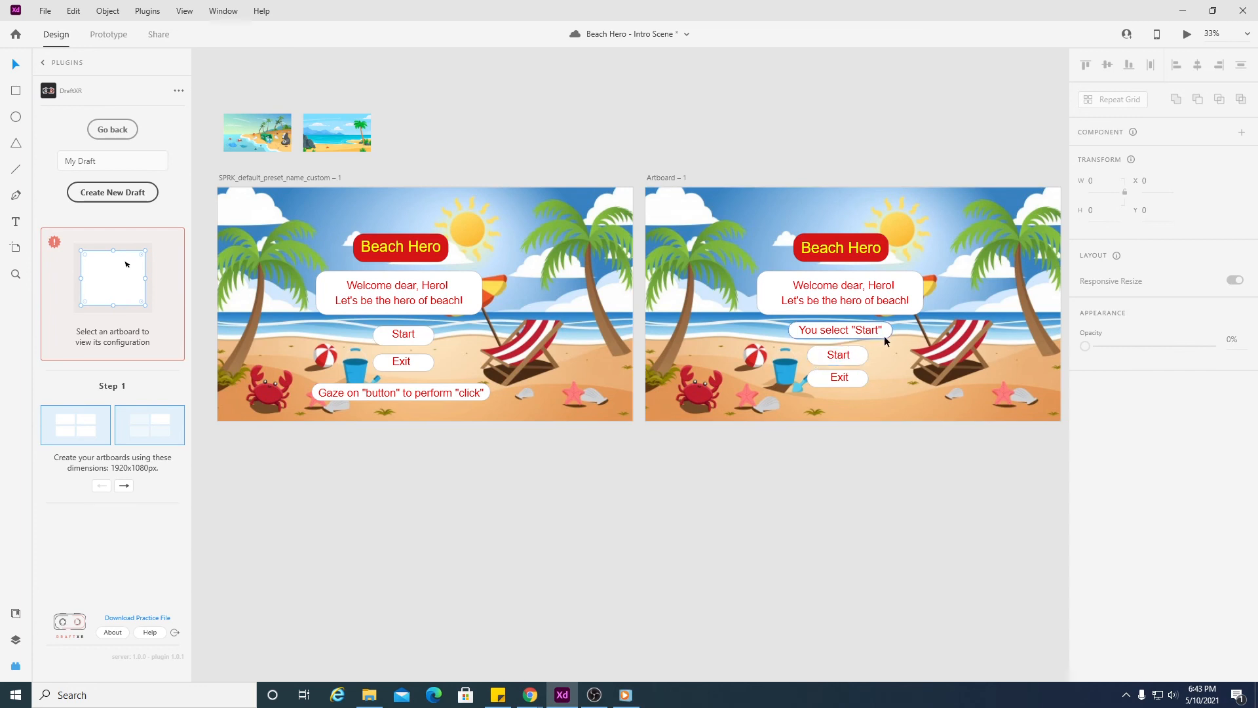
# - Fill the Start button's box on the second artboard with yellow #E8E111
pyautogui.click(860, 359)
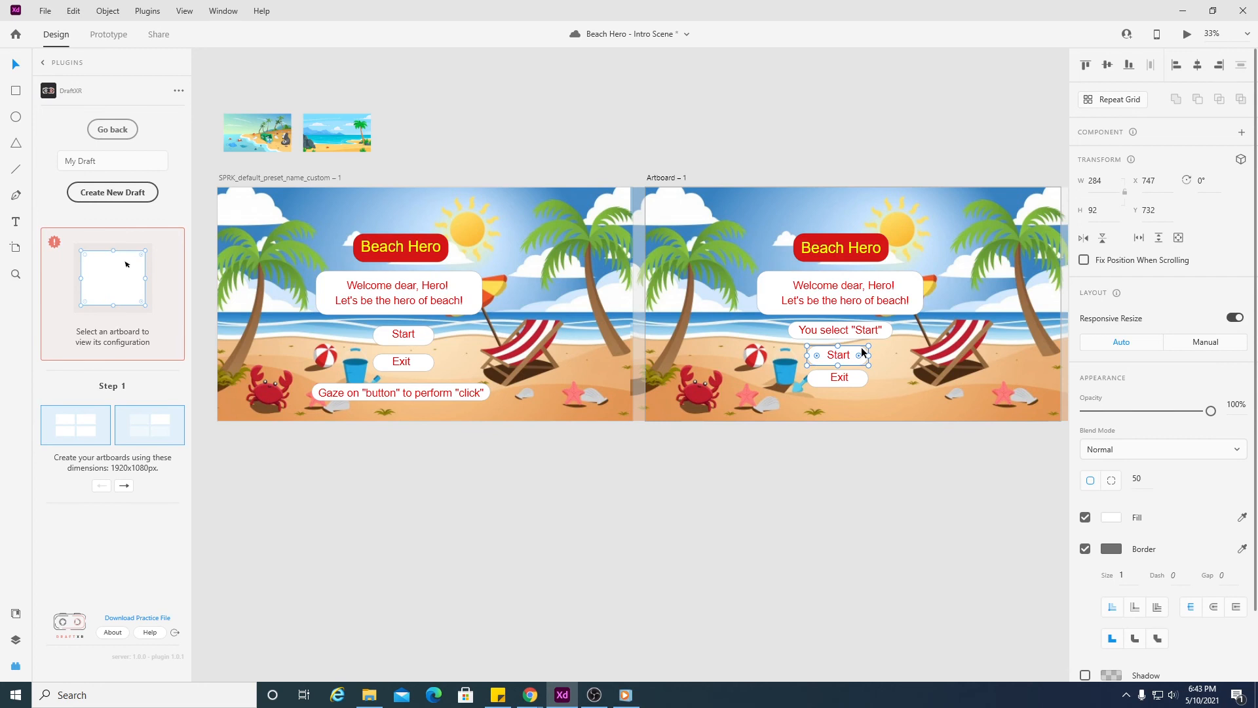
pyautogui.click(1113, 519)
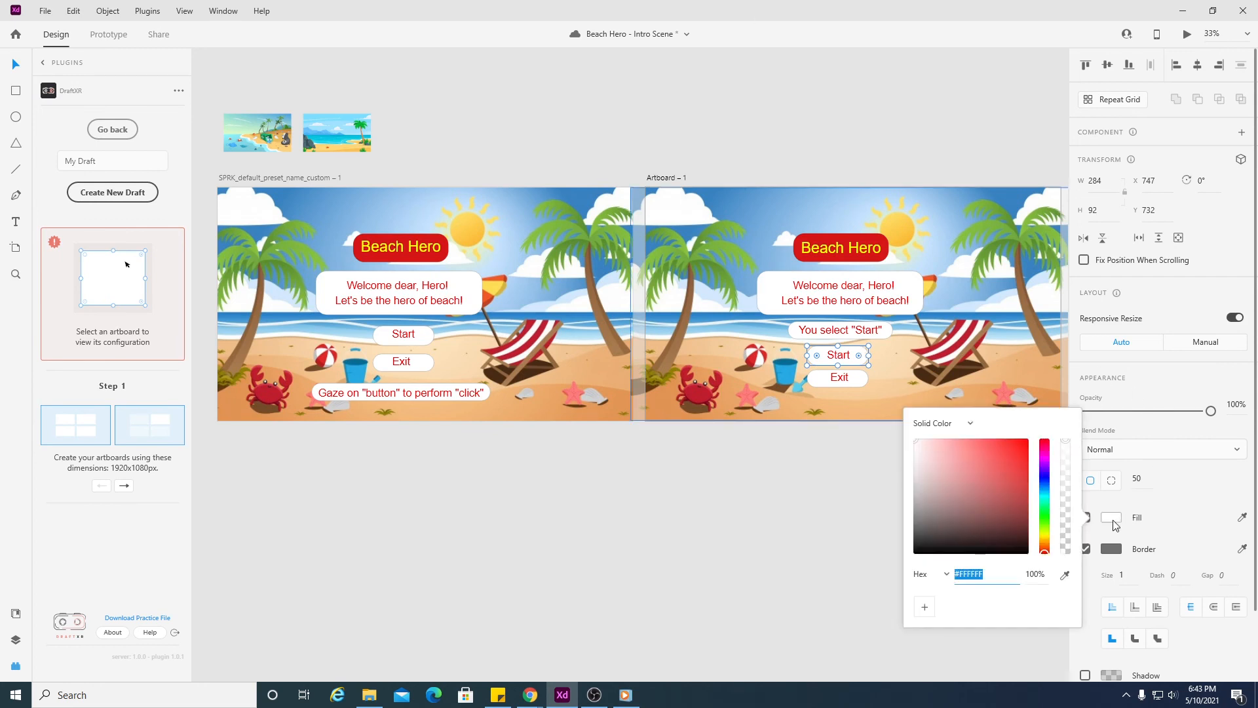
pyautogui.click(1021, 450)
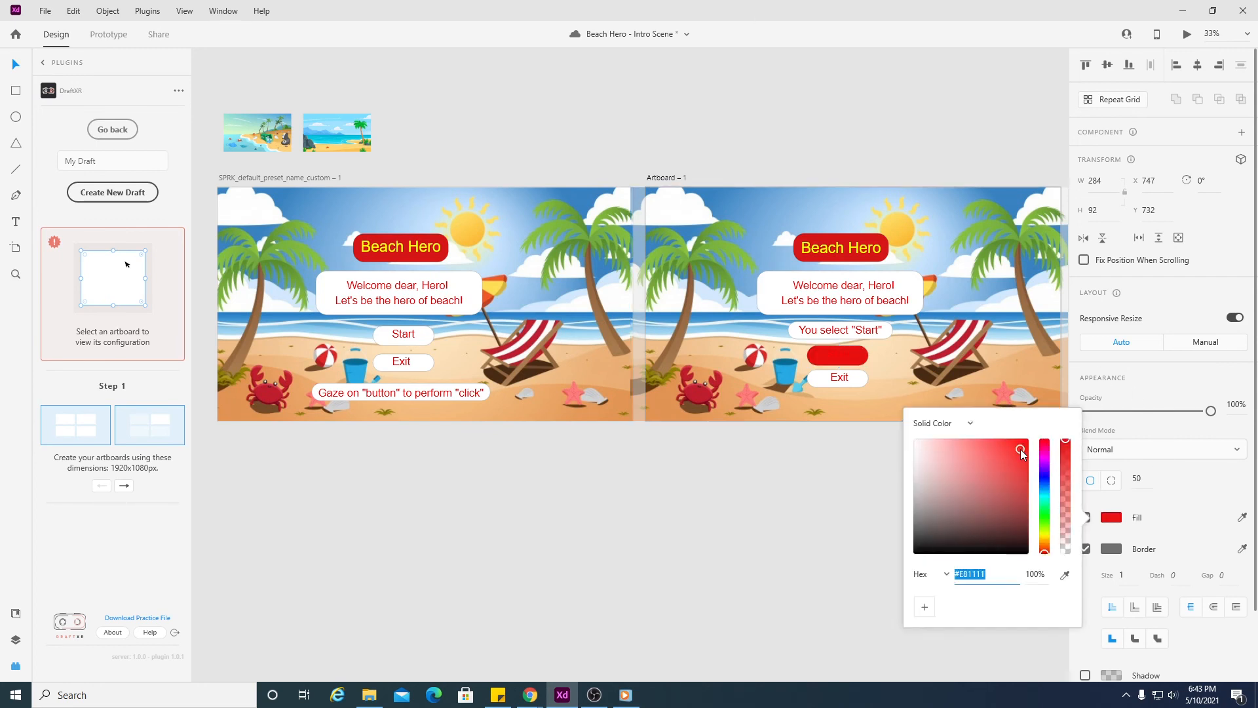
pyautogui.click(1046, 535)
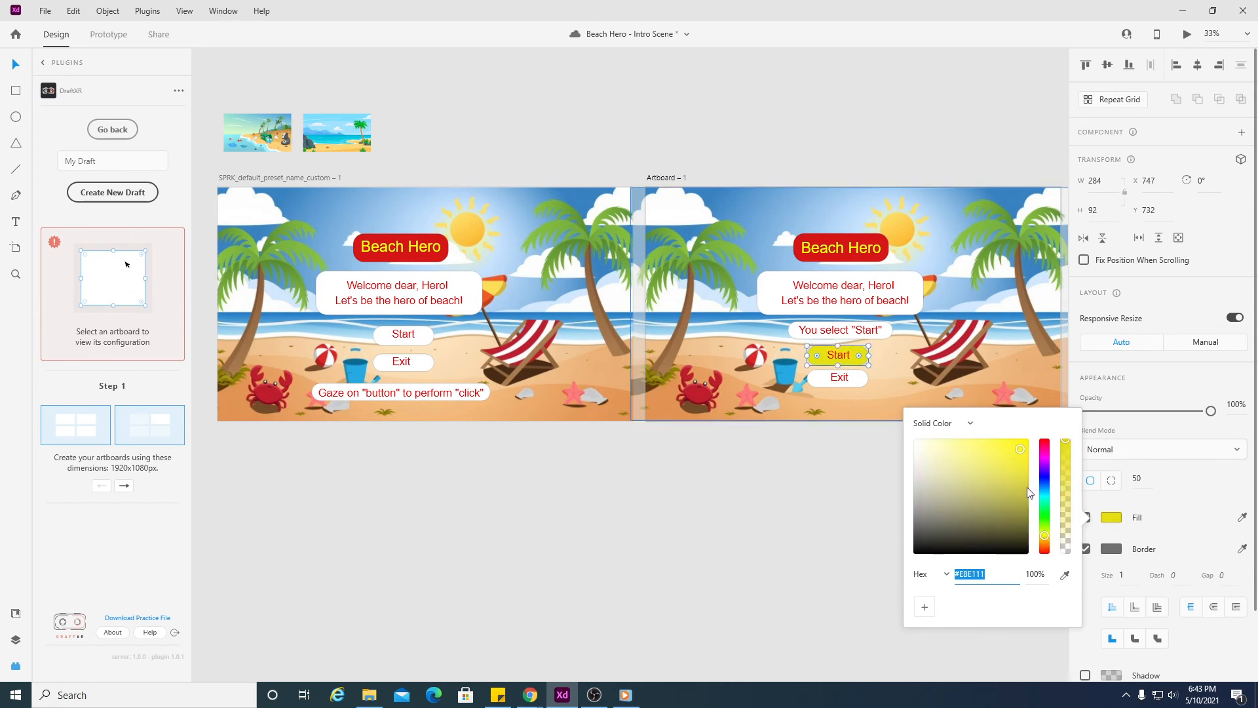
pyautogui.click(835, 484)
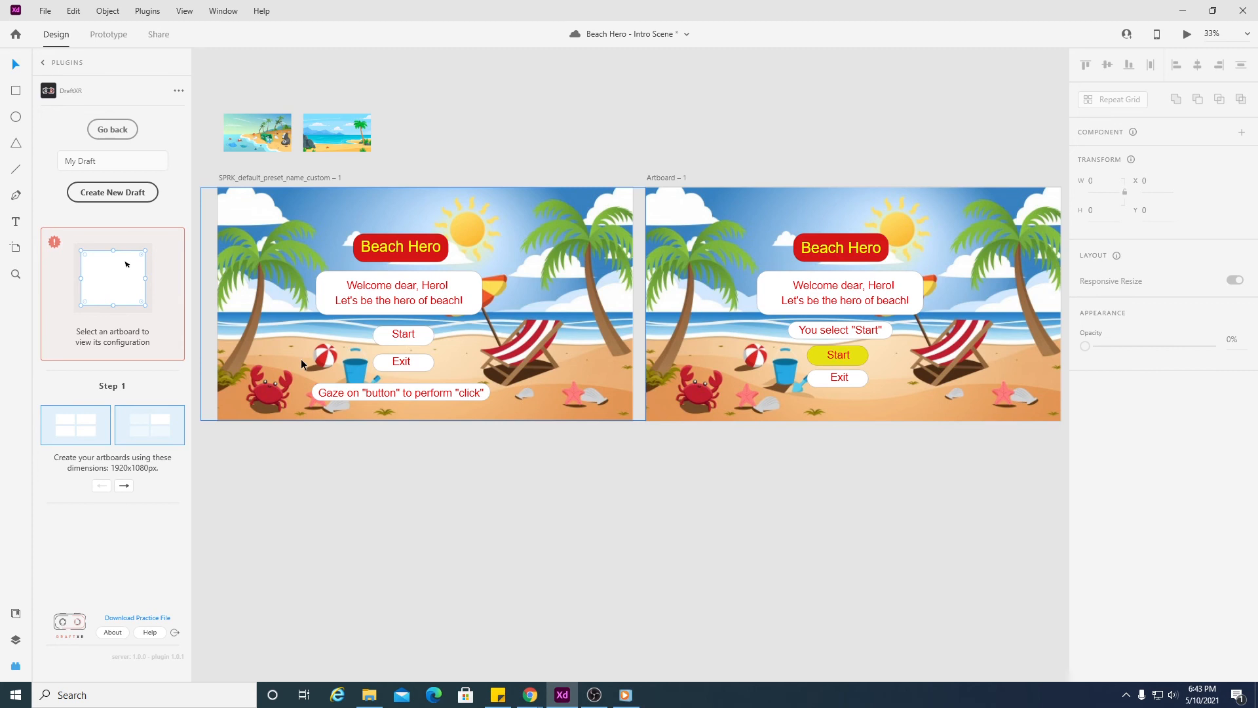
# - Recolour the You select "Start" text on the second artboard to near-black #0D0D0D
pyautogui.click(864, 329)
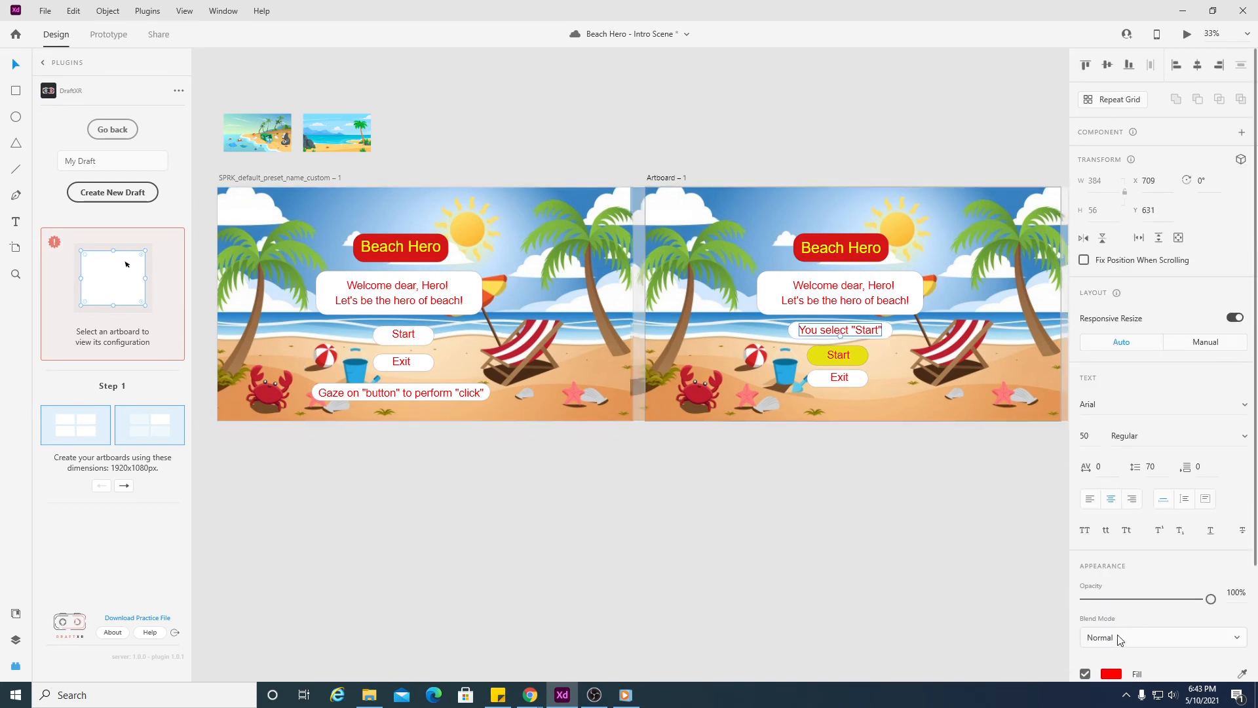
pyautogui.click(1113, 674)
pyautogui.click(976, 597)
pyautogui.moveTo(966, 601); pyautogui.dragTo(882, 601)
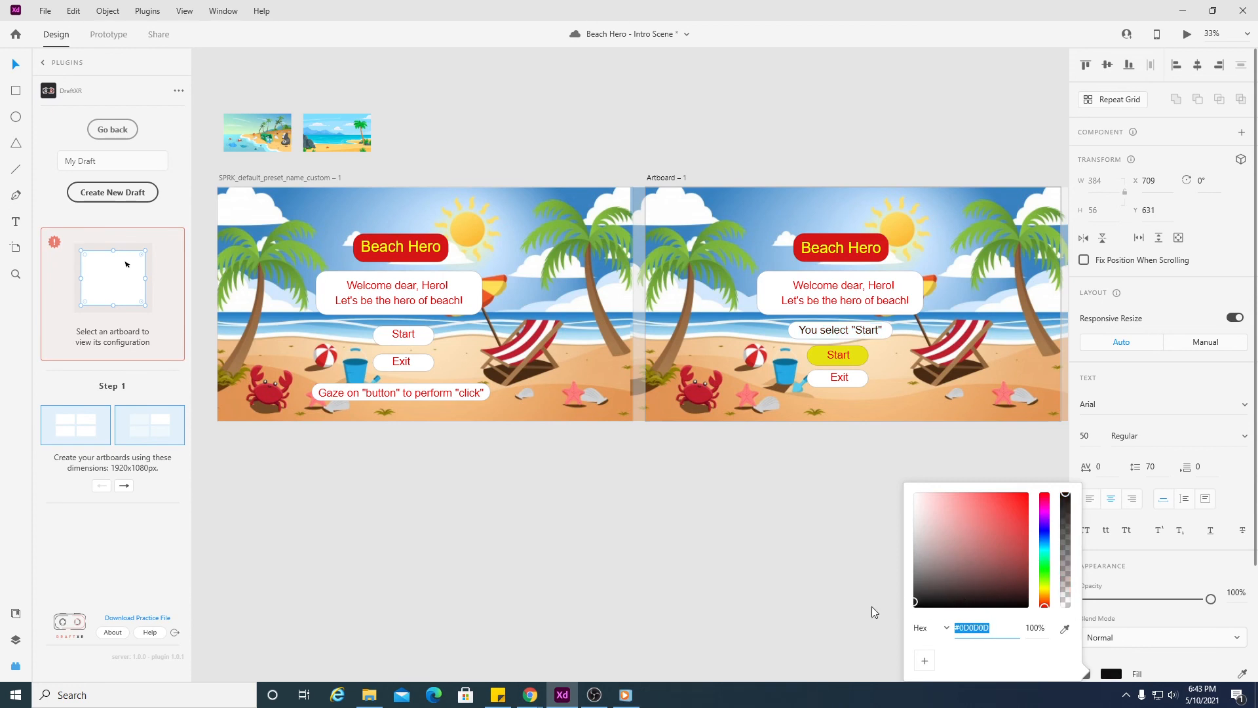
pyautogui.click(800, 536)
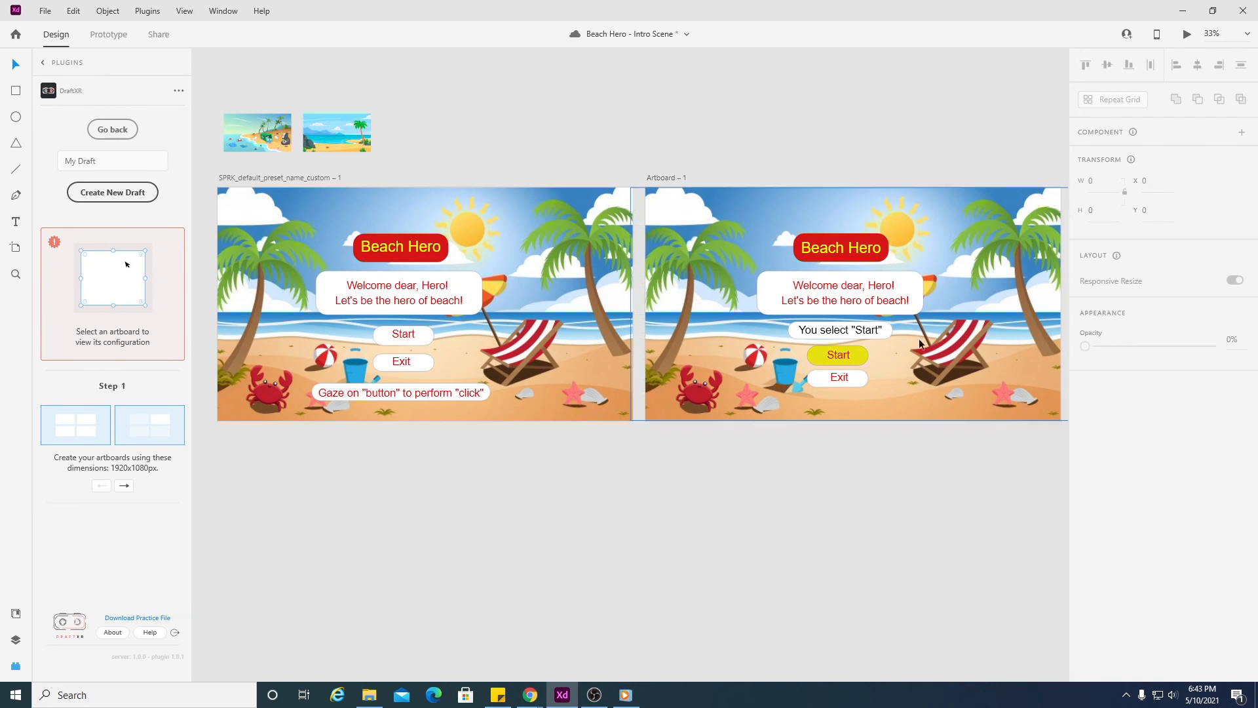
# - Shift the white welcome message box on the second artboard up slightly to Y 384
pyautogui.click(916, 282)
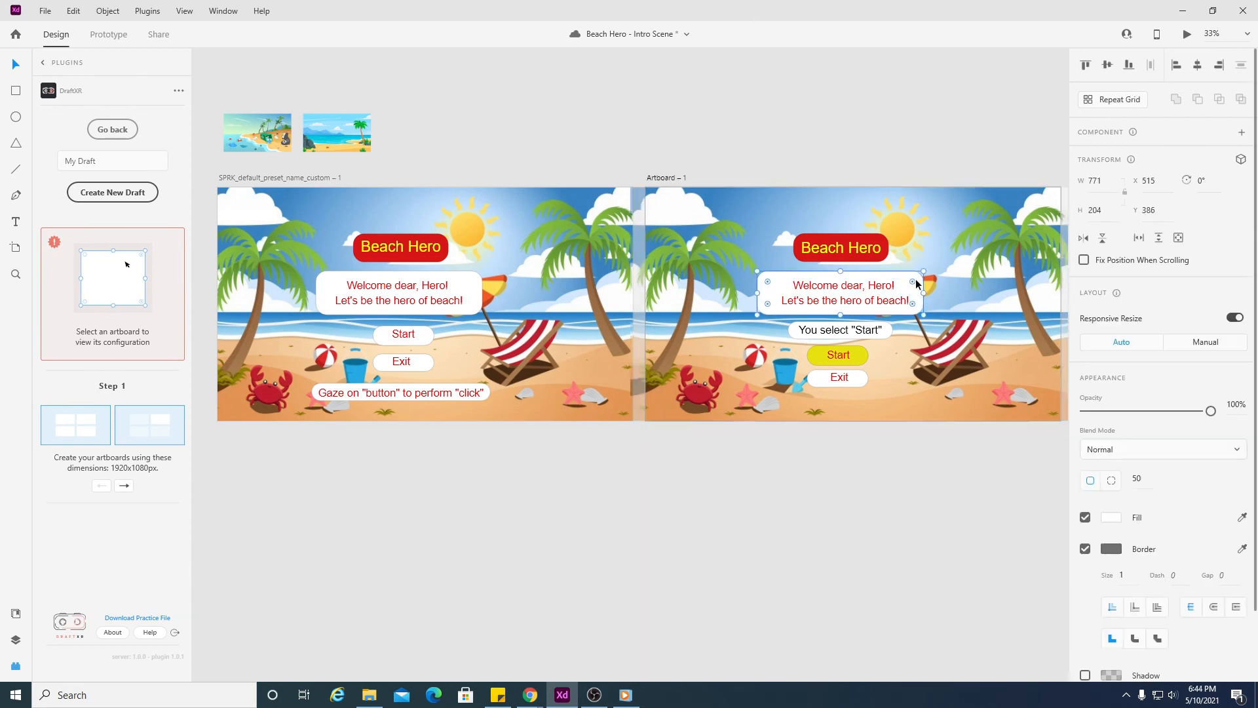
pyautogui.moveTo(916, 283); pyautogui.dragTo(915, 278)
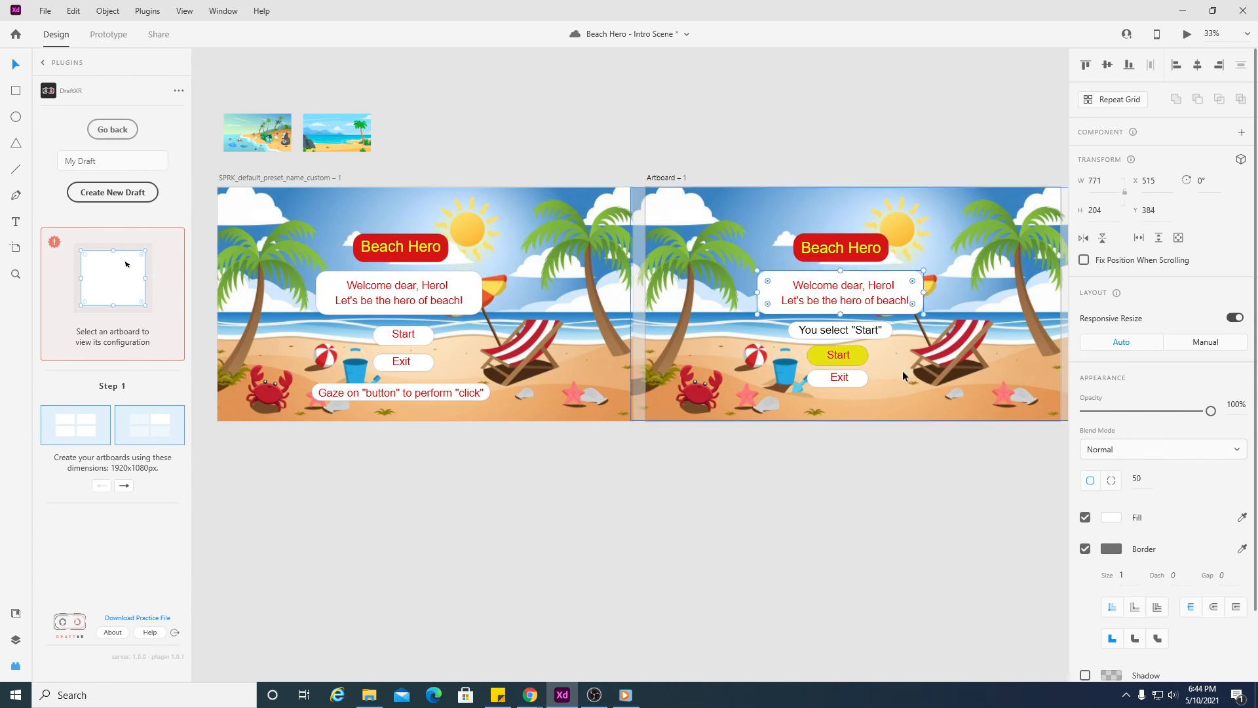
pyautogui.click(866, 332)
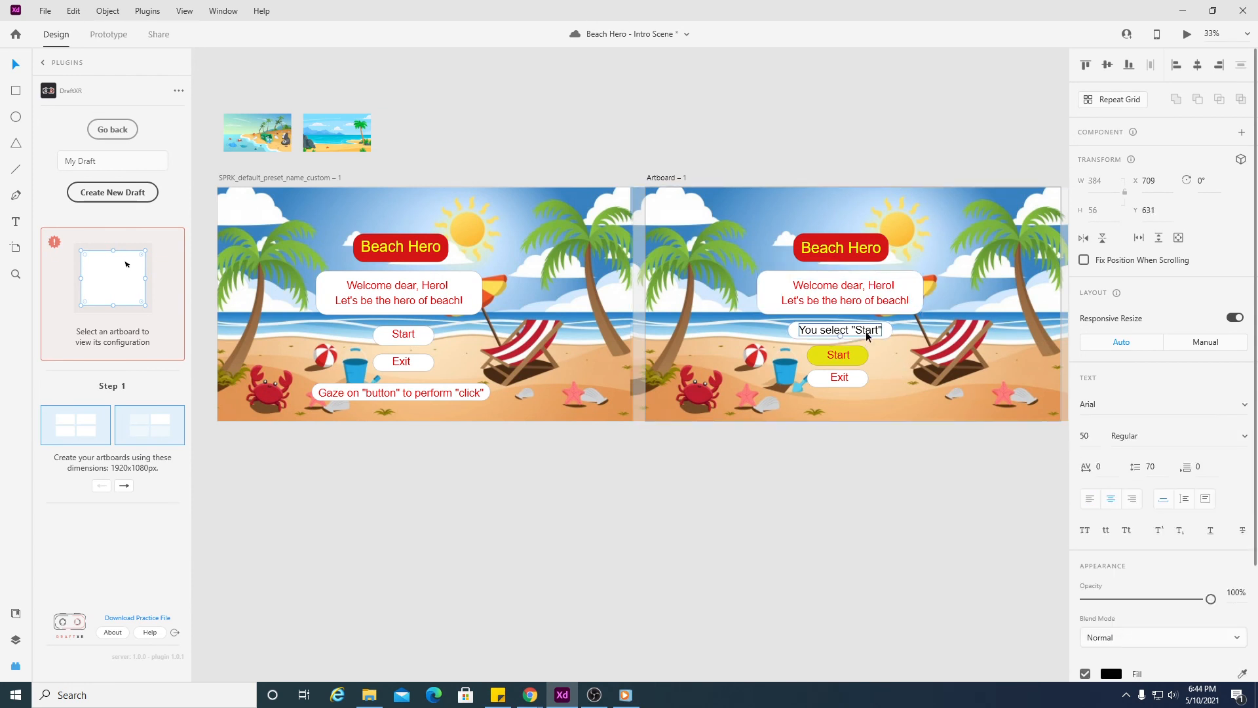
pyautogui.click(891, 375)
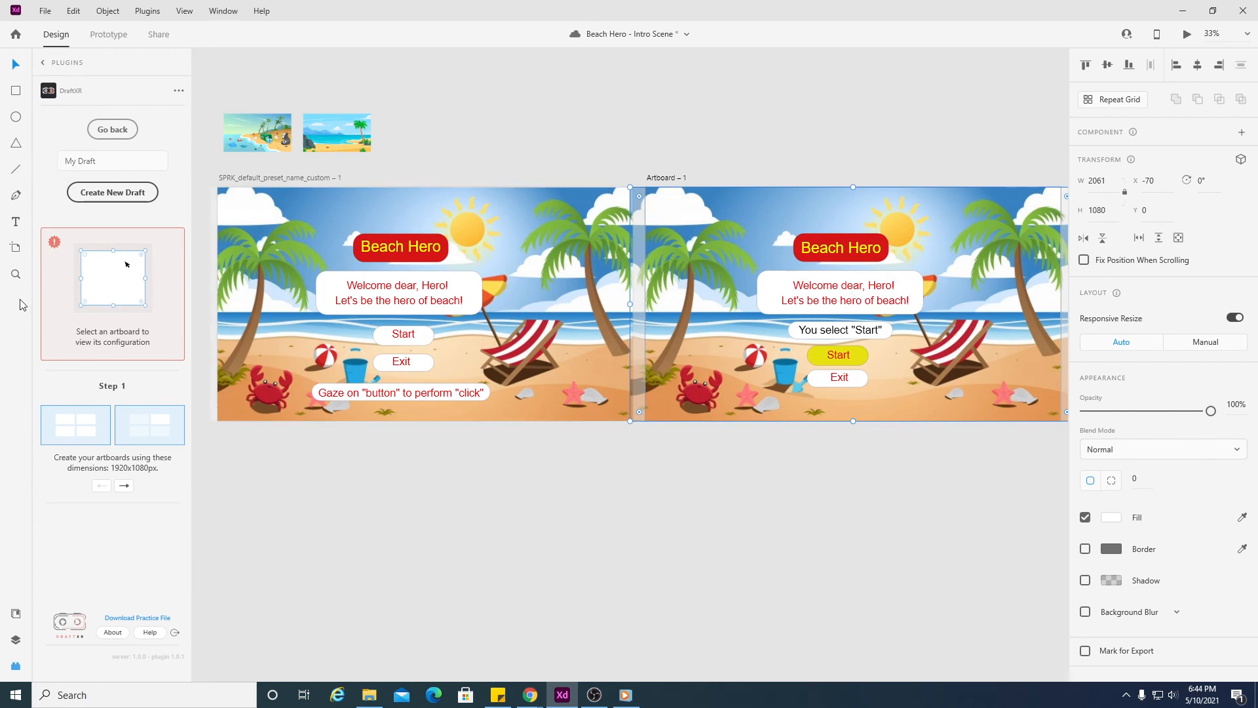
# - Add a third artboard beside the second one and size it to 1920 by 1080
pyautogui.hotkey('ctrl', '-')
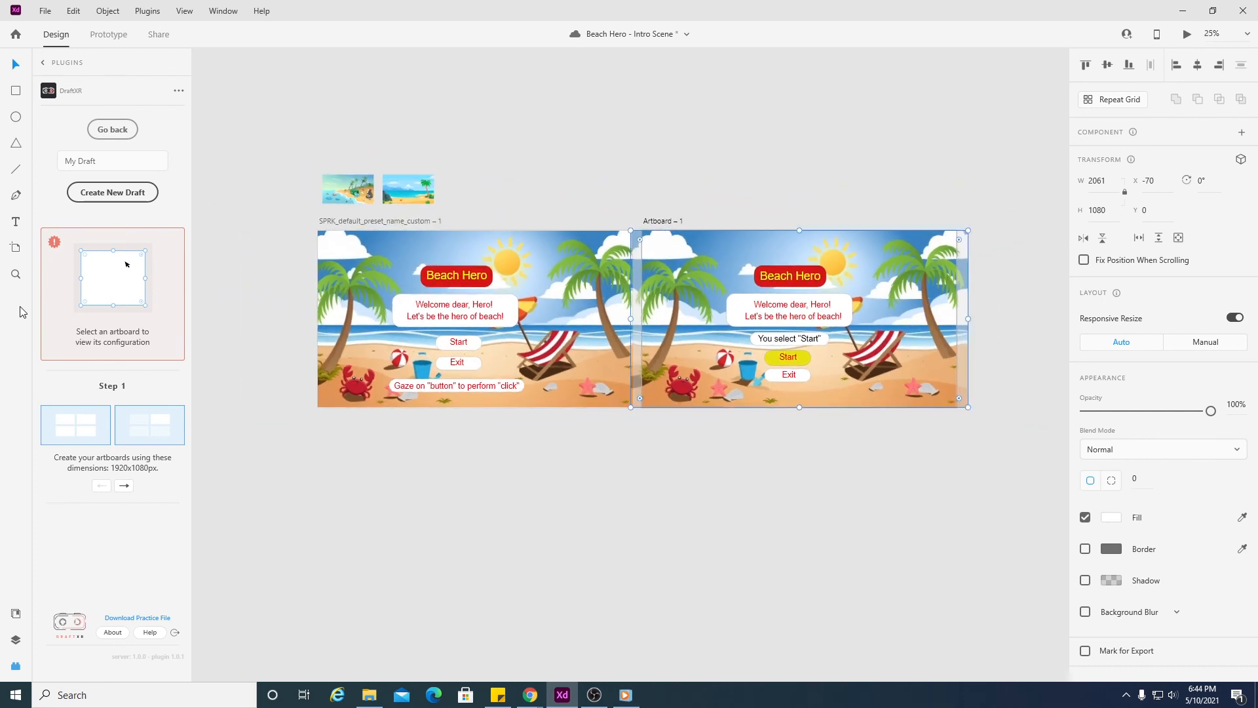
pyautogui.click(954, 483)
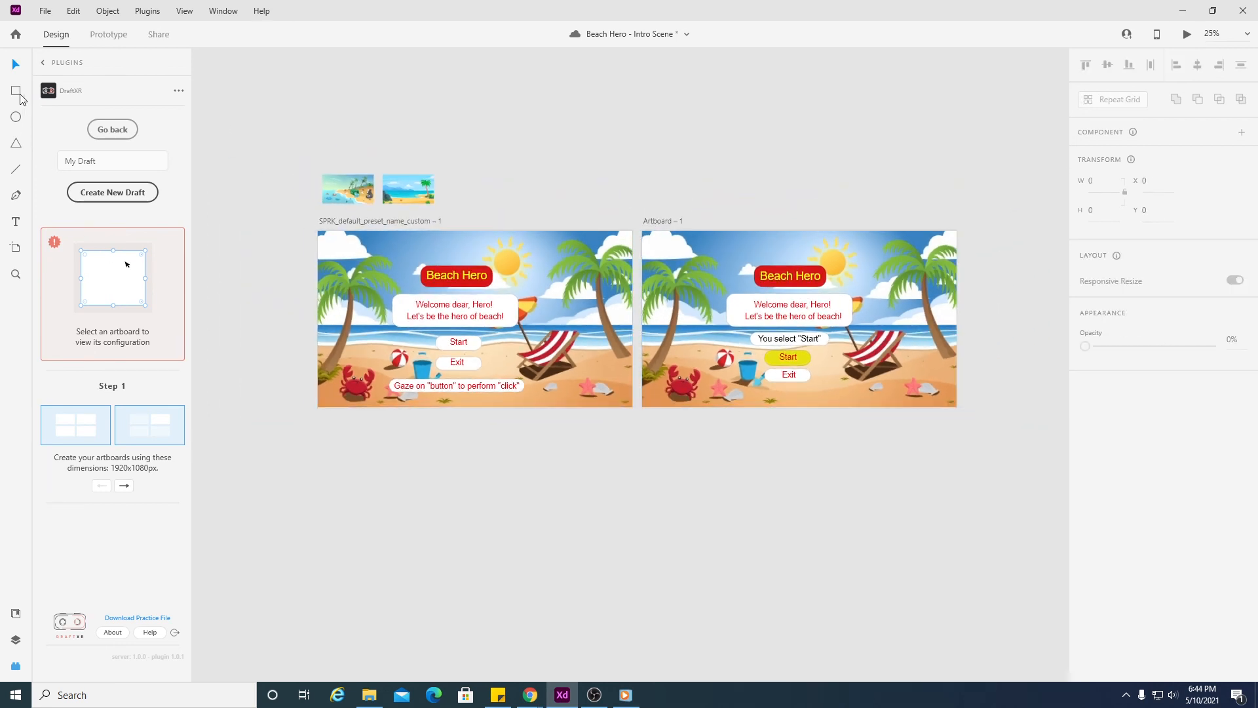
pyautogui.click(16, 247)
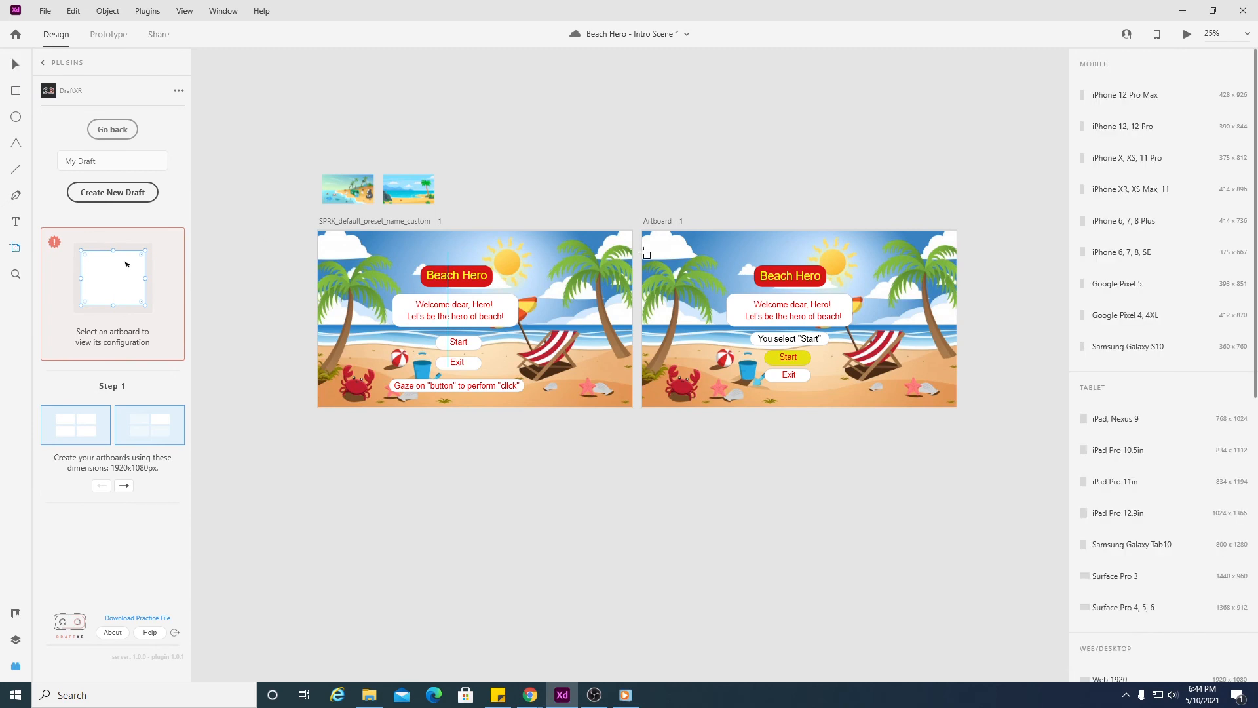
pyautogui.moveTo(973, 234); pyautogui.dragTo(1016, 410)
pyautogui.click(1122, 152)
pyautogui.write('1')
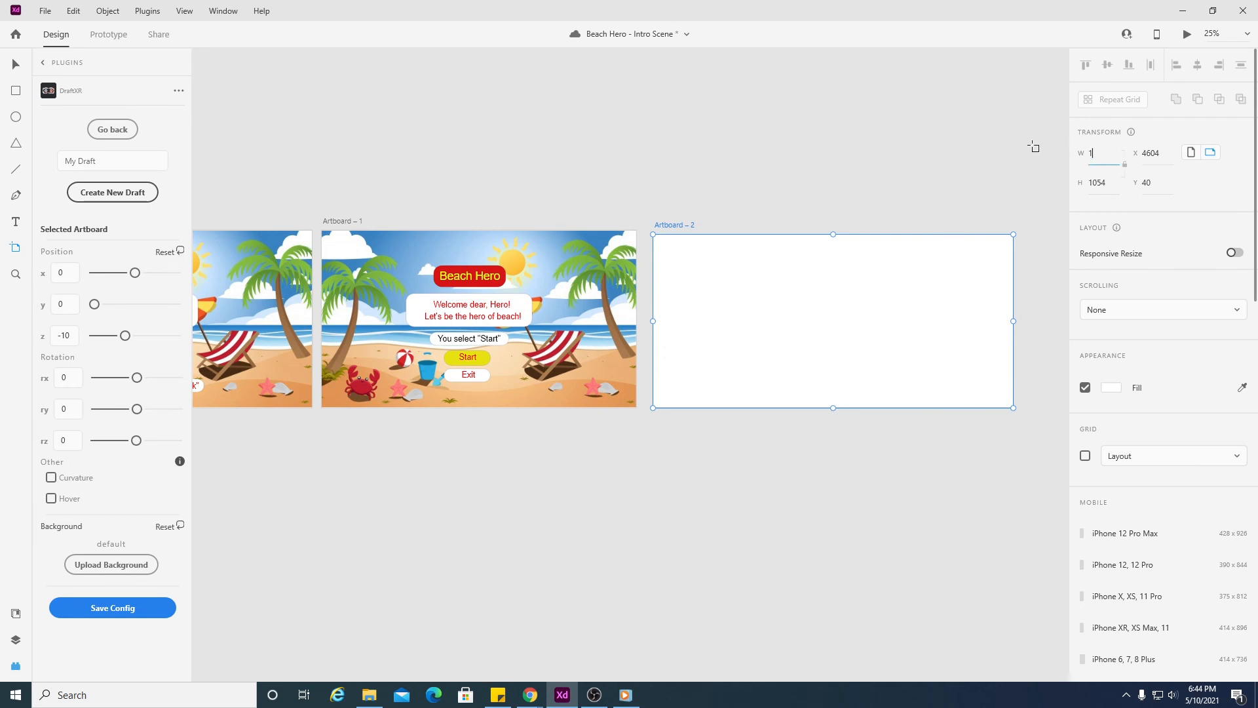
pyautogui.write('920')
pyautogui.press('Tab')
pyautogui.write('1080')
pyautogui.press('Return')
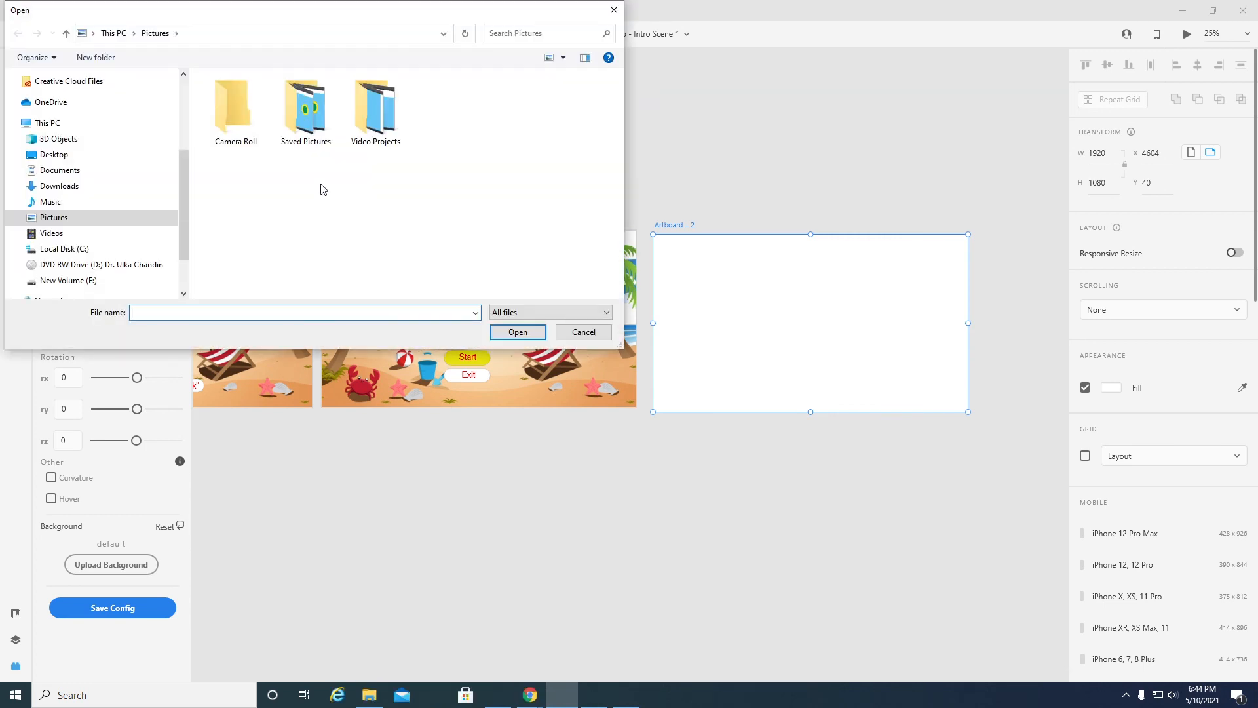
# - Try to upload sunny-beach-summer-landscape_177160-14 from the LEVEL 8 folder as the third artboard's DraftXR background
pyautogui.scroll(1, 112, 178)
pyautogui.click(84, 91)
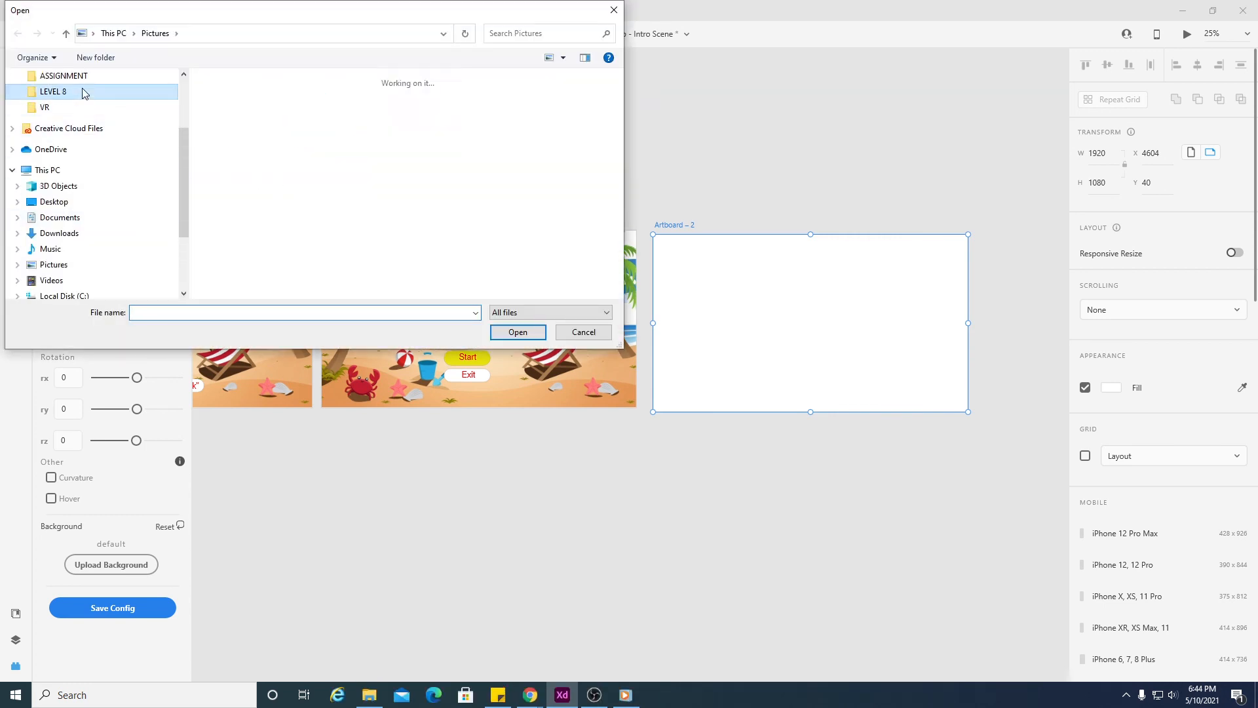
pyautogui.scroll(-5, 501, 234)
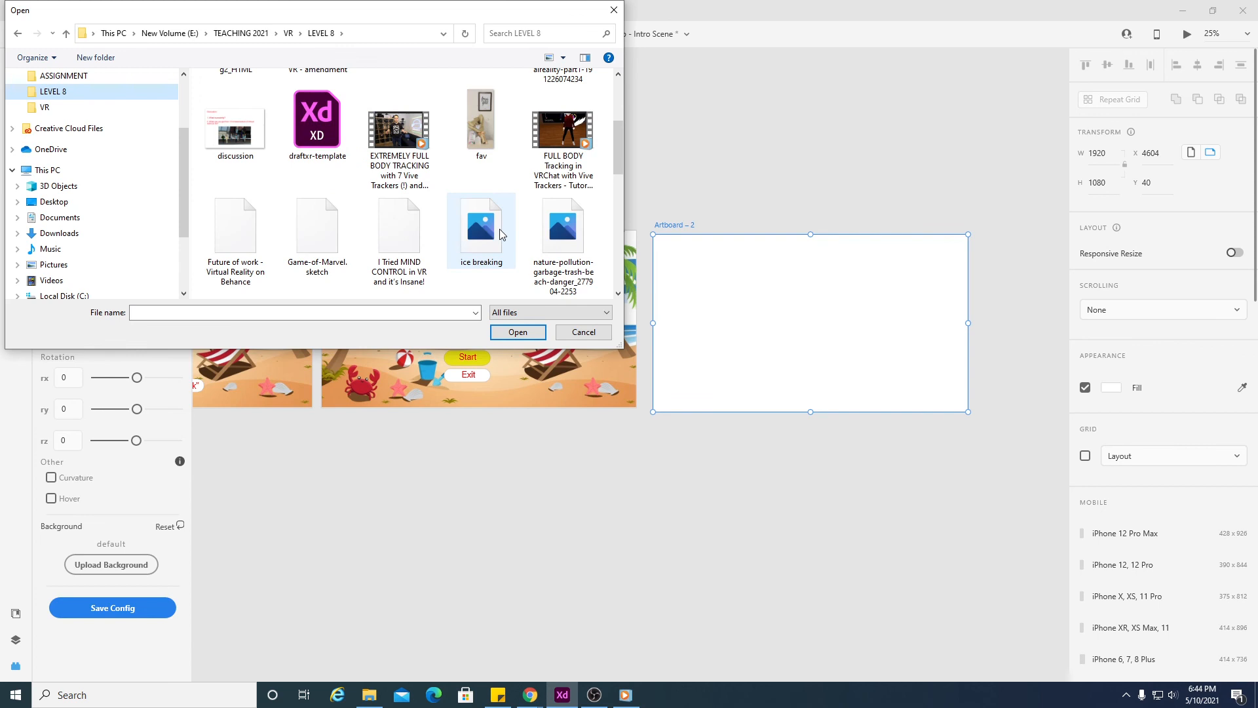
pyautogui.scroll(-2, 532, 188)
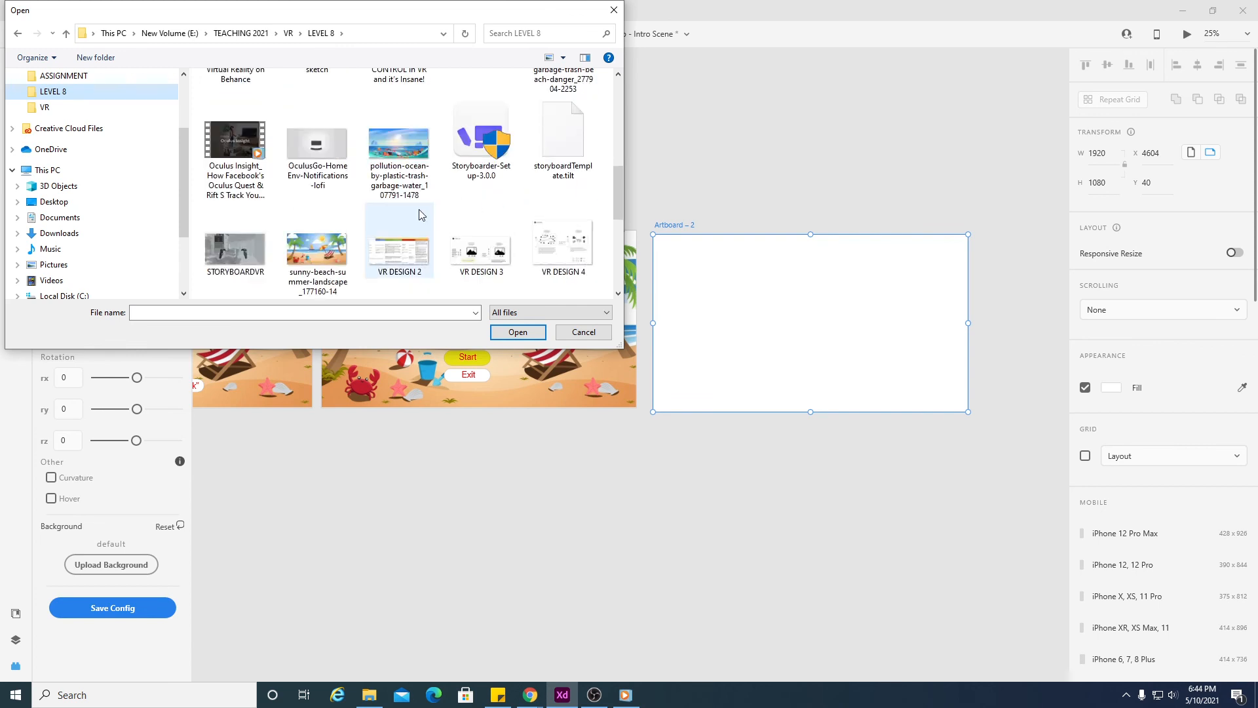
pyautogui.doubleClick(317, 246)
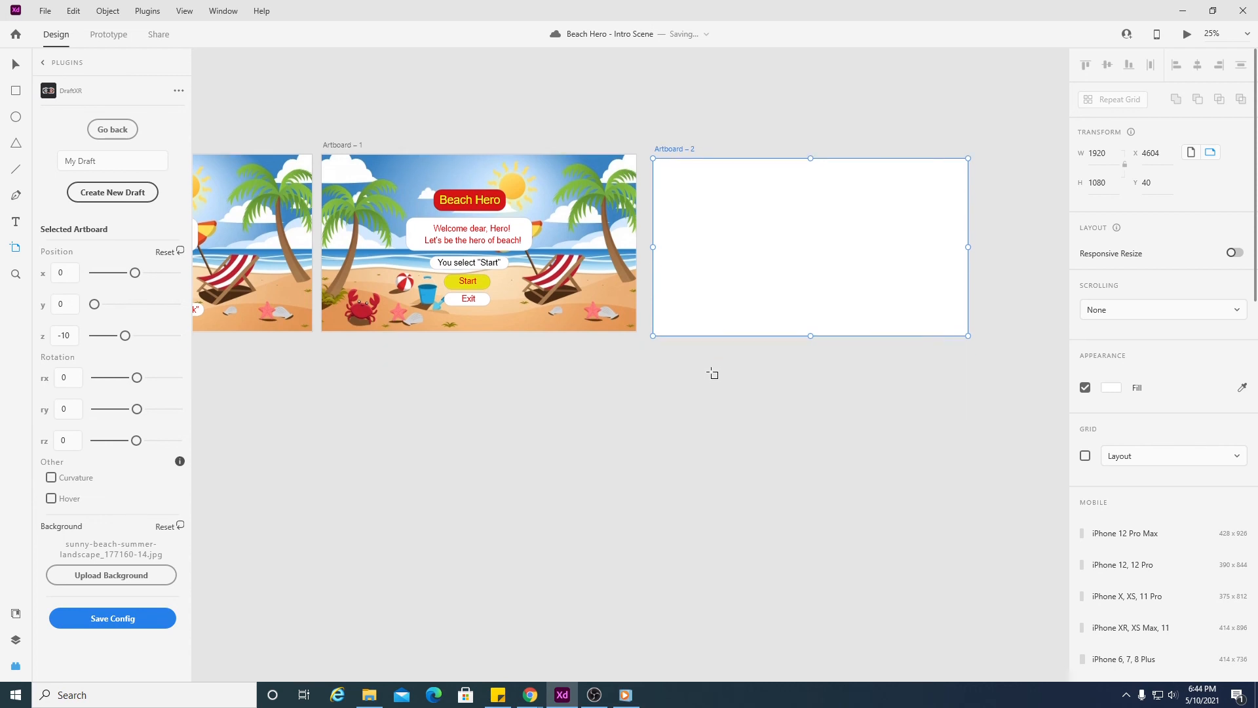
pyautogui.scroll(-2, 704, 384)
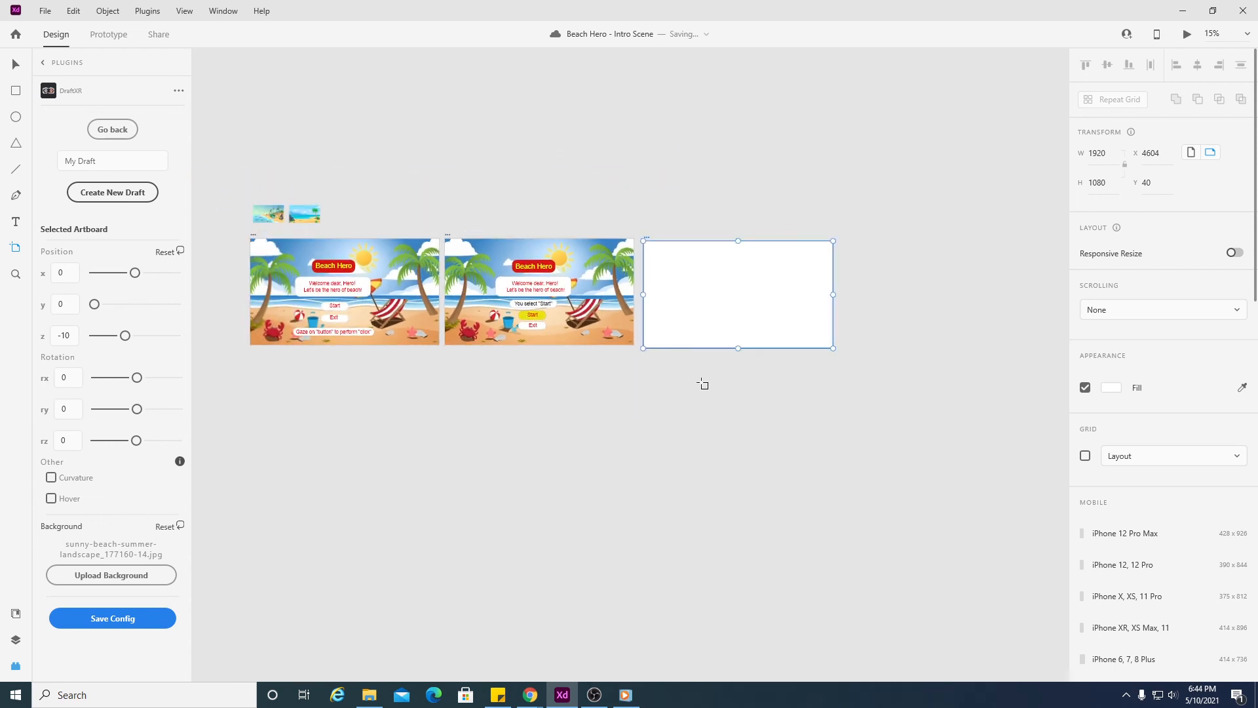
pyautogui.moveTo(704, 273); pyautogui.dragTo(740, 302)
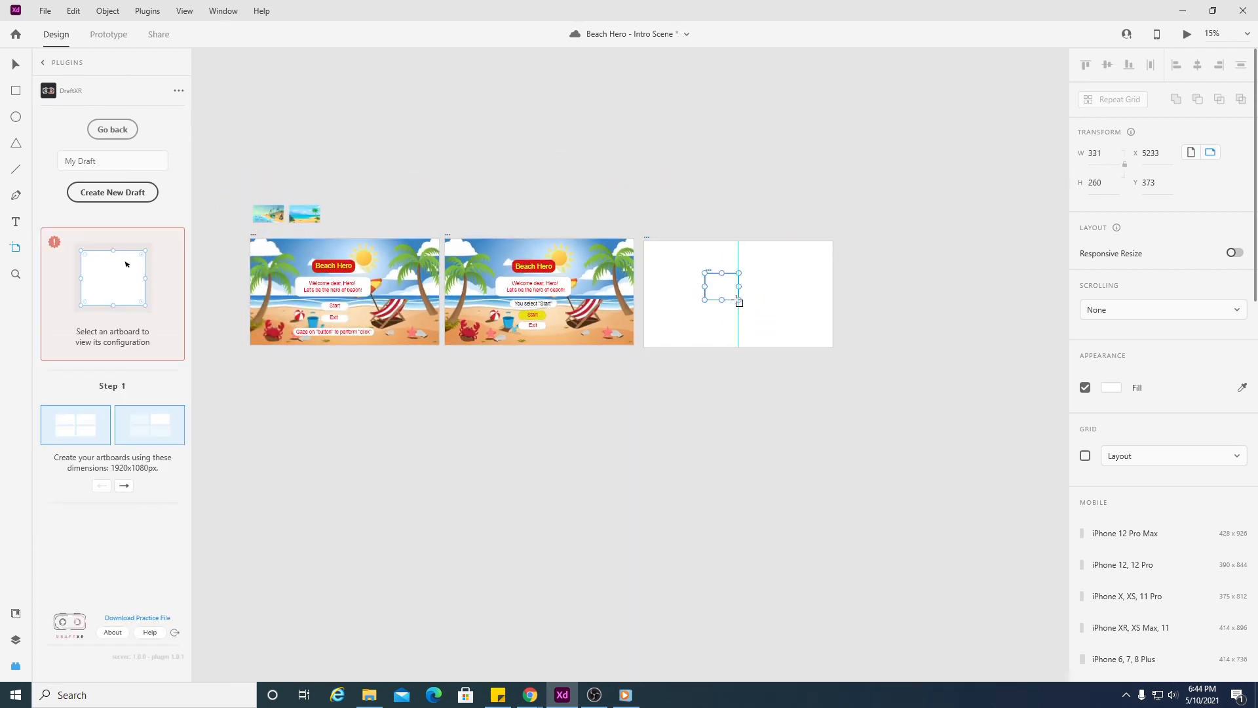
pyautogui.hotkey('ctrl', 'z')
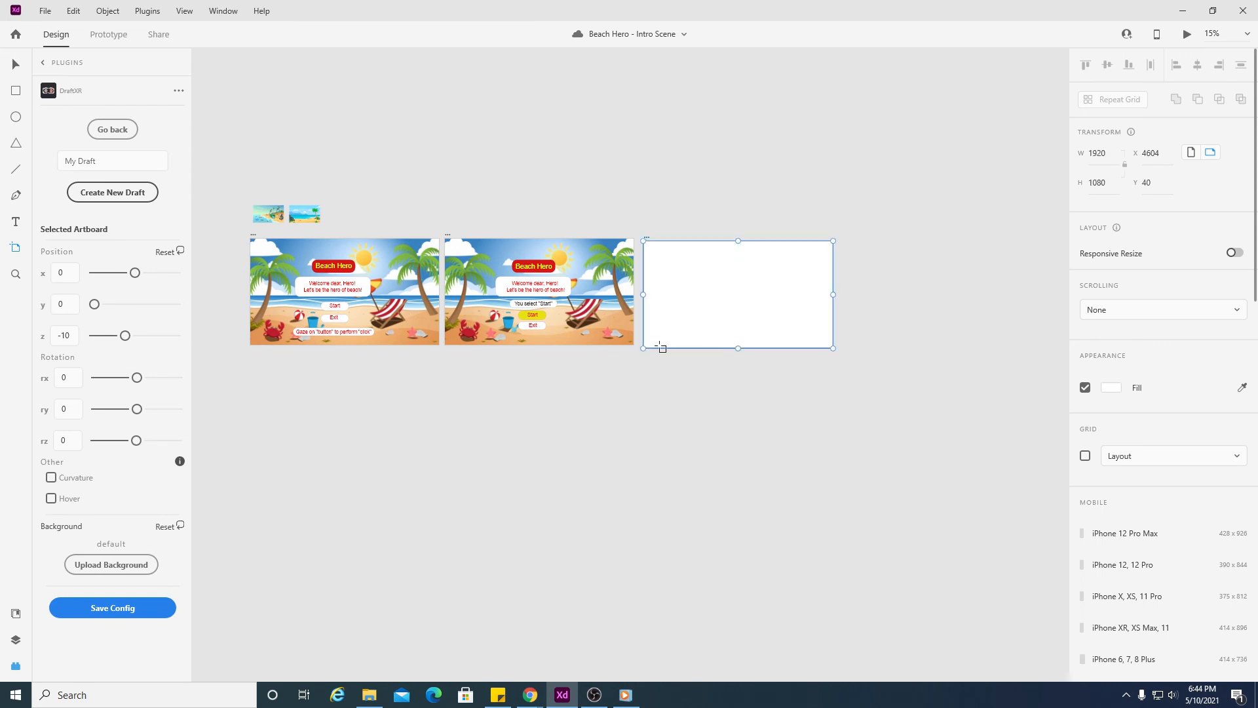
# - Set sunny-beach-summer-landscape_177160-14 as the DraftXR background of the empty third artboard
pyautogui.click(128, 562)
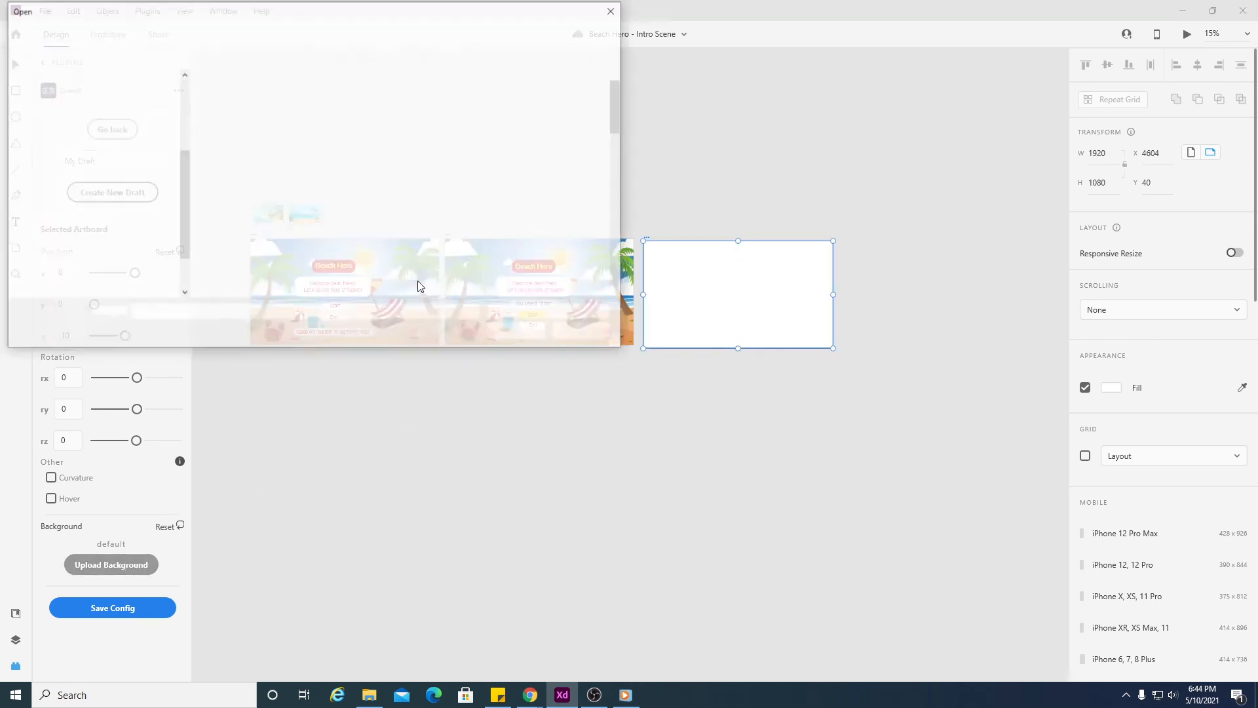
pyautogui.scroll(-2, 472, 261)
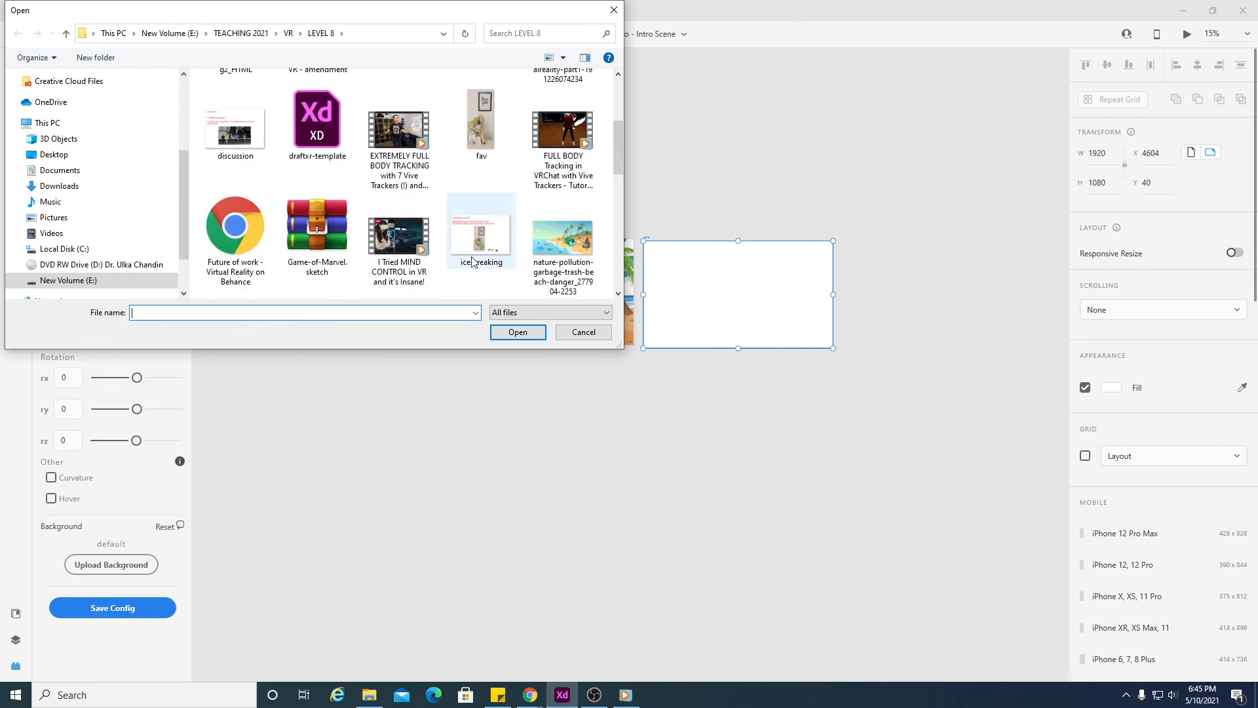
pyautogui.scroll(-2, 472, 261)
pyautogui.scroll(-2, 391, 260)
pyautogui.click(308, 264)
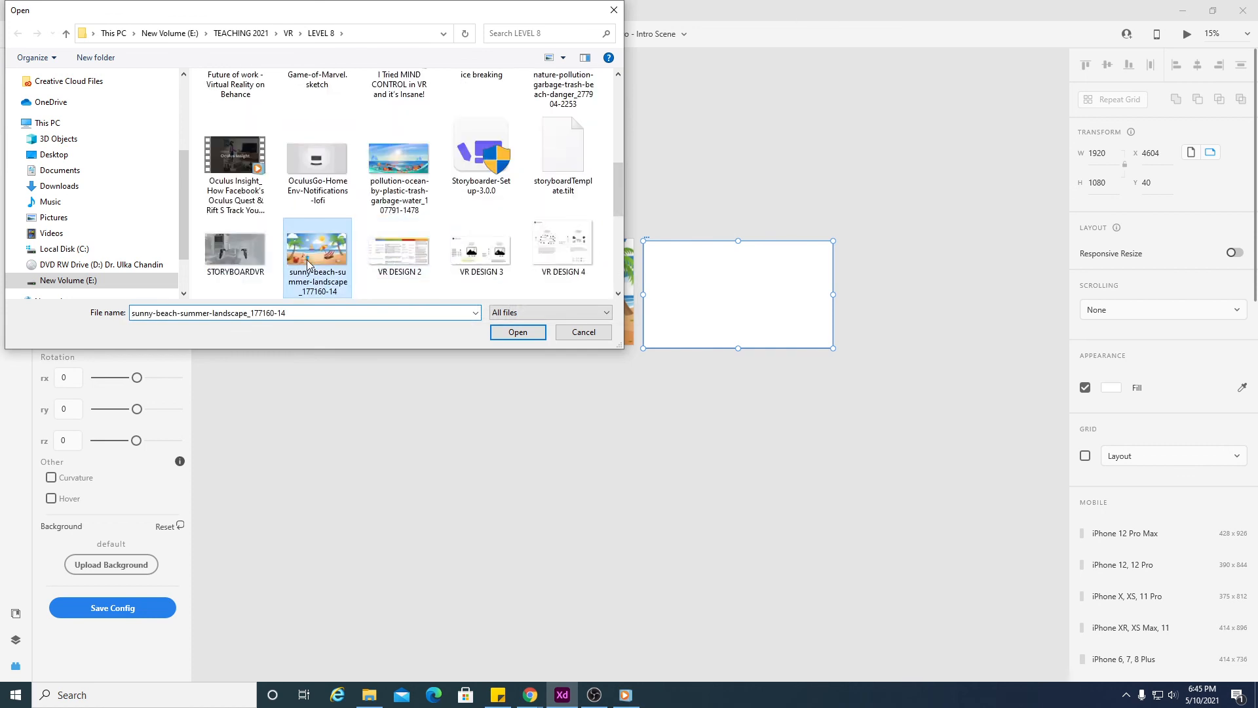
pyautogui.doubleClick(308, 264)
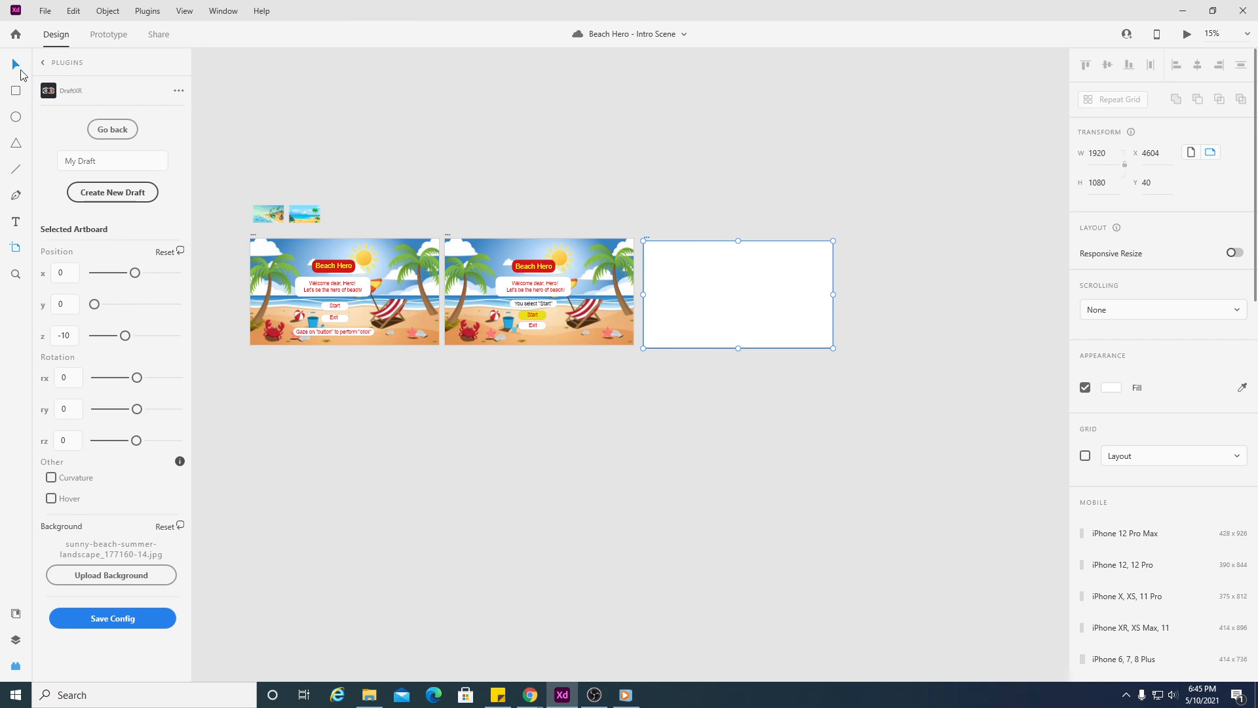
# - Duplicate the second artboard's beach picture and place the copy over the third artboard at about X -34, Y -26
pyautogui.click(17, 65)
pyautogui.click(596, 264)
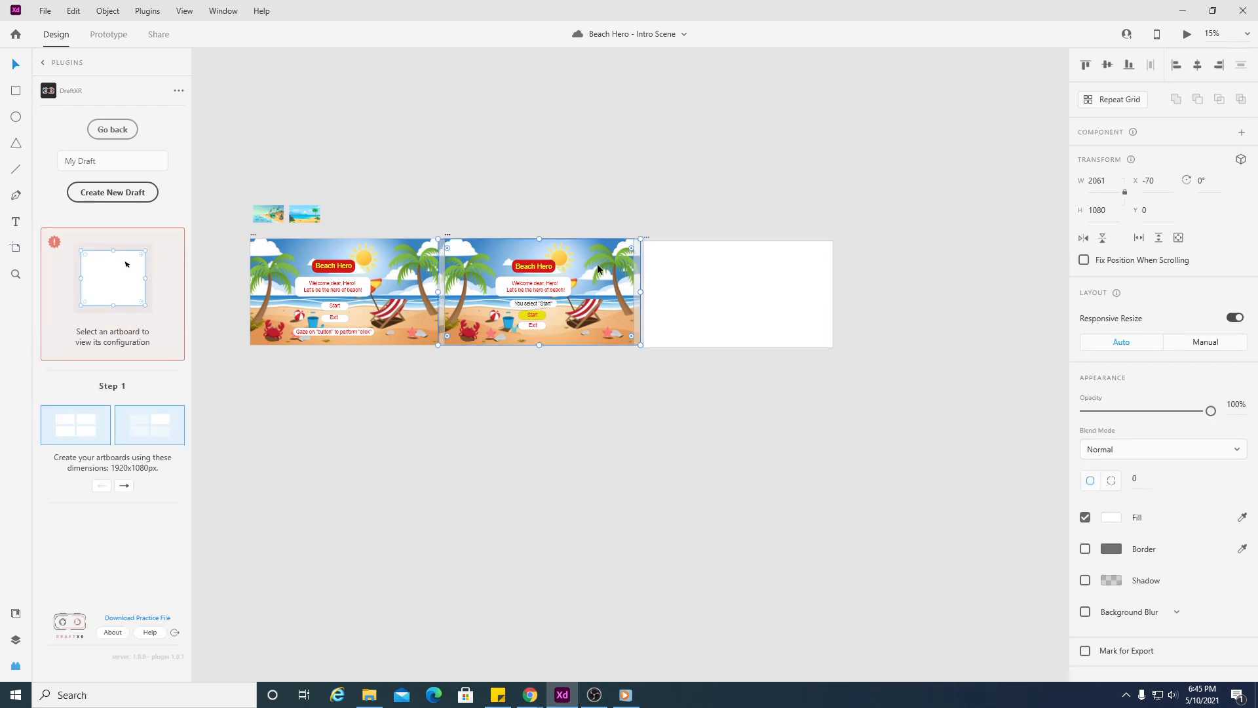
pyautogui.hotkey('ctrl', 'd')
pyautogui.moveTo(596, 263); pyautogui.dragTo(808, 265)
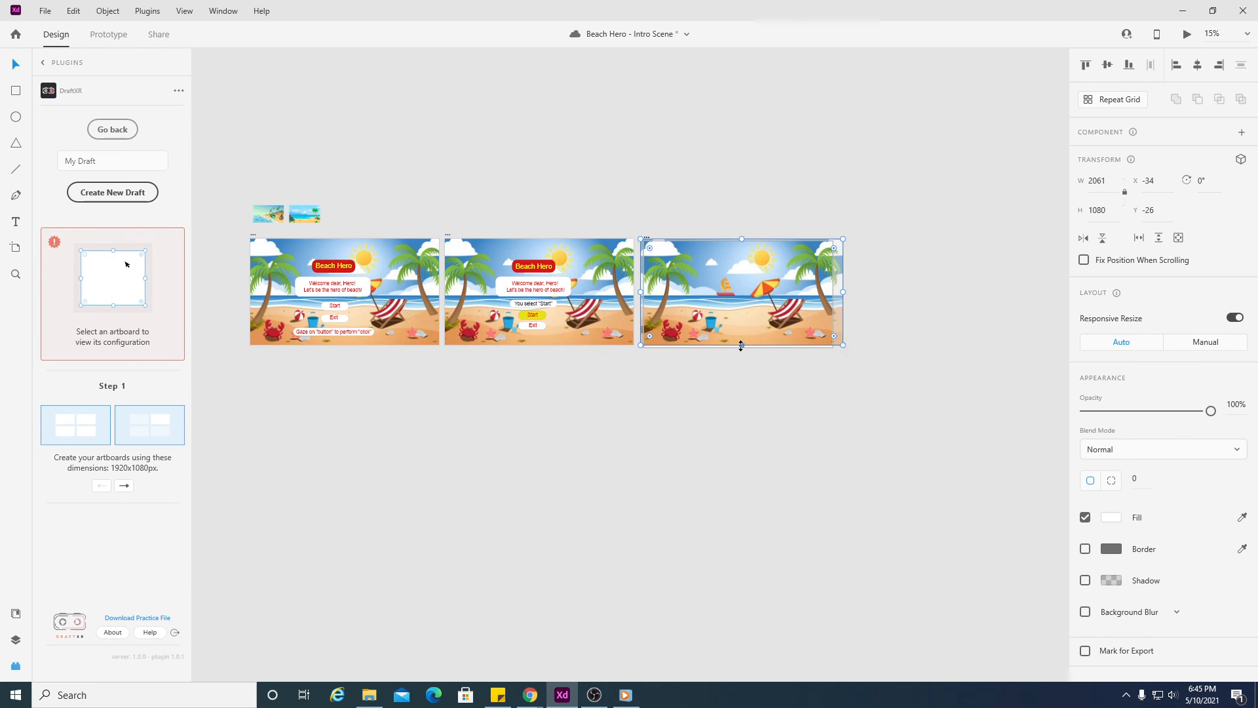
# - Enlarge the third artboard's beach picture to about 2111 by 1106 so it covers the whole artboard, and save the document
pyautogui.click(769, 386)
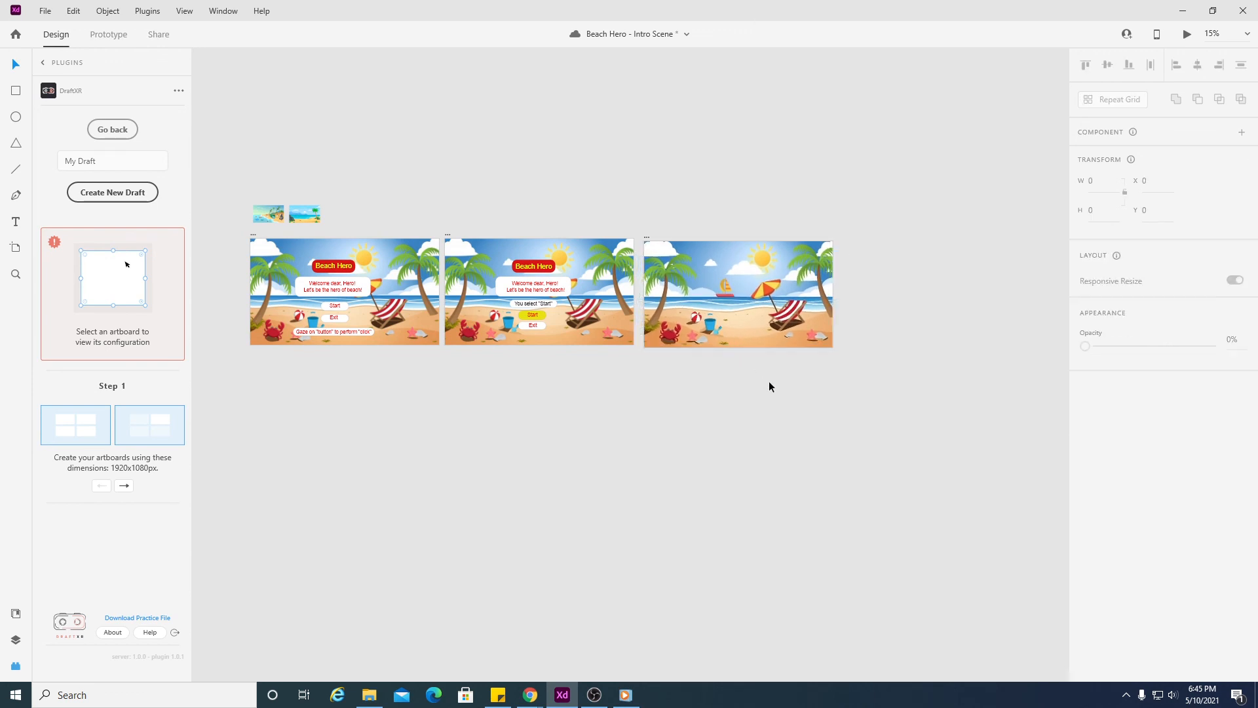
pyautogui.click(802, 319)
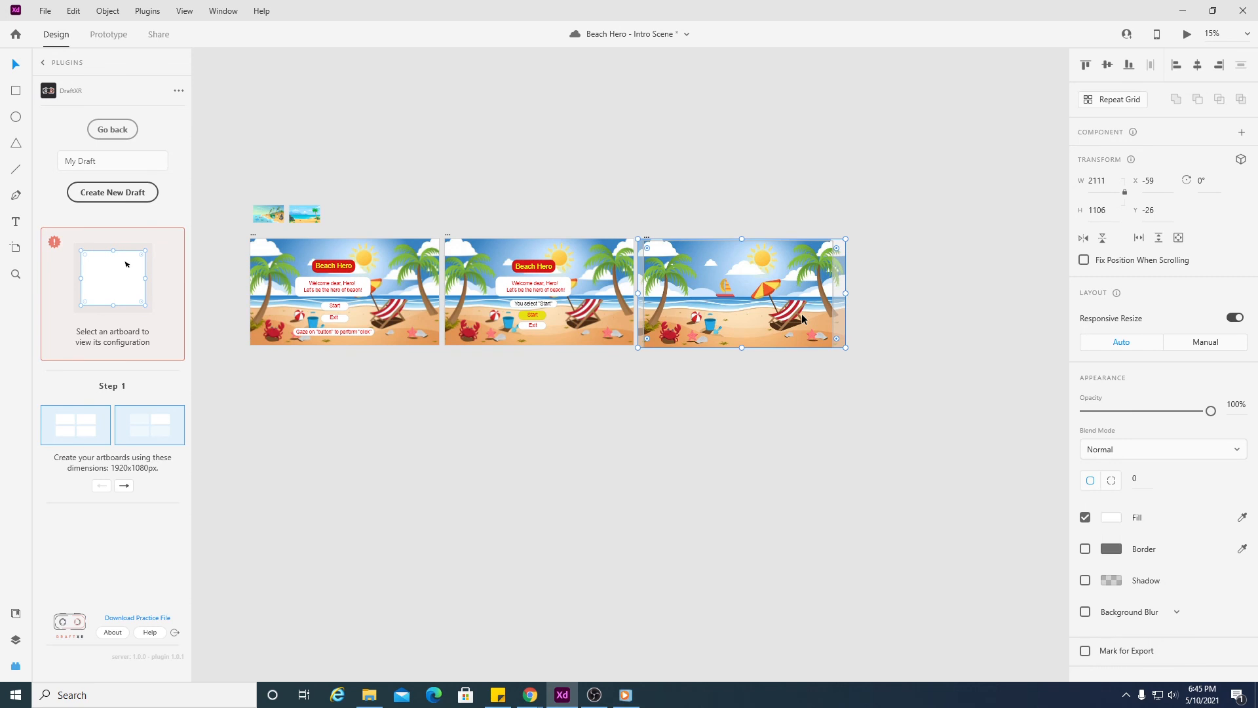
pyautogui.click(565, 389)
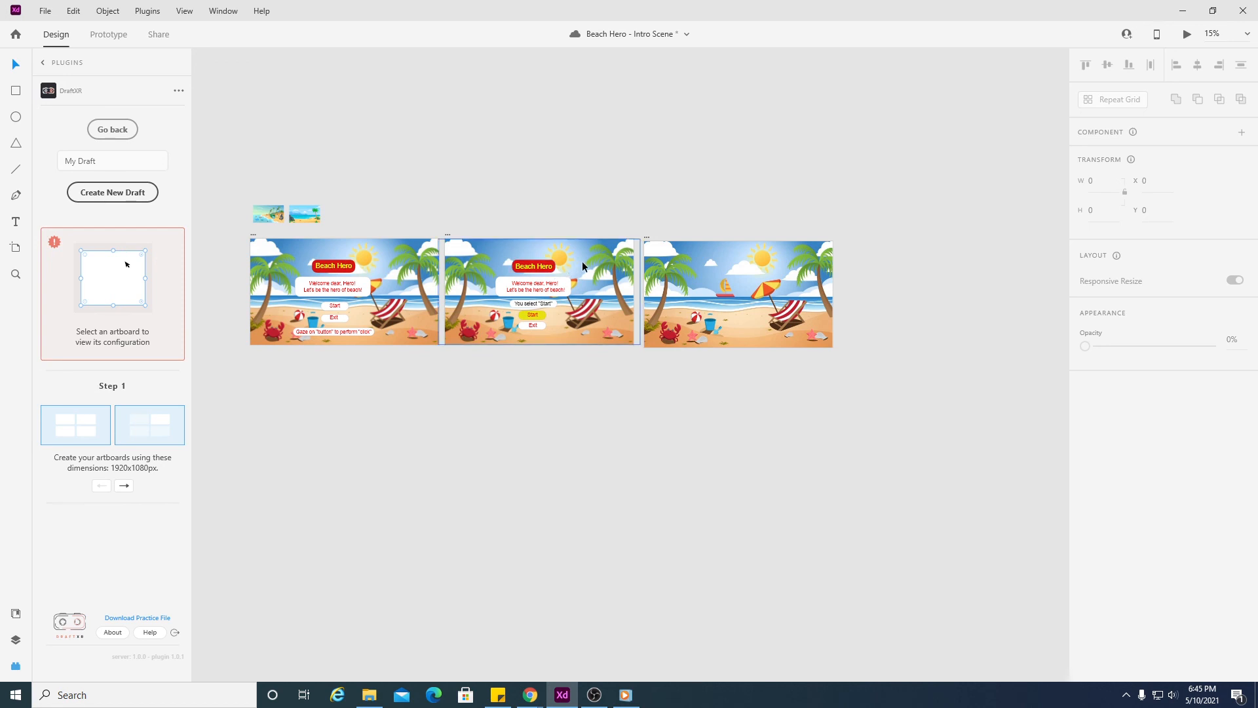
pyautogui.hotkey('ctrl', 's')
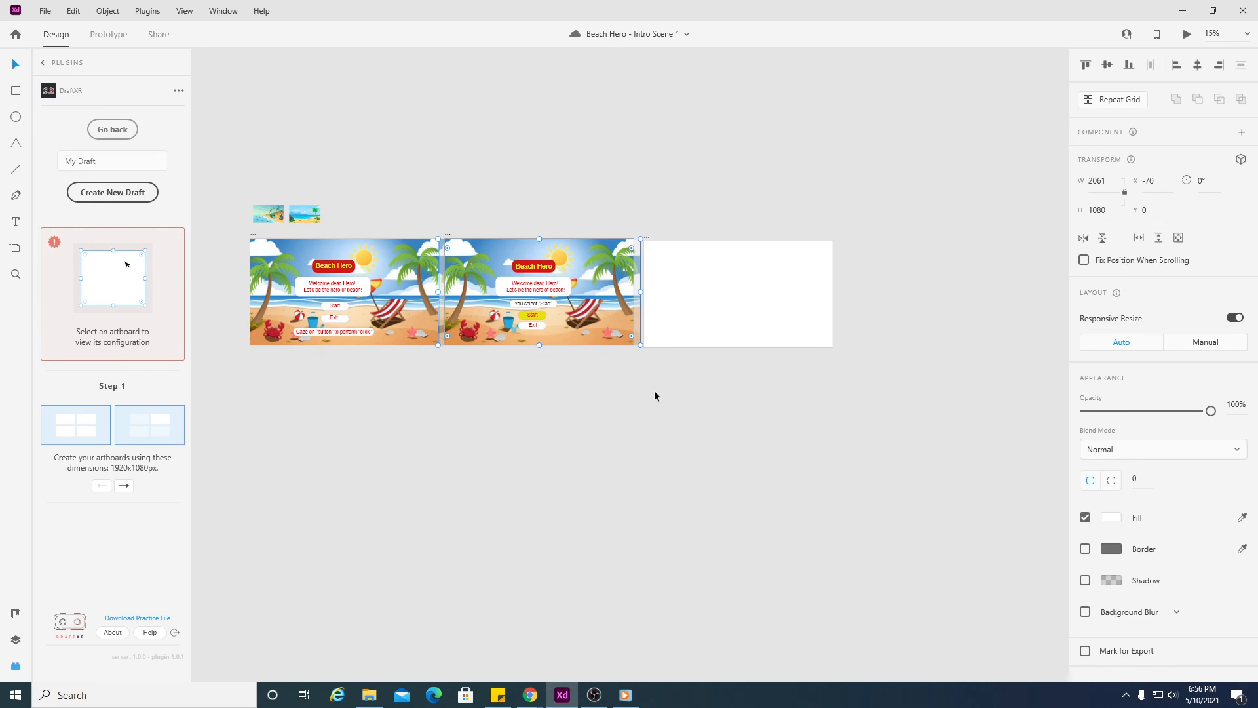
# - Change the second artboard's selection message to read: You selected "Start"
pyautogui.hotkey('ctrl', '=')
pyautogui.hotkey('ctrl', '=')
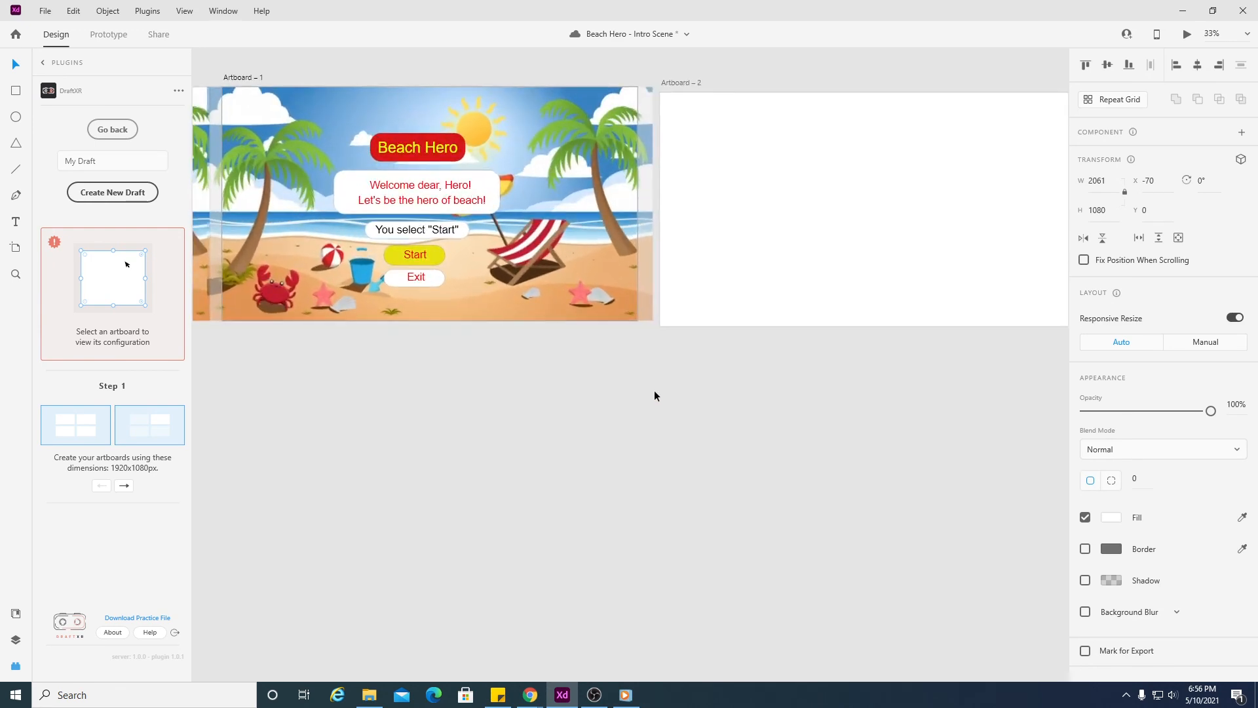
pyautogui.click(425, 231)
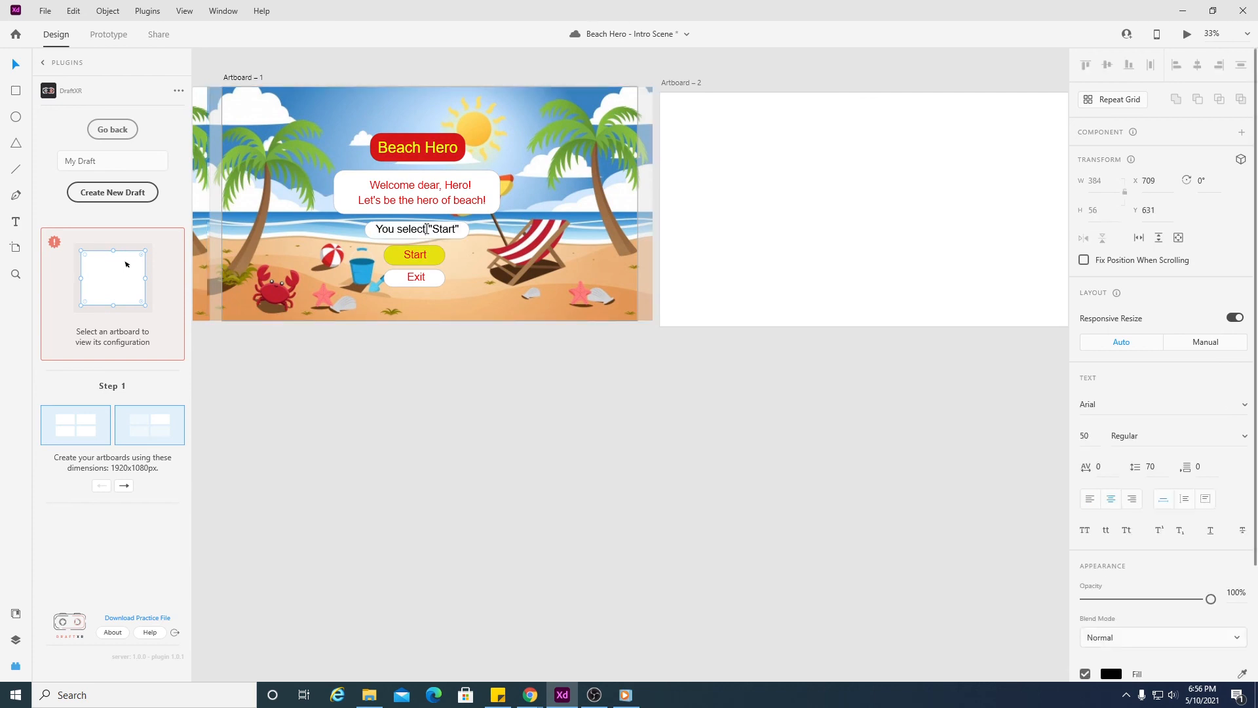
pyautogui.write('ed')
pyautogui.press('Escape')
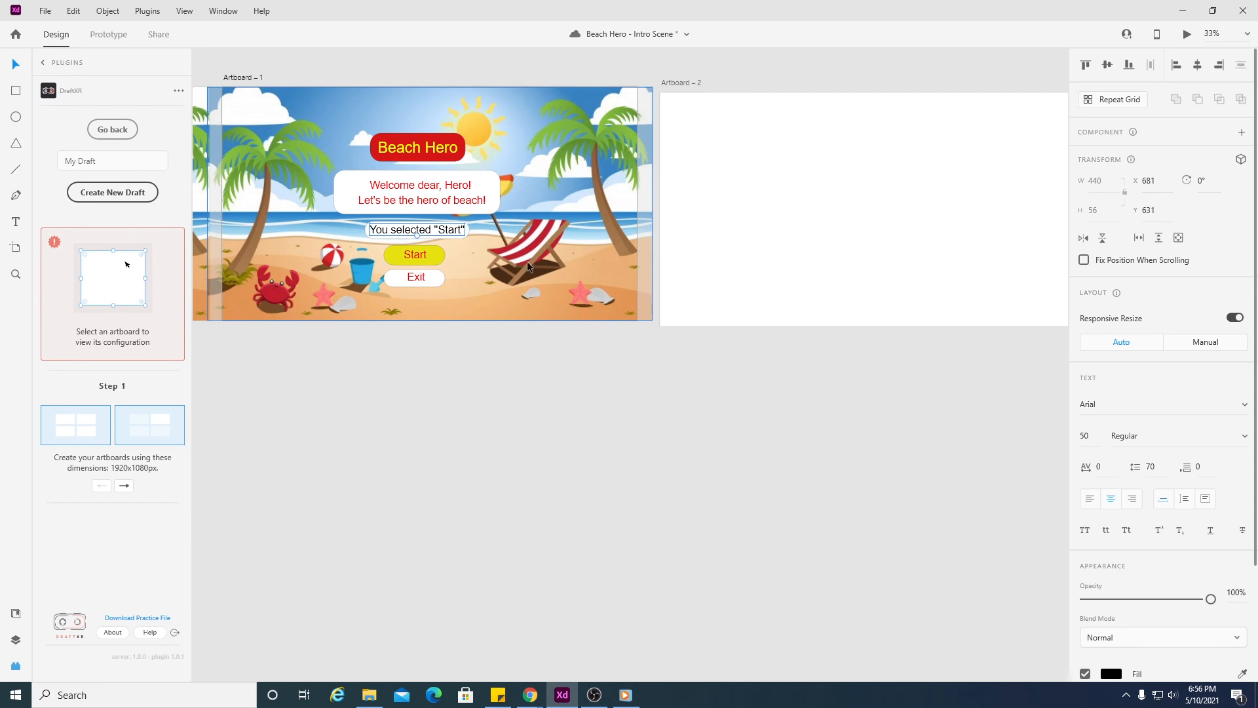
# - Reduce the selection message's font size to 45 so it fits inside its white box, and save the document
pyautogui.click(1094, 434)
pyautogui.write('48')
pyautogui.press('Return')
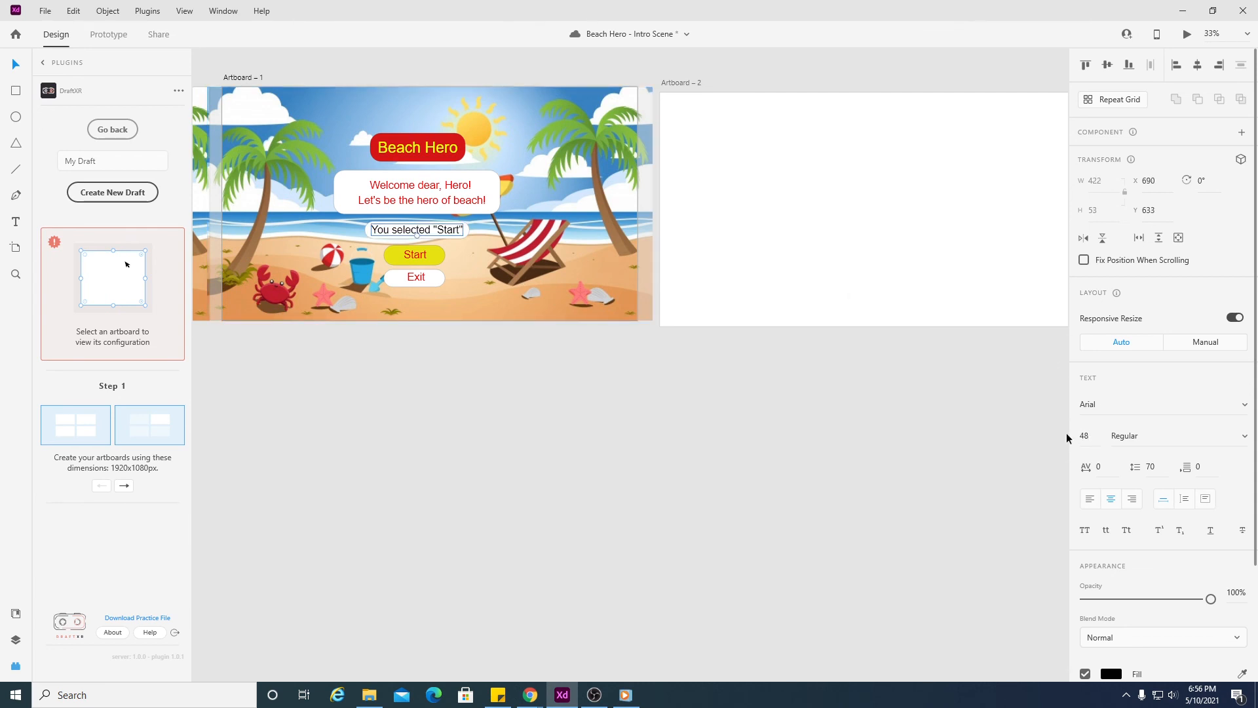
pyautogui.moveTo(1089, 435); pyautogui.dragTo(1077, 438)
pyautogui.write('45')
pyautogui.press('Return')
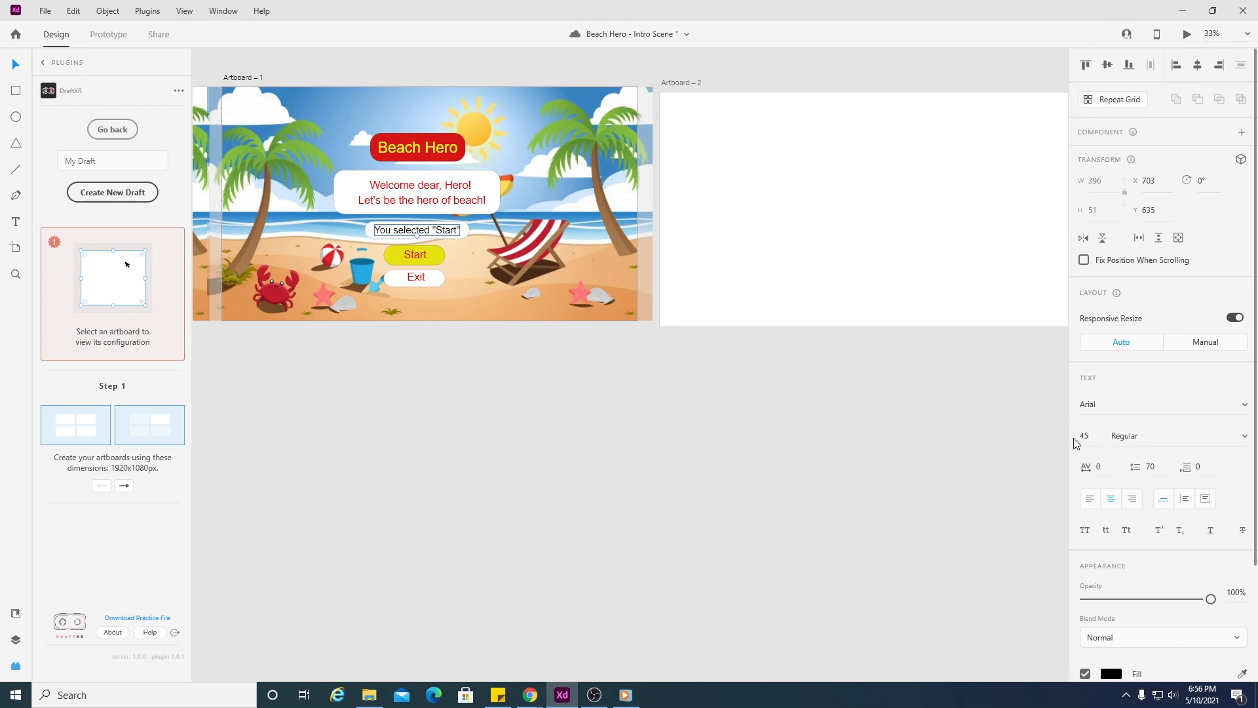
pyautogui.click(854, 399)
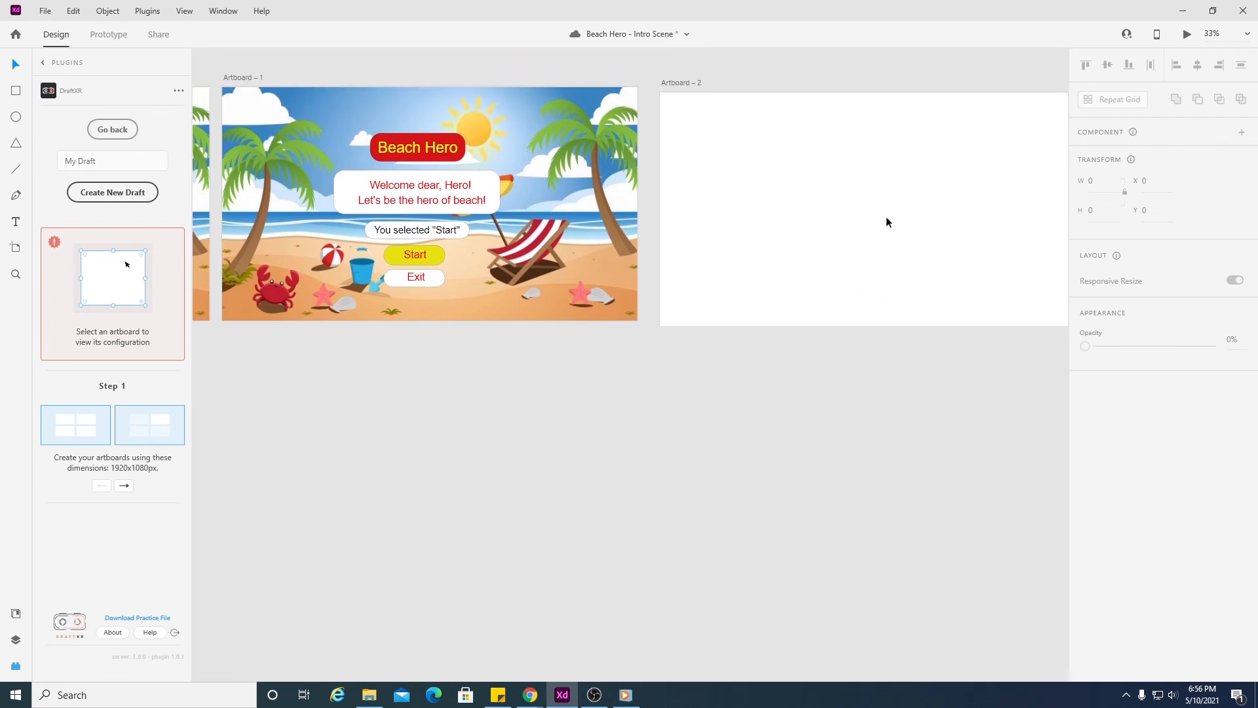
pyautogui.scroll(3, 675, 375)
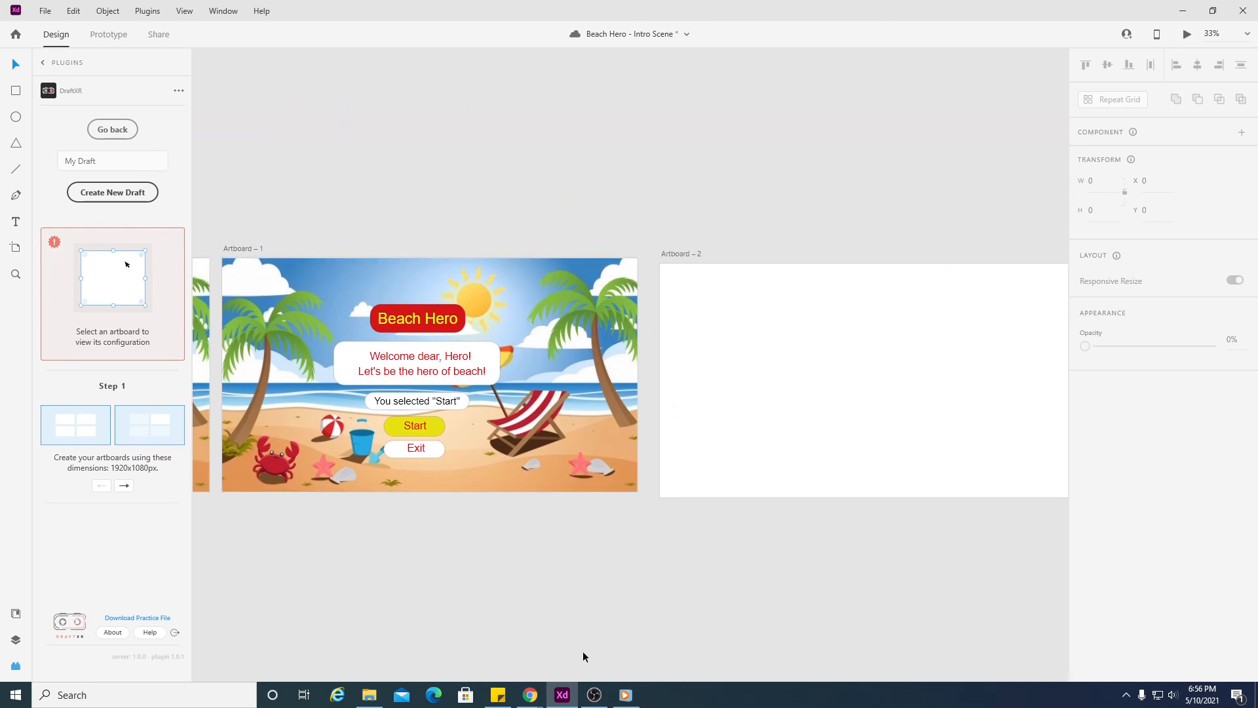
pyautogui.hotkey('ctrl', '-')
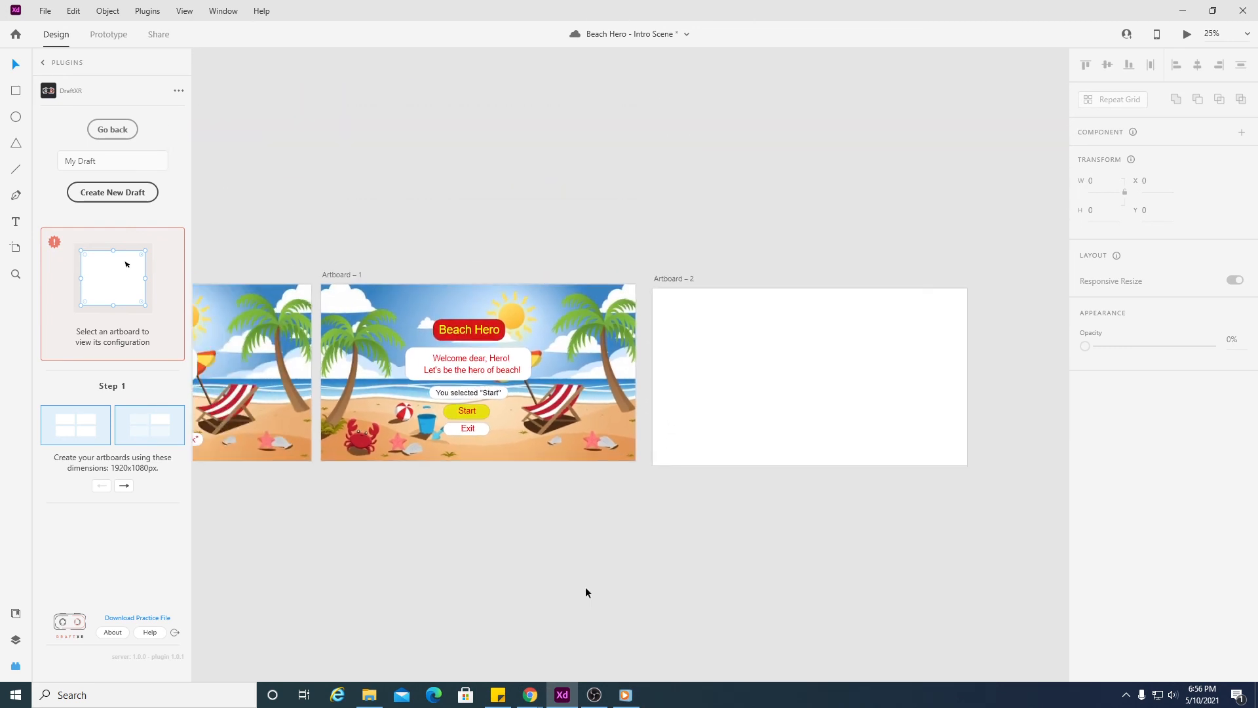
pyautogui.hotkey('ctrl', '-')
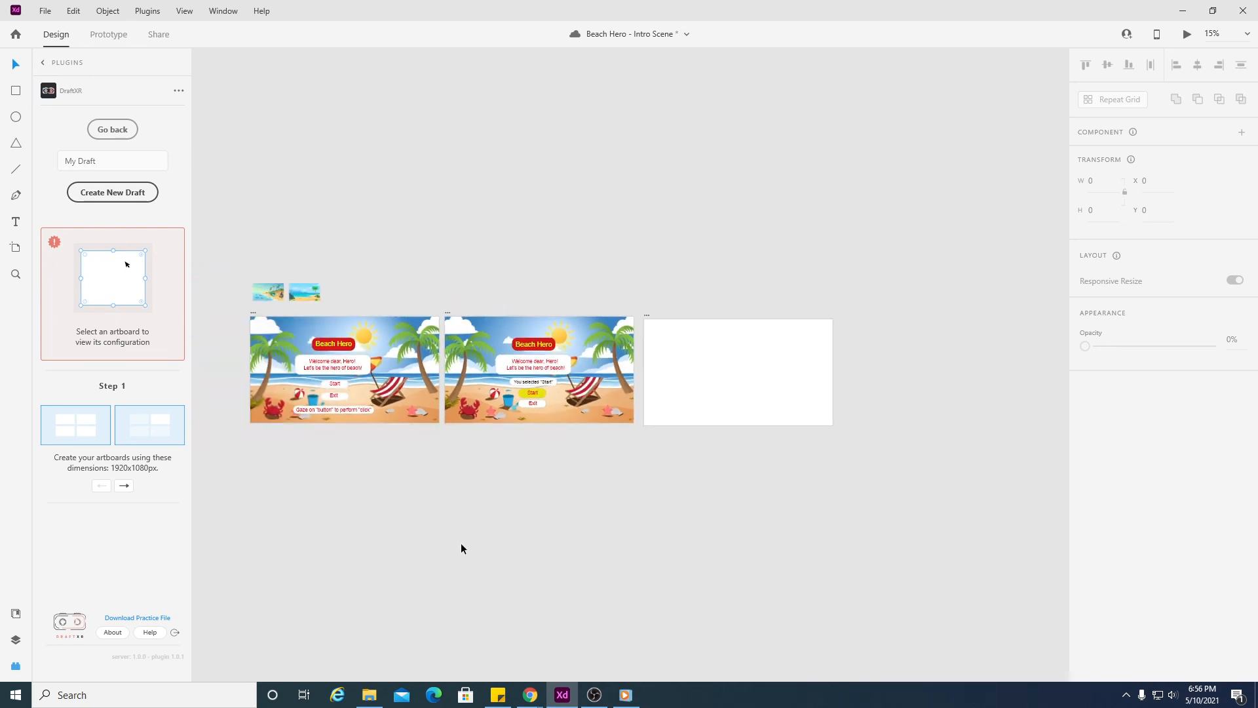
pyautogui.hotkey('ctrl', 's')
# - Move the small palm island picture onto the third artboard and enlarge it to about 1976 by 1112 to cover the artboard
pyautogui.moveTo(268, 295); pyautogui.dragTo(844, 420)
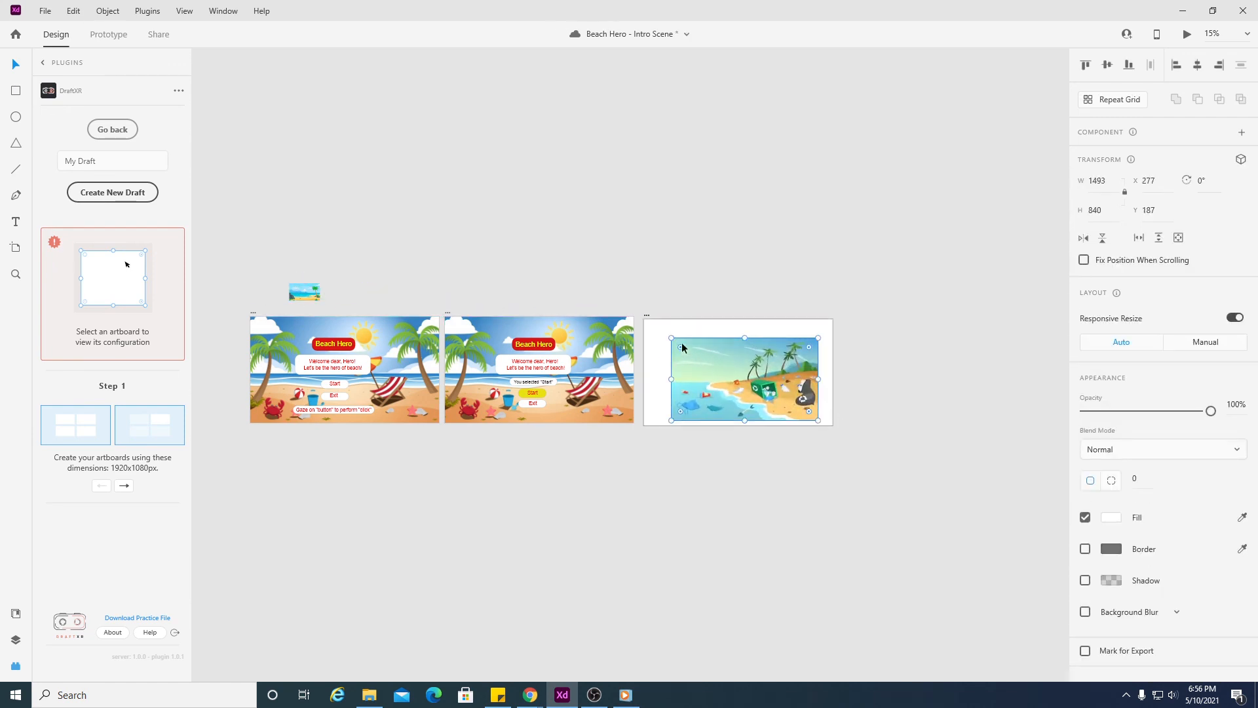
pyautogui.moveTo(672, 338); pyautogui.dragTo(639, 315)
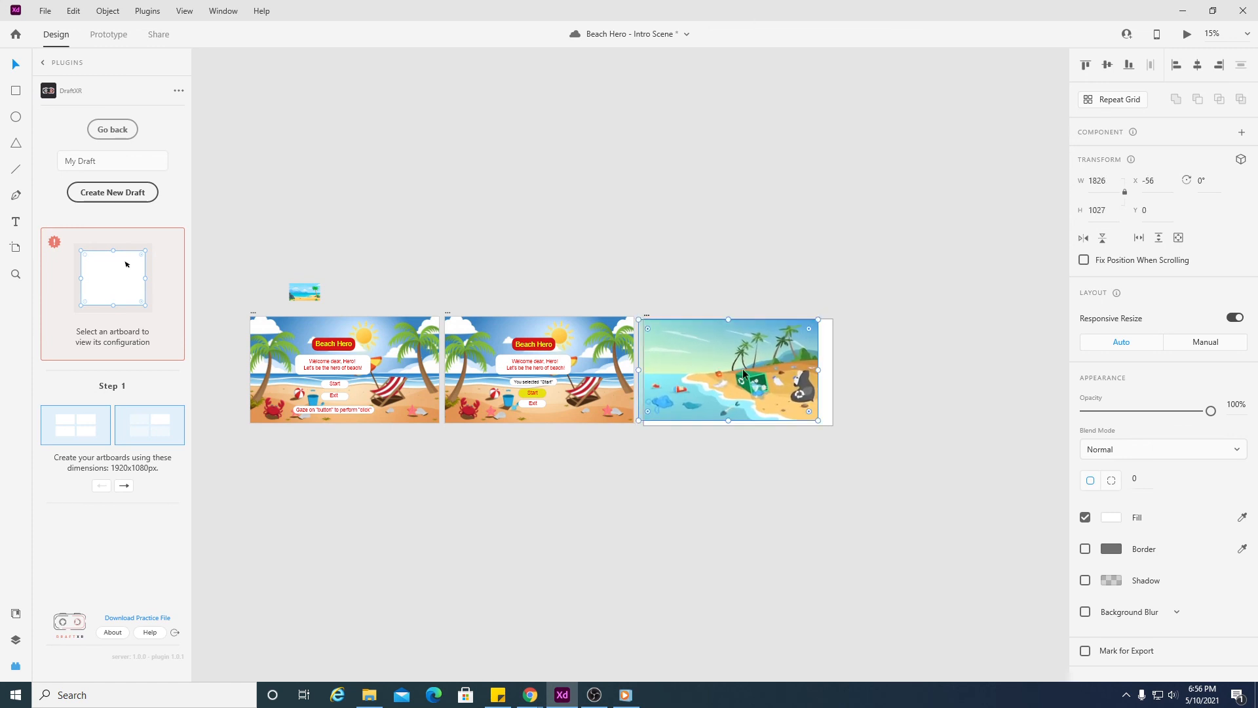
pyautogui.moveTo(819, 420); pyautogui.dragTo(831, 424)
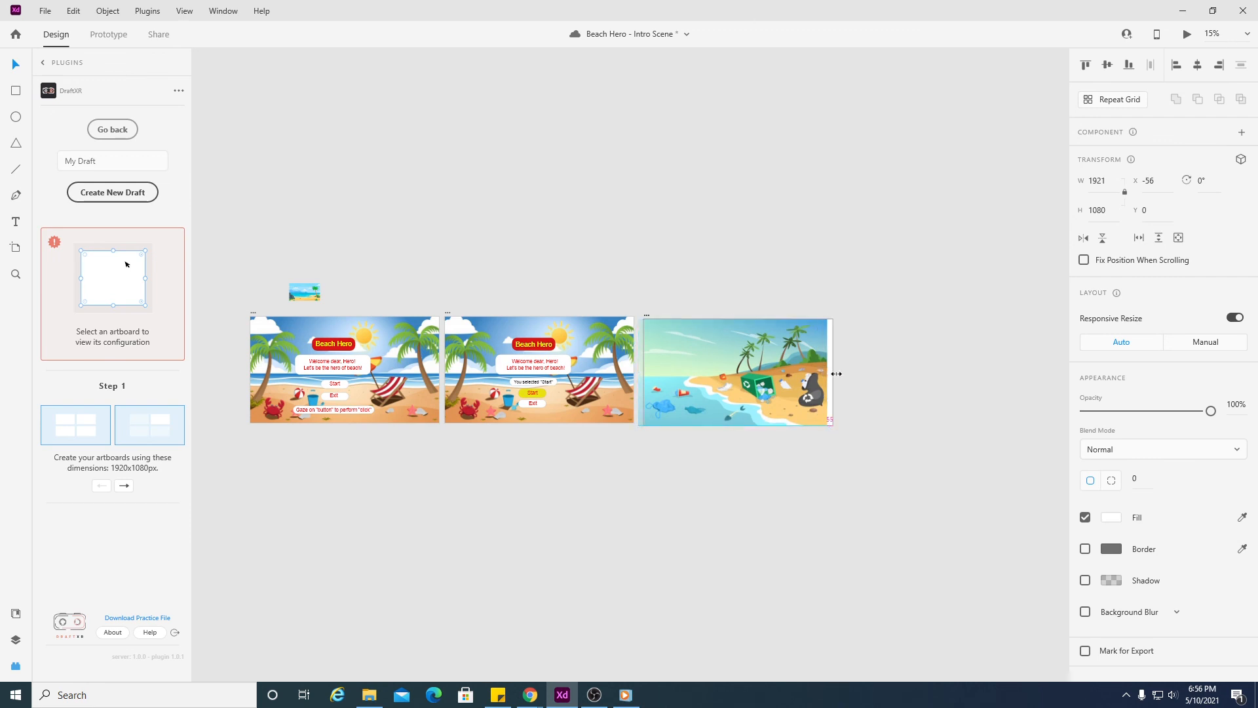
pyautogui.moveTo(829, 373); pyautogui.dragTo(833, 374)
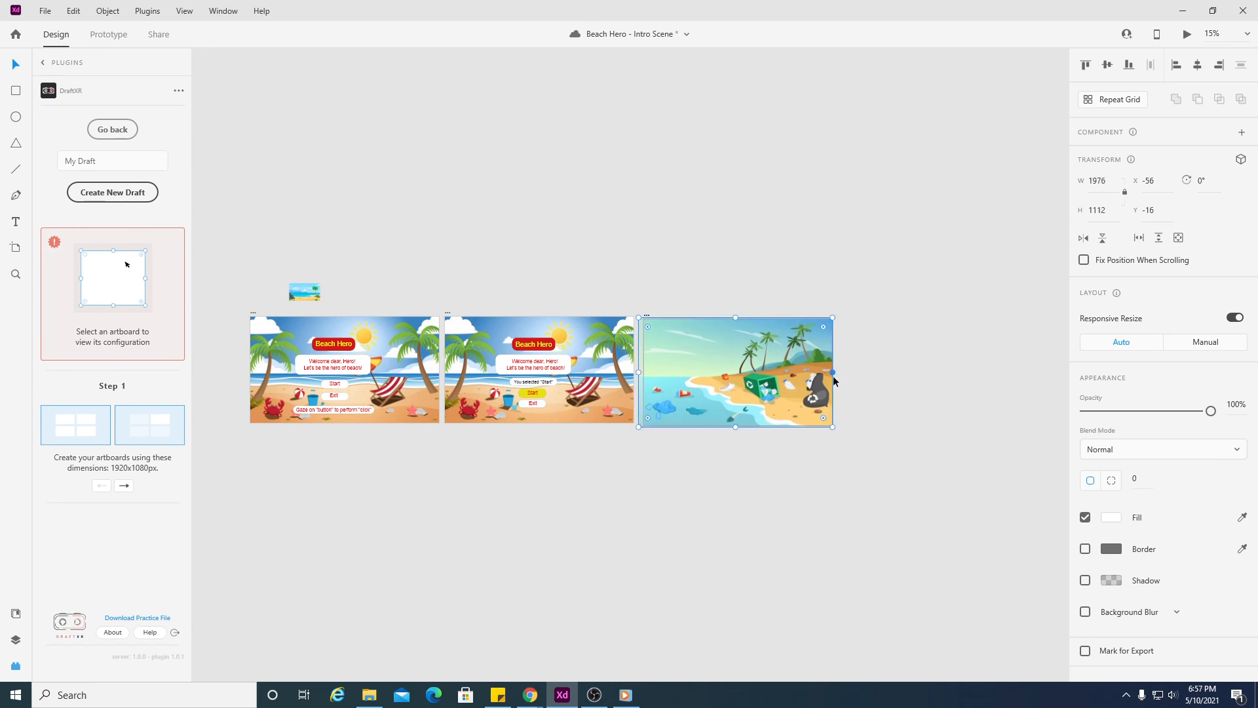
pyautogui.click(832, 446)
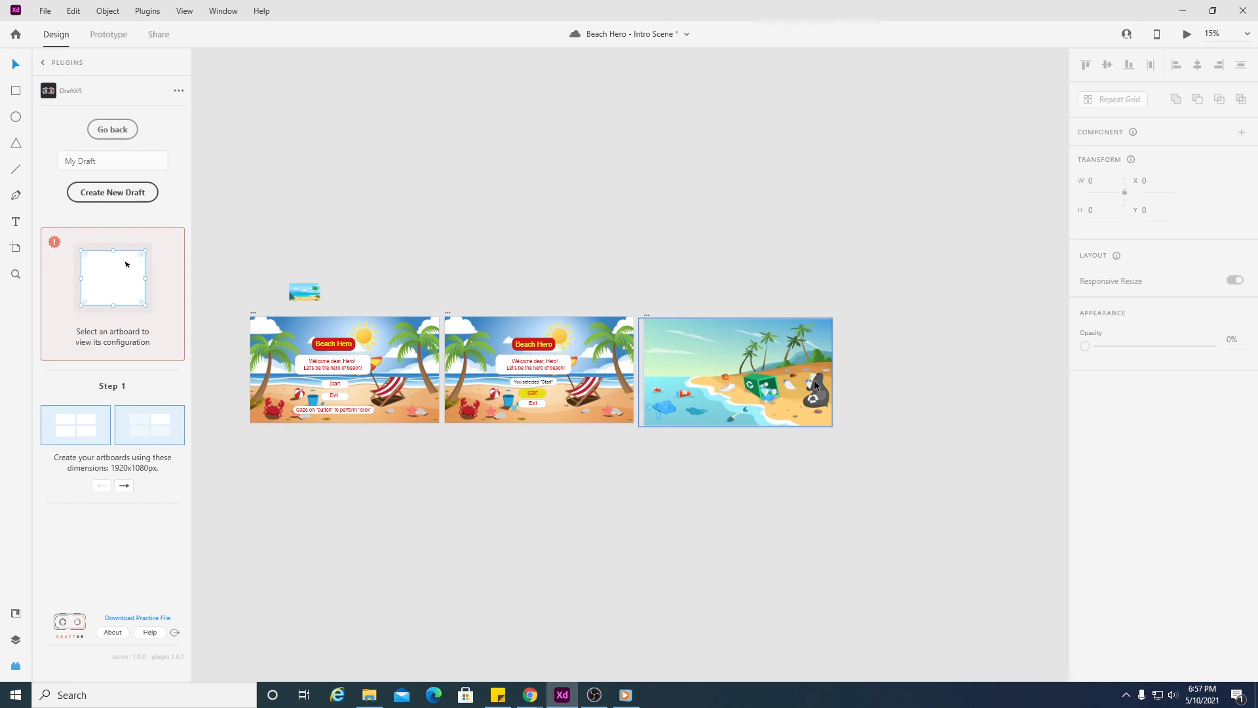
# - Copy the white welcome box to the third artboard at about X 497, Y 310 and add the text "Let's do Tutorial first!" in it
pyautogui.click(570, 360)
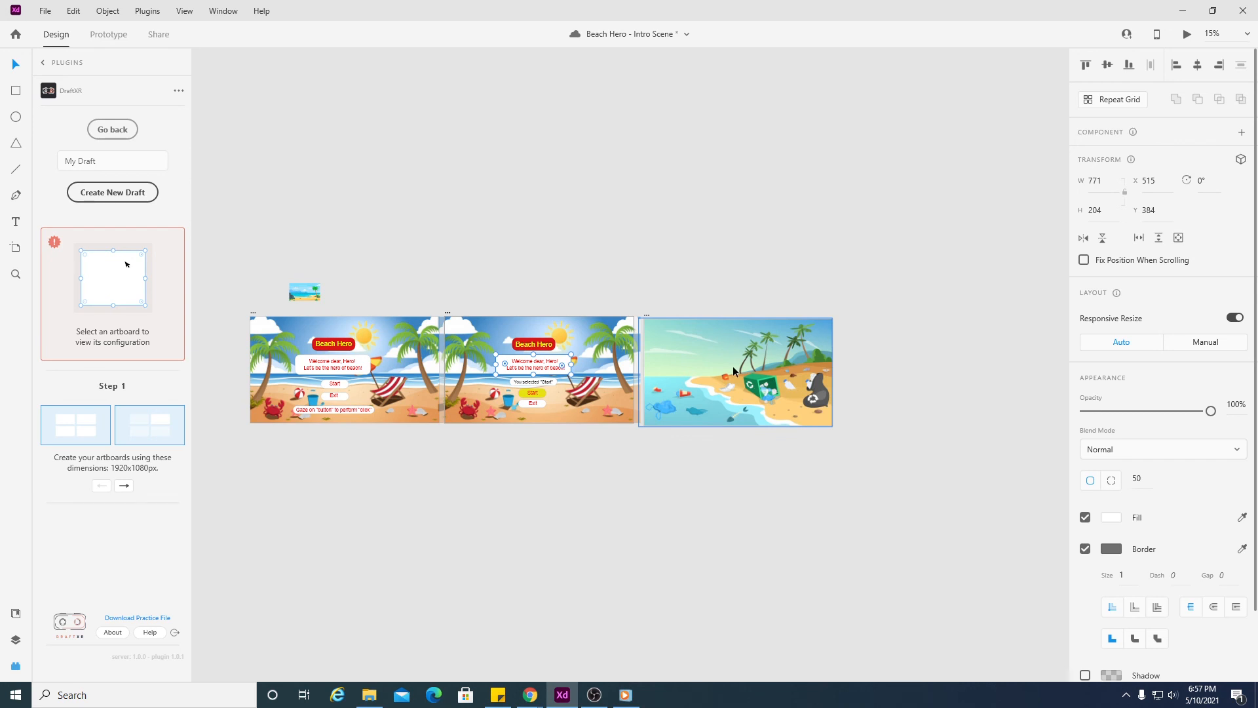
pyautogui.moveTo(553, 361); pyautogui.dragTo(749, 357)
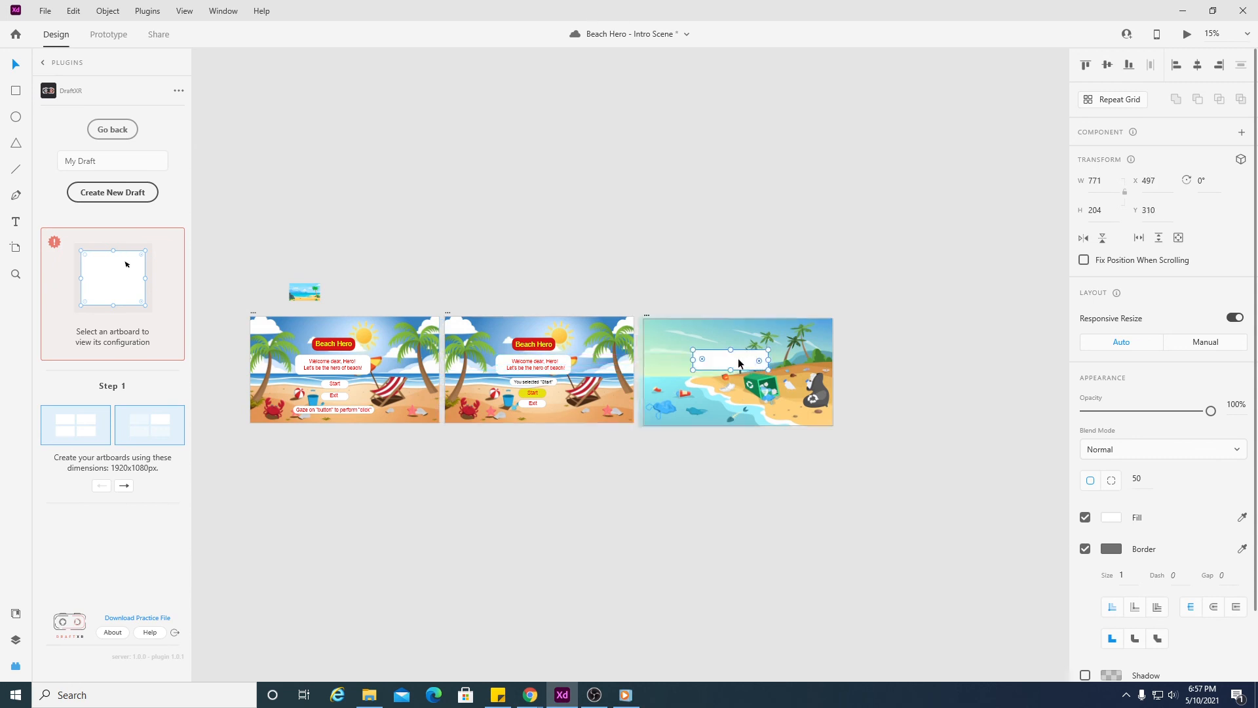
pyautogui.click(16, 223)
pyautogui.click(714, 359)
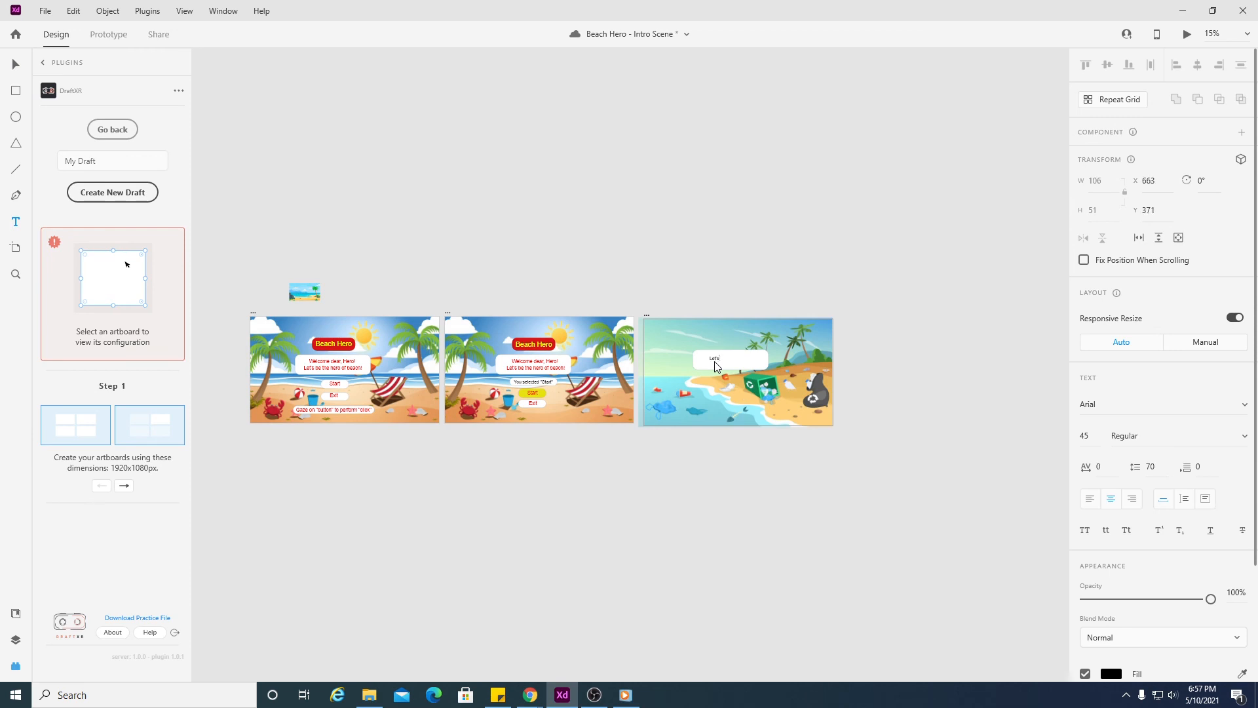
pyautogui.write("Let's do Tutorial first!")
# - Set the tutorial text's font size to 70 and centre it in the white box at about X 560, Y 373
pyautogui.moveTo(737, 358); pyautogui.dragTo(689, 356)
pyautogui.click(1088, 438)
pyautogui.write('70')
pyautogui.press('Return')
pyautogui.press('Escape')
pyautogui.moveTo(732, 364); pyautogui.dragTo(755, 365)
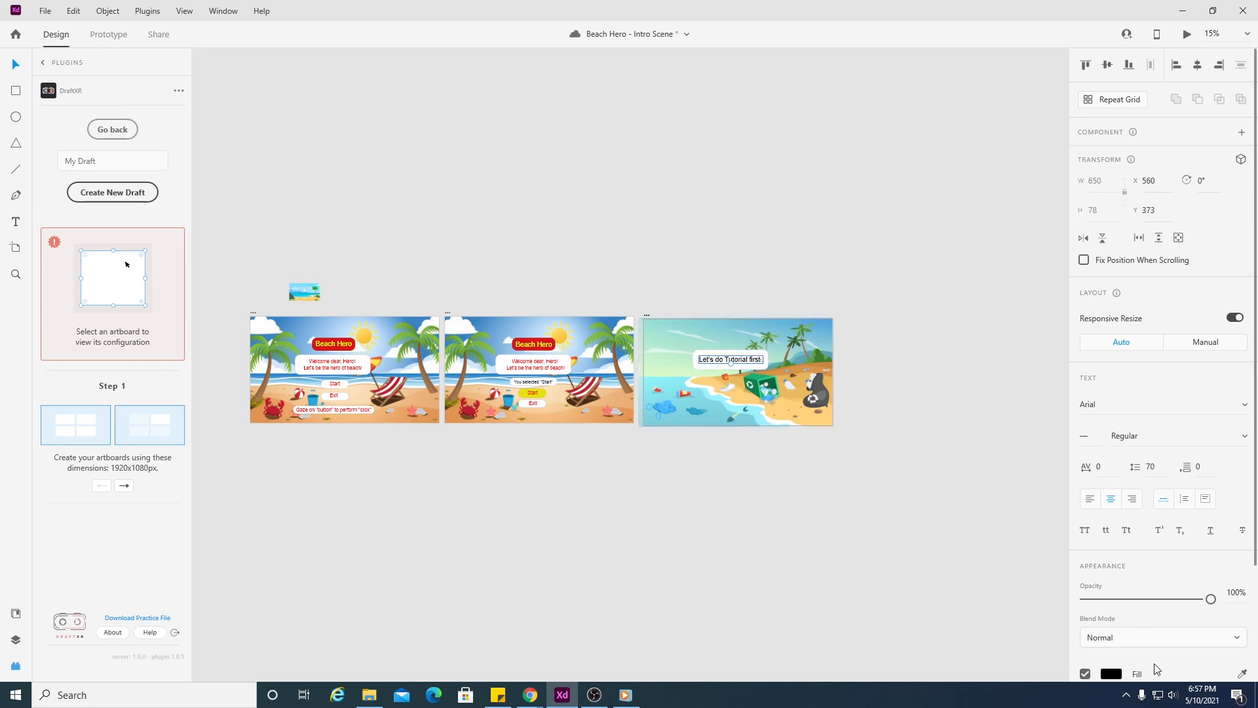
# - Colour the "Let's do Tutorial first!" text red, #FF0000
pyautogui.click(1115, 671)
pyautogui.moveTo(1024, 511); pyautogui.dragTo(1045, 459)
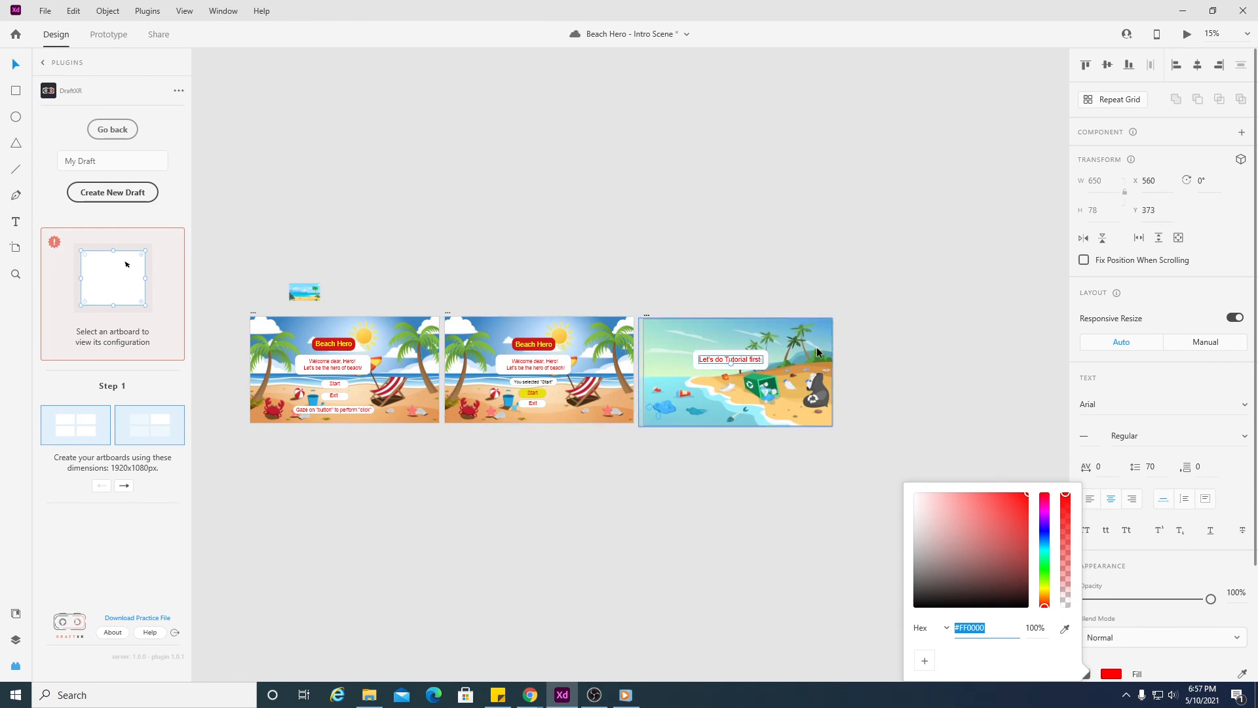
pyautogui.click(868, 349)
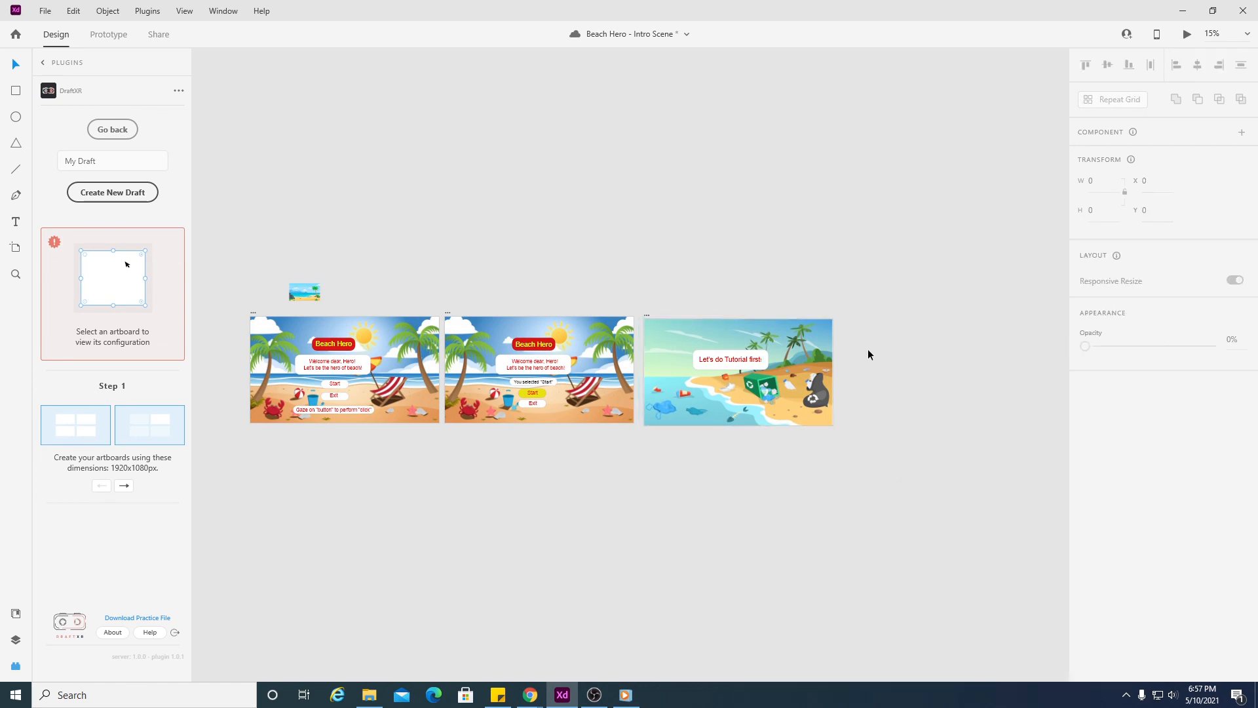
# - Make the whole "Let's do Tutorial first!" line a uniform font size of 70, including the exclamation mark
pyautogui.click(762, 361)
pyautogui.doubleClick(758, 358)
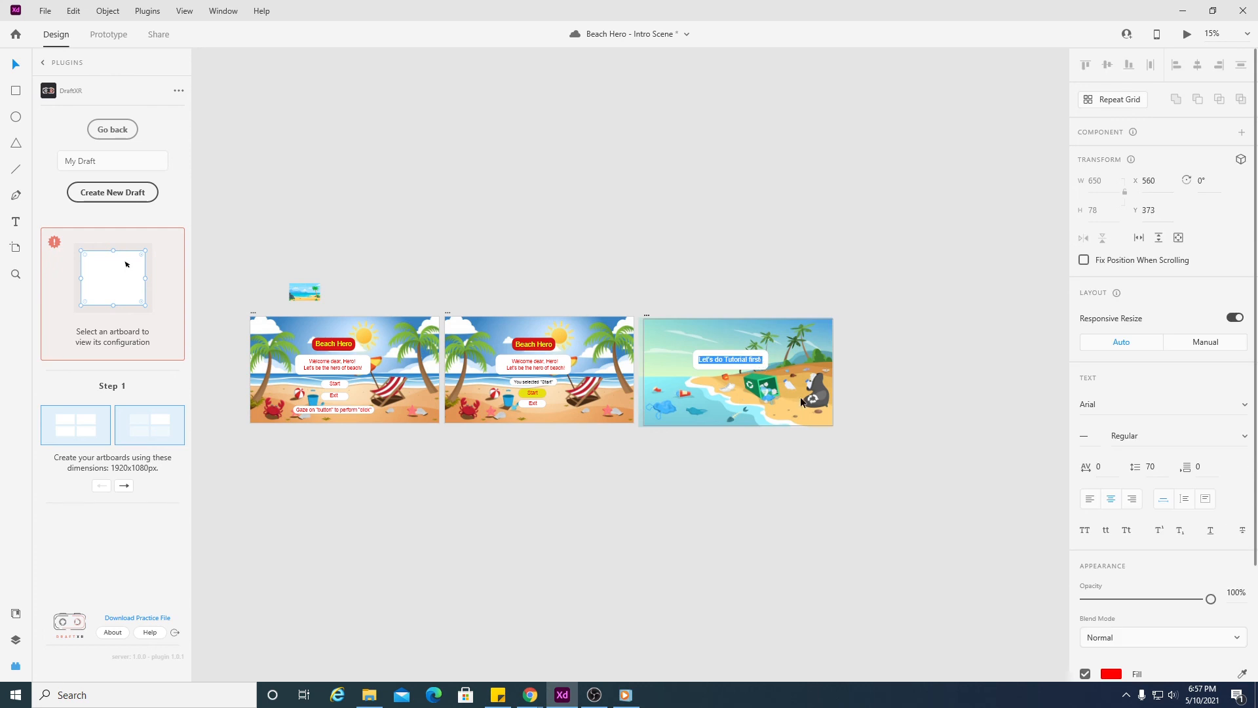
pyautogui.click(1086, 436)
pyautogui.write('70')
pyautogui.press('Return')
# - Reduce the height of the white box behind the tutorial text slightly from its upper and lower edges
pyautogui.click(741, 371)
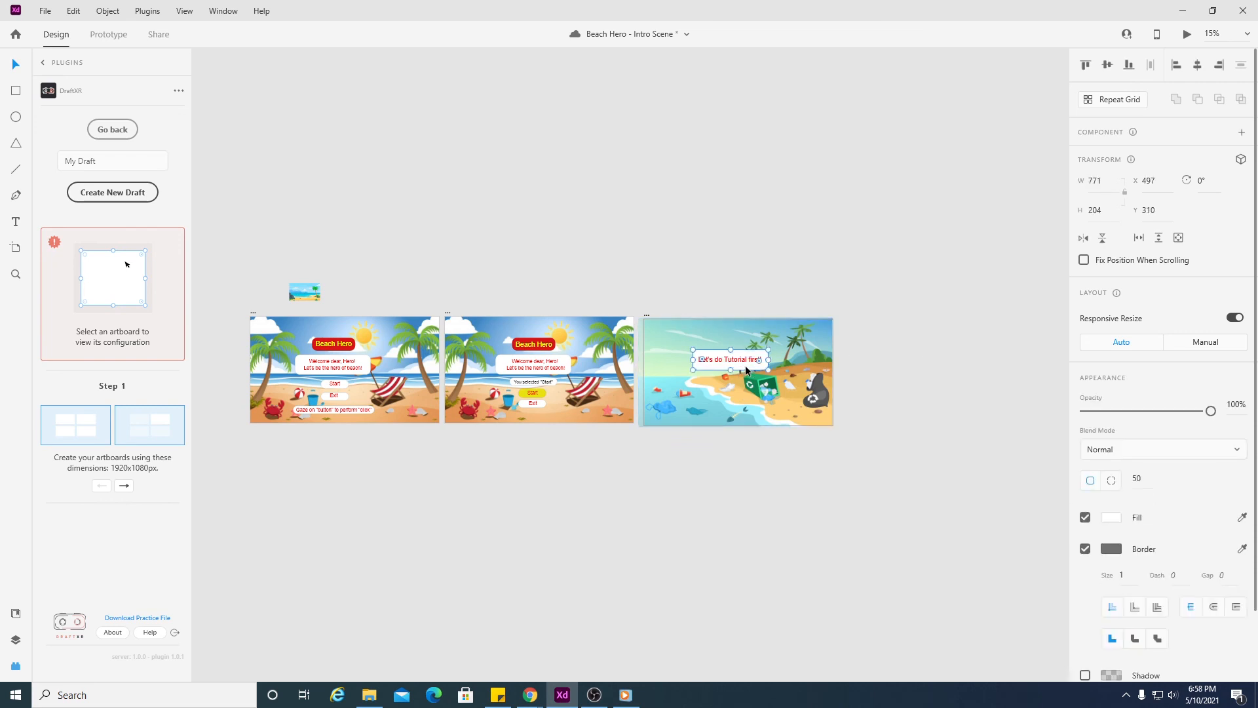
pyautogui.moveTo(732, 370); pyautogui.dragTo(731, 367)
pyautogui.moveTo(731, 348); pyautogui.dragTo(731, 350)
pyautogui.click(891, 371)
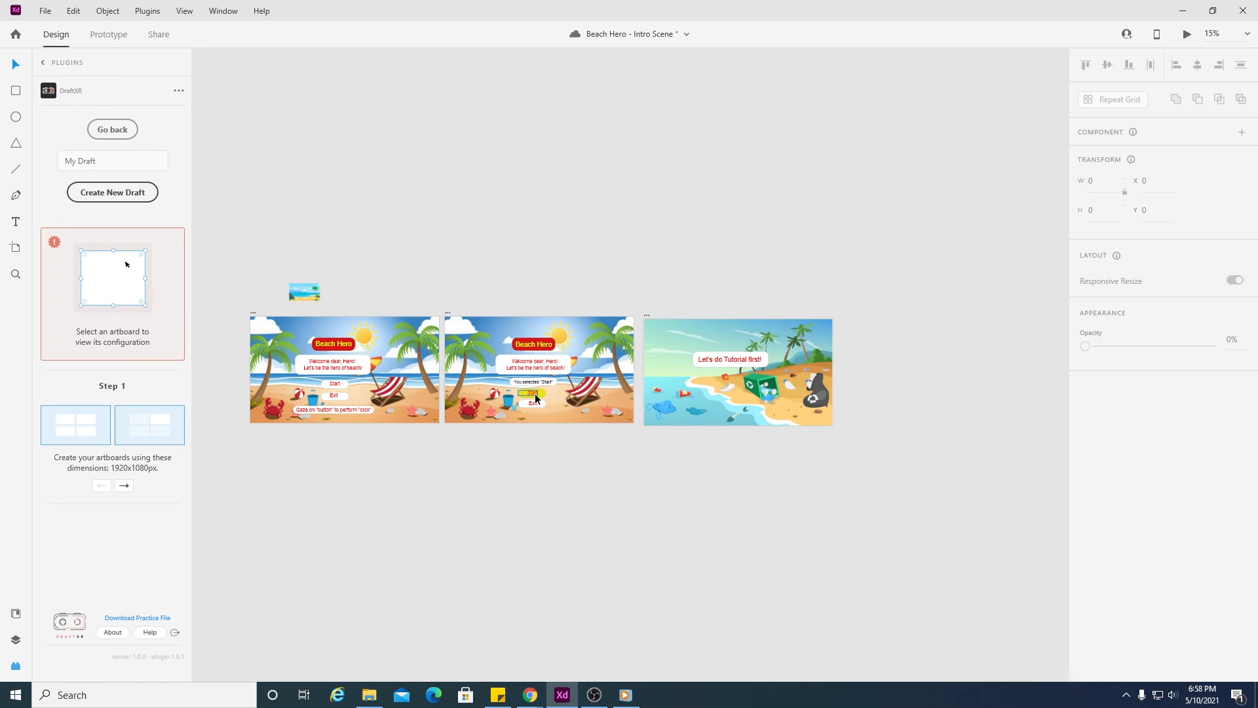
# - Copy the first artboard's hint text Gaze on "button" to perform "click" to the third artboard at about X 501, Y 723
pyautogui.click(348, 410)
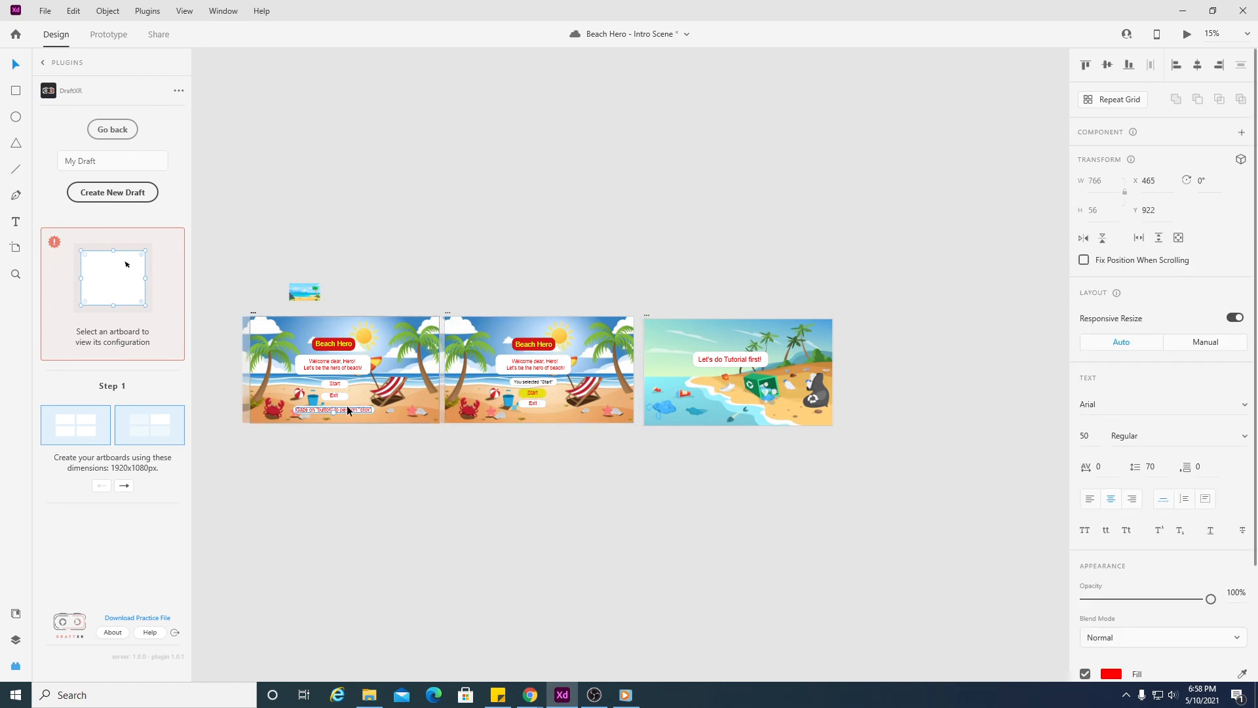
pyautogui.hotkey('ctrl', 'v')
pyautogui.moveTo(368, 413); pyautogui.dragTo(751, 393)
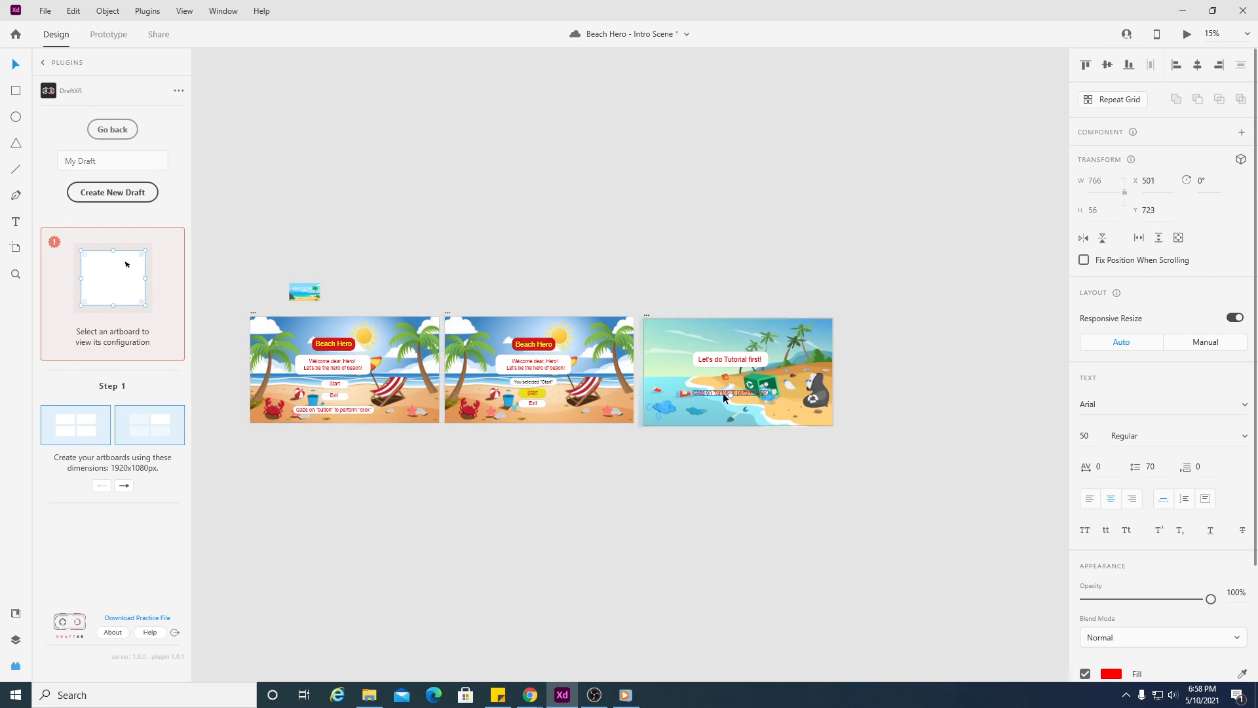
# - Copy the hint's white rounded box to the third artboard at about X 418, Y 710 and send it backward behind the hint text
pyautogui.click(375, 411)
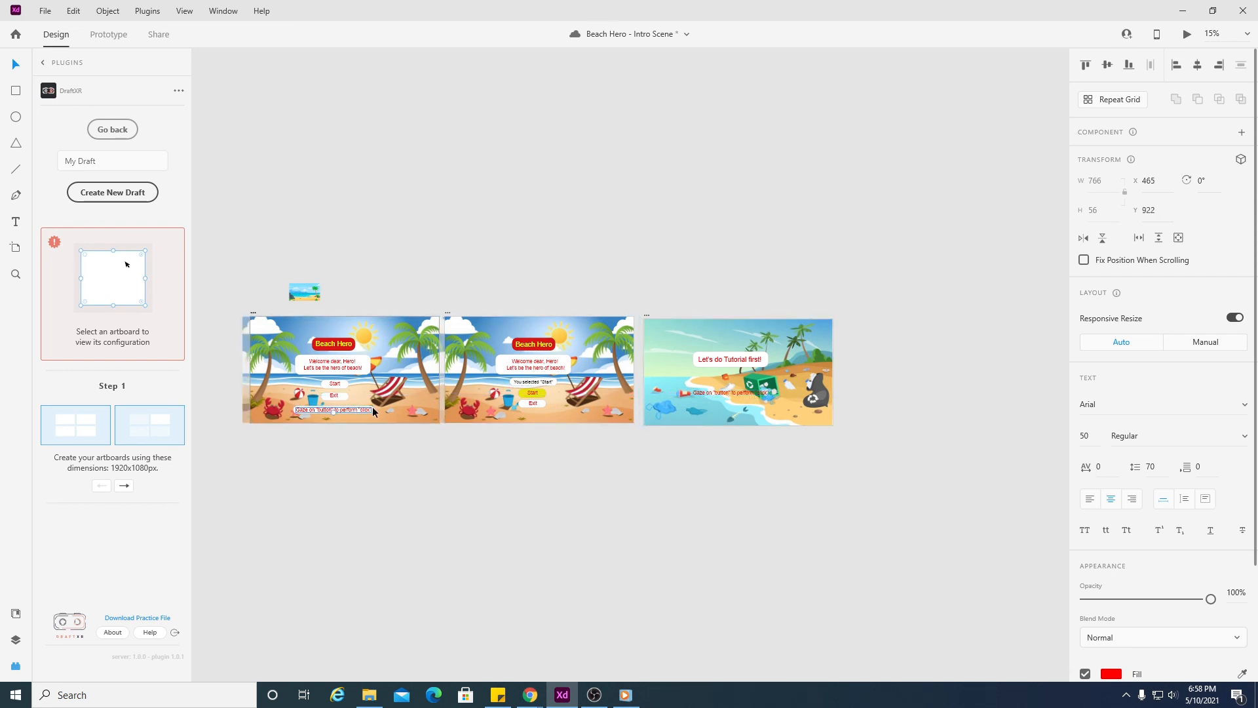
pyautogui.click(356, 419)
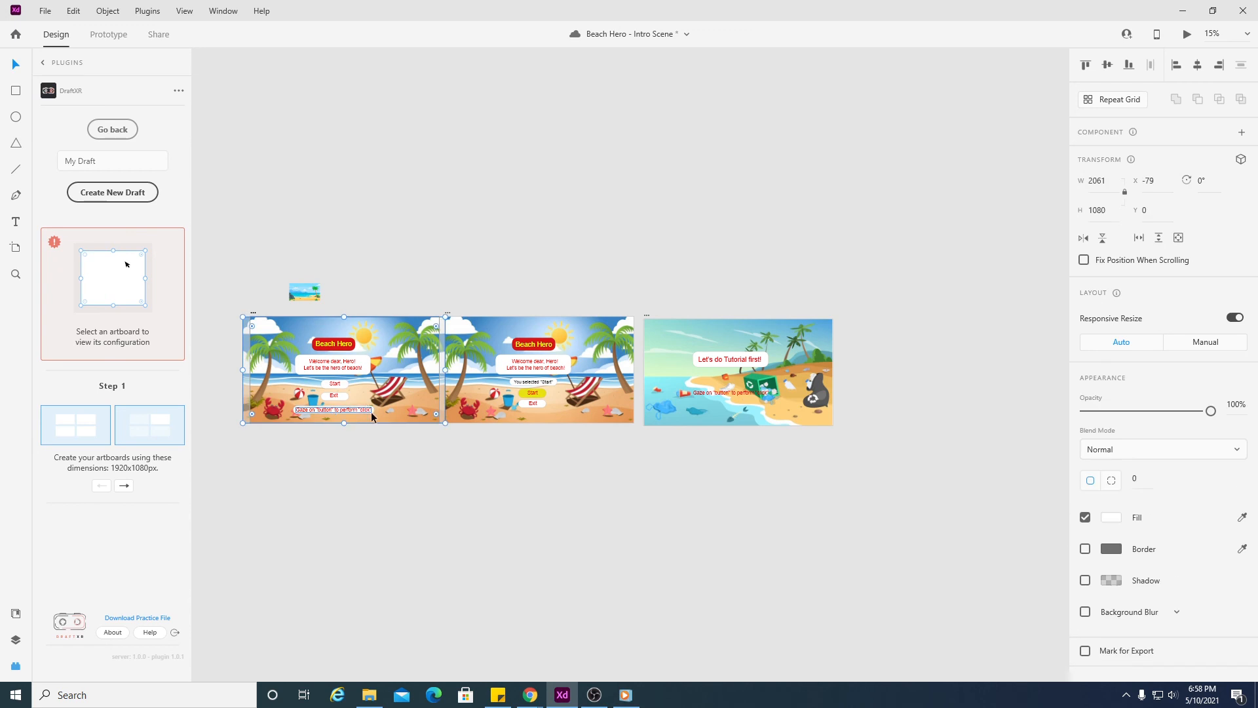
pyautogui.click(371, 411)
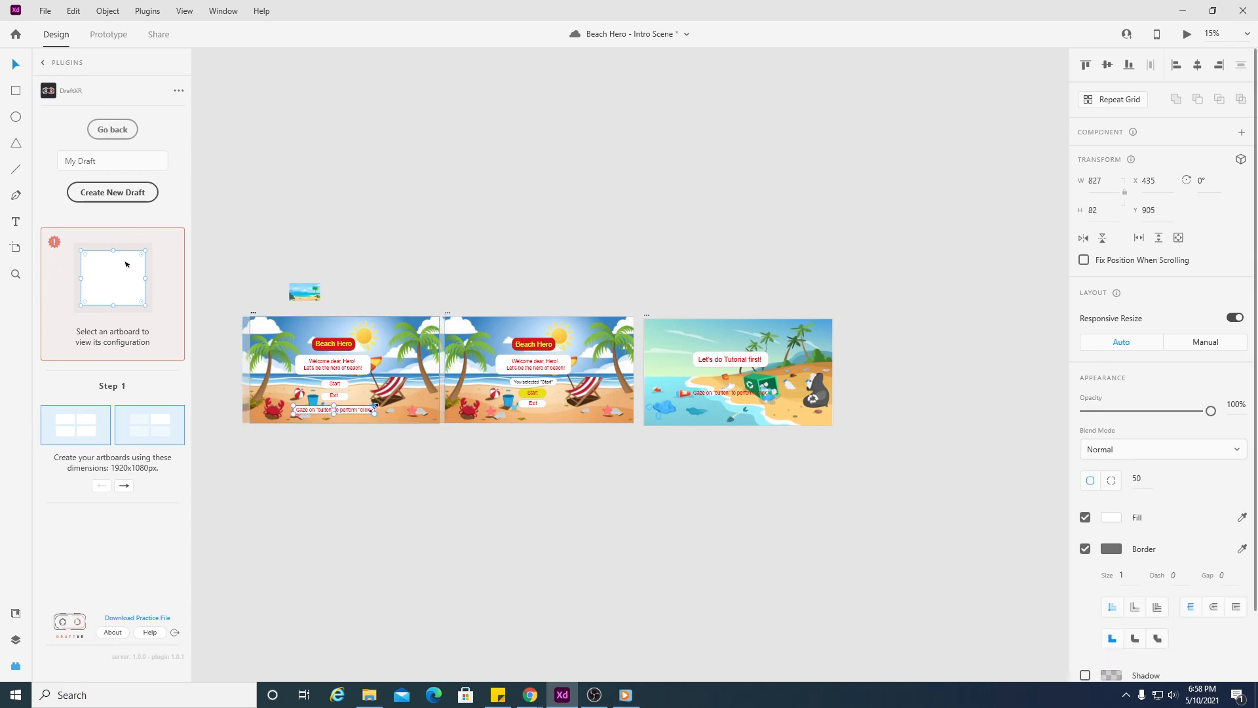
pyautogui.moveTo(357, 406); pyautogui.dragTo(748, 391)
pyautogui.rightClick(748, 391)
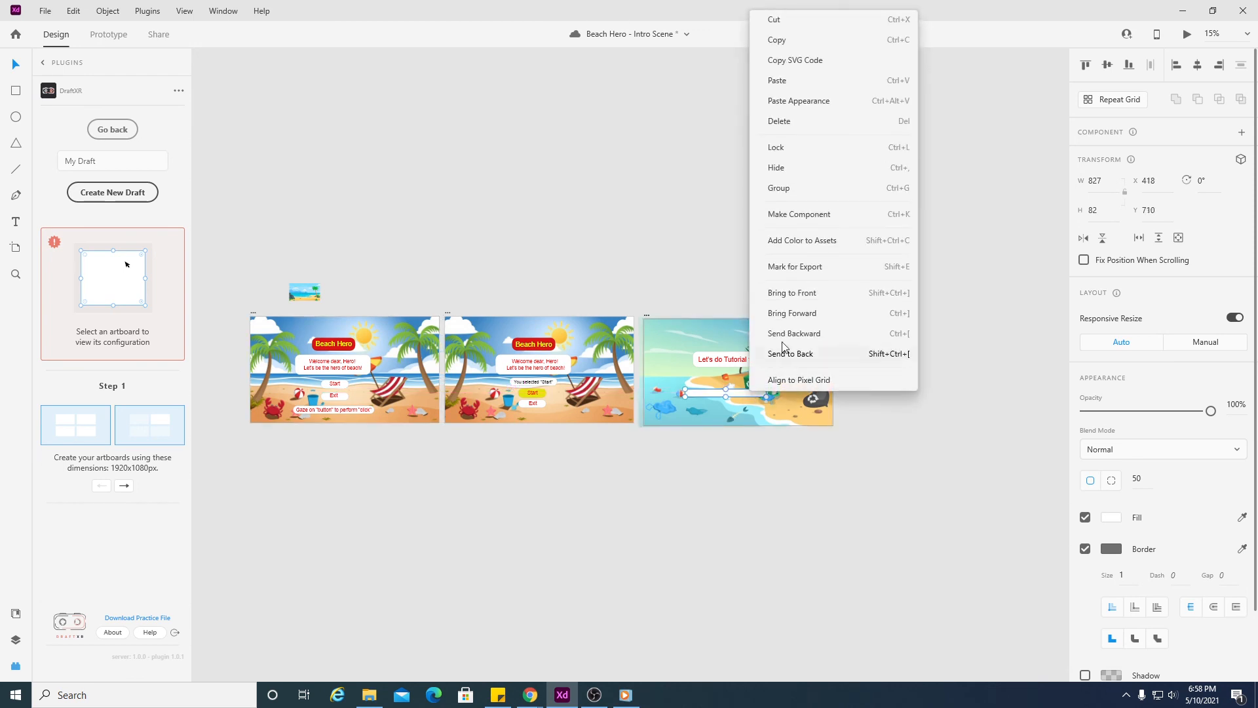
pyautogui.click(806, 333)
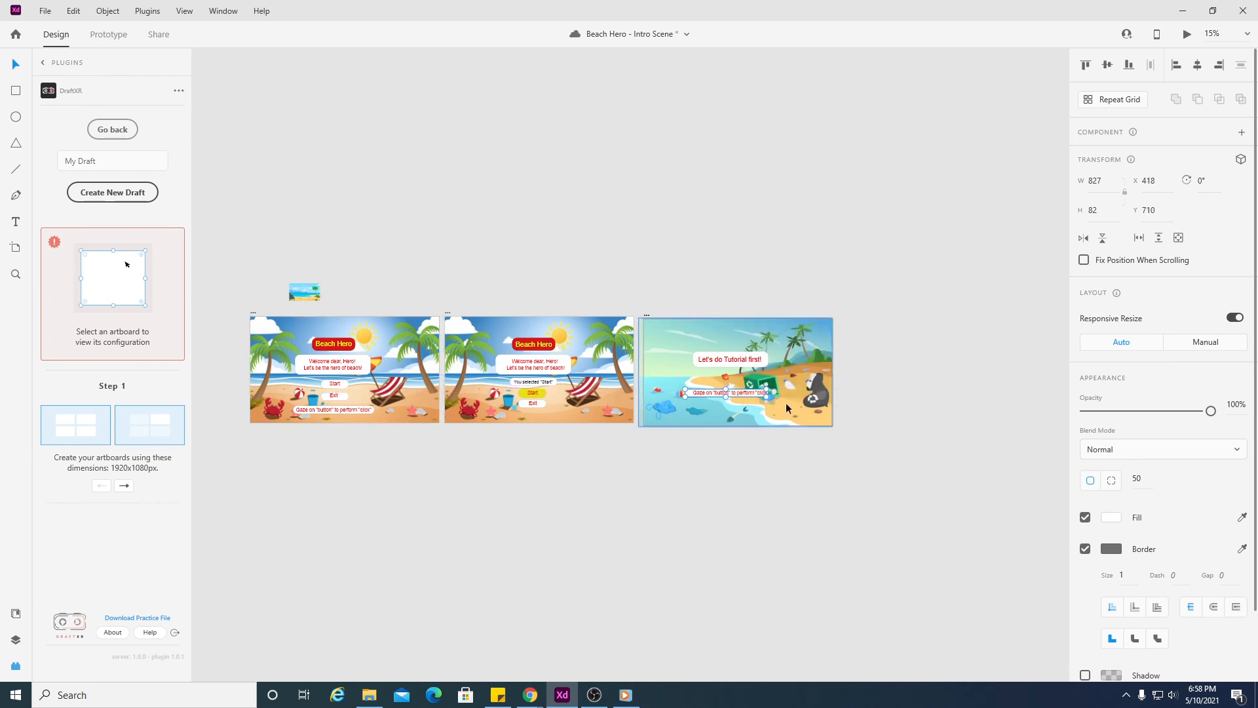
# - Shift the third artboard's hint text horizontally to X 451 so it sits centred in its white rounded box
pyautogui.click(748, 391)
pyautogui.click(891, 395)
pyautogui.click(744, 395)
pyautogui.press('Left')
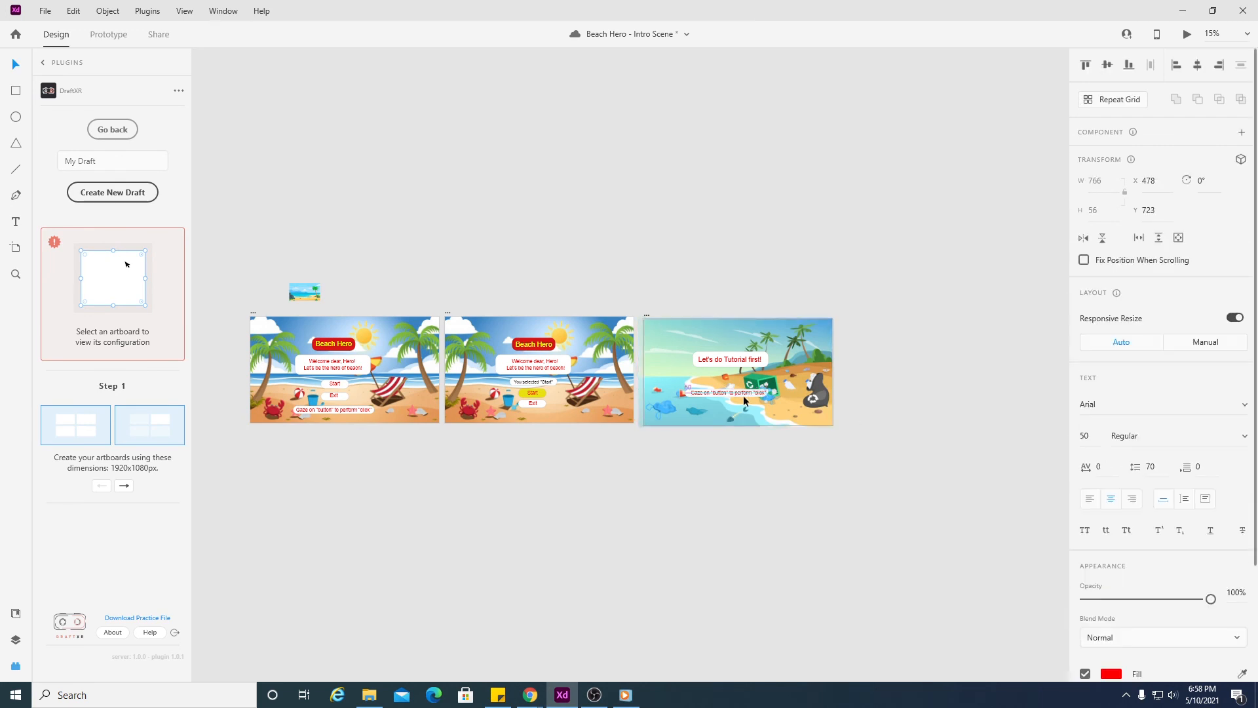
pyautogui.click(852, 372)
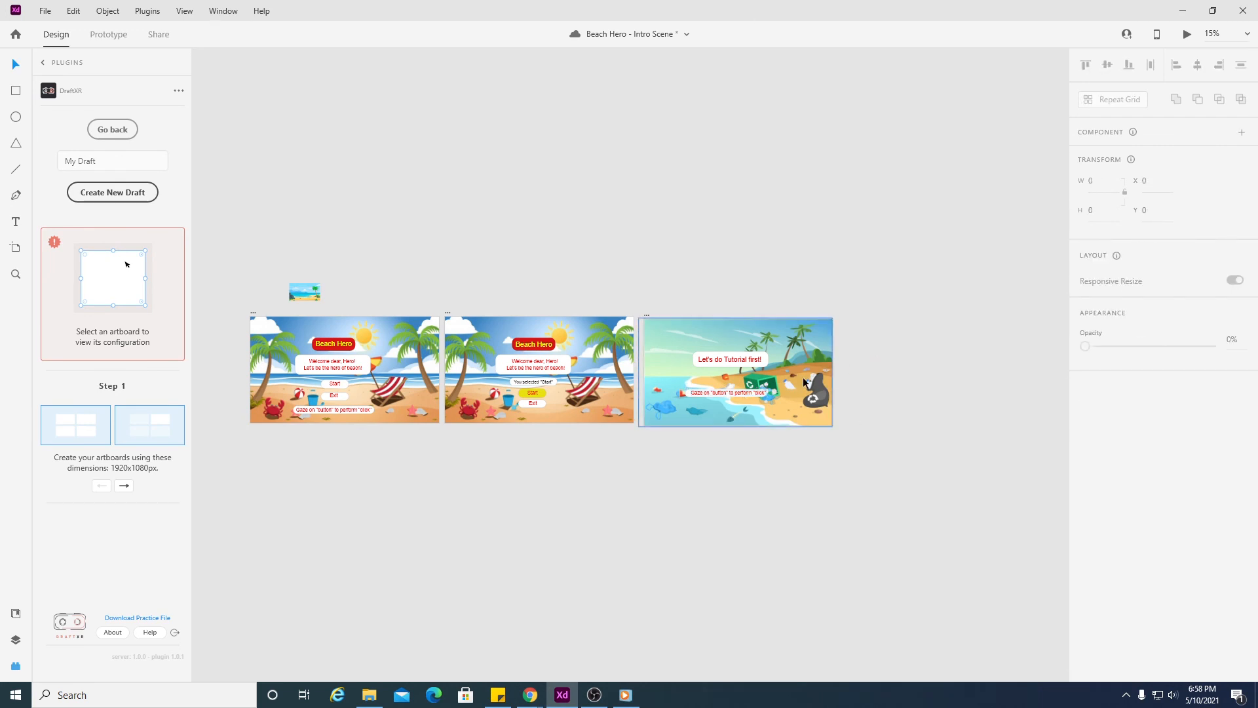
pyautogui.click(745, 392)
pyautogui.press('Left')
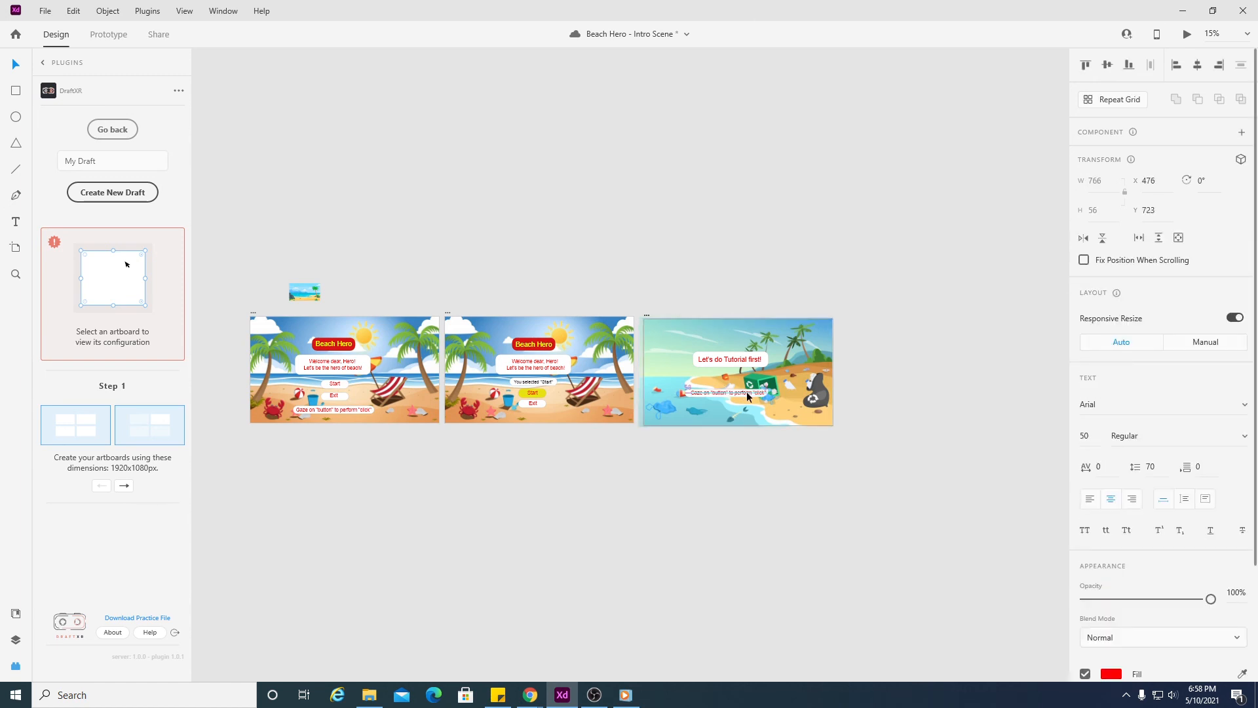
pyautogui.click(893, 331)
pyautogui.moveTo(741, 391); pyautogui.dragTo(739, 392)
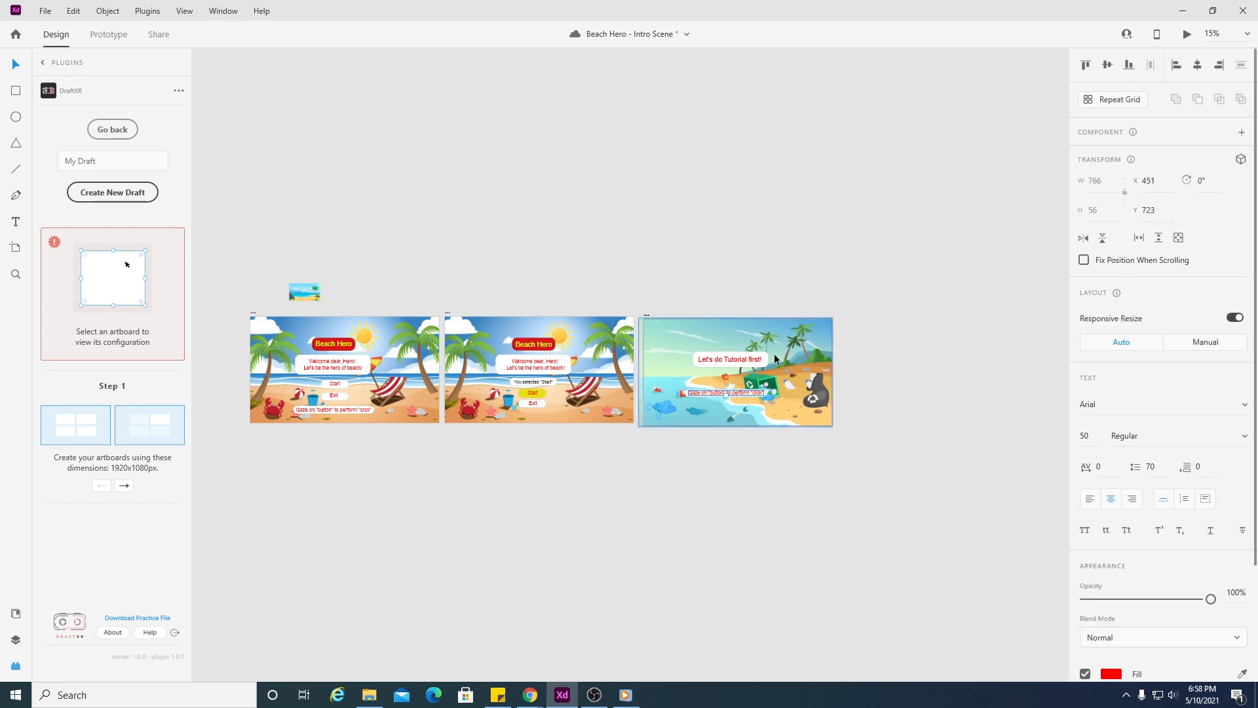
pyautogui.click(936, 343)
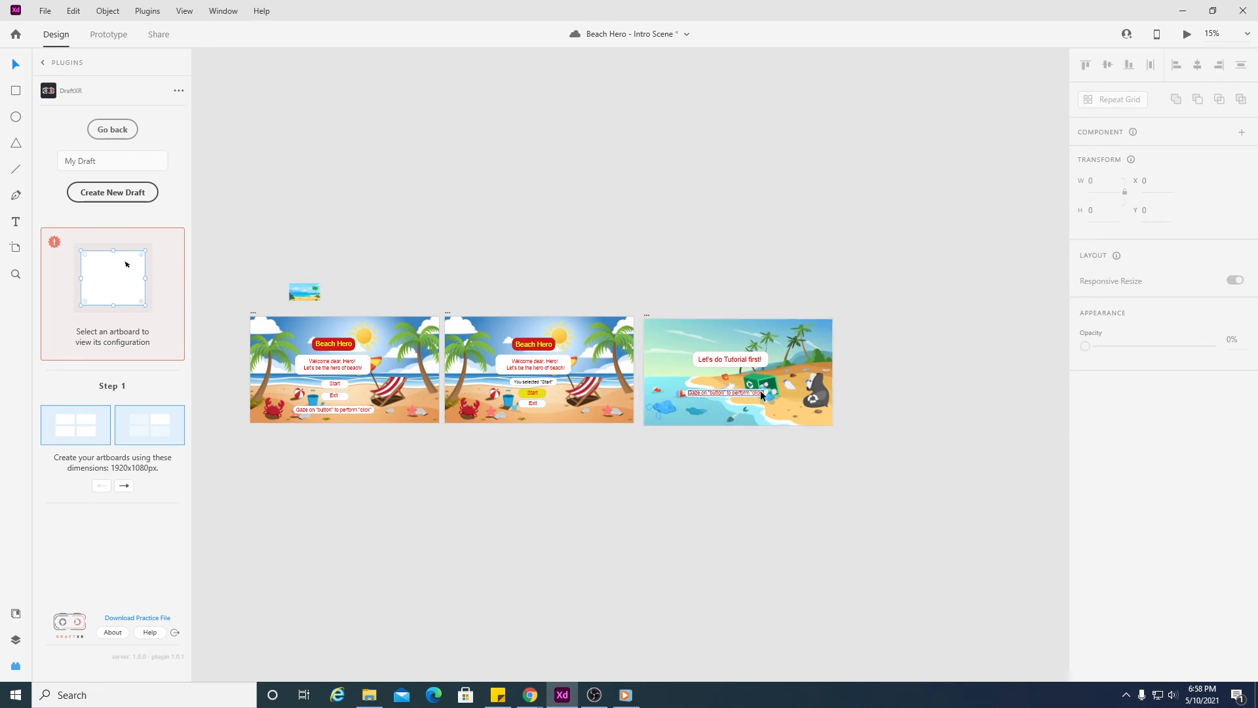
# - Move the hint on the third artboard up so its text sits at about X 510, Y 631, and colour the text black
pyautogui.scroll(3, 760, 392)
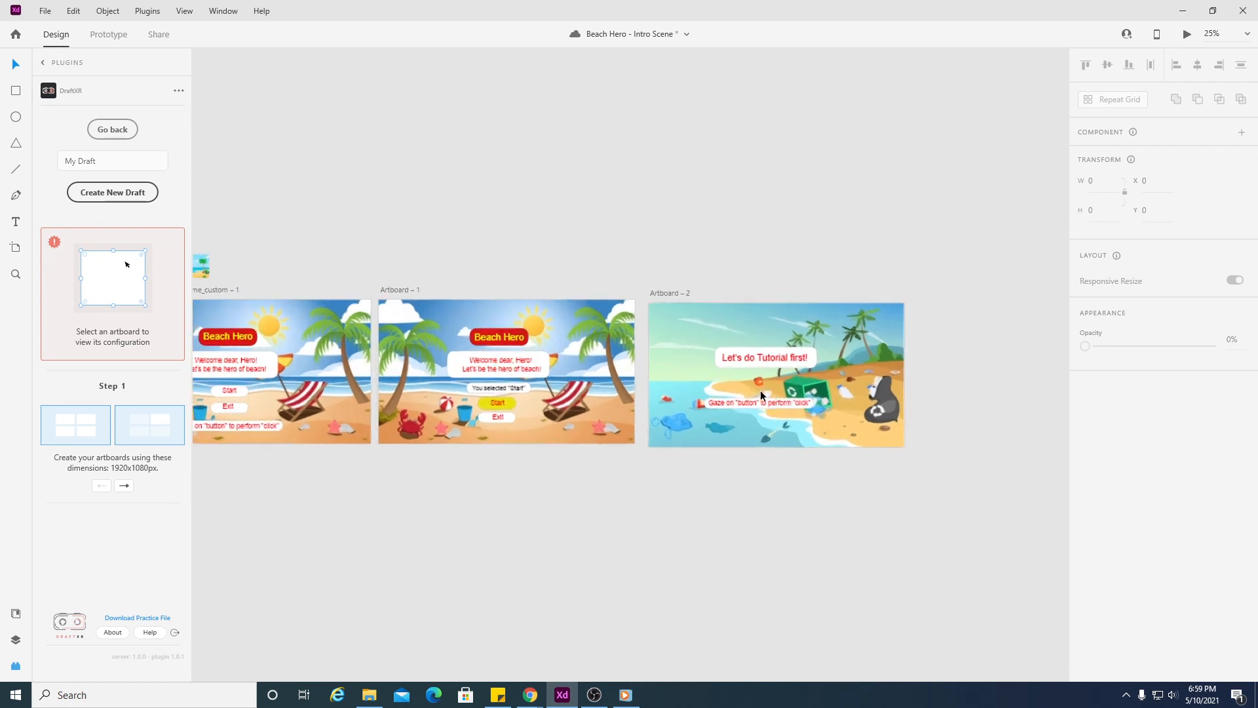
pyautogui.click(792, 411)
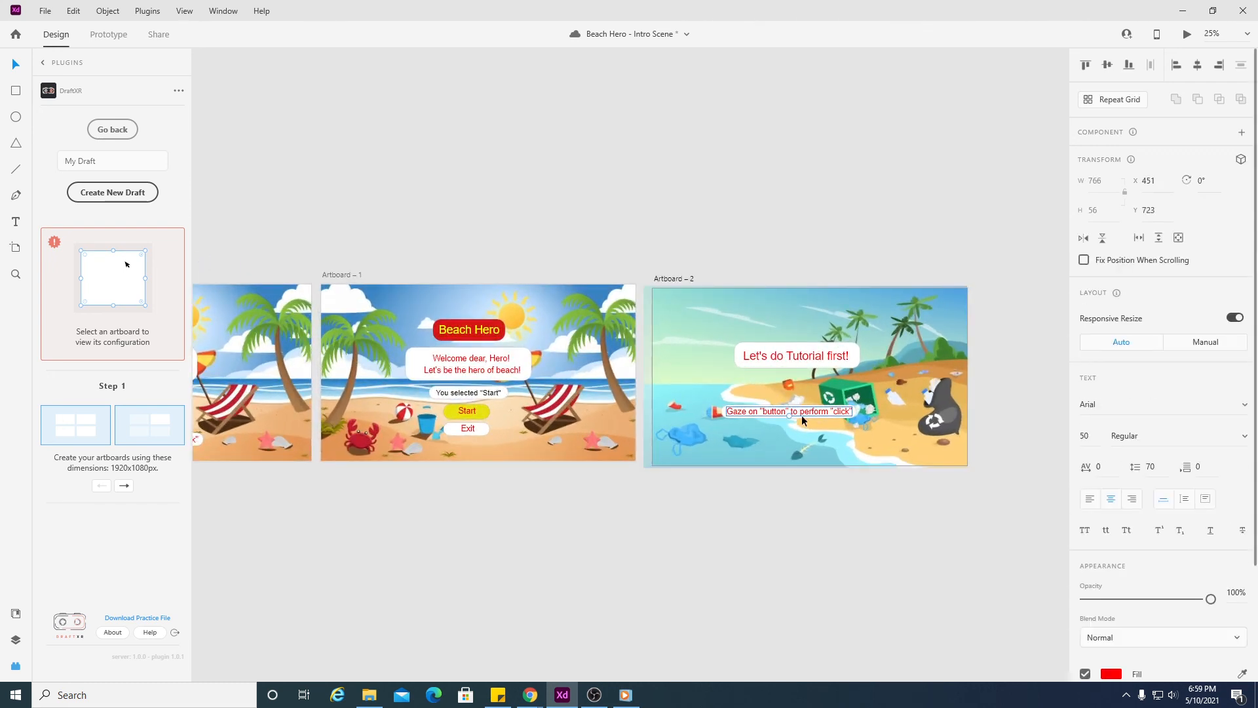
pyautogui.moveTo(817, 404); pyautogui.dragTo(825, 398)
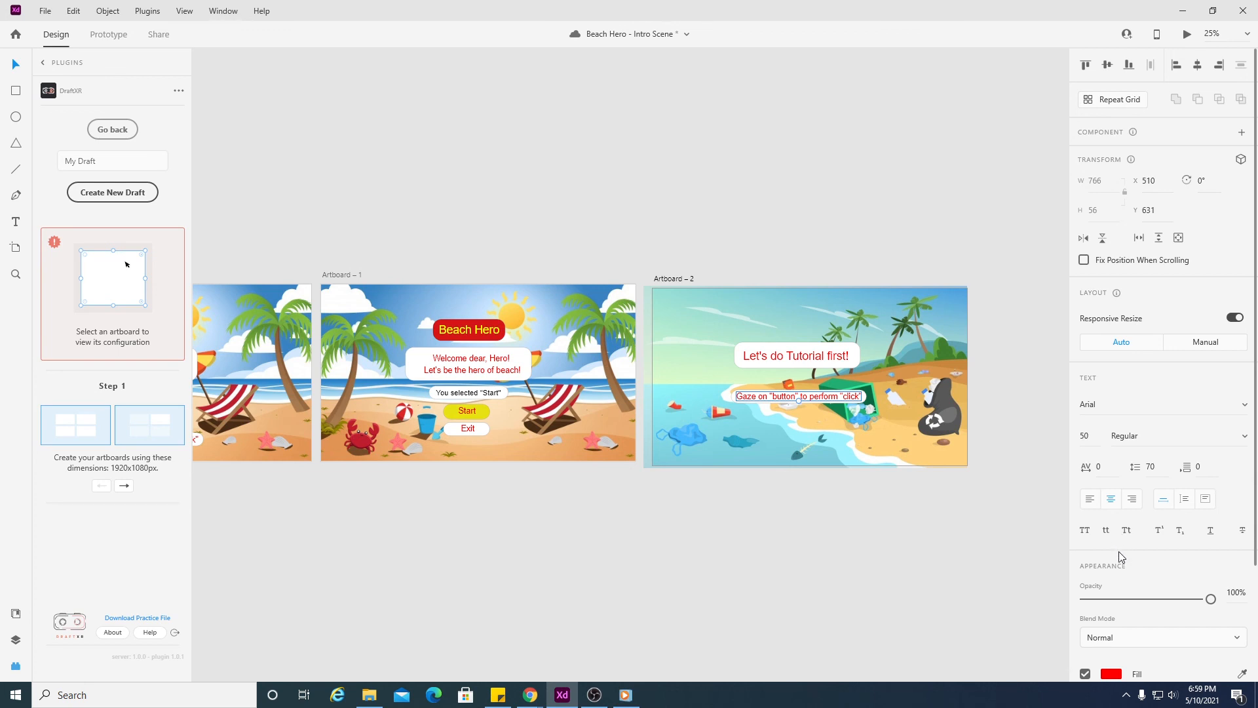
pyautogui.scroll(-3, 1119, 552)
pyautogui.click(1114, 534)
pyautogui.moveTo(928, 545); pyautogui.dragTo(898, 577)
pyautogui.click(313, 501)
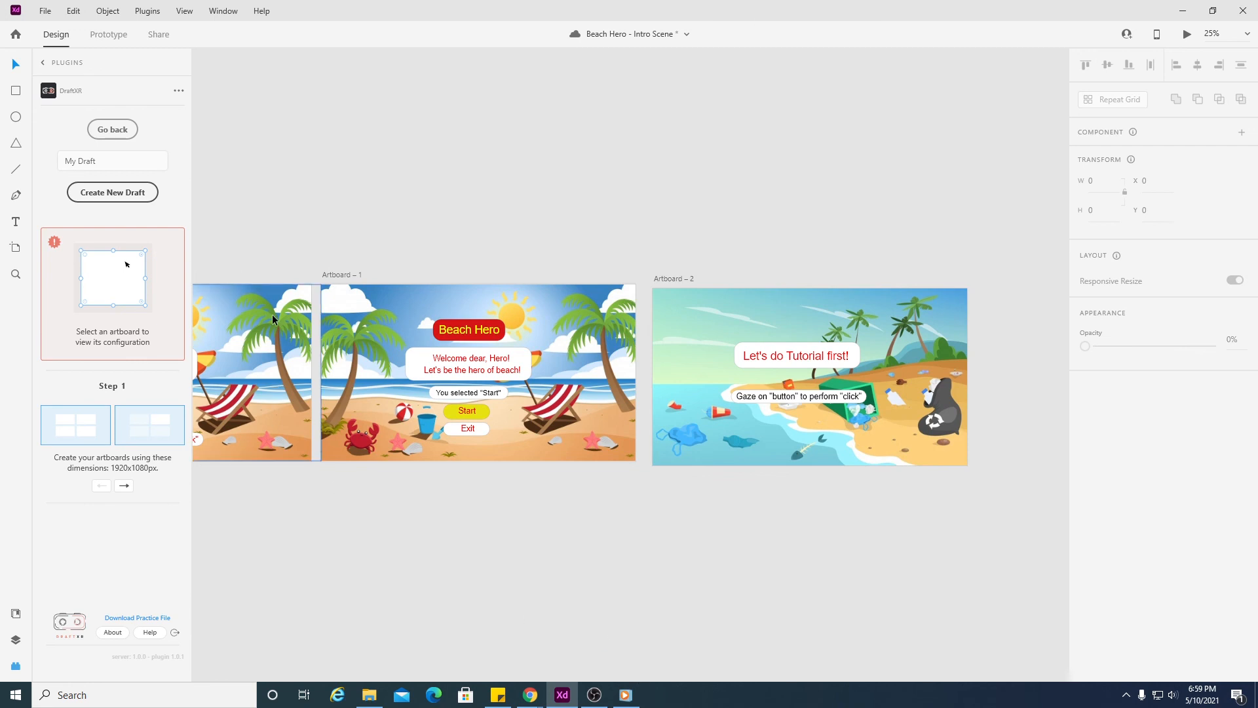
# - Change the fill of the first artboard's Gaze on "button" to perform "click" hint text to near-black #010101
pyautogui.hotkey('ctrl', '-')
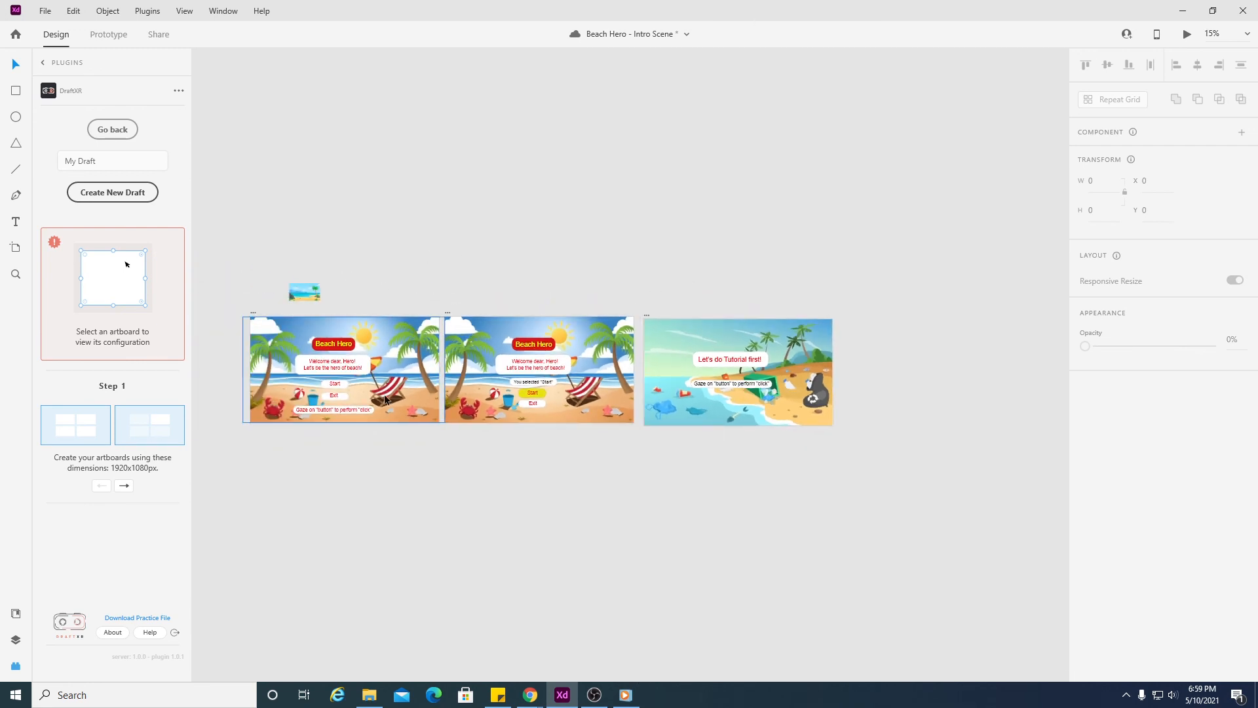
pyautogui.click(358, 410)
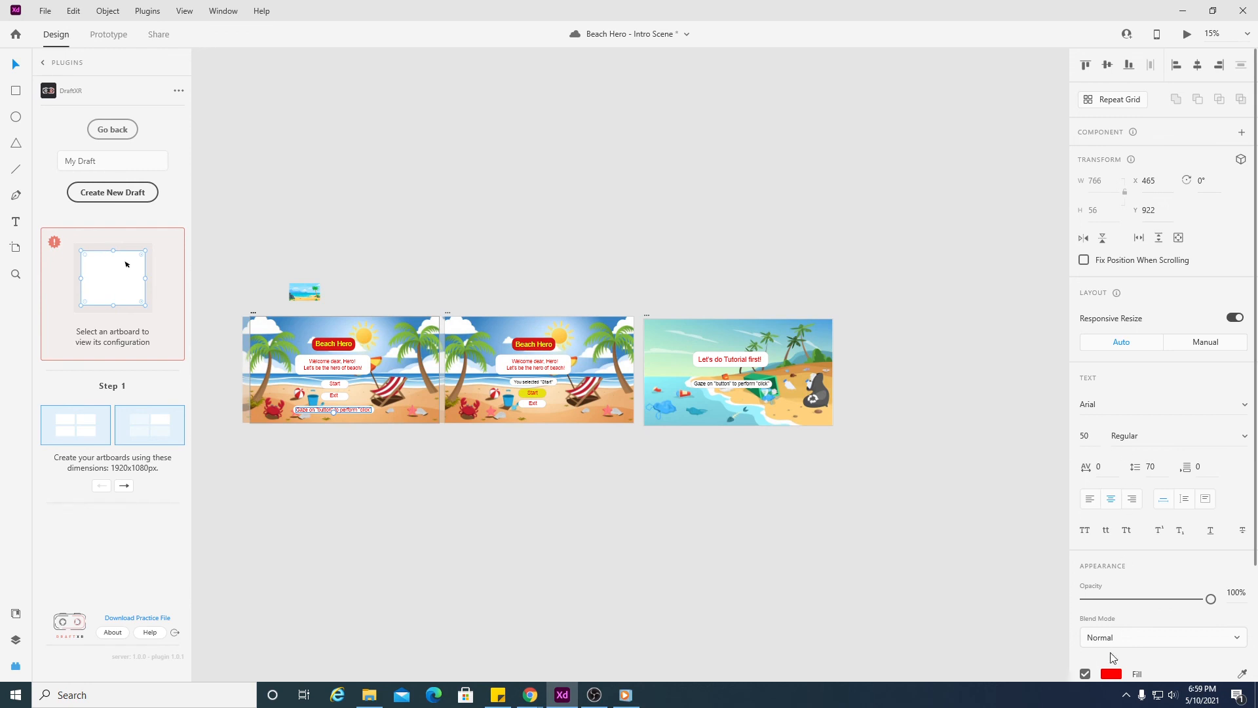
pyautogui.click(1112, 677)
pyautogui.moveTo(932, 602); pyautogui.dragTo(895, 612)
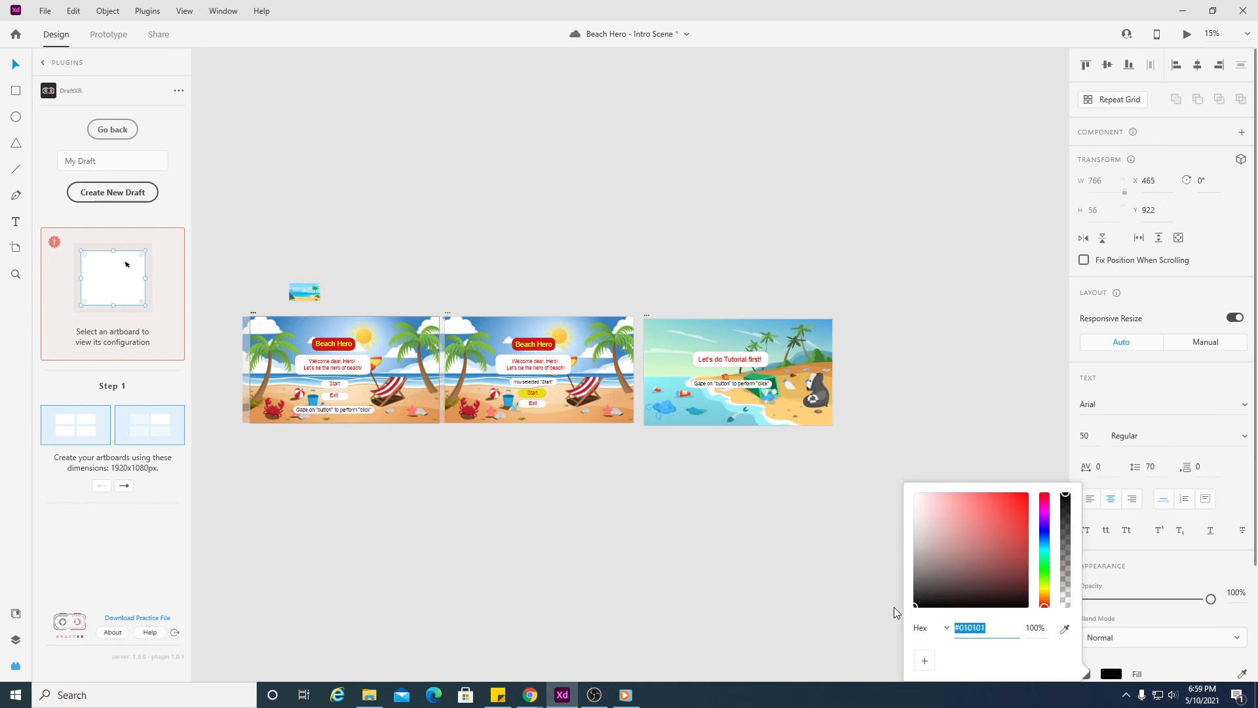
pyautogui.click(808, 564)
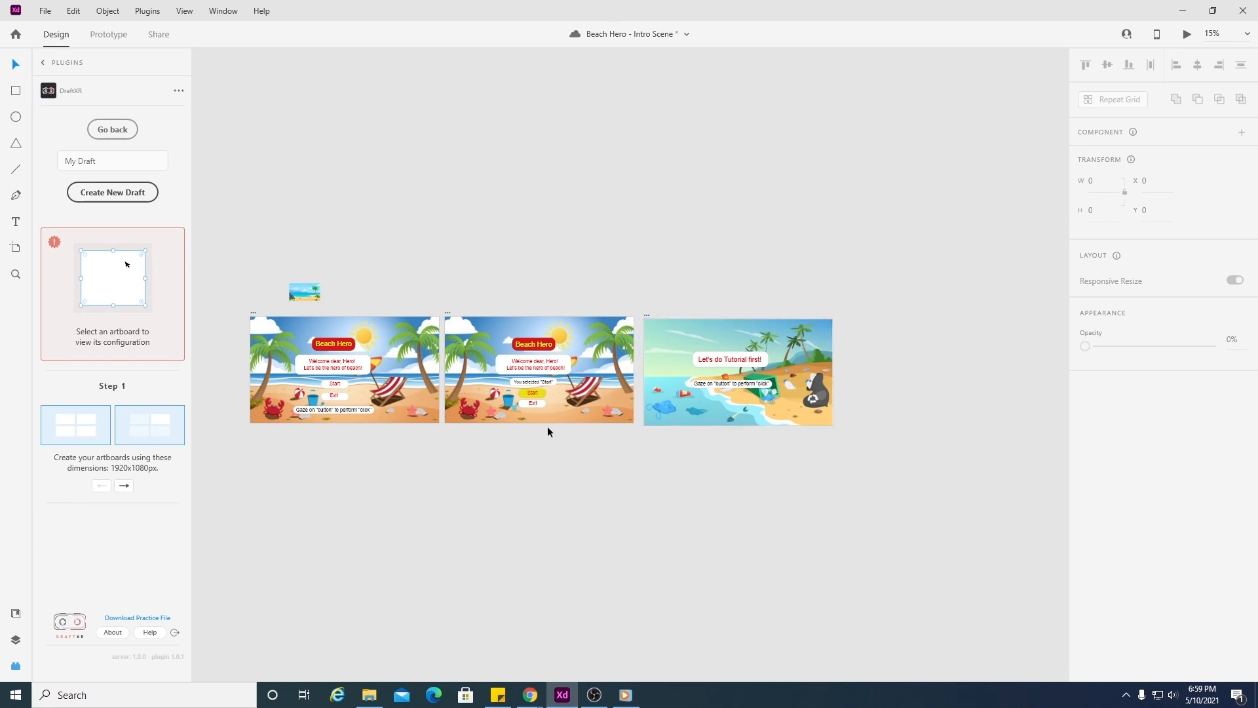
pyautogui.hotkey('ctrl', '=')
pyautogui.hotkey('ctrl', '=')
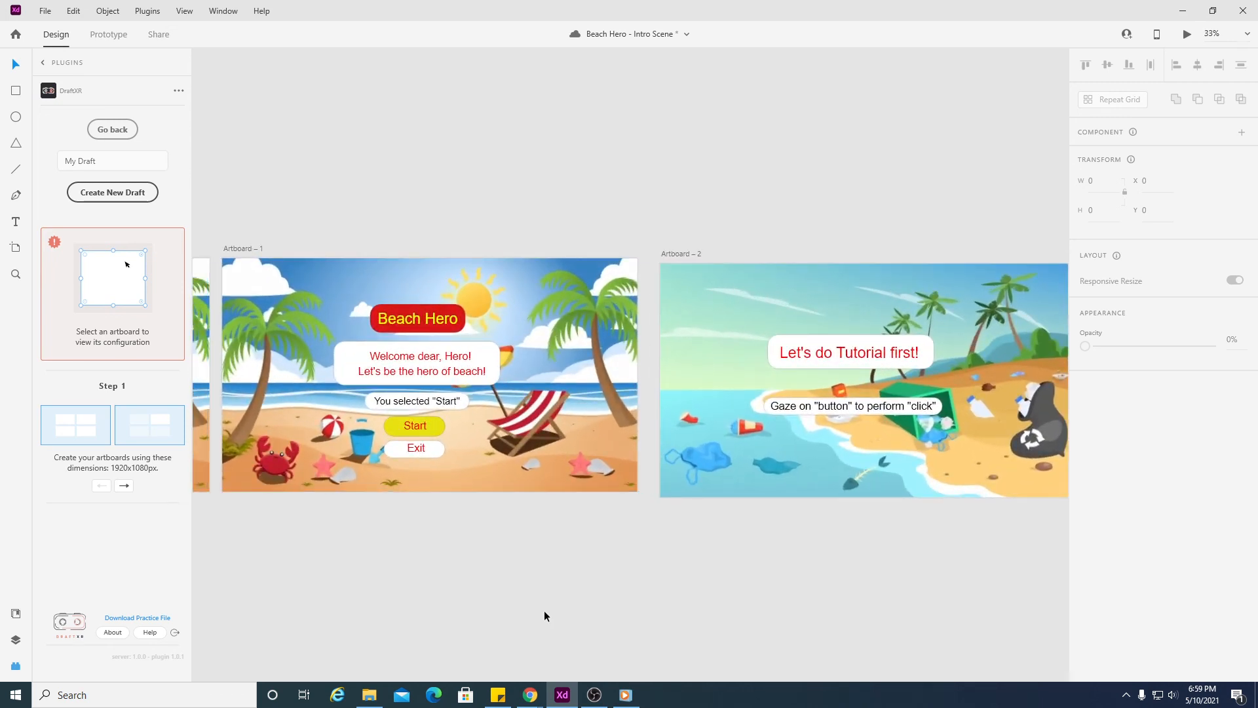
pyautogui.hotkey('ctrl', '-')
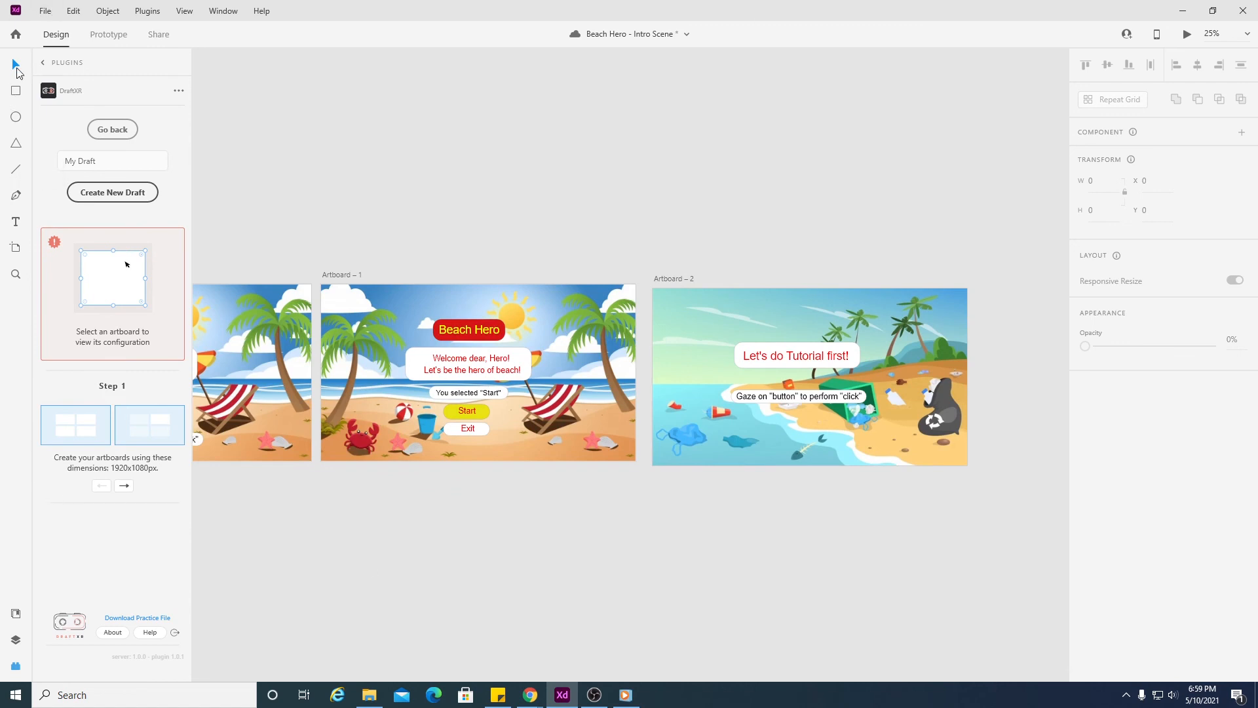
pyautogui.hotkey('ctrl', '-')
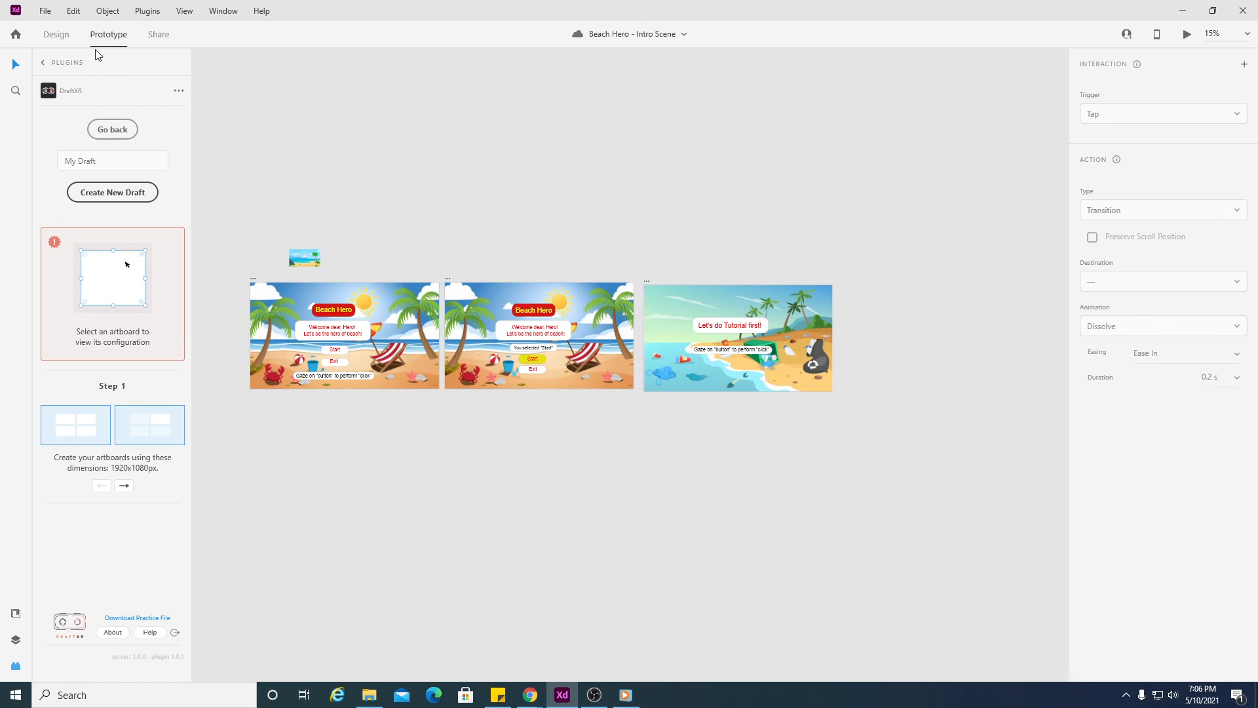
pyautogui.click(58, 36)
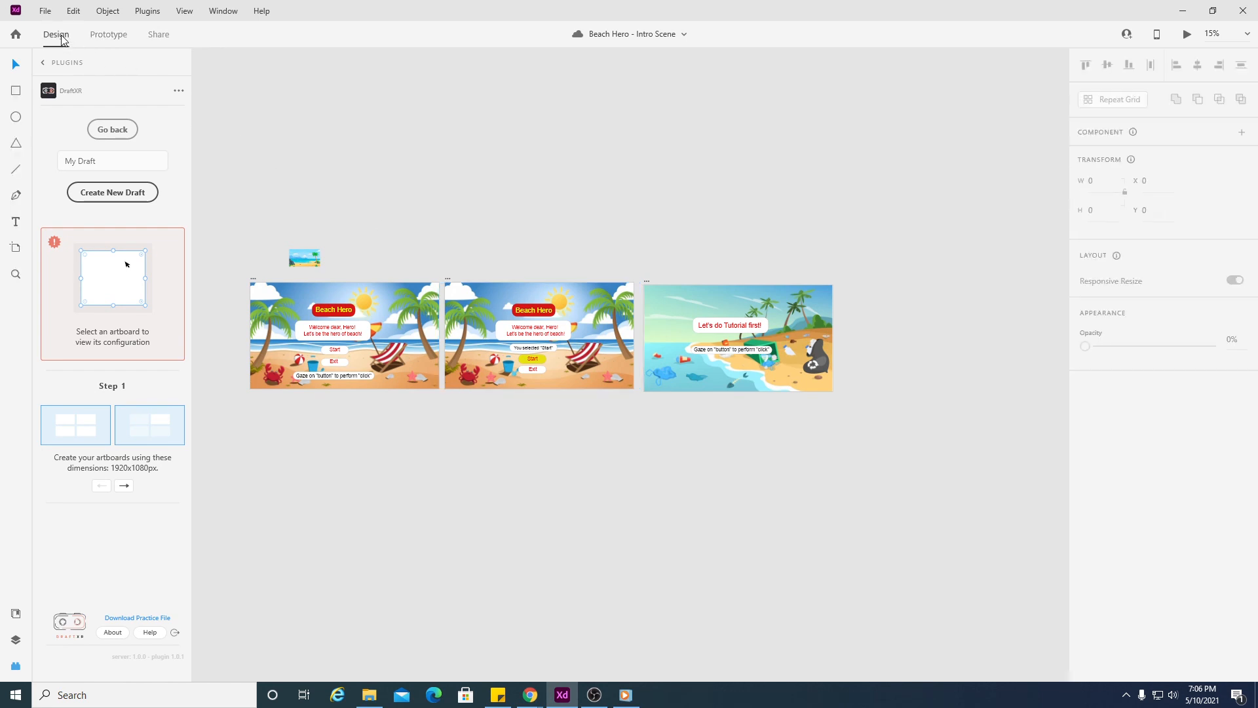
# - In Prototype mode, link the second artboard's yellow Start button to Artboard – 2 with Tap, Drag and Keys & Gamepad interactions
pyautogui.click(118, 36)
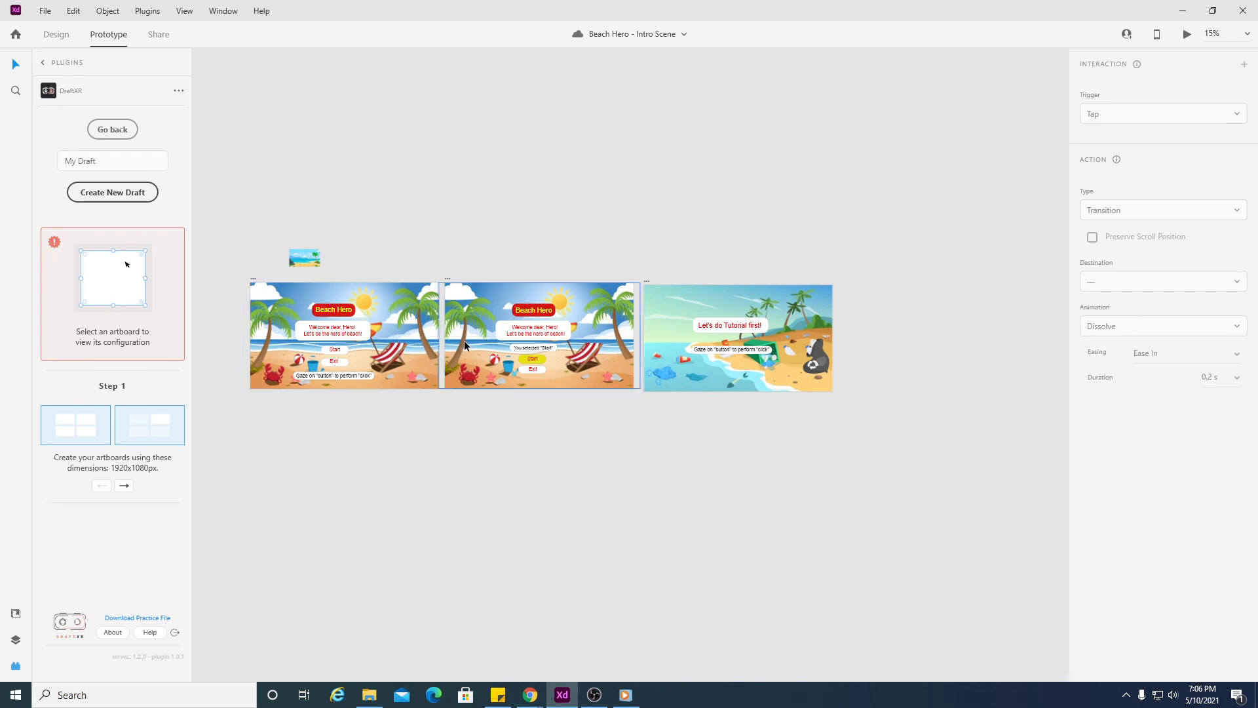
pyautogui.click(543, 359)
pyautogui.moveTo(639, 338)
pyautogui.mouseDown()
pyautogui.moveTo(576, 348)
pyautogui.moveTo(646, 340)
pyautogui.mouseUp()
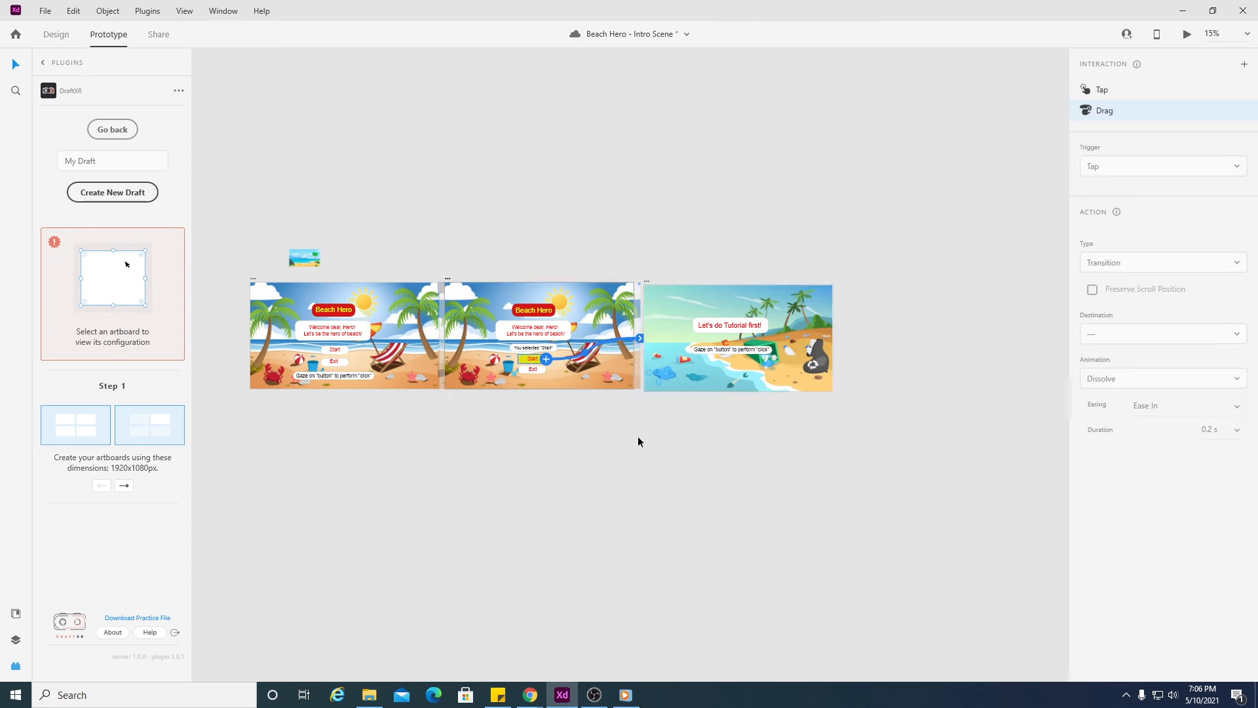
pyautogui.click(578, 383)
pyautogui.click(596, 345)
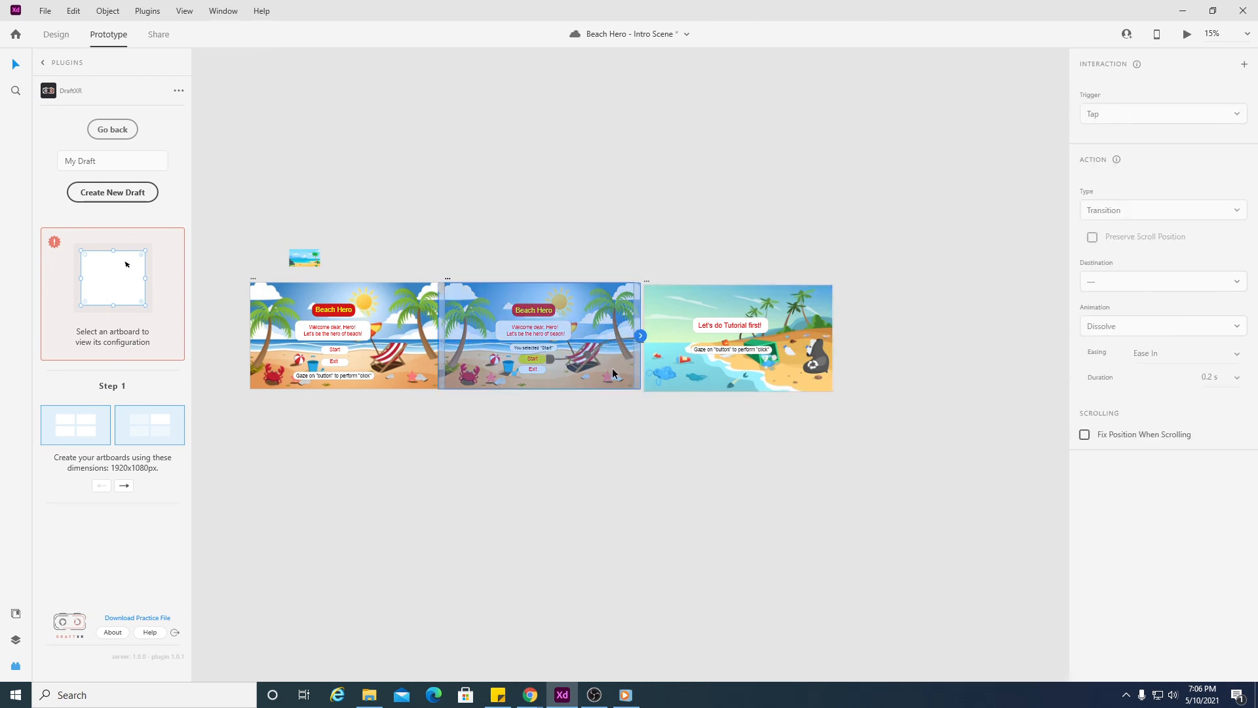
pyautogui.click(546, 360)
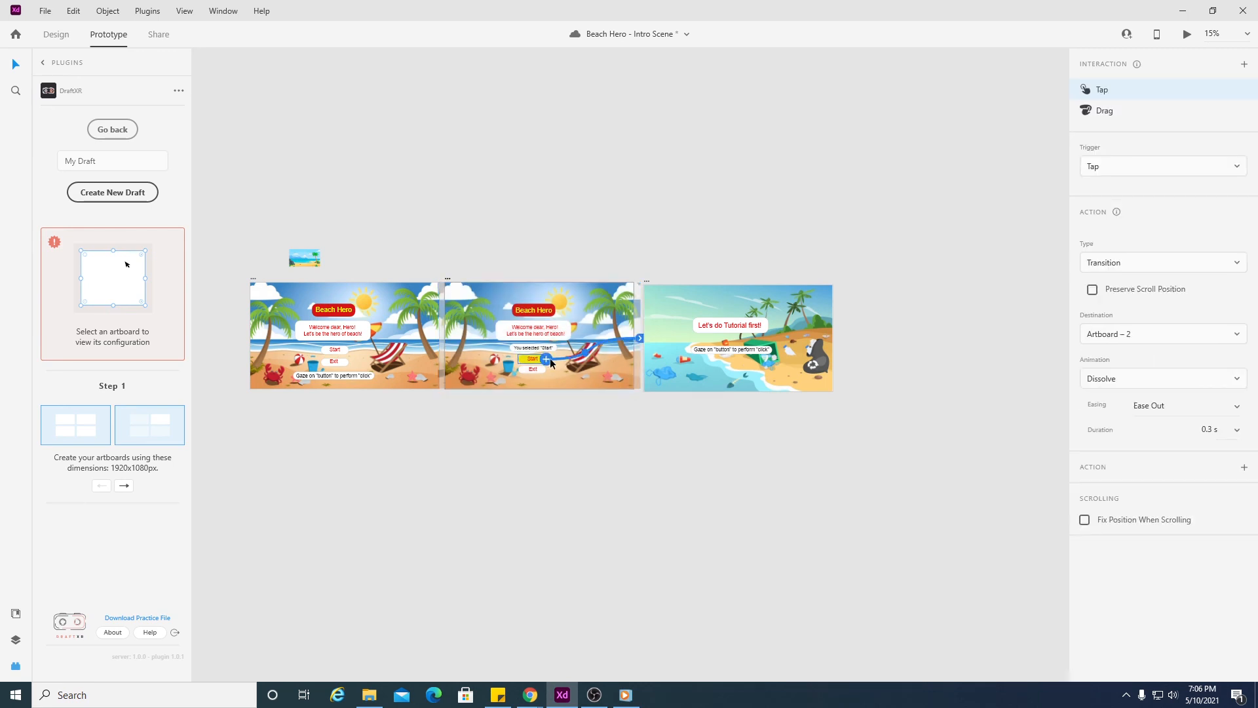
pyautogui.moveTo(546, 360); pyautogui.dragTo(650, 326)
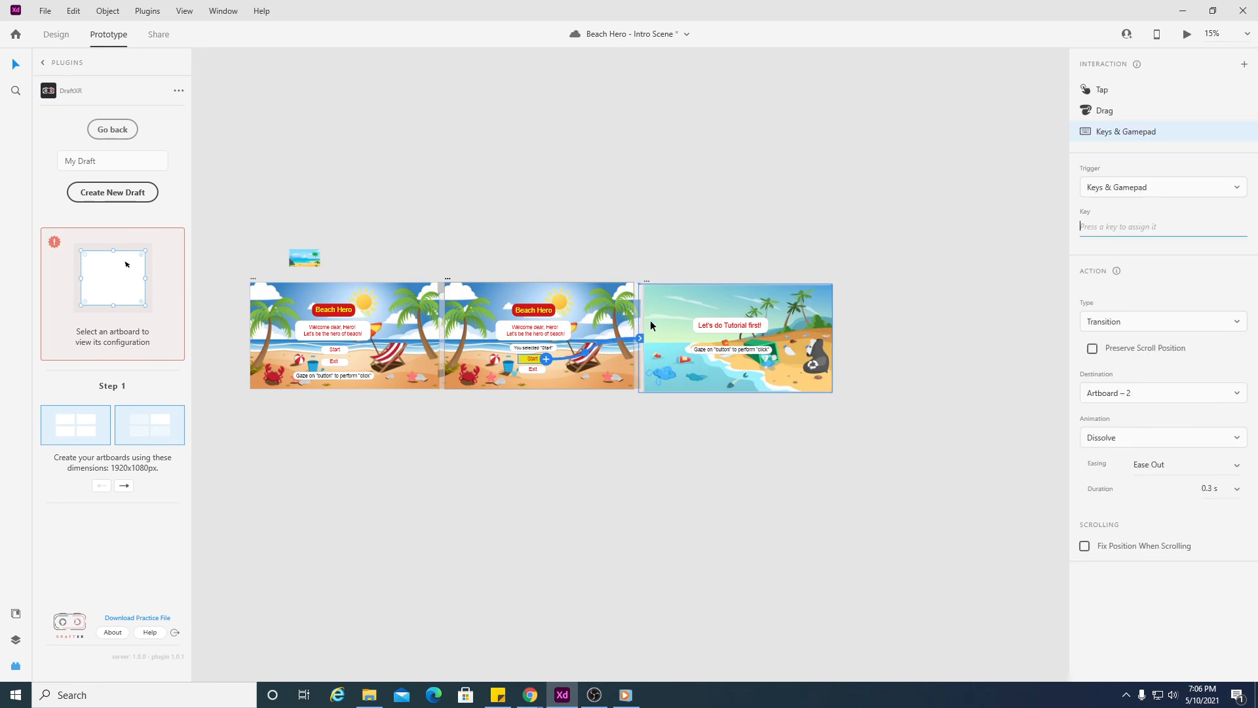
# - Try to link the "Let's do Tutorial first!" text to the second artboard's Start button, and wire Start to the tutorial artboard again
pyautogui.click(736, 330)
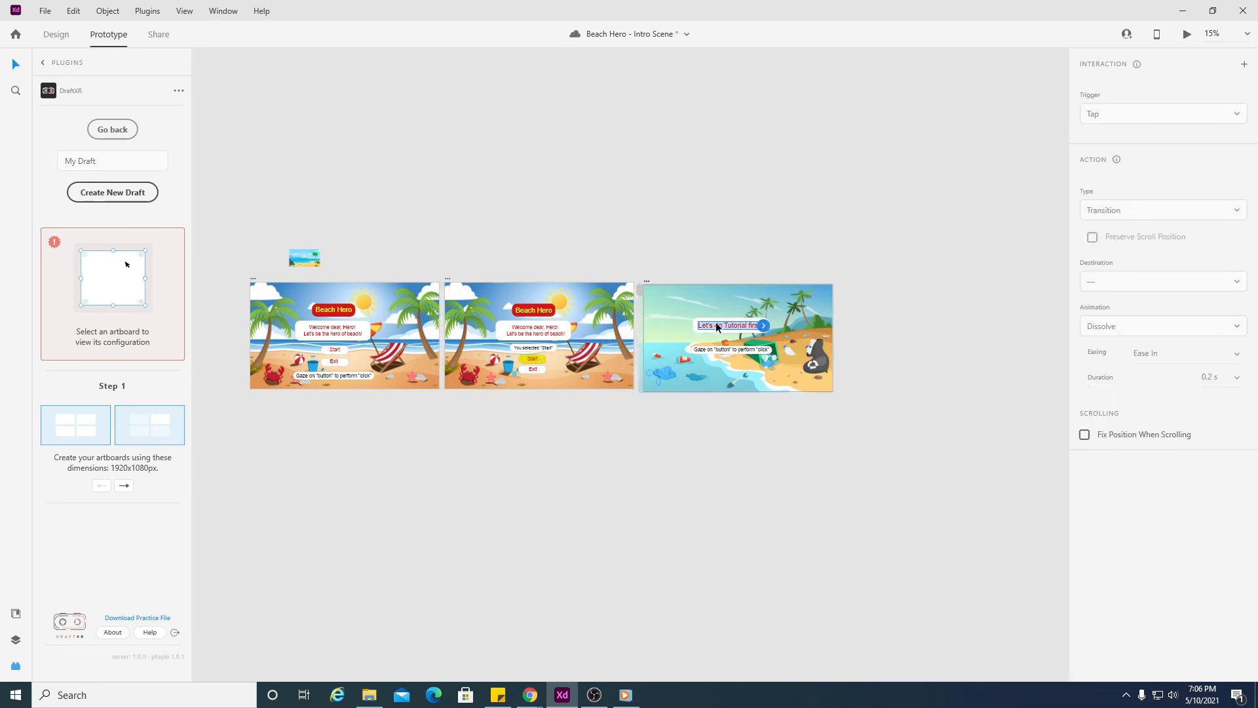
pyautogui.moveTo(764, 326); pyautogui.dragTo(547, 362)
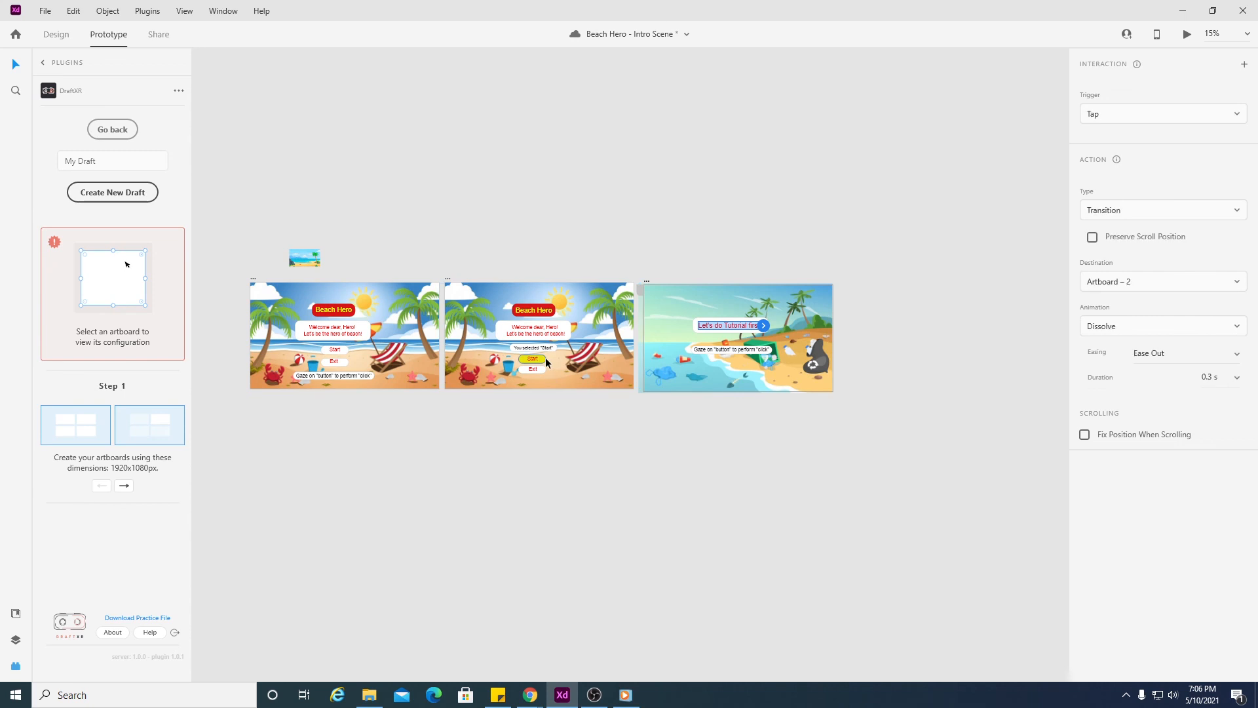
pyautogui.click(548, 361)
pyautogui.moveTo(548, 361); pyautogui.dragTo(650, 336)
pyautogui.click(653, 421)
pyautogui.click(639, 340)
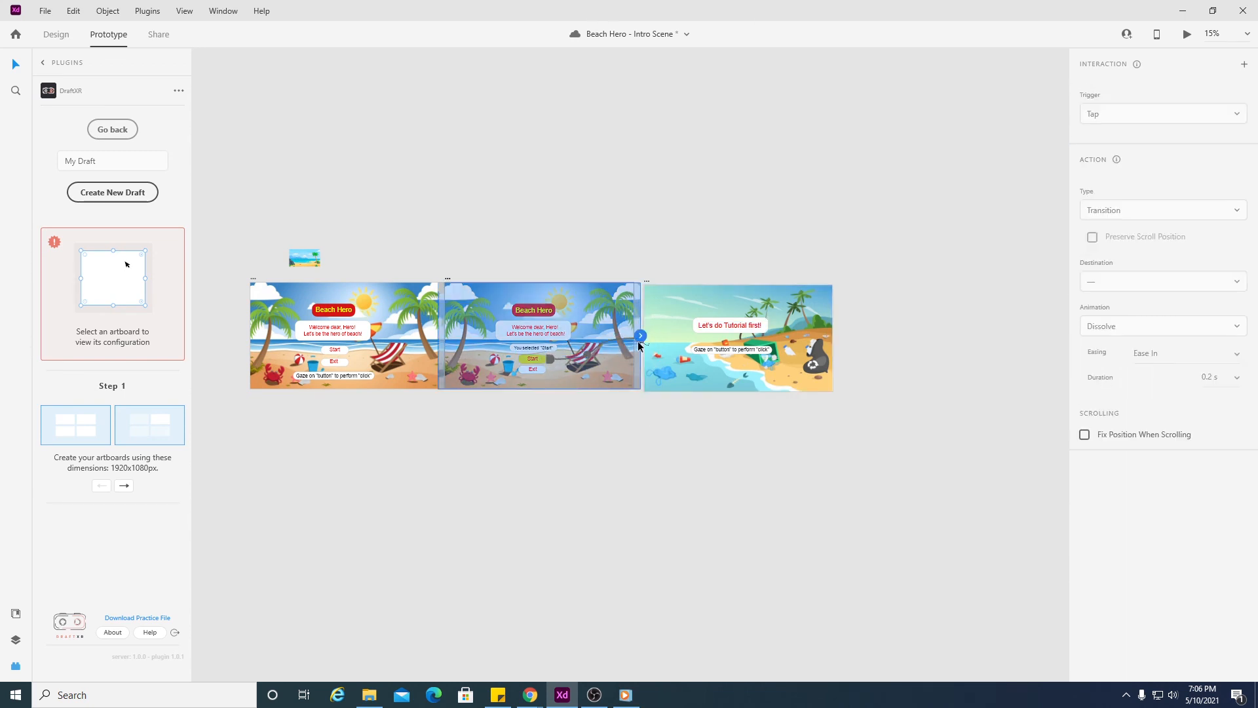
pyautogui.click(672, 350)
pyautogui.click(609, 364)
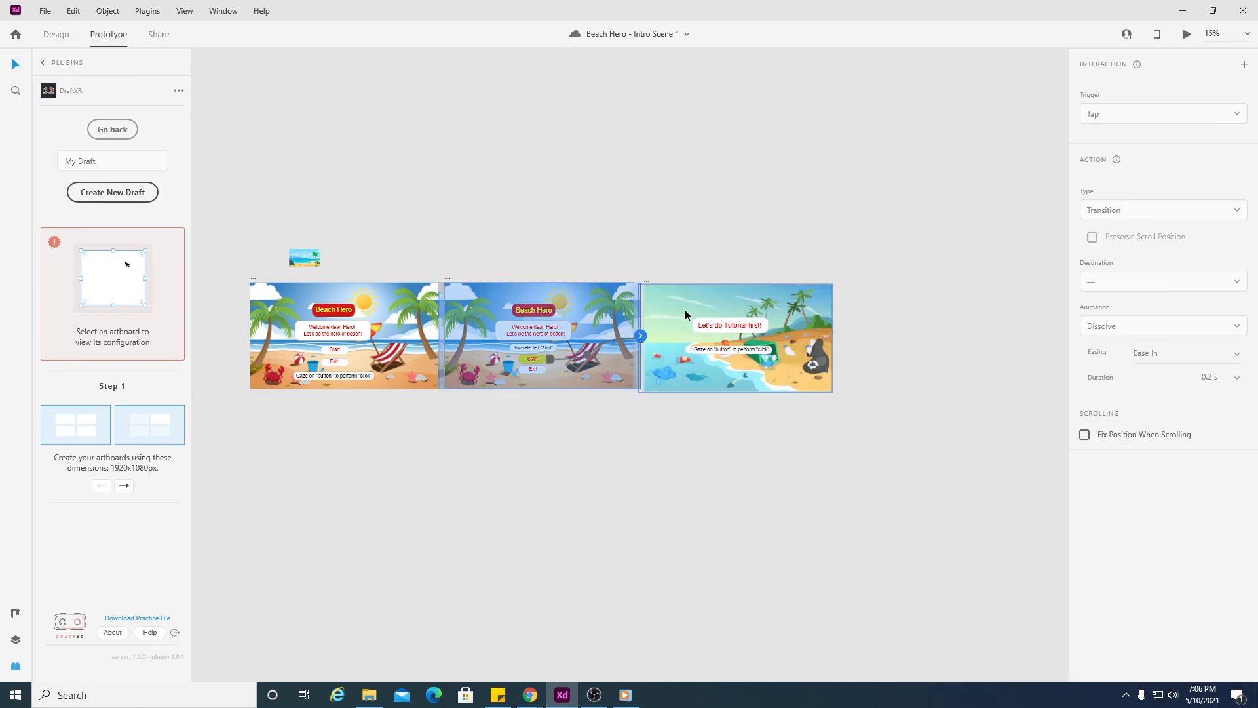
pyautogui.click(420, 299)
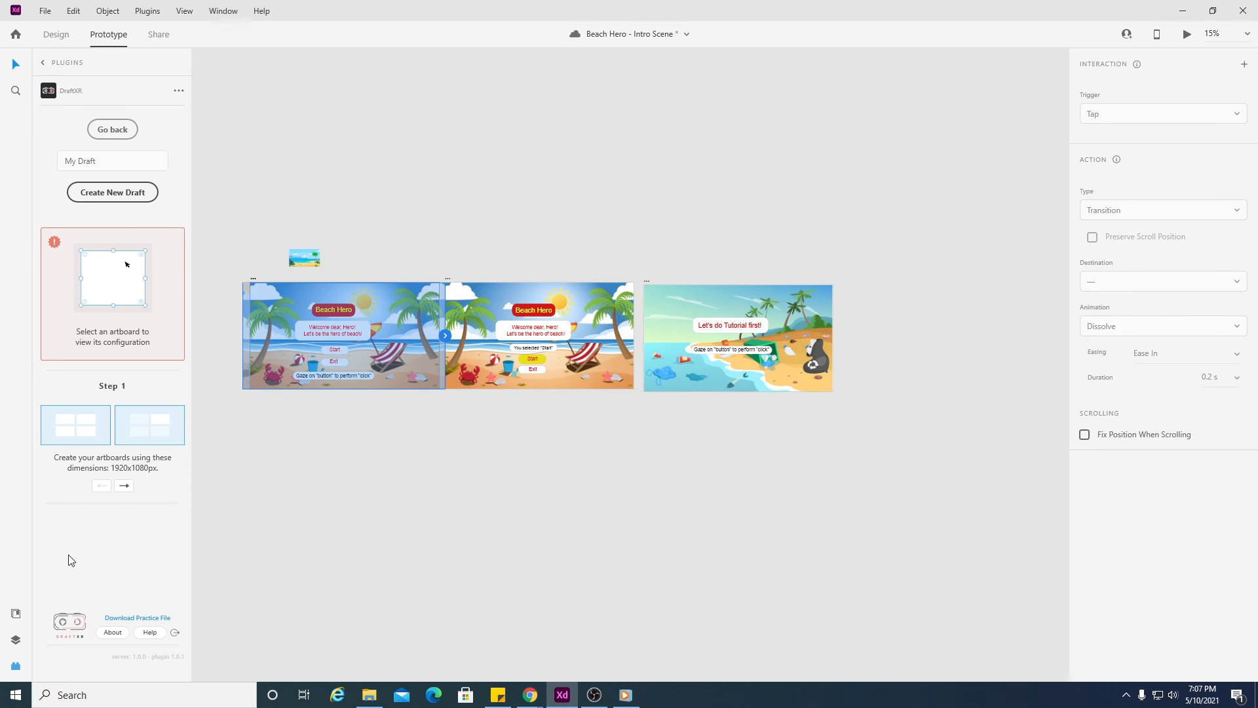
pyautogui.click(304, 531)
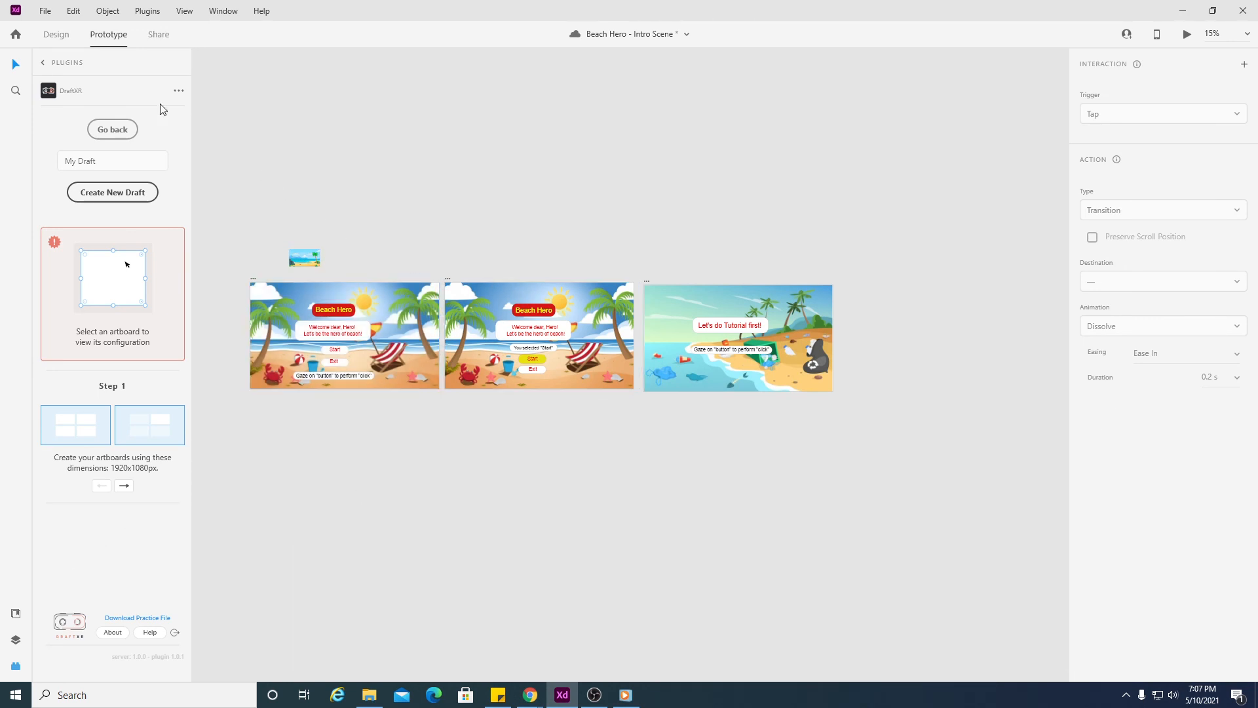
pyautogui.click(112, 160)
pyautogui.click(476, 296)
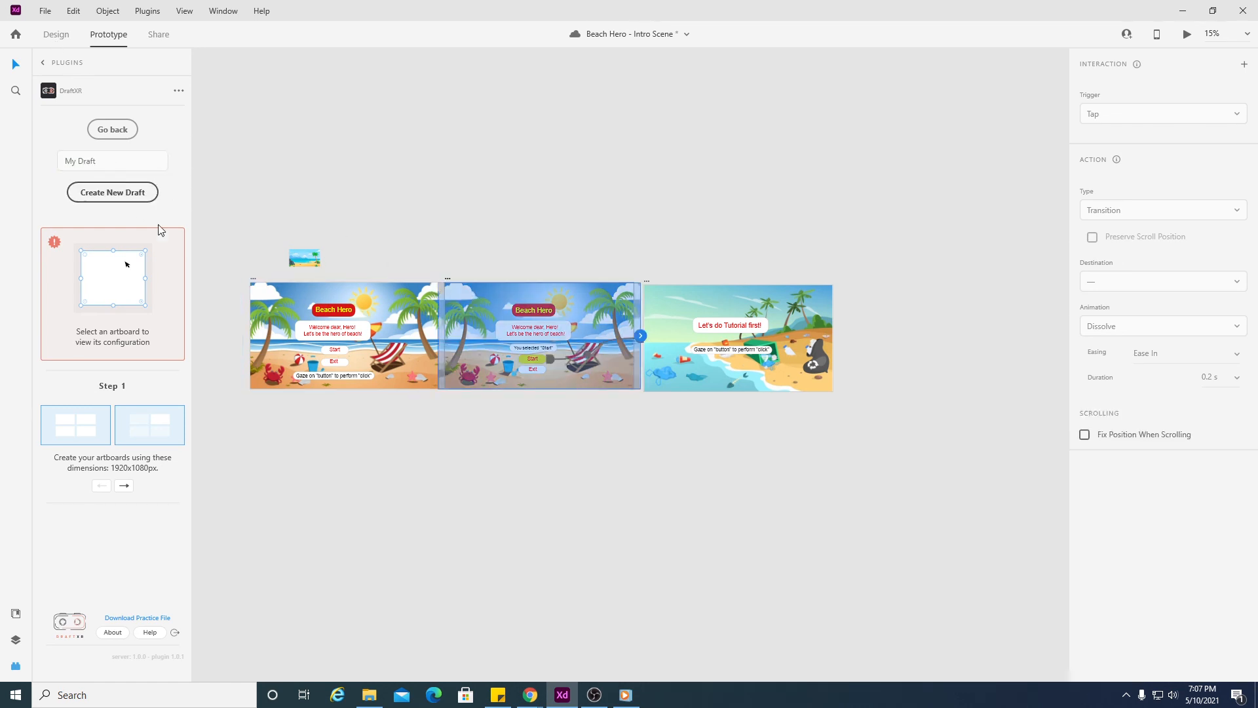
pyautogui.click(283, 307)
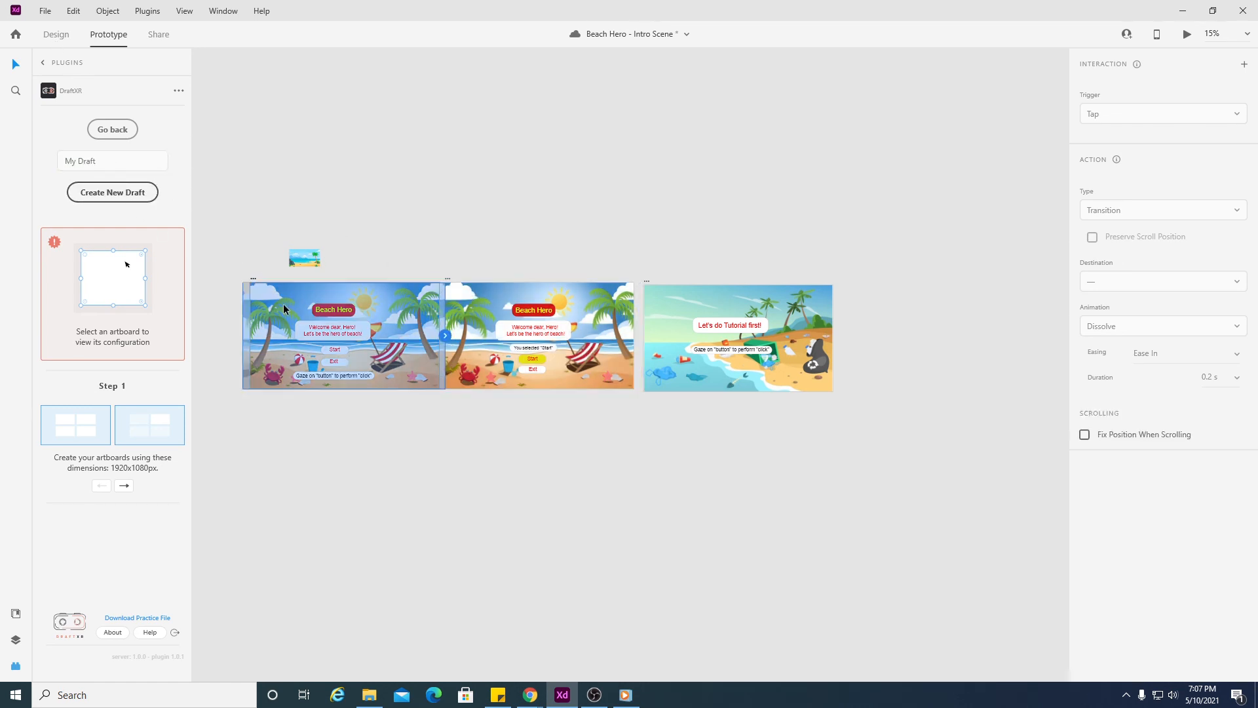
# - Return to Design mode, select the second artboard's background rectangle and name the DraftXR draft BeachHero_Start
pyautogui.click(57, 36)
pyautogui.click(471, 306)
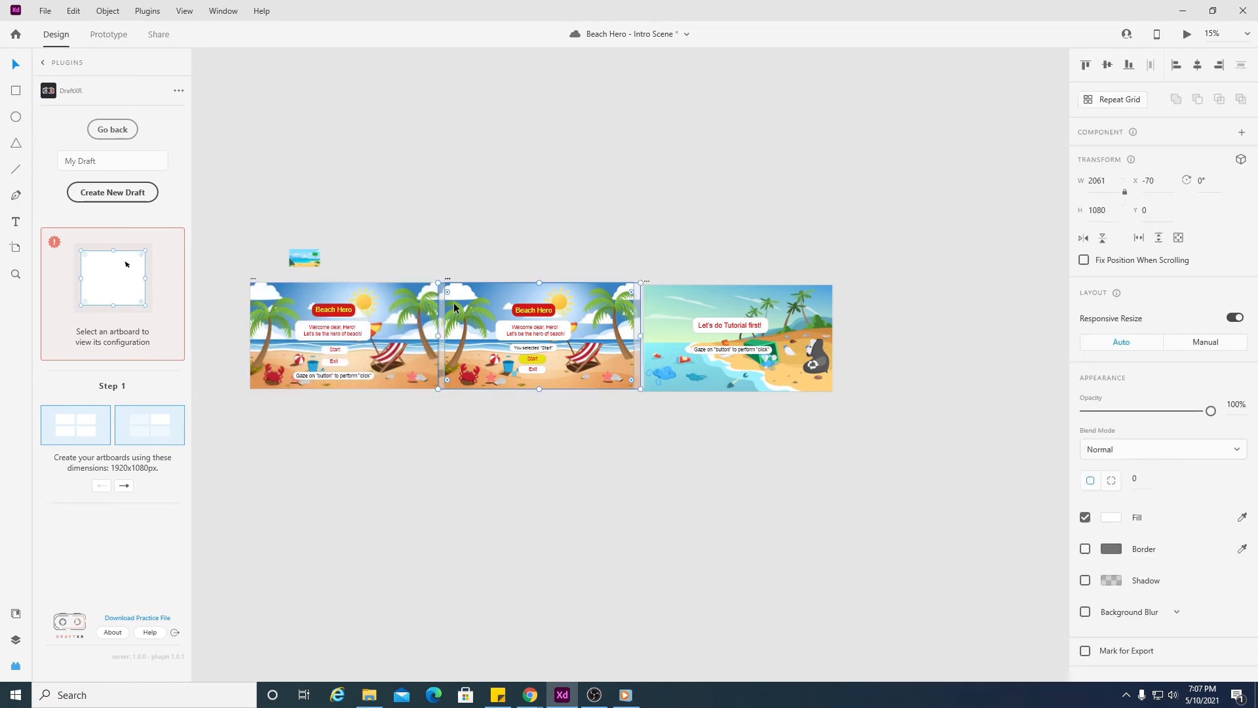
pyautogui.click(133, 163)
pyautogui.write('BeachHero_')
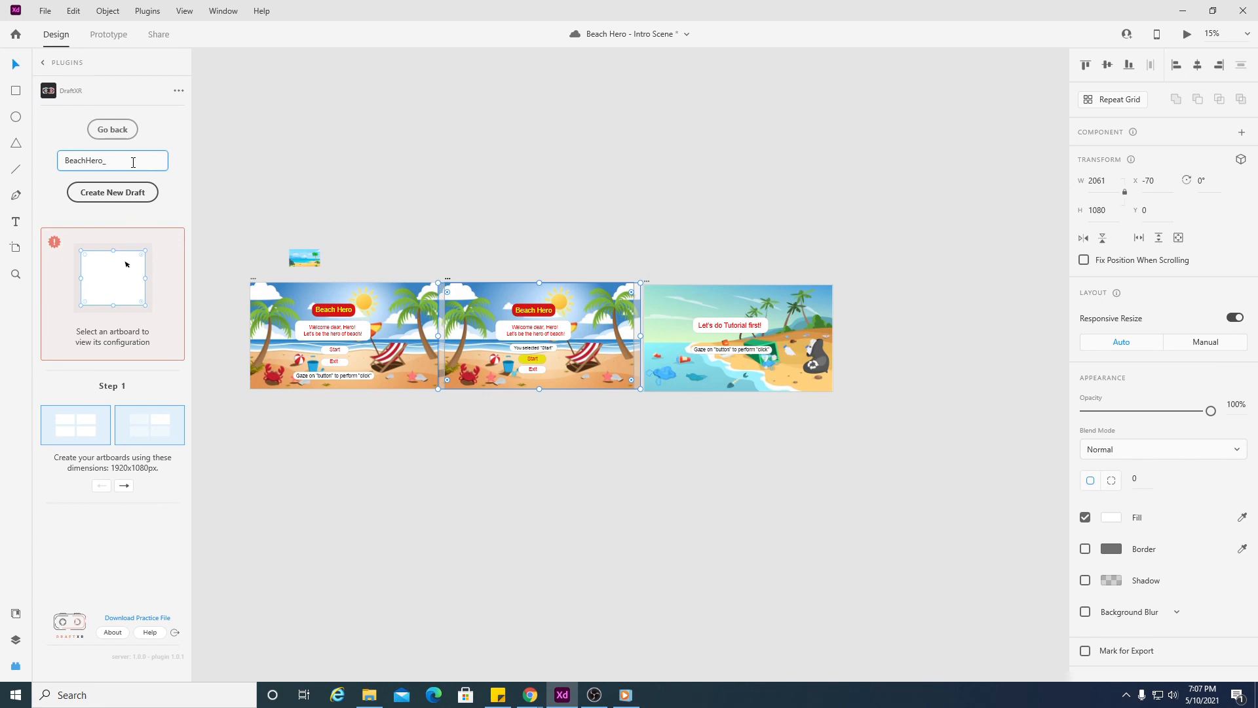
pyautogui.write('tart')
pyautogui.press('Return')
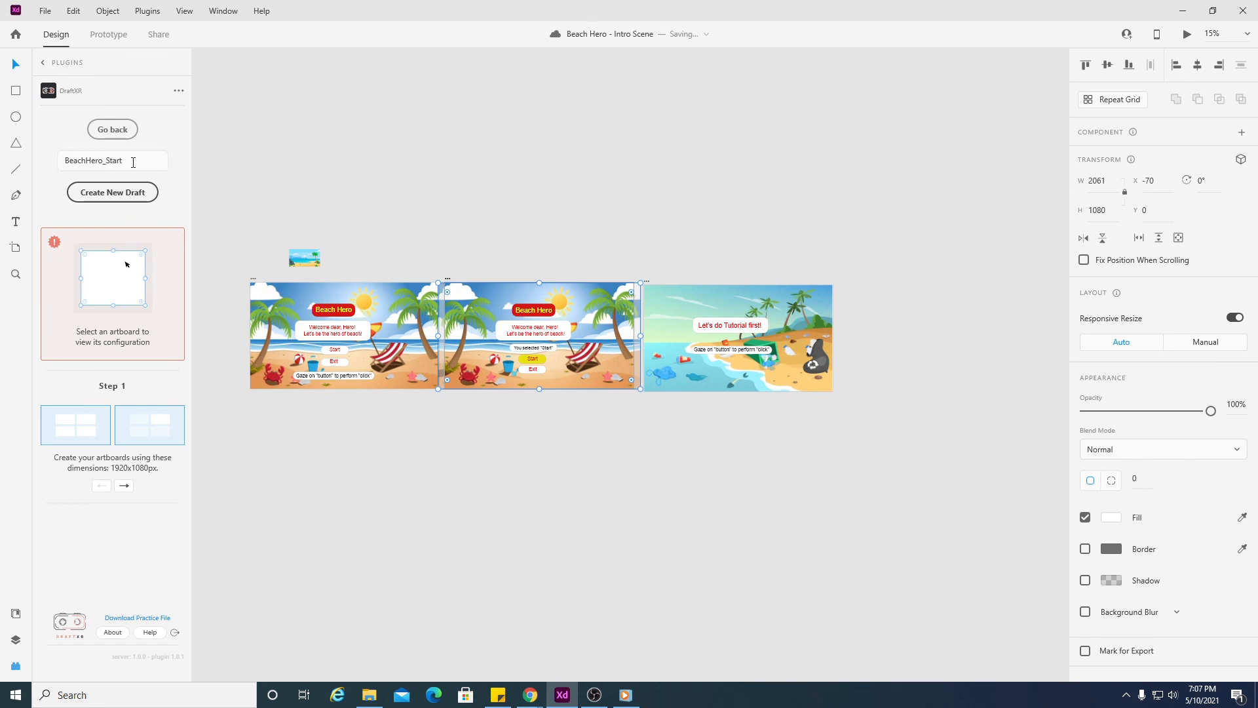
# - Try to create the new DraftXR draft, dismiss the resulting dialog and clear the selection
pyautogui.click(135, 197)
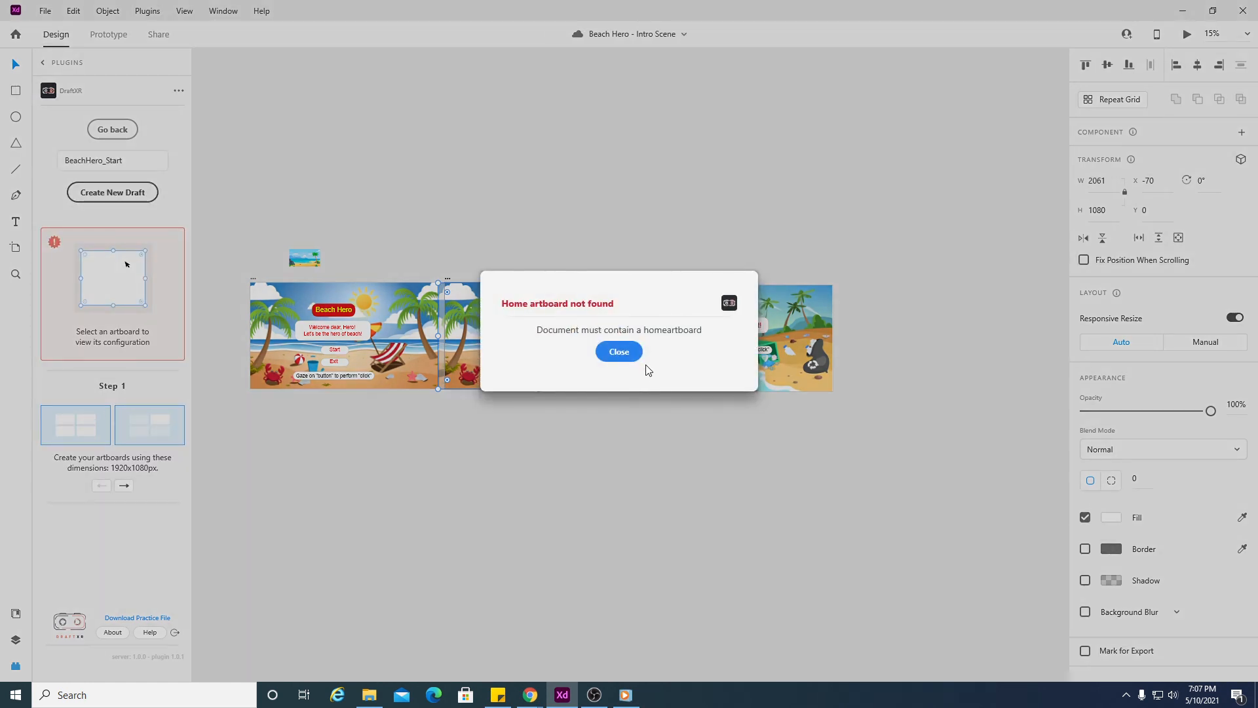
pyautogui.click(634, 355)
pyautogui.click(615, 427)
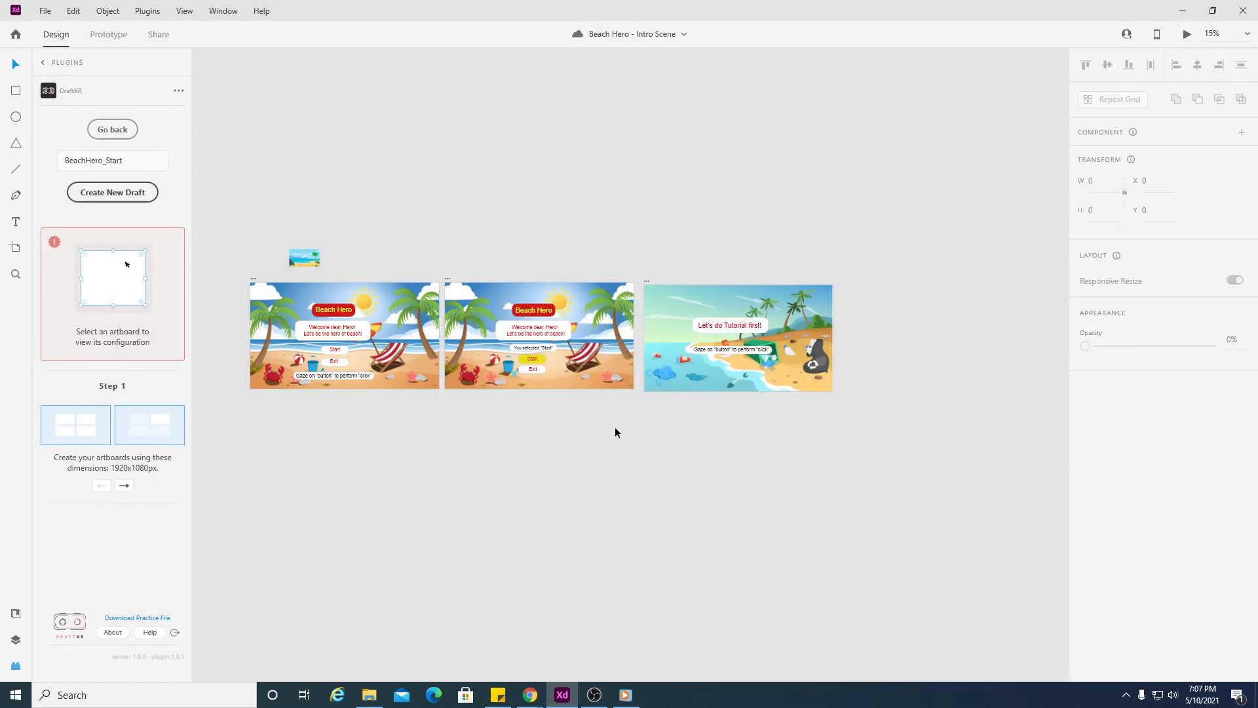
# - Try to create the BeachHero_Start draft with the second artboard's background selected and again with the first artboard's background, dismissing each resulting dialog
pyautogui.click(622, 386)
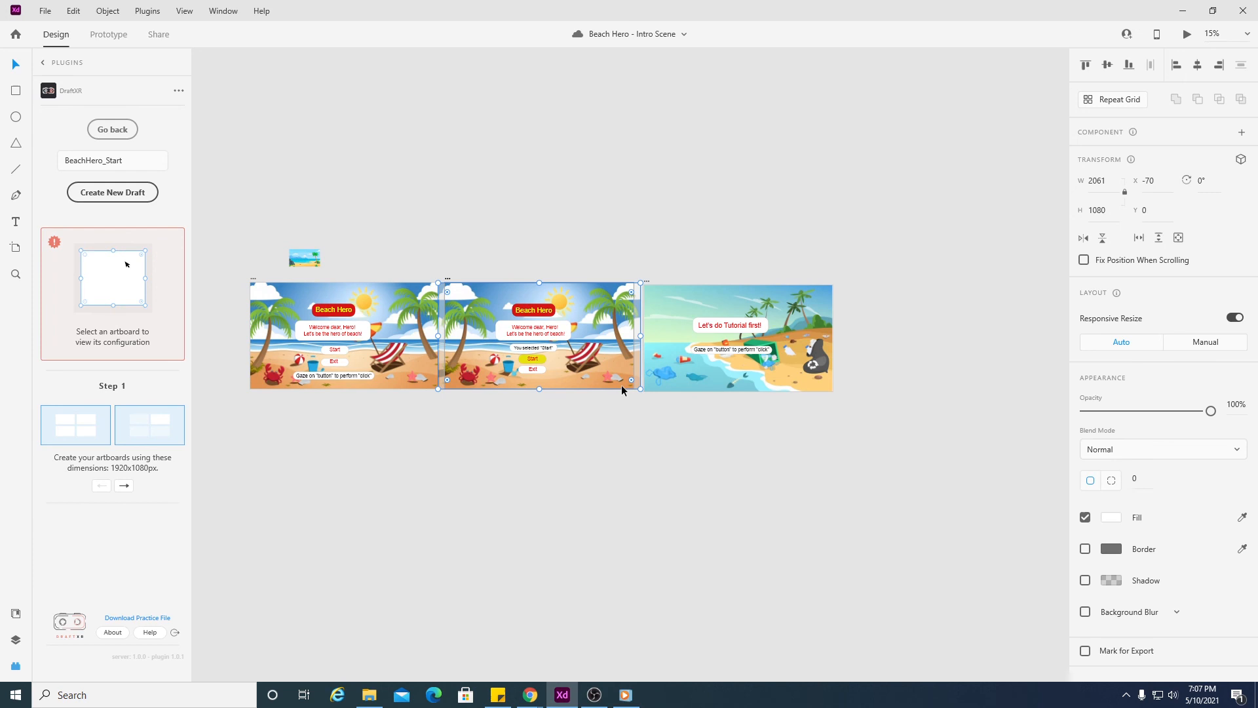
pyautogui.click(119, 193)
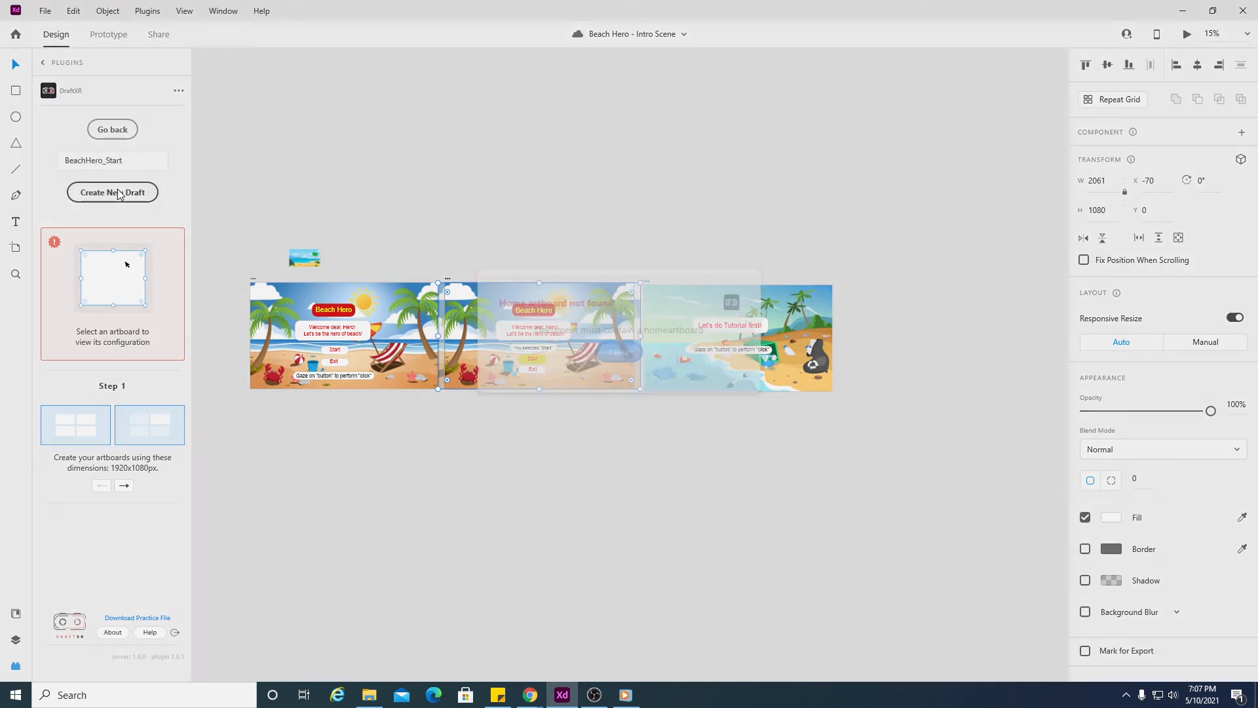
pyautogui.click(619, 352)
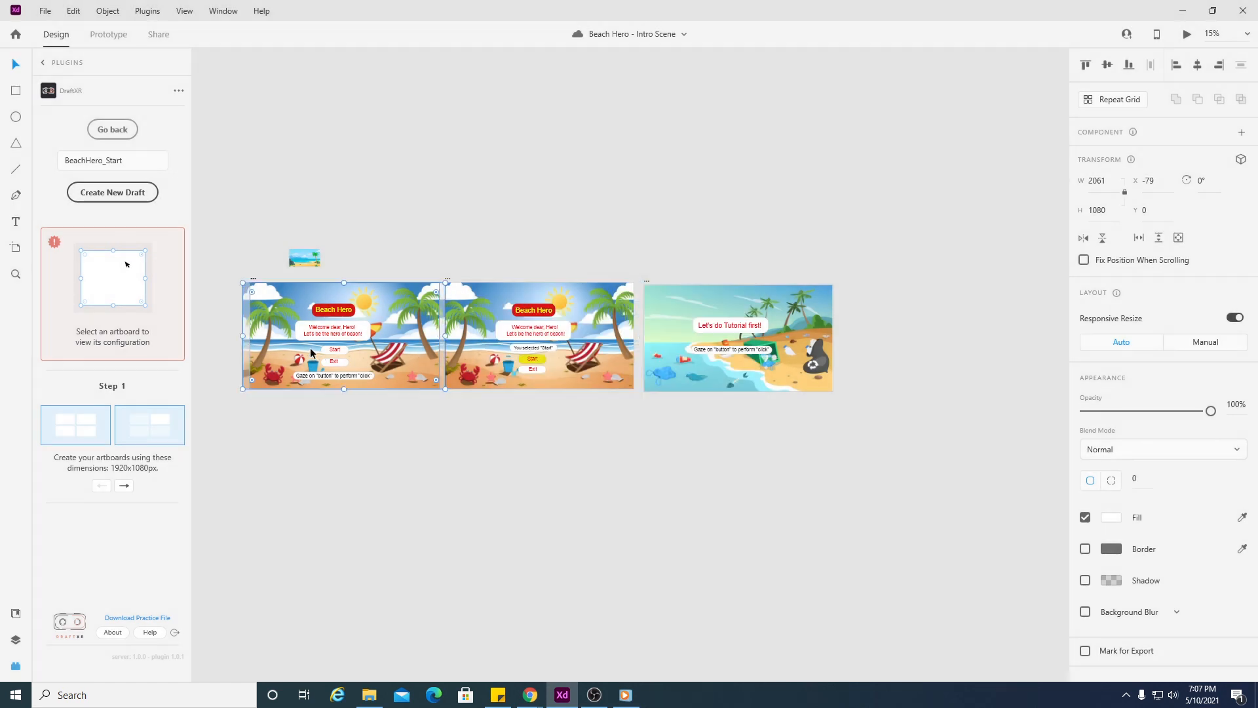
pyautogui.click(135, 192)
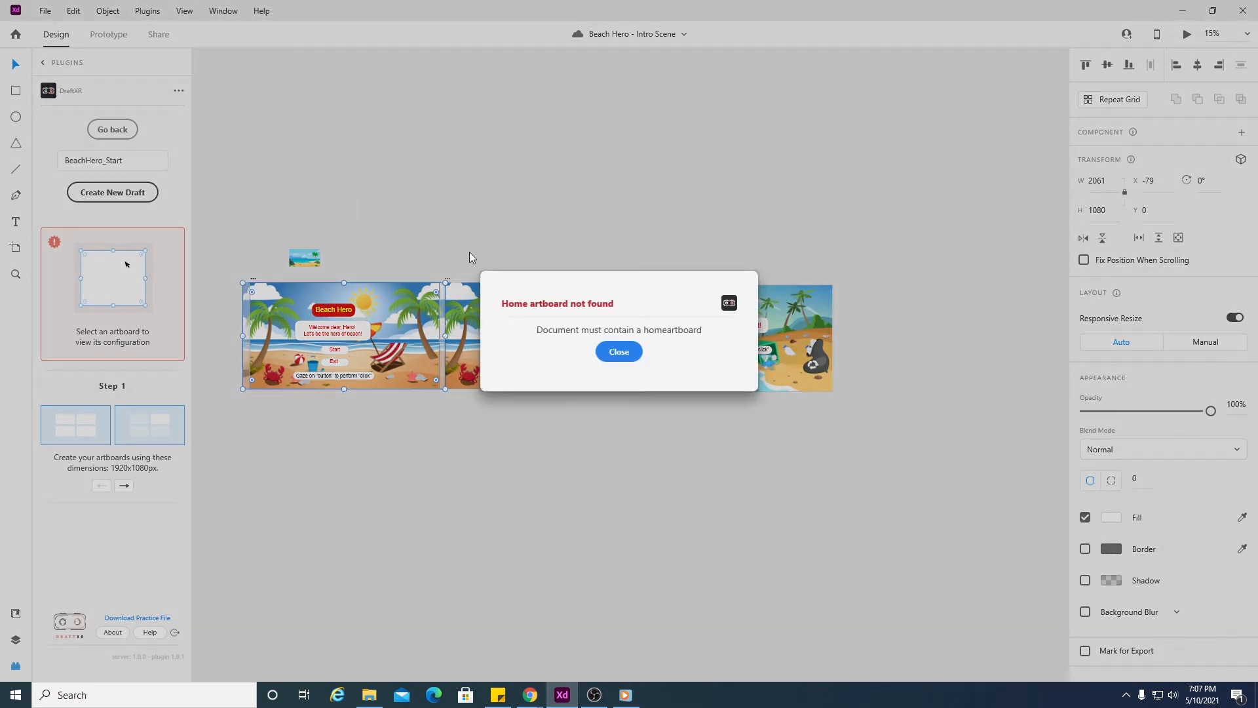
pyautogui.click(617, 352)
pyautogui.click(387, 498)
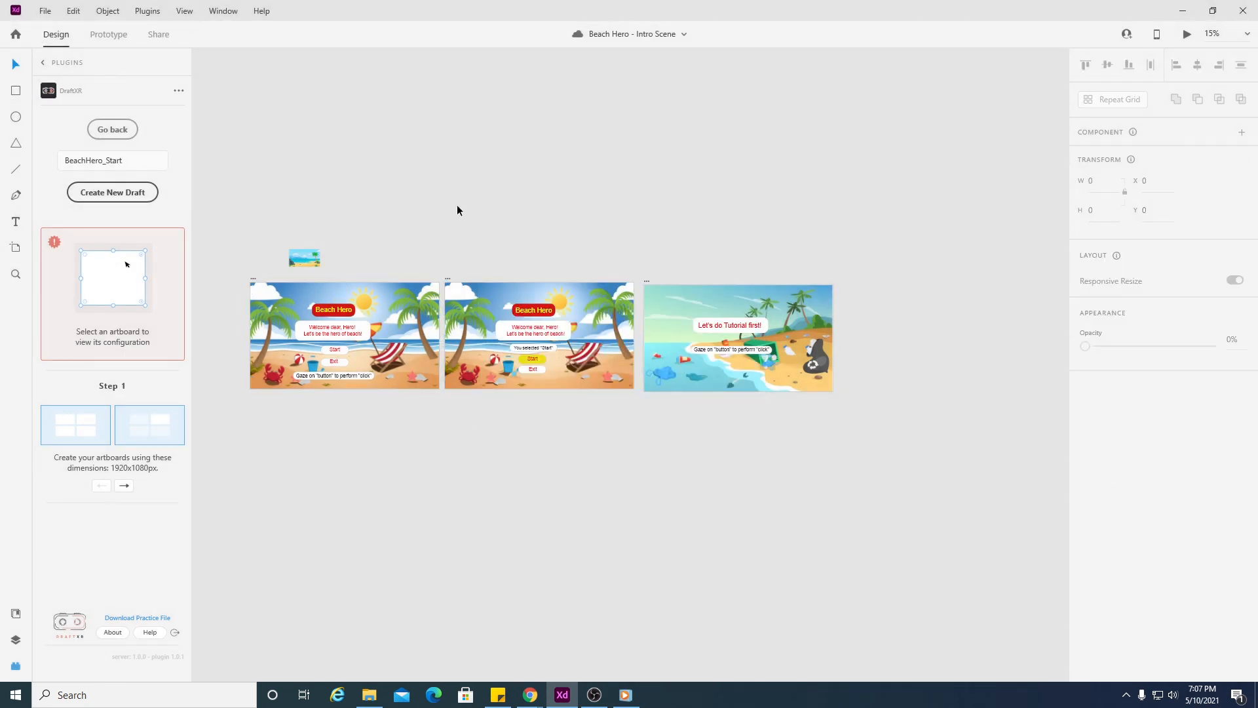
# - Cancel renaming the document and retry creating the BeachHero_Start draft with the second artboard's background rectangle selected
pyautogui.click(677, 34)
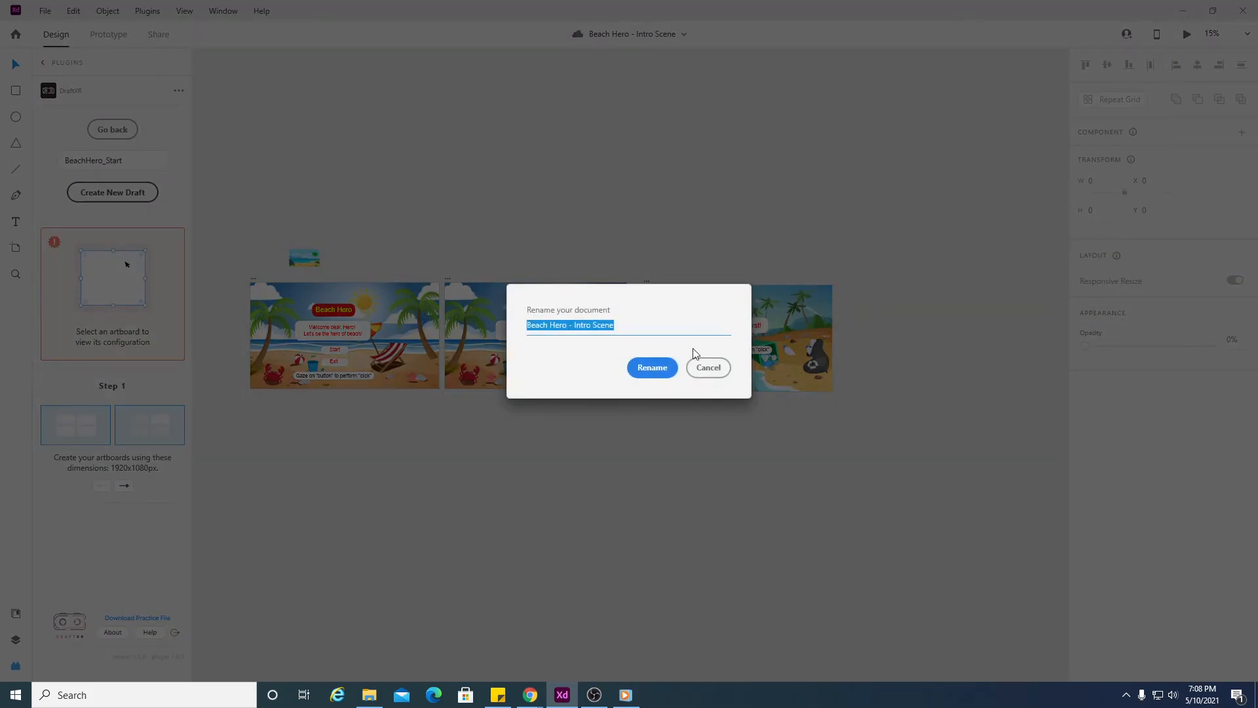
pyautogui.click(704, 367)
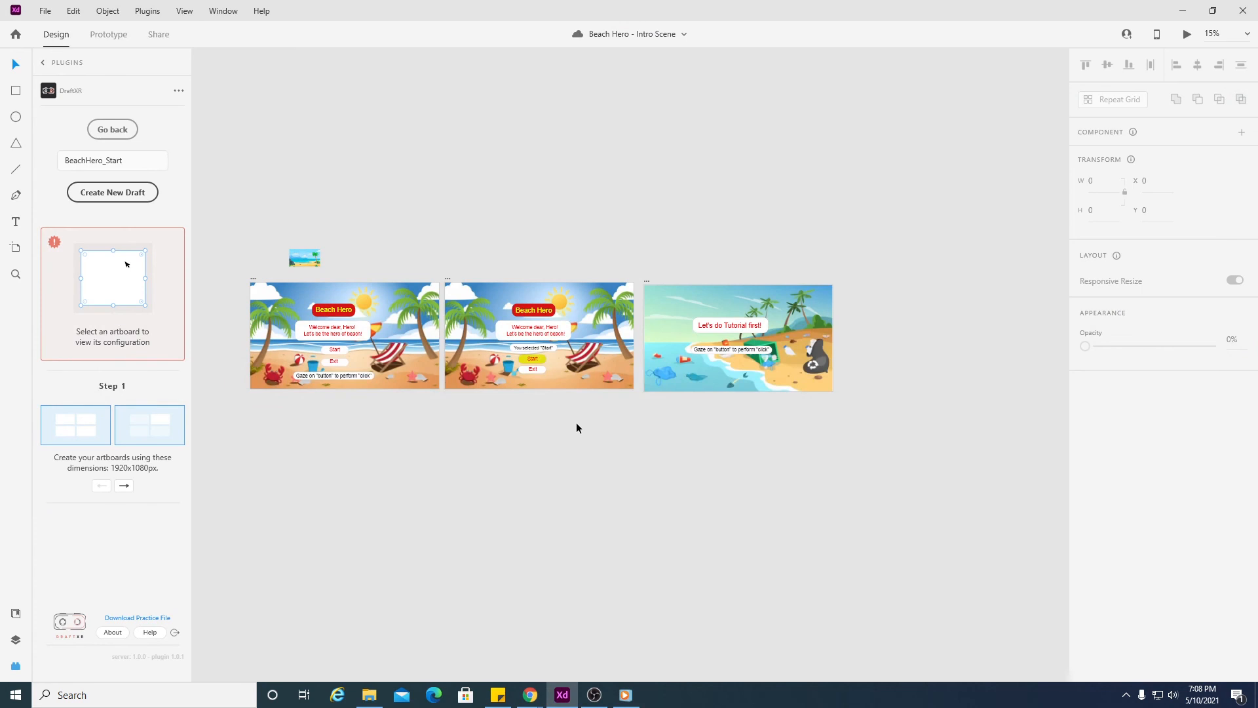
pyautogui.click(584, 323)
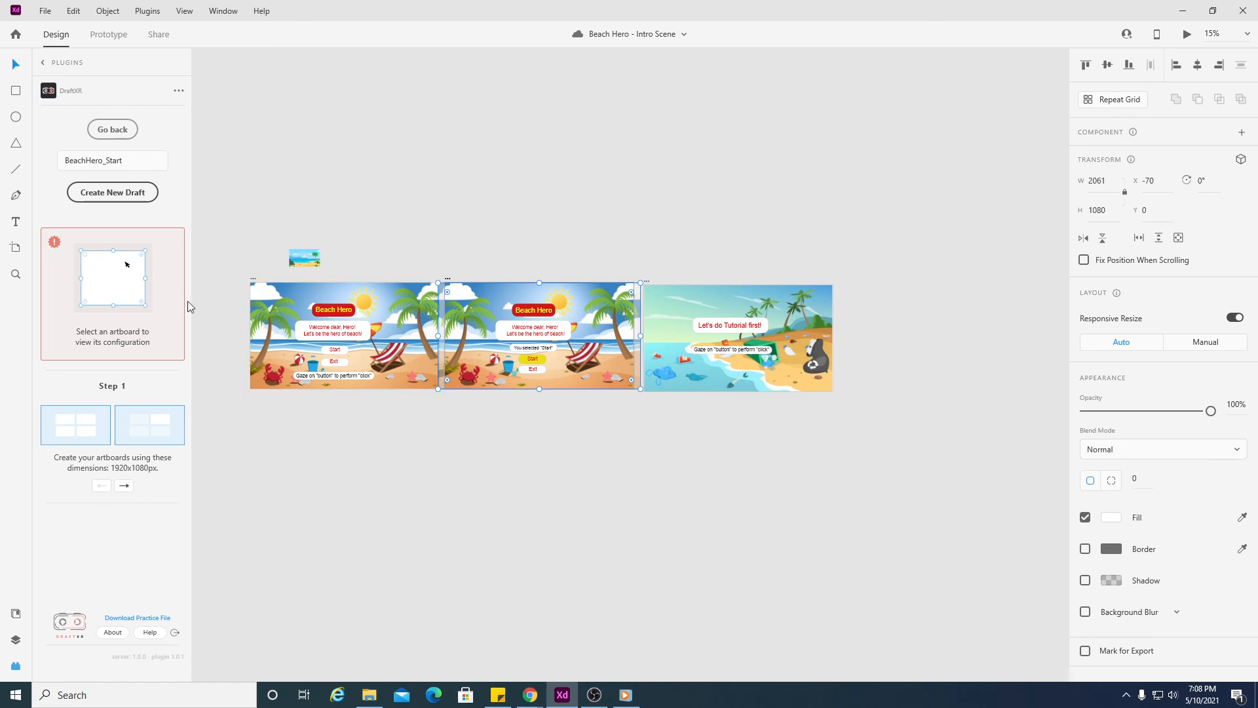
pyautogui.click(405, 294)
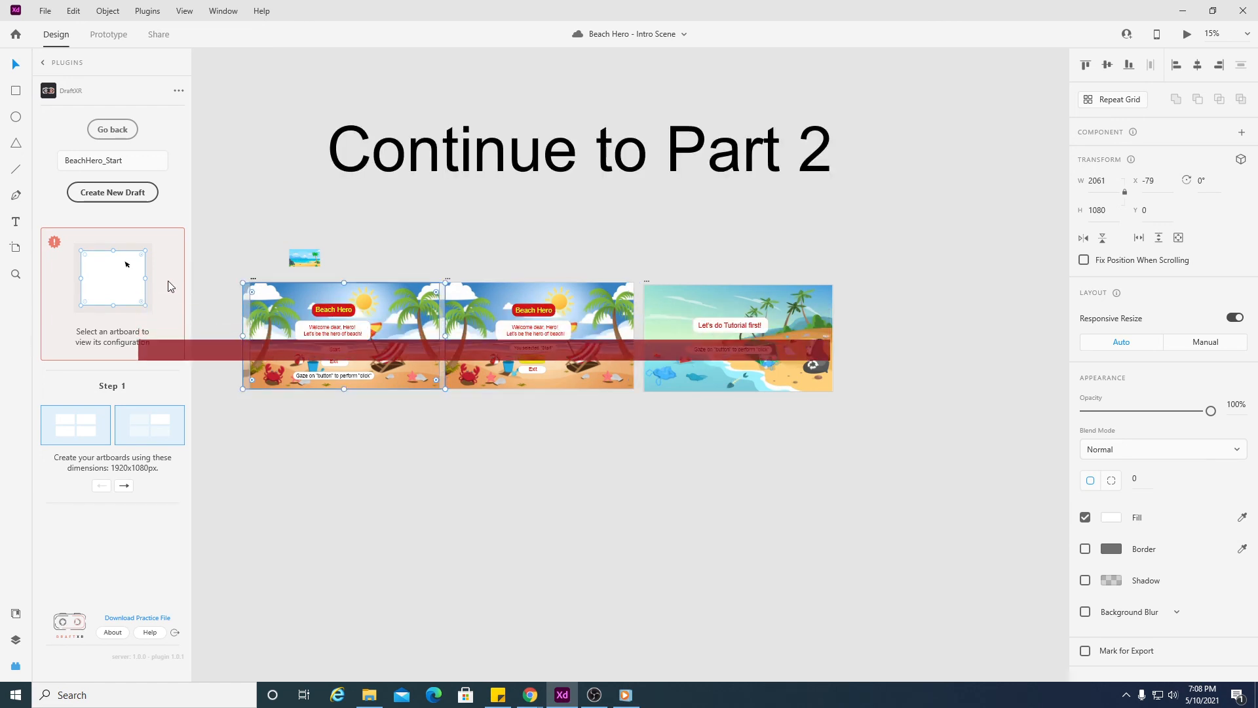
pyautogui.click(569, 348)
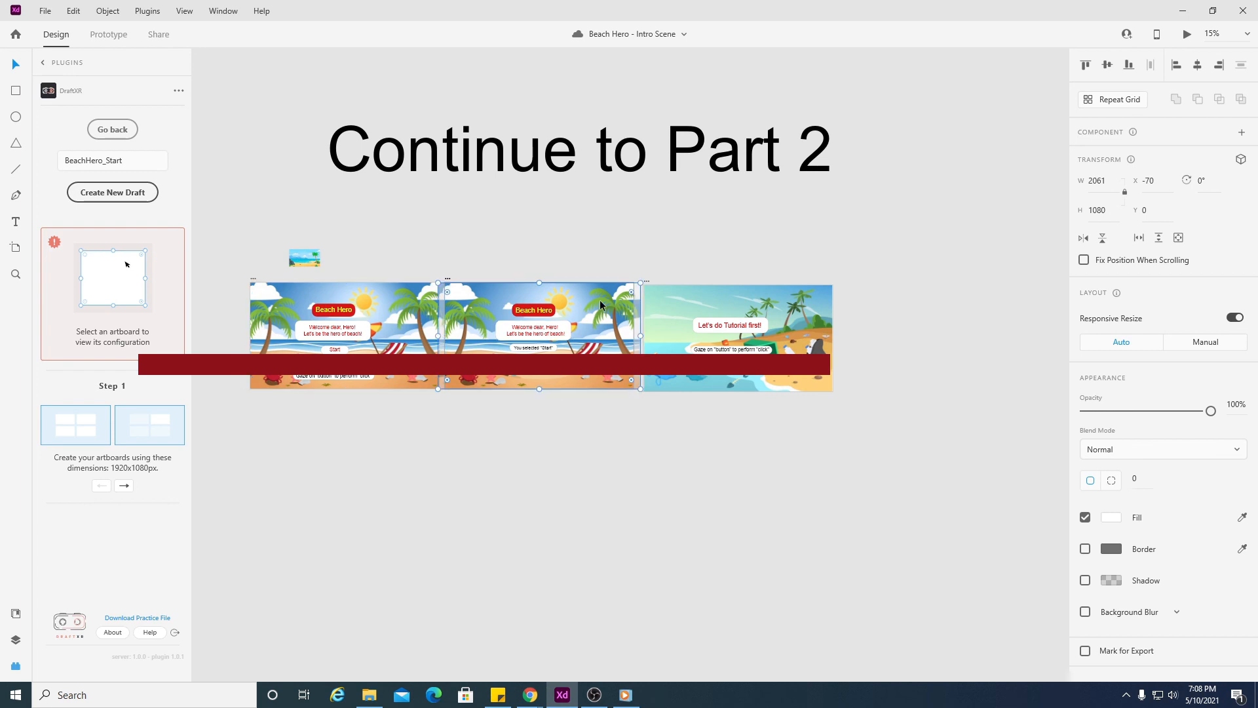
pyautogui.click(150, 196)
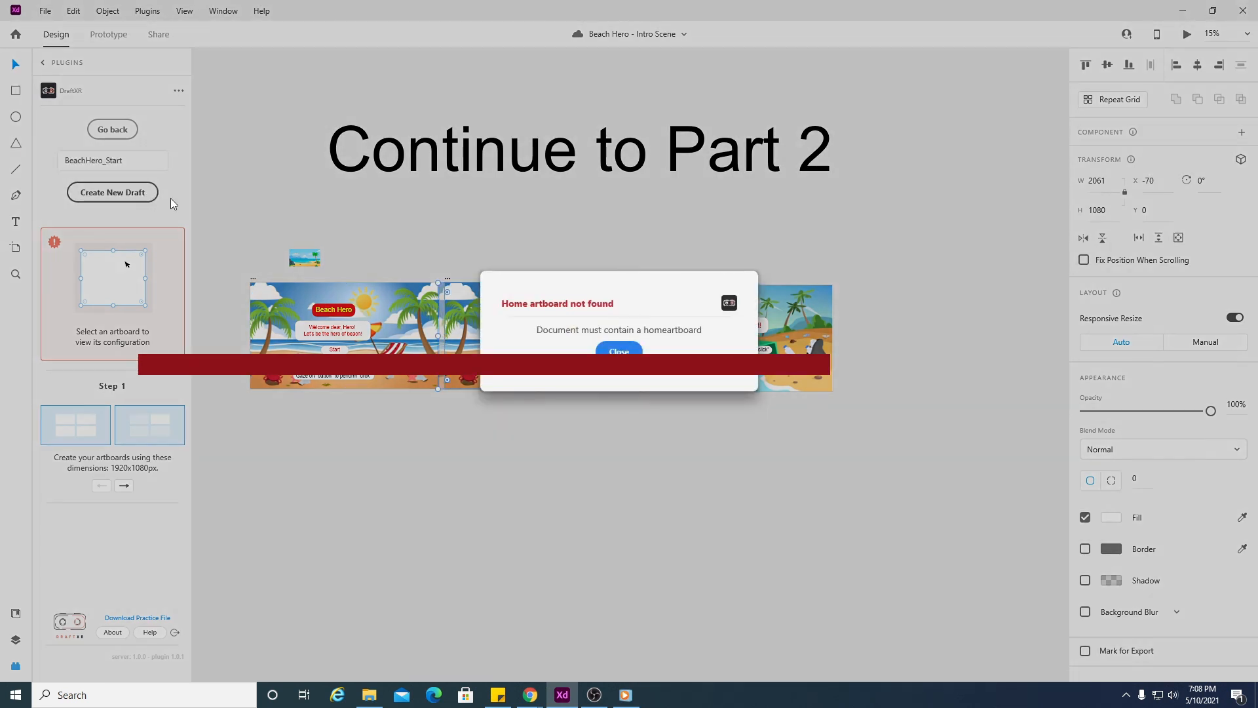